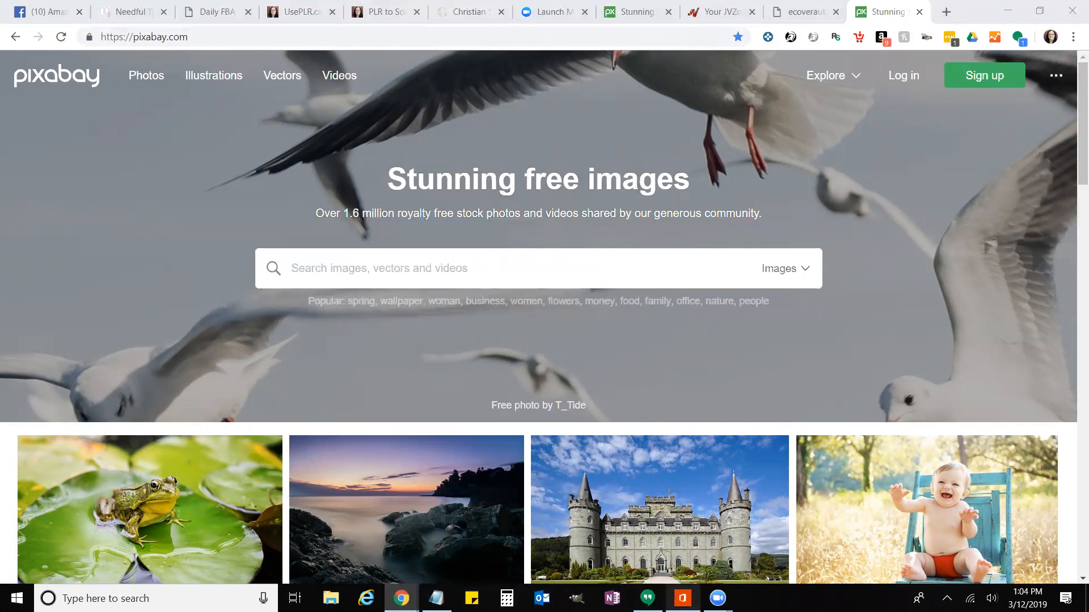
# Step: Move the Notepad window on the desktop mostly out of view and return to the Pixabay browser window
pyautogui.click(1008, 15)
pyautogui.moveTo(849, 146); pyautogui.dragTo(67, 143)
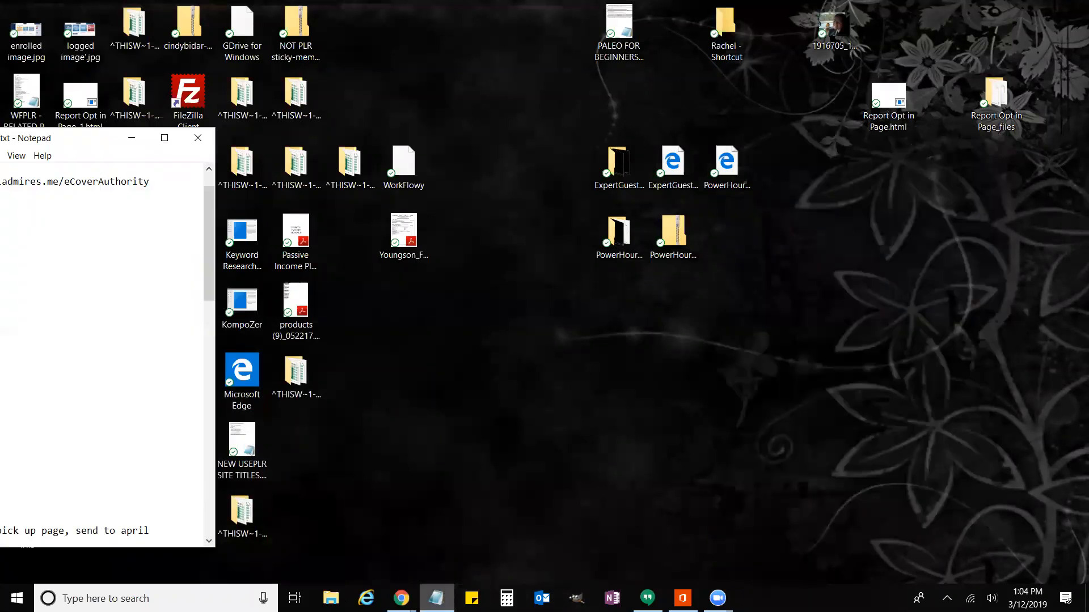
pyautogui.moveTo(401, 599)
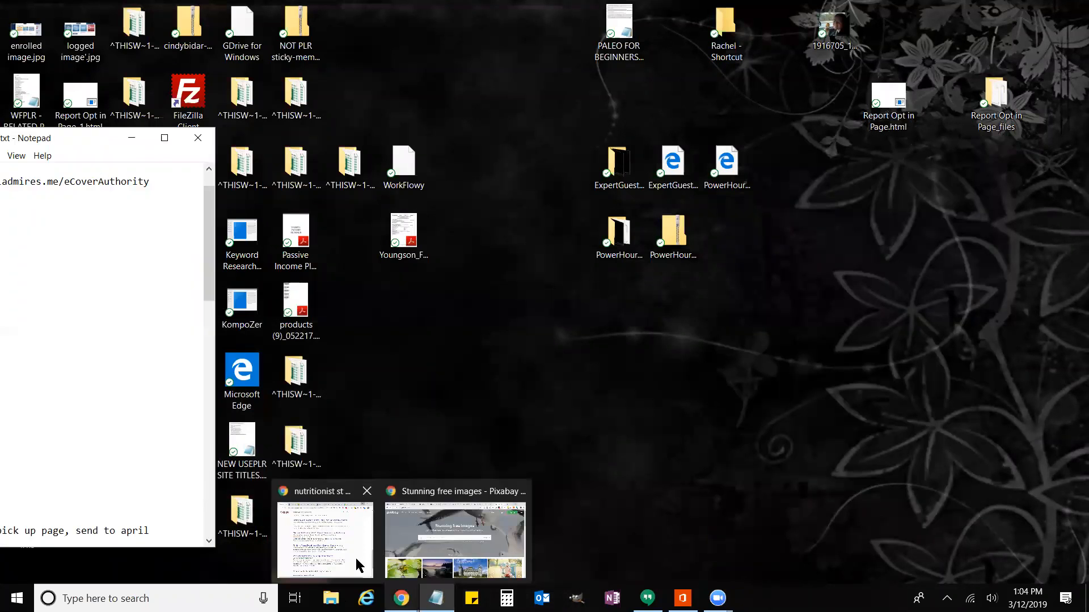
pyautogui.click(399, 558)
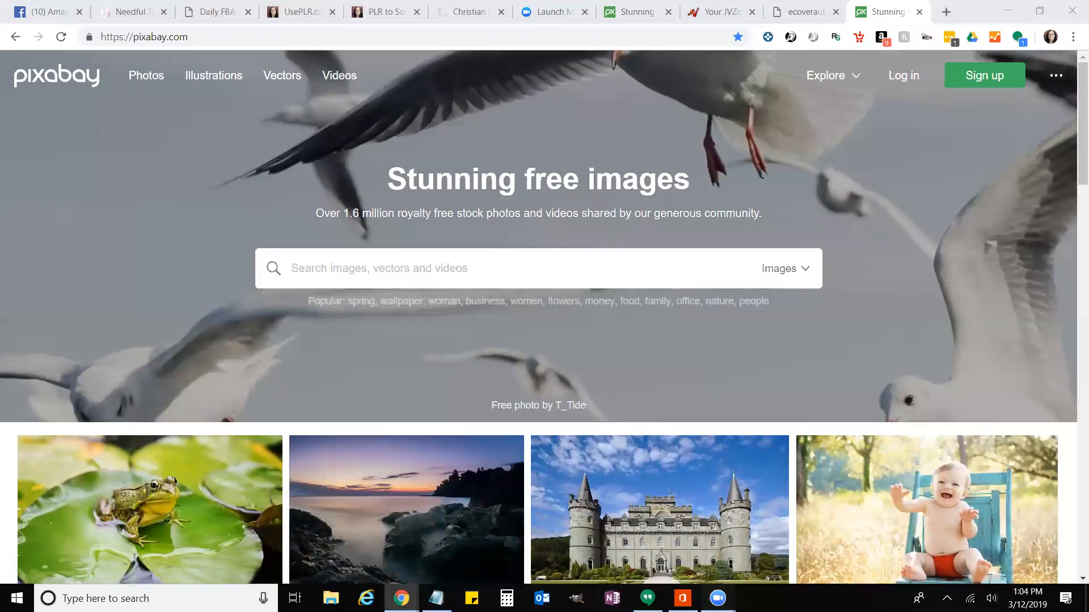
pyautogui.moveTo(717, 598)
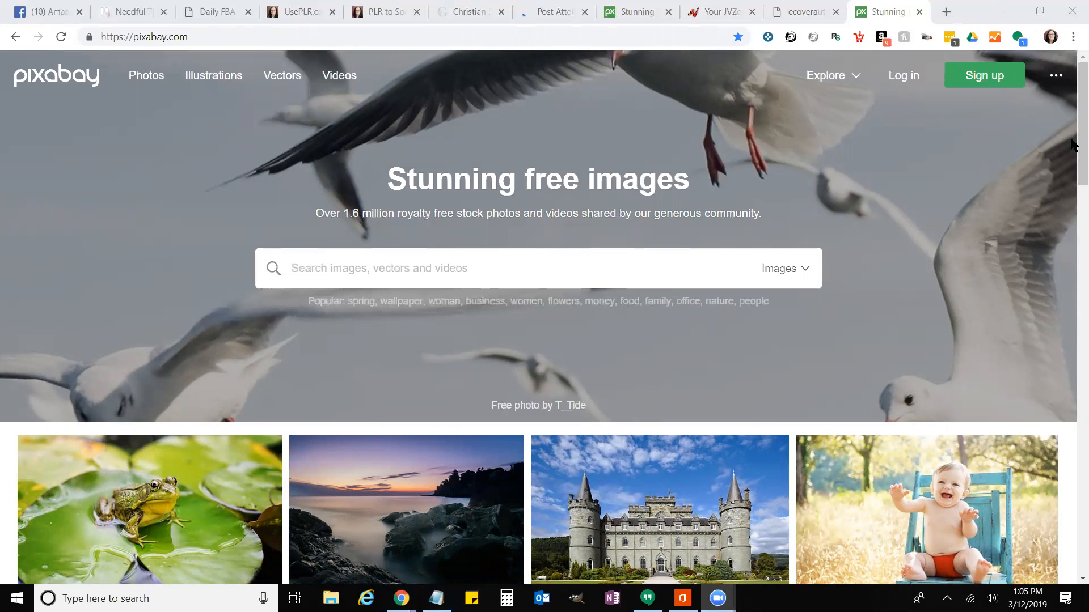
pyautogui.click(394, 33)
pyautogui.hotkey('ctrl', 't')
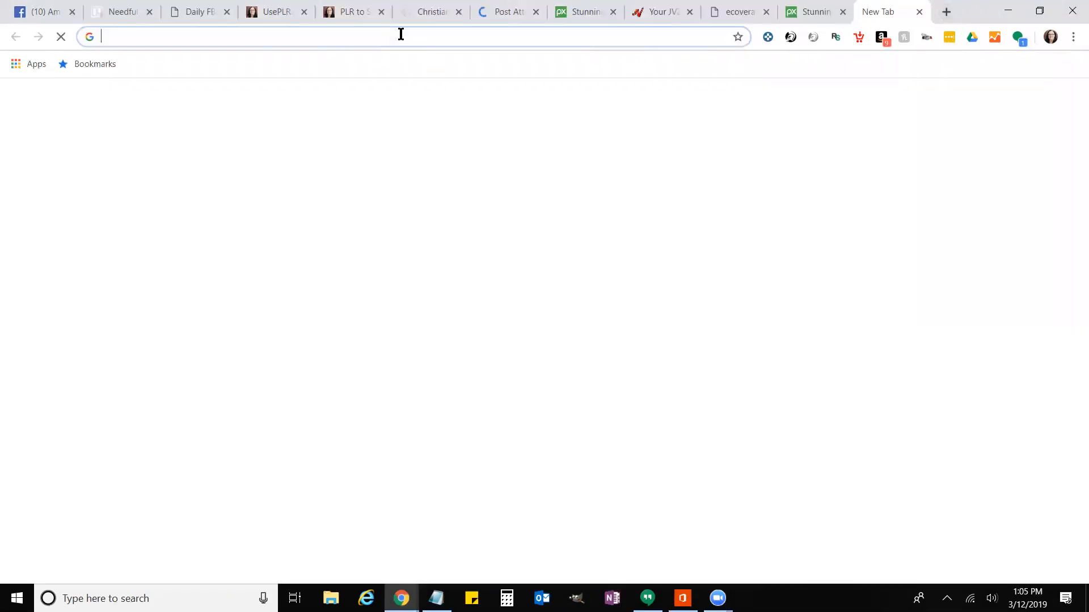
pyautogui.write('ww.ca')
pyautogui.press('BackSpace')
pyautogui.press('BackSpace')
pyautogui.press('BackSpace')
pyautogui.press('BackSpace')
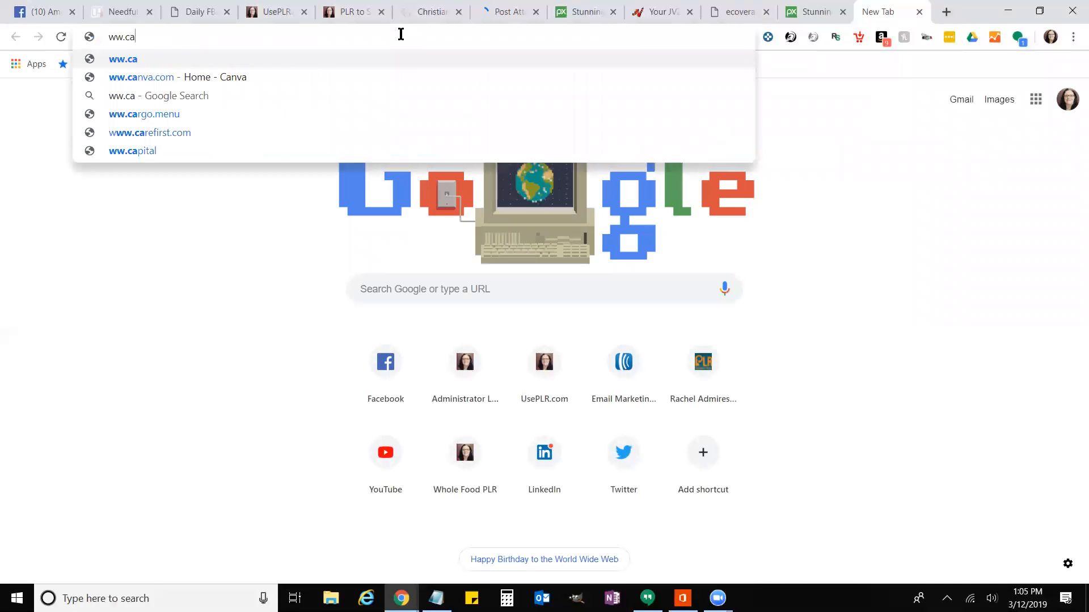
pyautogui.write('www')
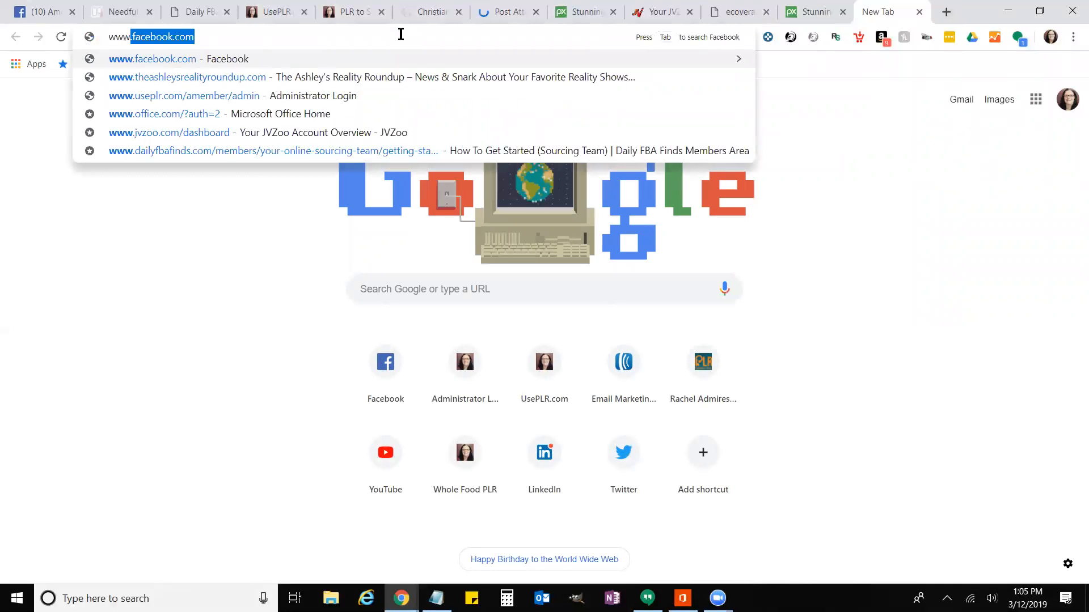
pyautogui.write('.canva.com')
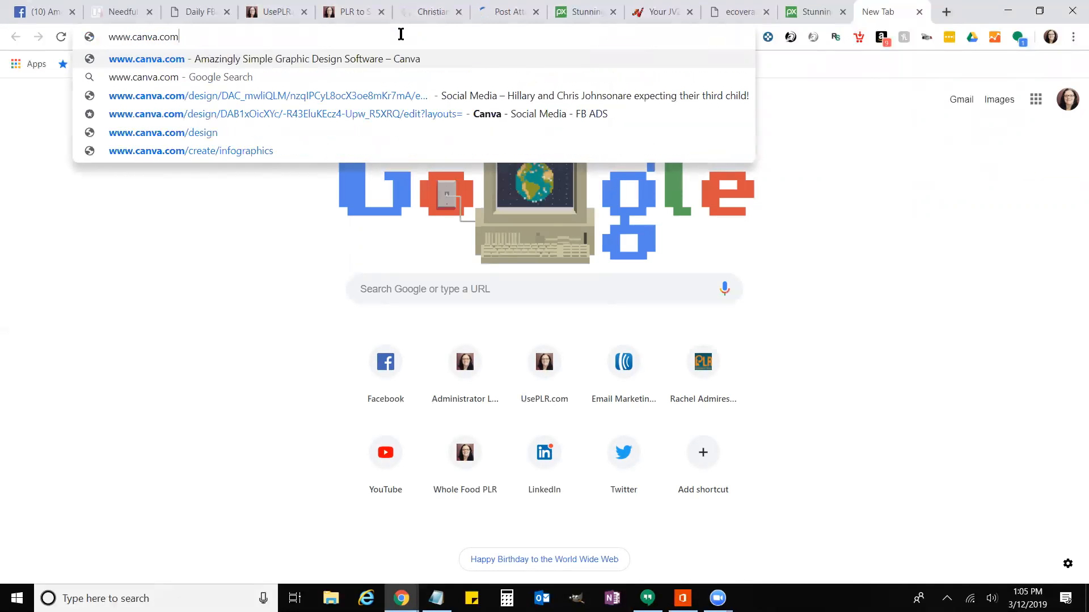
pyautogui.press('Return')
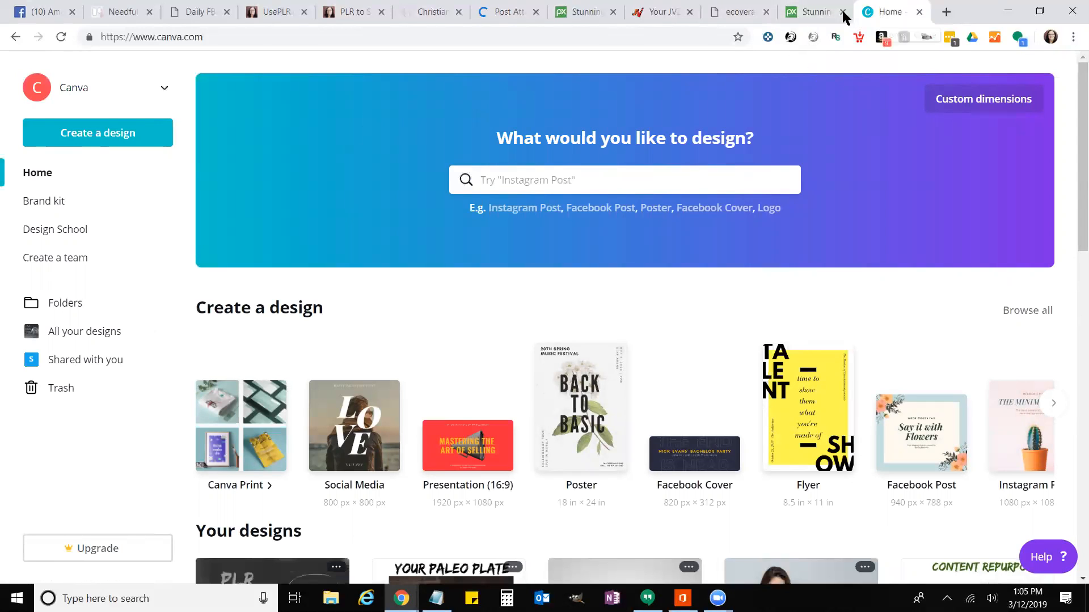
pyautogui.moveTo(872, 17); pyautogui.dragTo(841, 42)
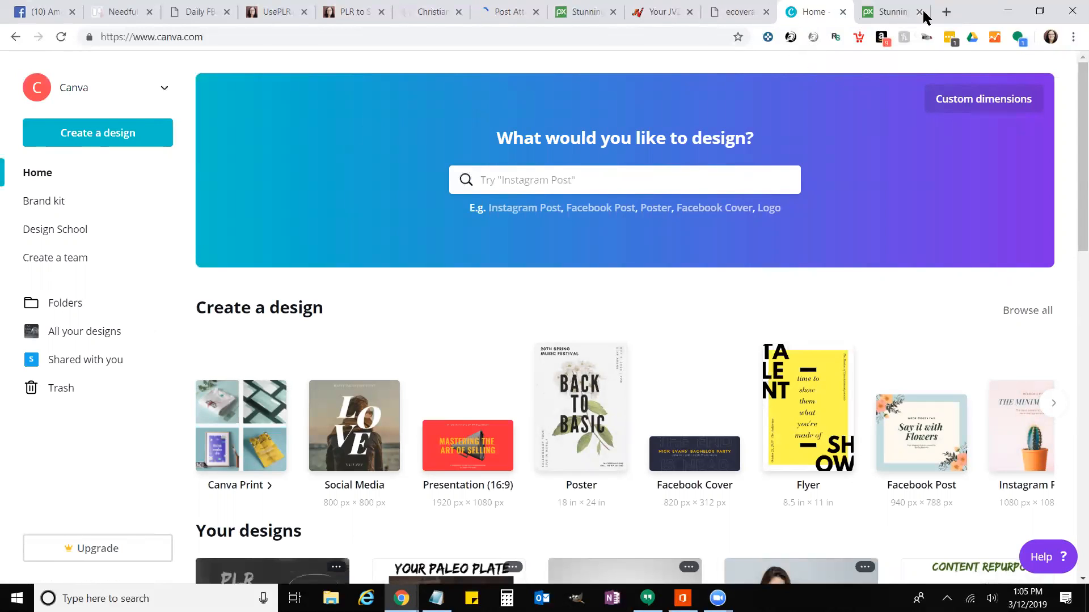
# Step: Return to Pixabay, open the photo of the dog against a dark background, and examine its license details
pyautogui.click(896, 15)
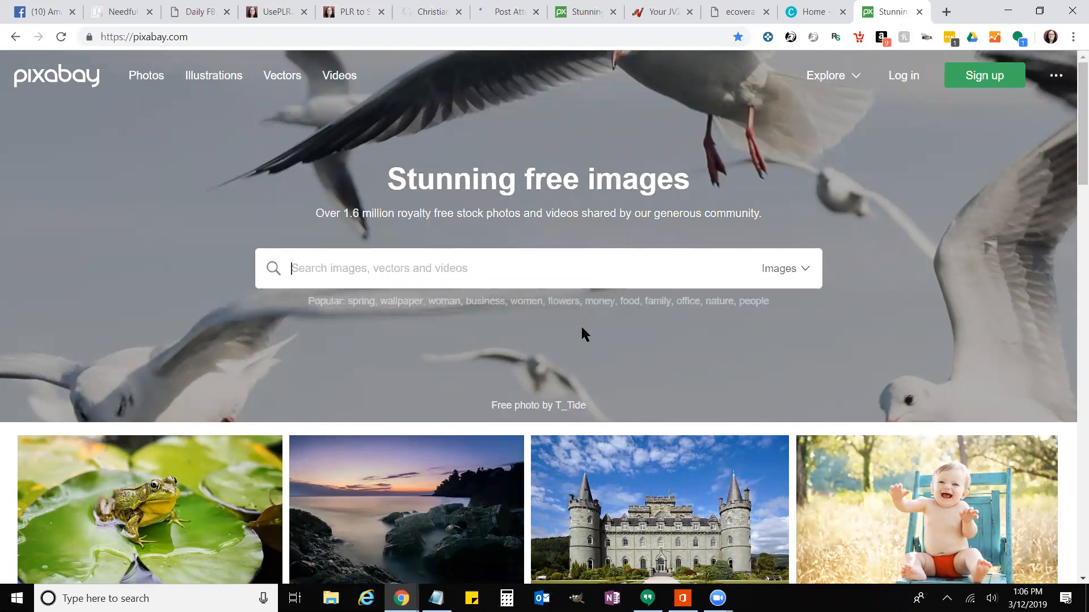
pyautogui.scroll(-3, 581, 328)
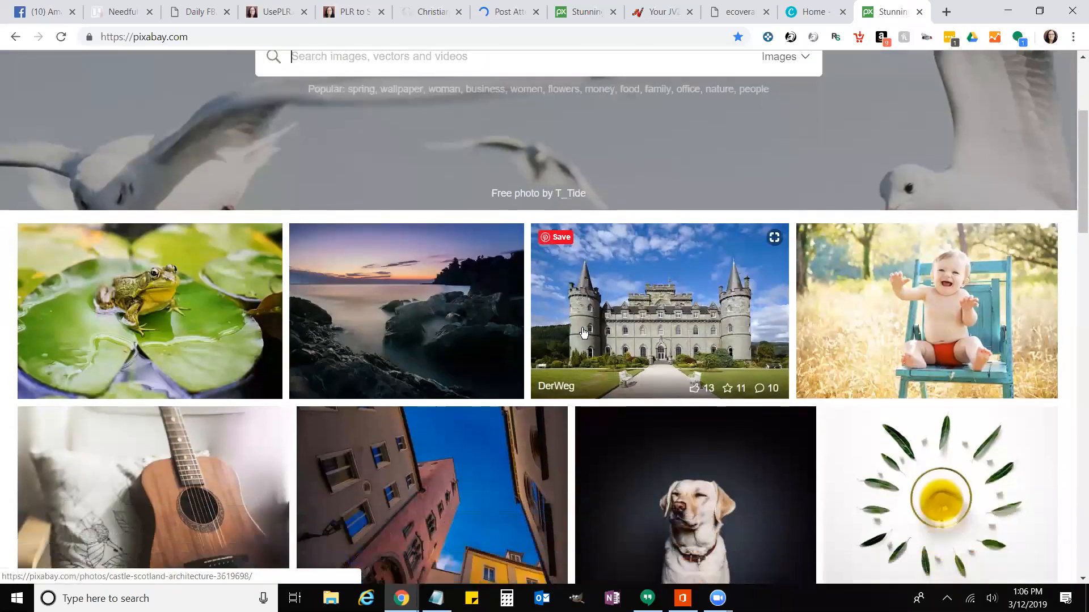
pyautogui.scroll(-2, 679, 370)
pyautogui.click(679, 370)
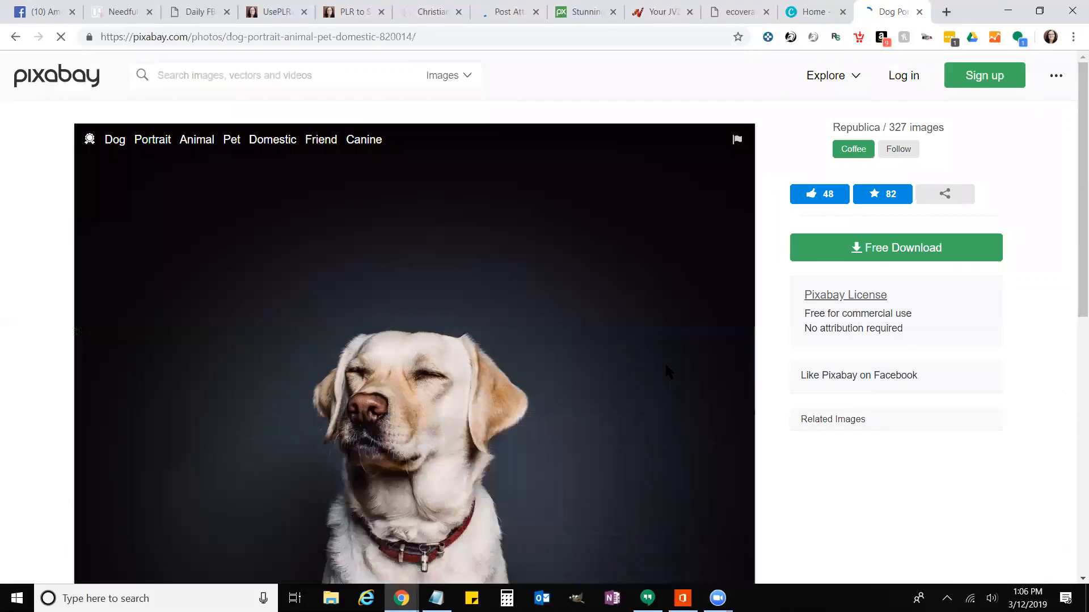
pyautogui.scroll(-1, 664, 362)
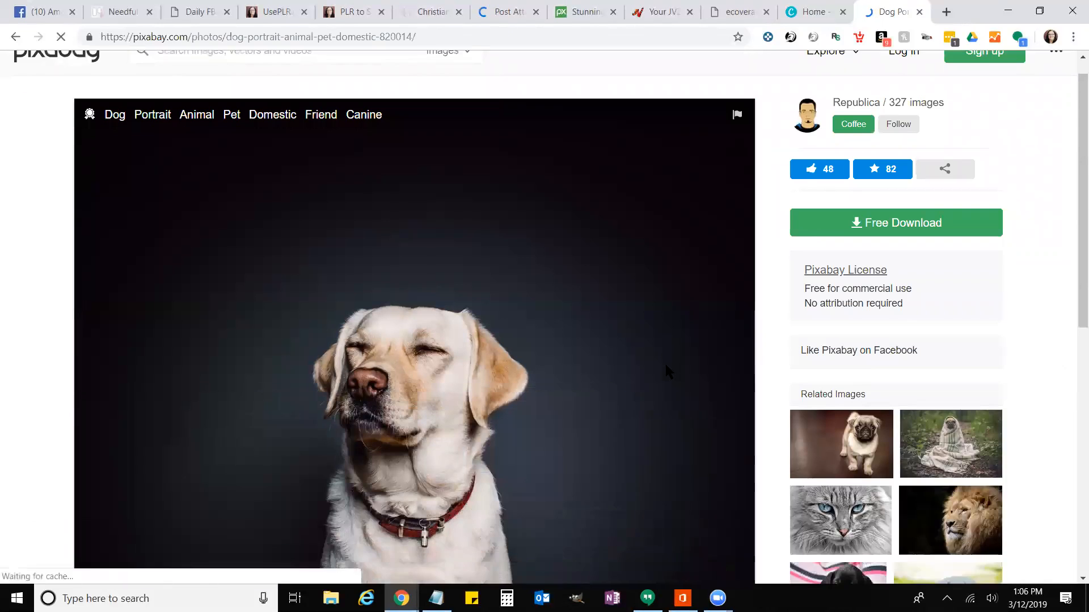
pyautogui.scroll(-1, 666, 367)
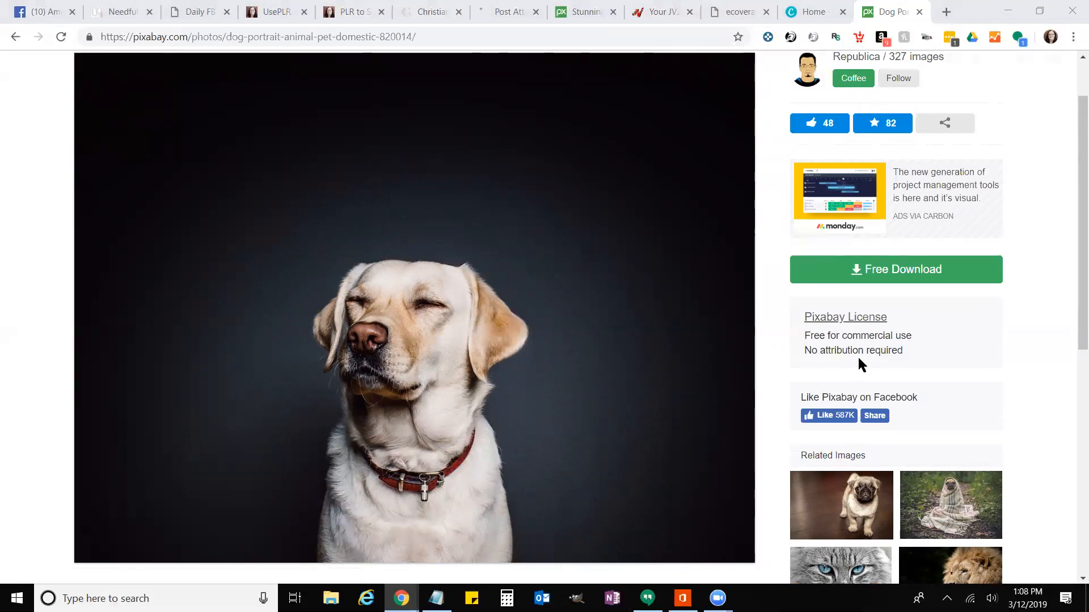
# Step: Return to the Pixabay home page and search the images for "speaking"
pyautogui.click(14, 37)
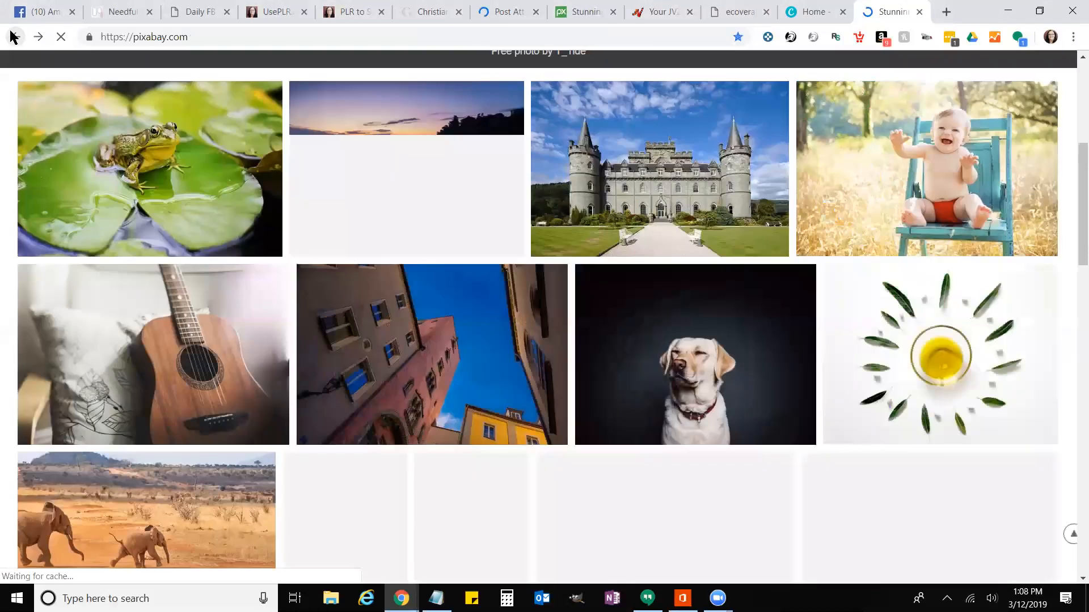
pyautogui.scroll(6, 433, 333)
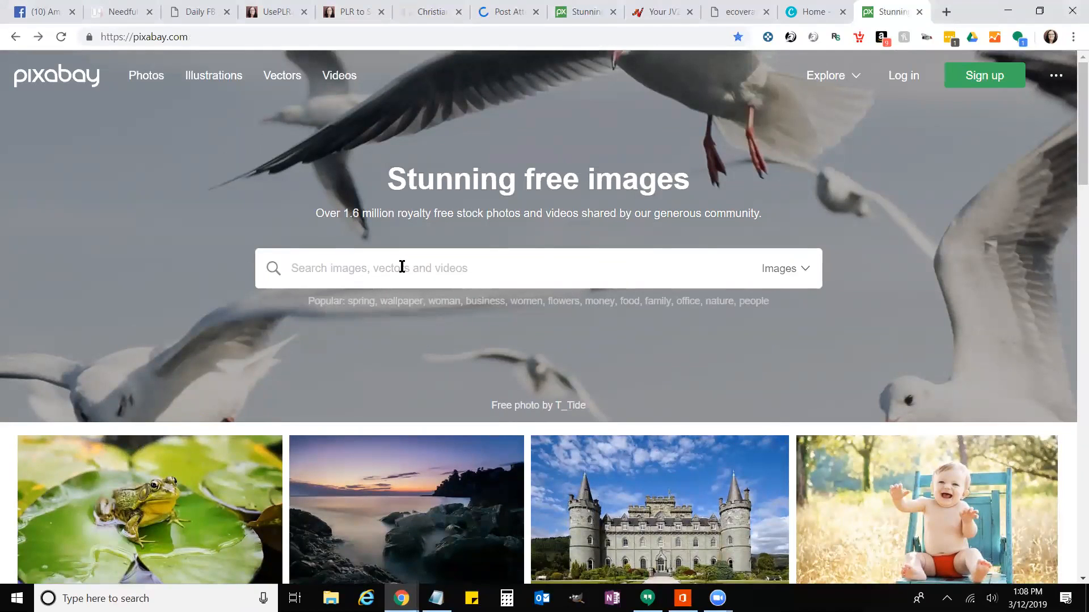
pyautogui.scroll(-3, 565, 311)
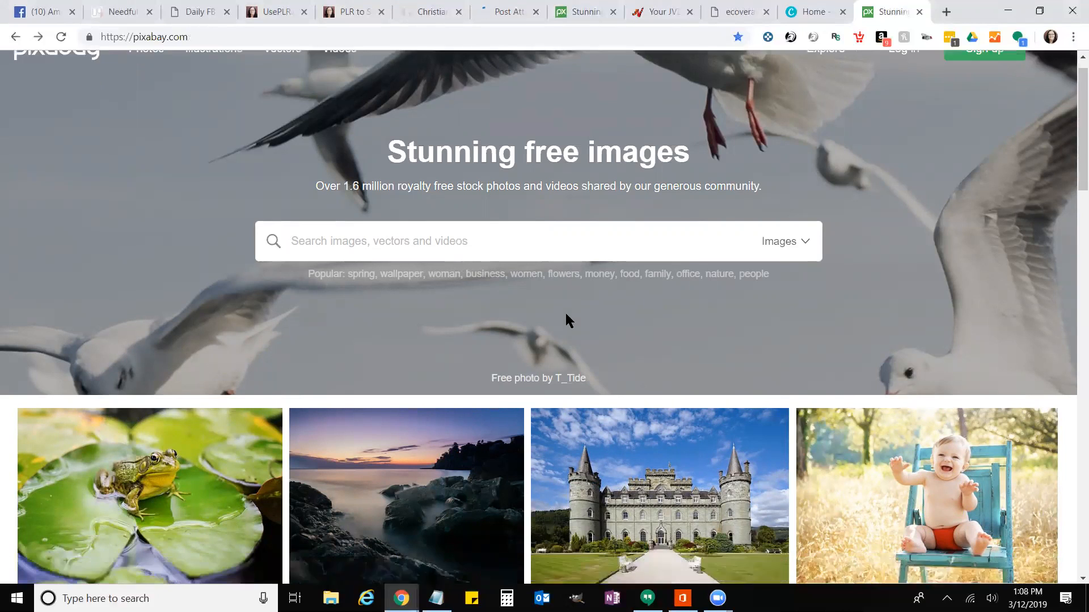
pyautogui.scroll(3, 815, 401)
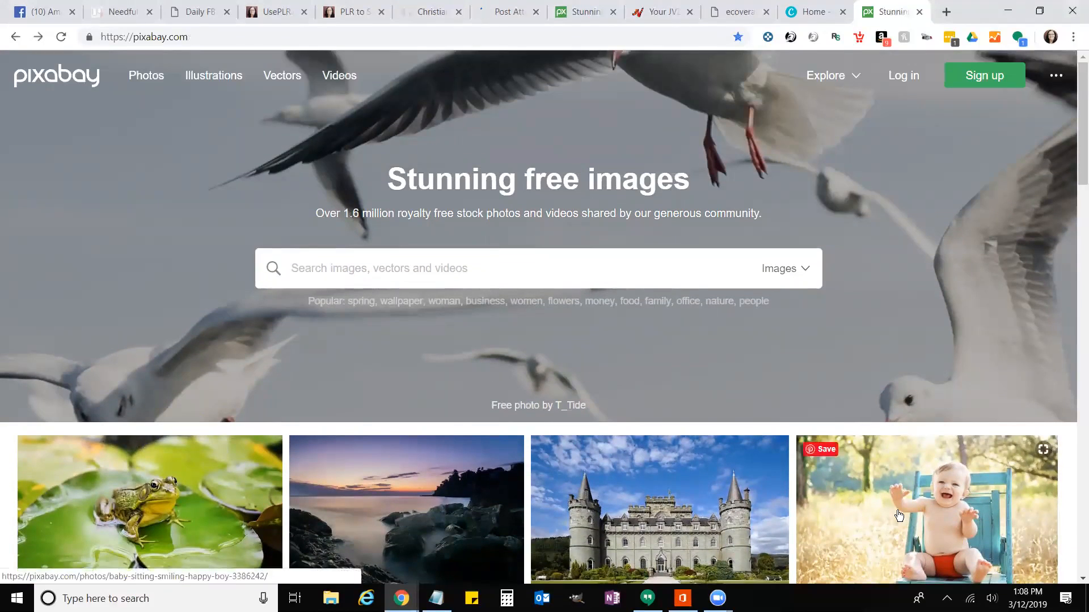
pyautogui.click(370, 267)
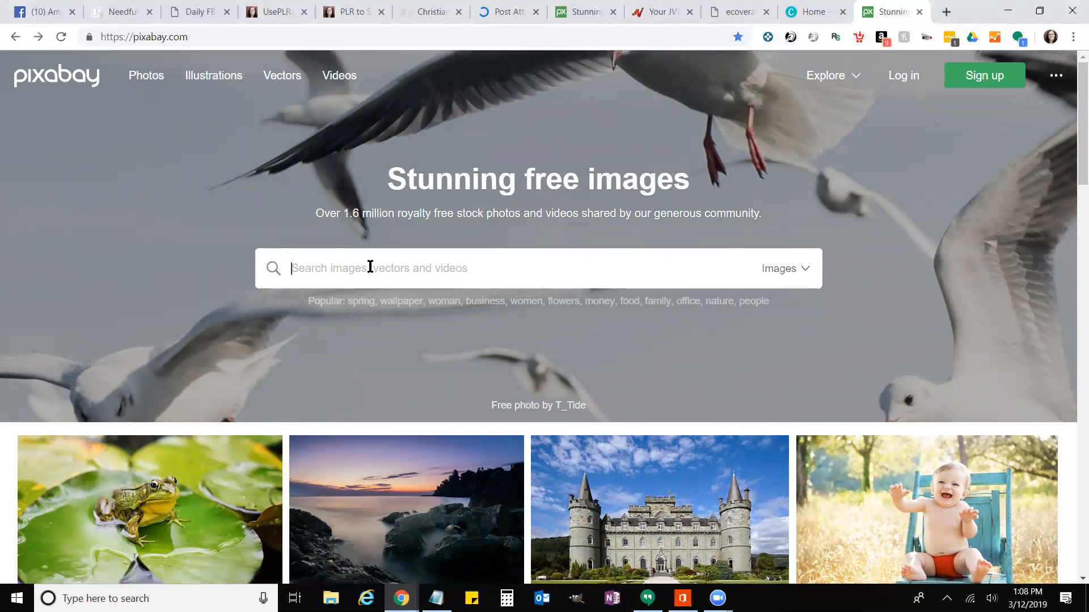
pyautogui.write('speaking')
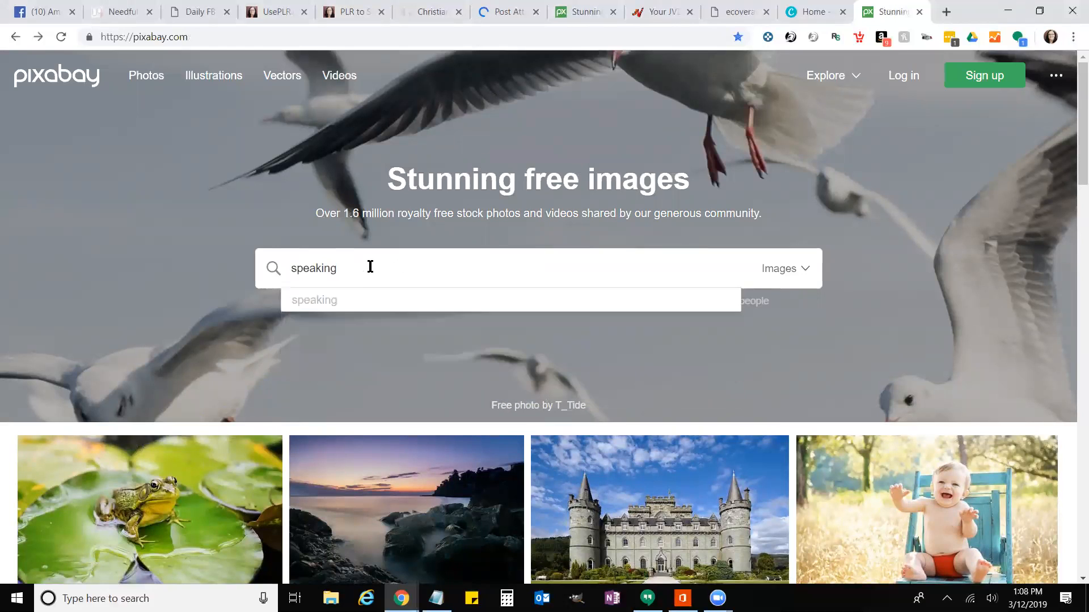
pyautogui.press('Return')
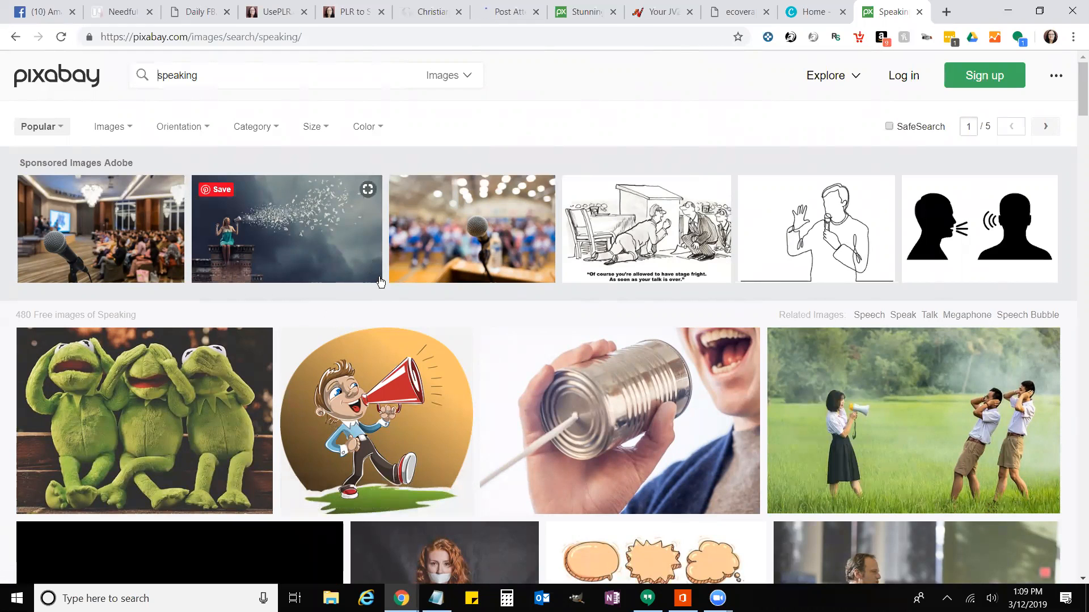
# Step: Take the browser window out of its maximized size and open the green field photo of the girl with a megaphone in a new tab
pyautogui.scroll(-2, 442, 307)
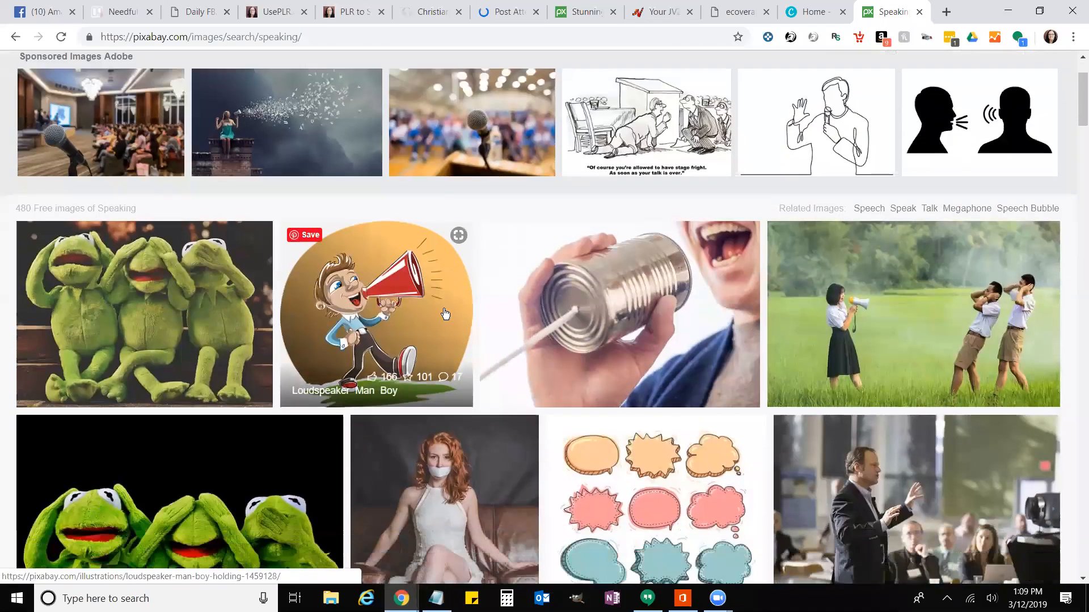
pyautogui.scroll(-2, 445, 314)
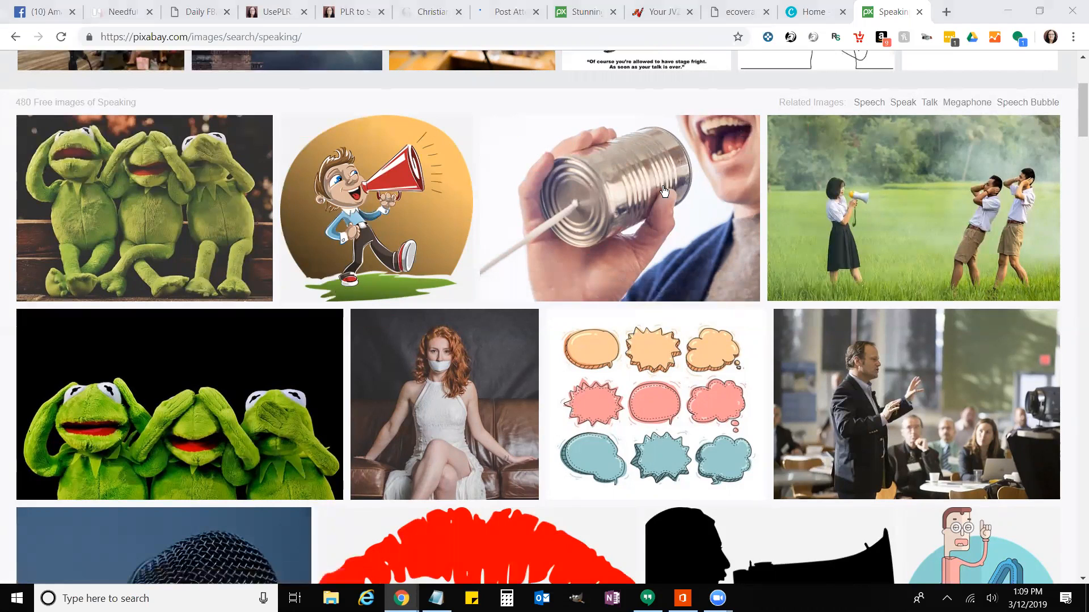
pyautogui.click(966, 15)
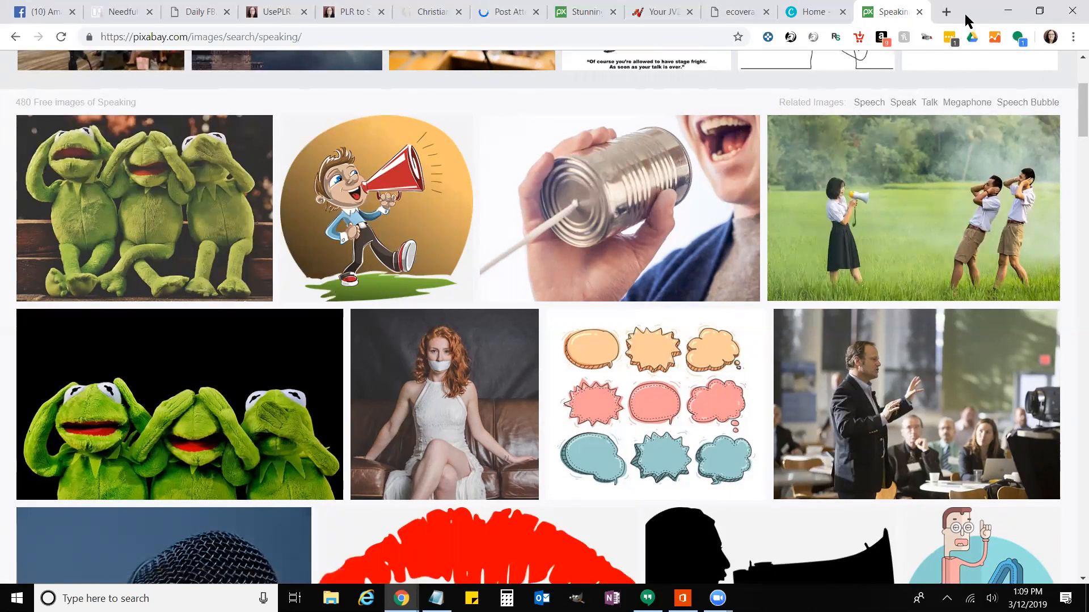
pyautogui.doubleClick(966, 19)
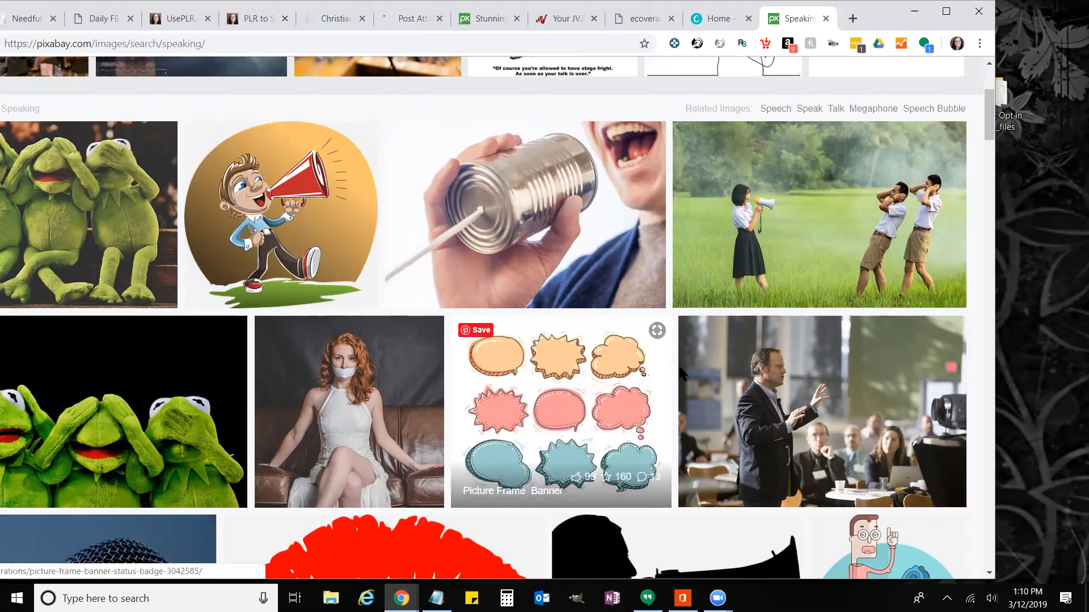
pyautogui.scroll(-1, 730, 285)
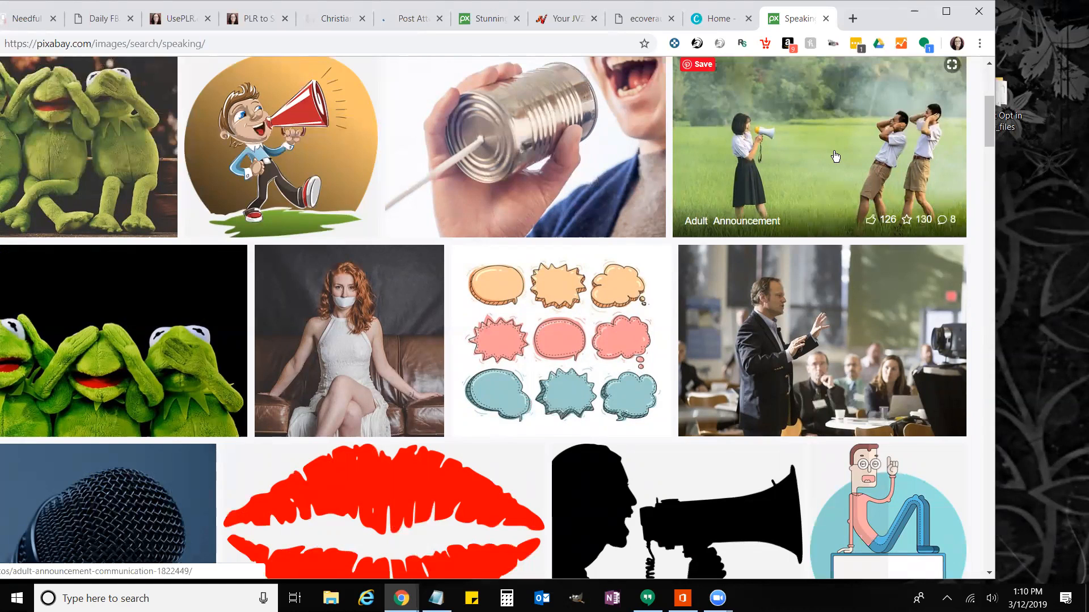
pyautogui.middleClick(809, 167)
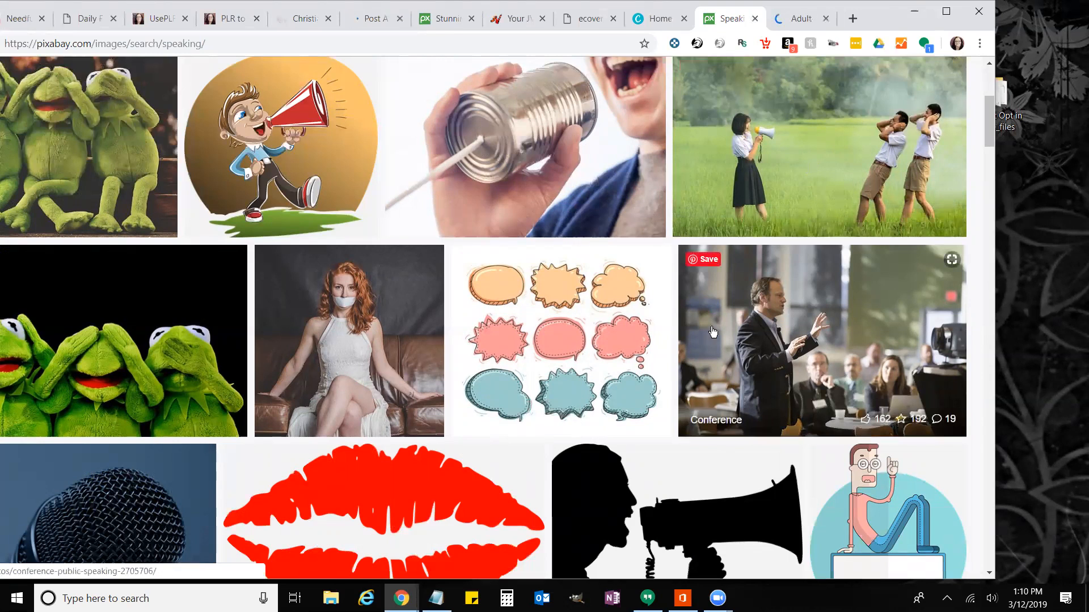
# Step: Browse the "speaking" image results for suitable photos and illustrations
pyautogui.scroll(-6, 713, 332)
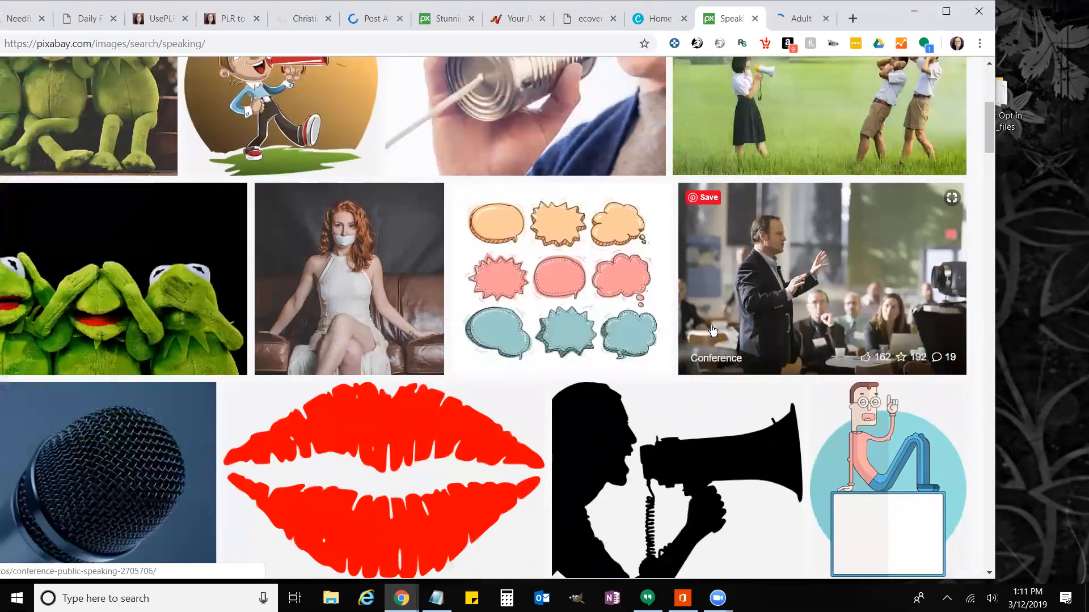
pyautogui.scroll(-5, 713, 331)
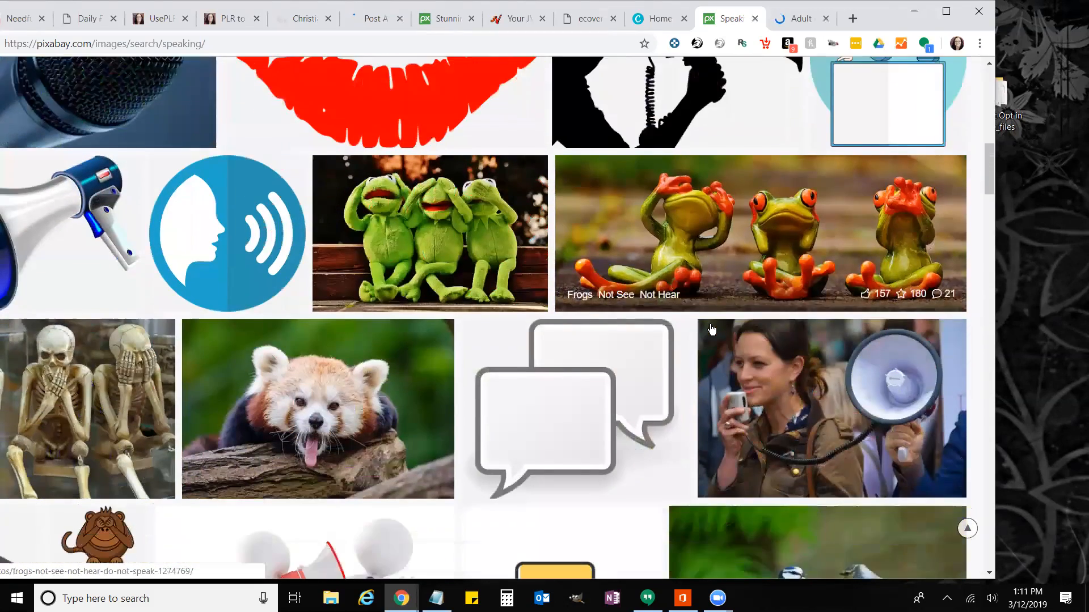
pyautogui.scroll(-4, 712, 332)
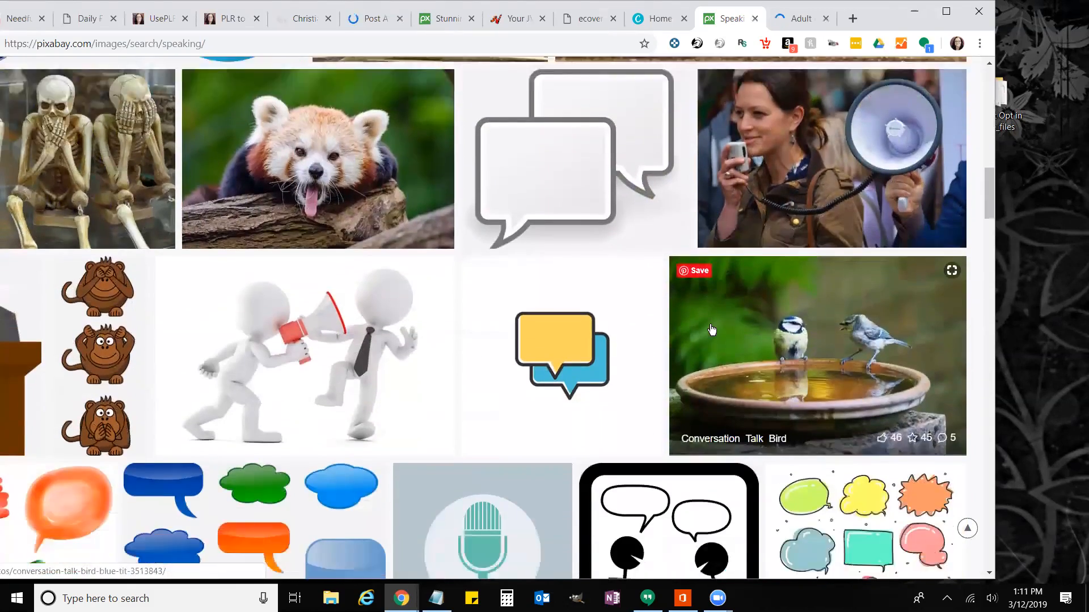
pyautogui.scroll(-5, 712, 331)
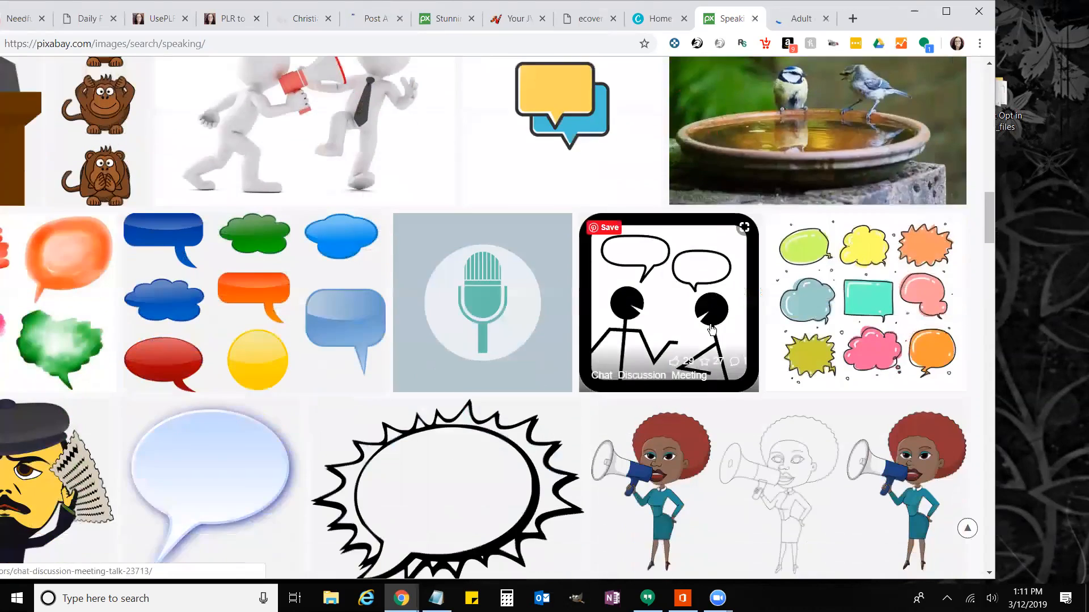
pyautogui.scroll(-5, 711, 330)
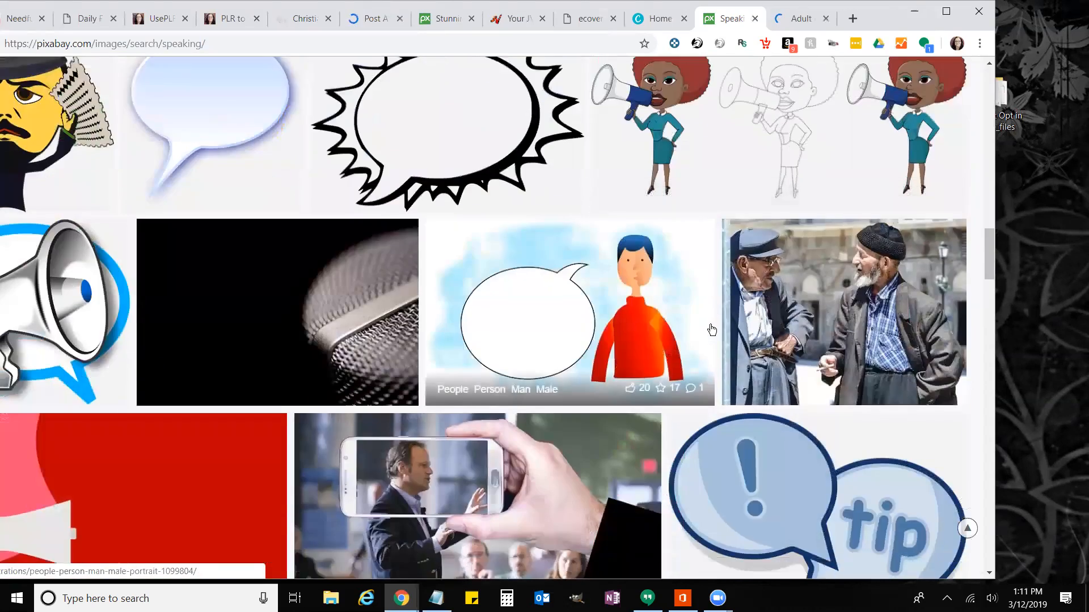
pyautogui.scroll(4, 712, 330)
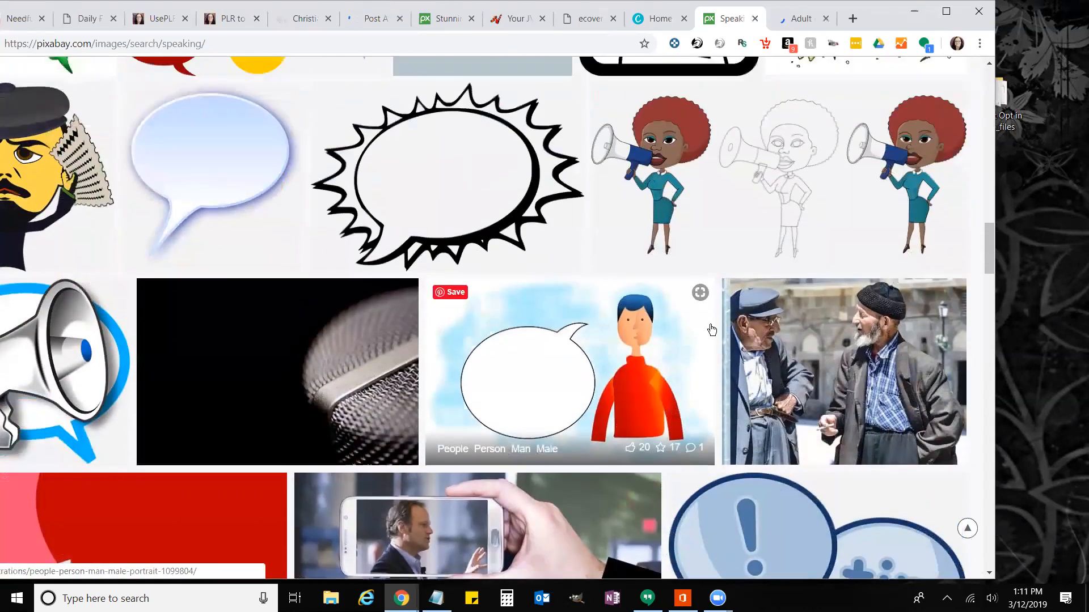
pyautogui.scroll(1, 711, 330)
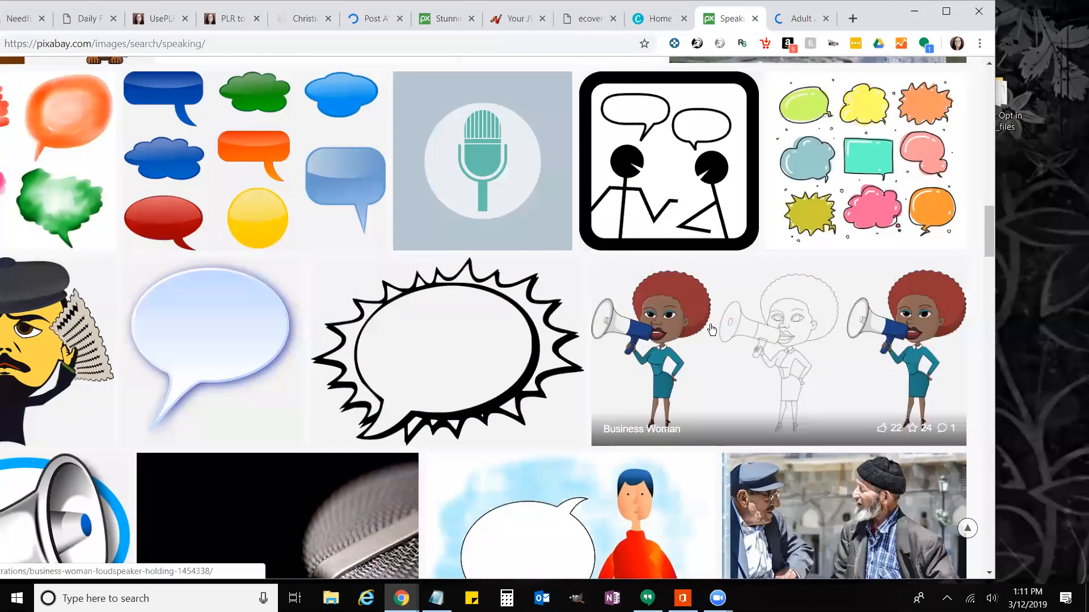
pyautogui.scroll(1, 712, 330)
pyautogui.scroll(2, 712, 330)
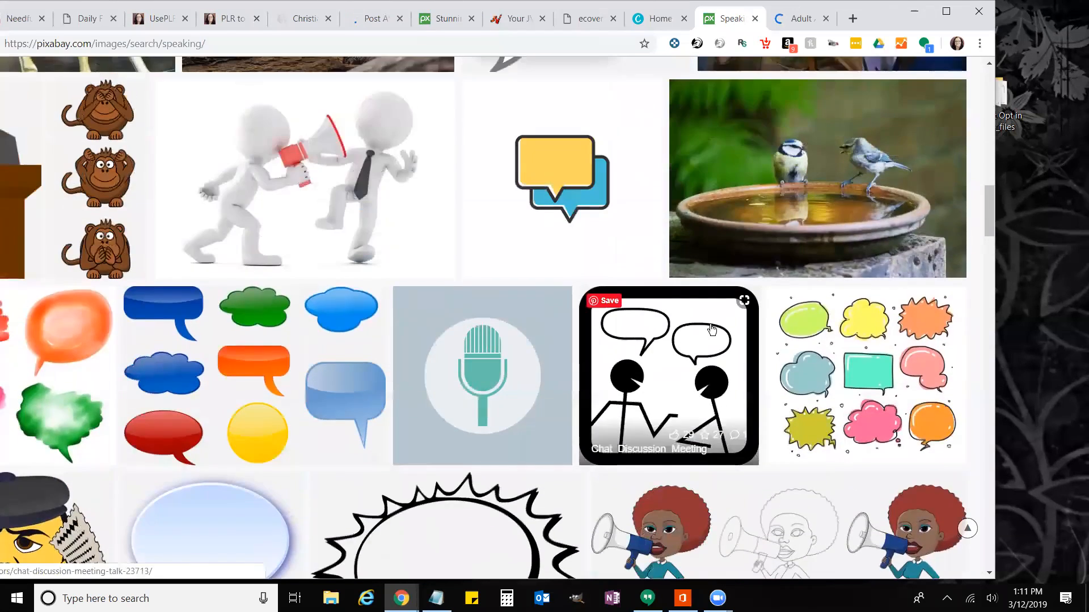
pyautogui.scroll(7, 711, 330)
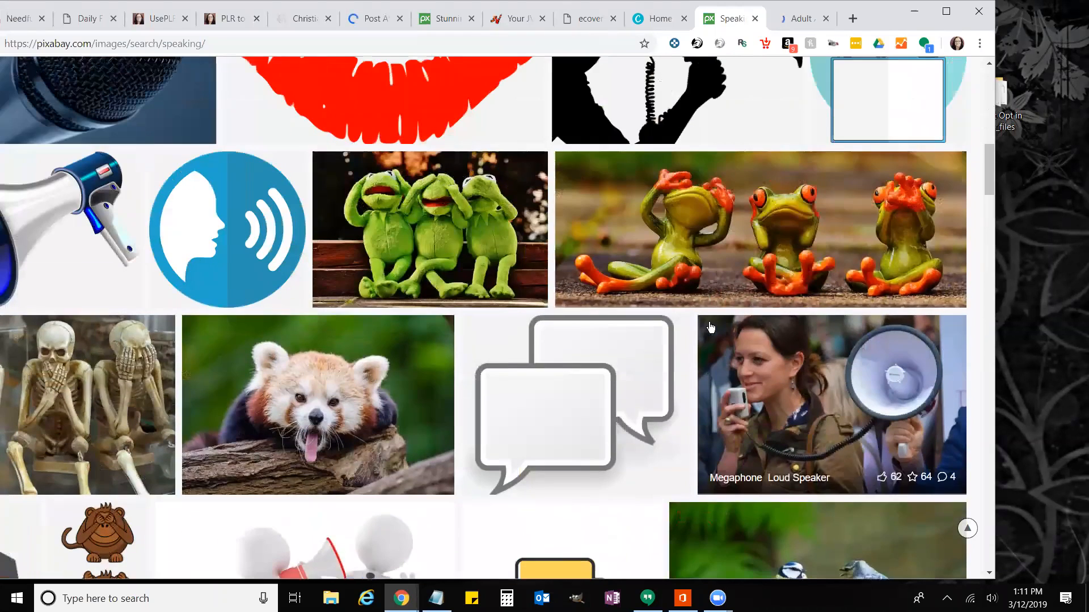
# Step: View the green field megaphone photo's page and open its "Editorial use only" explanation in a new tab
pyautogui.click(788, 24)
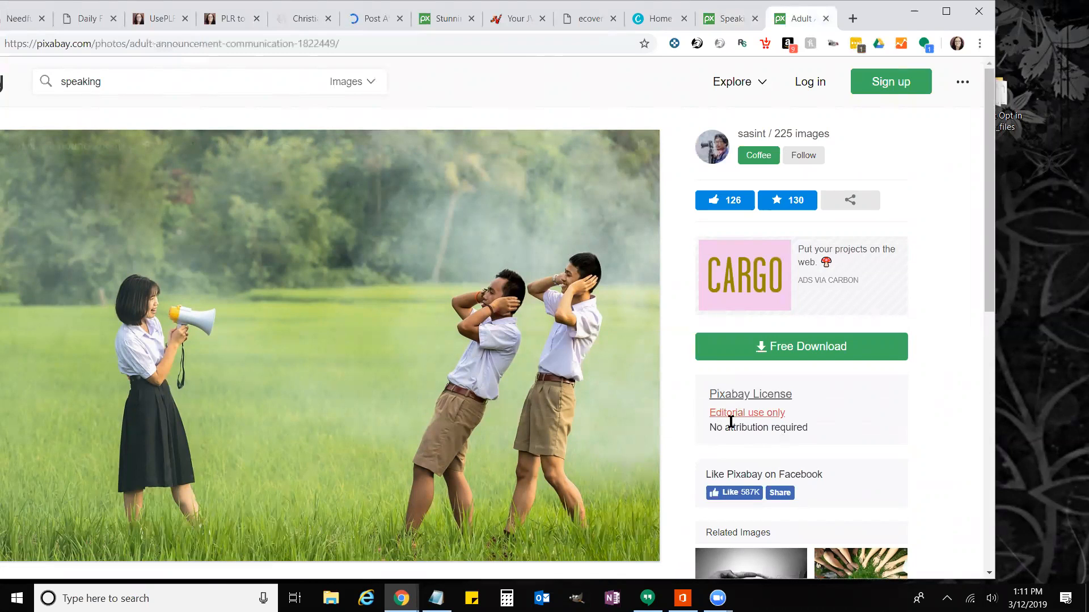
pyautogui.middleClick(768, 415)
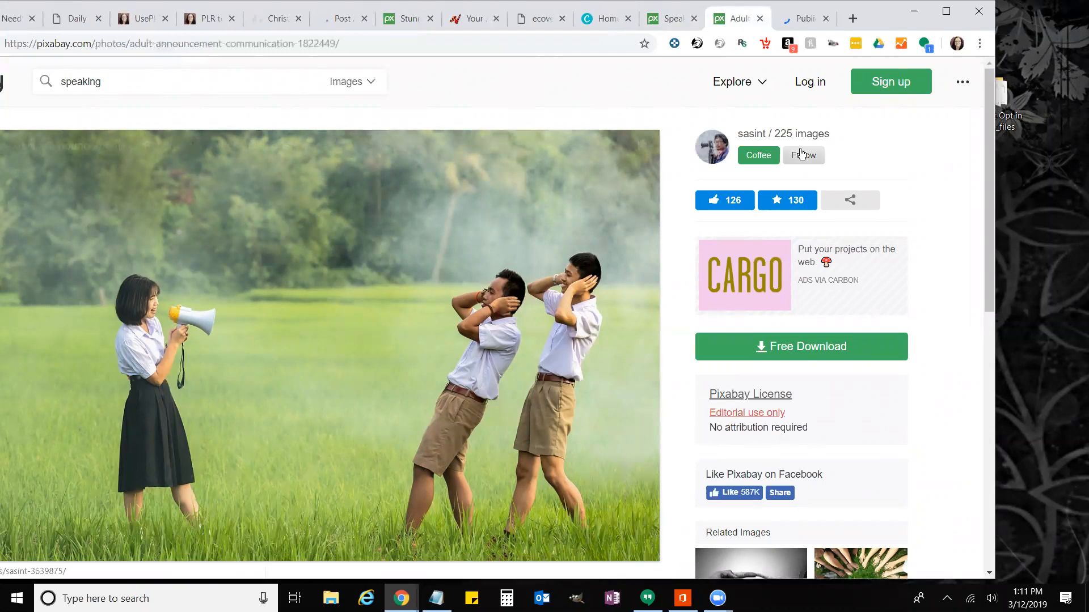
pyautogui.click(799, 20)
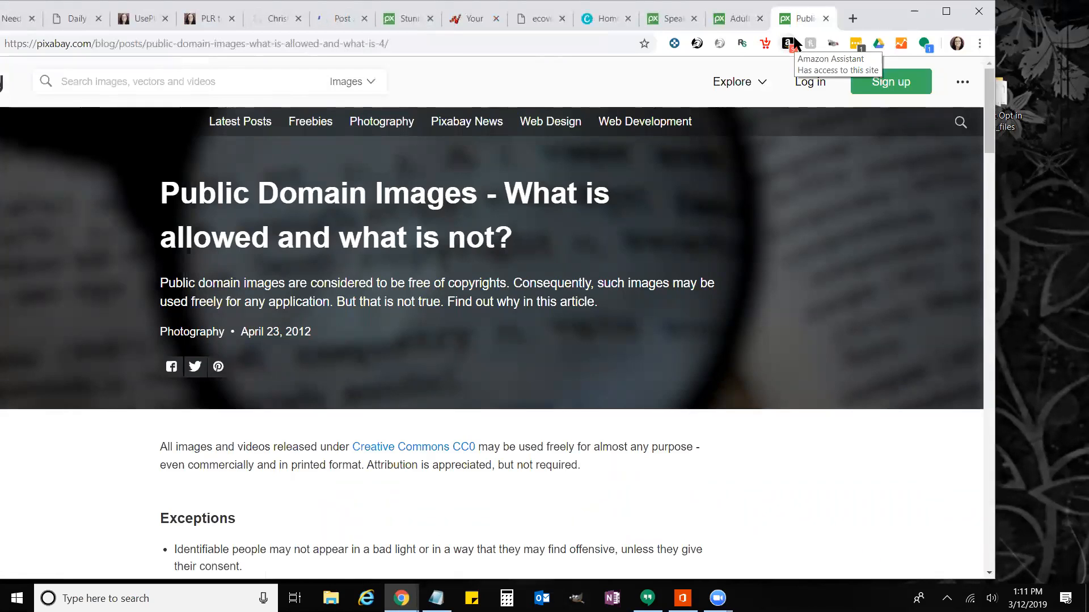
# Step: Read the article's exceptions, model and property release rules, and the difference between editorial and commercial use
pyautogui.scroll(-5, 822, 261)
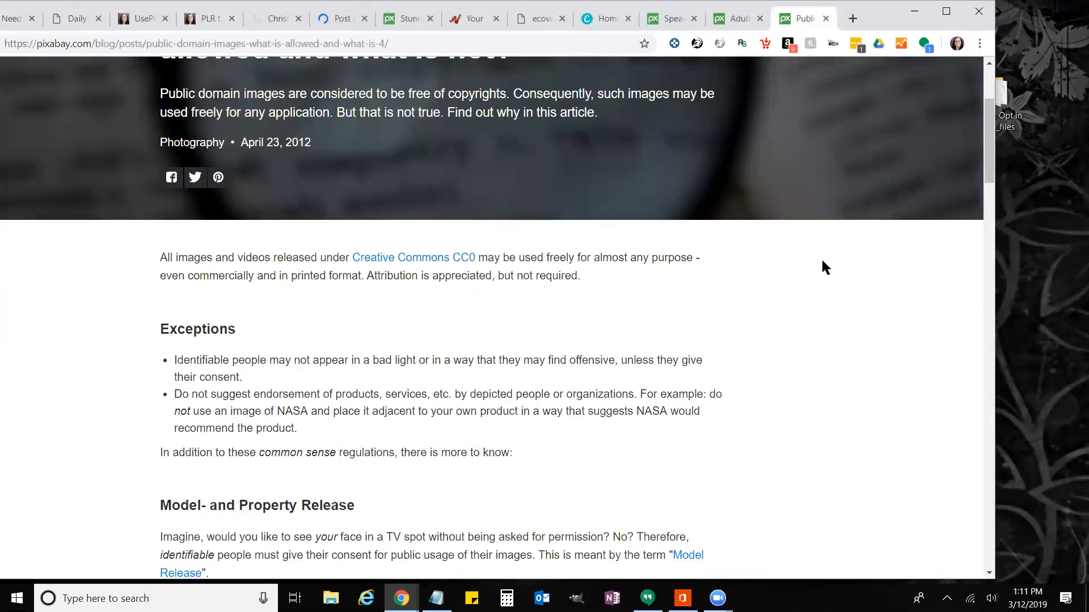
pyautogui.scroll(-1, 822, 261)
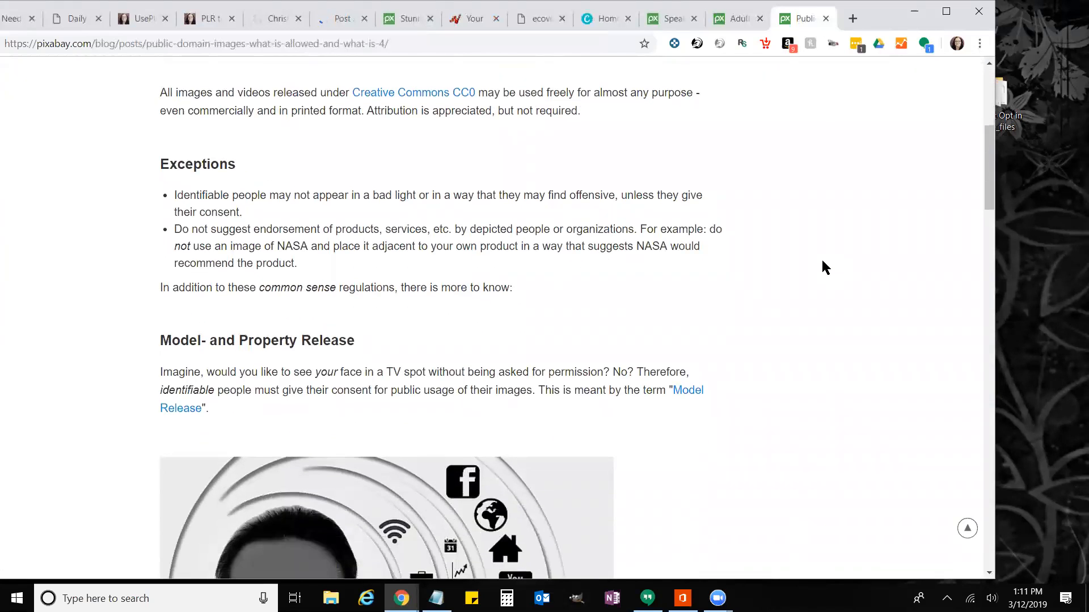
pyautogui.scroll(-8, 822, 262)
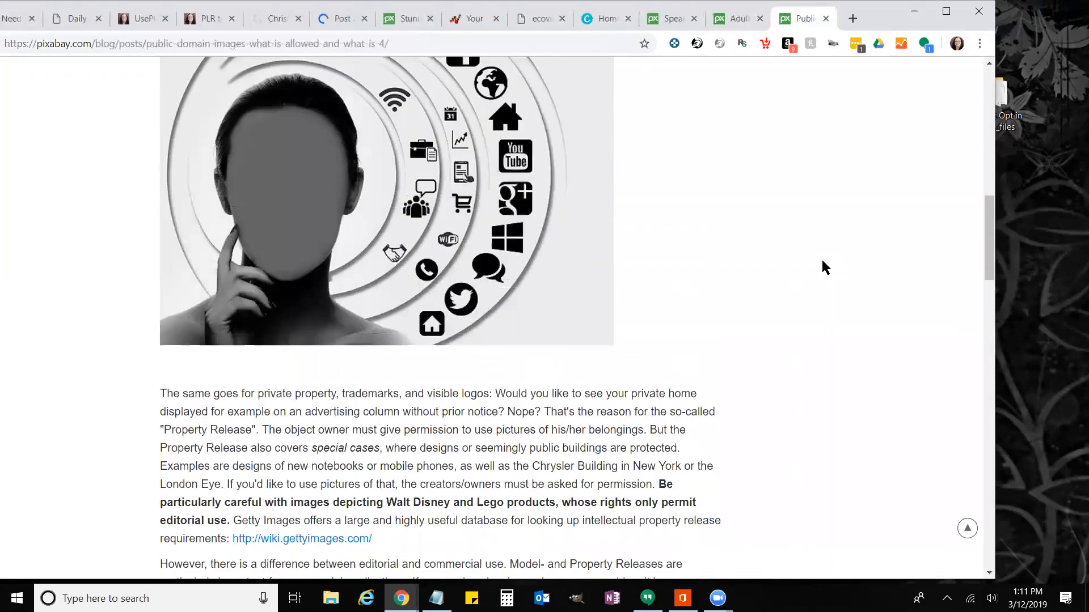
pyautogui.scroll(-1, 824, 267)
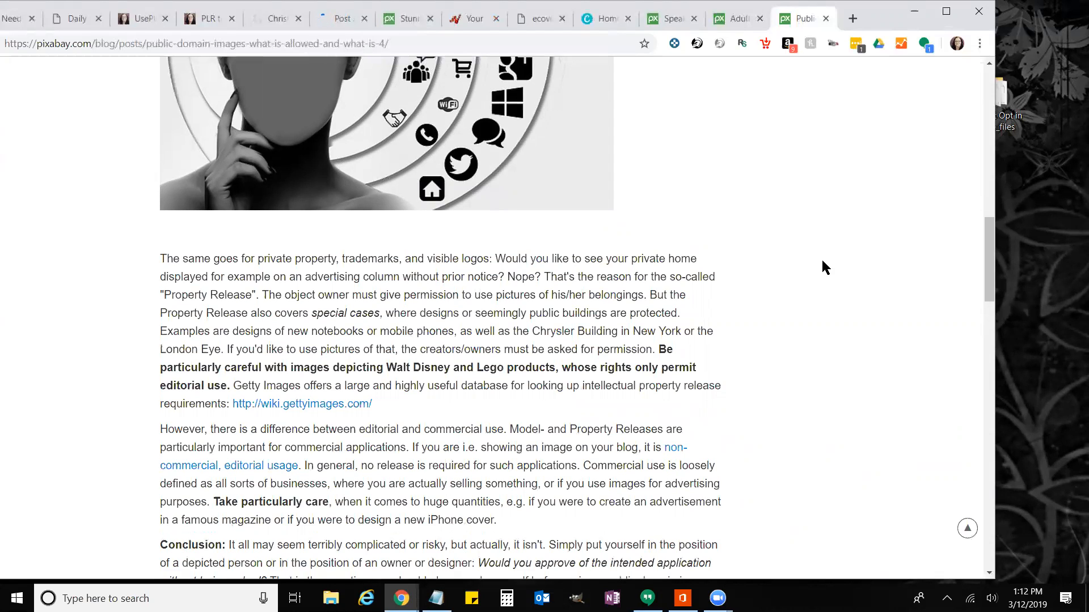
pyautogui.scroll(-1, 824, 267)
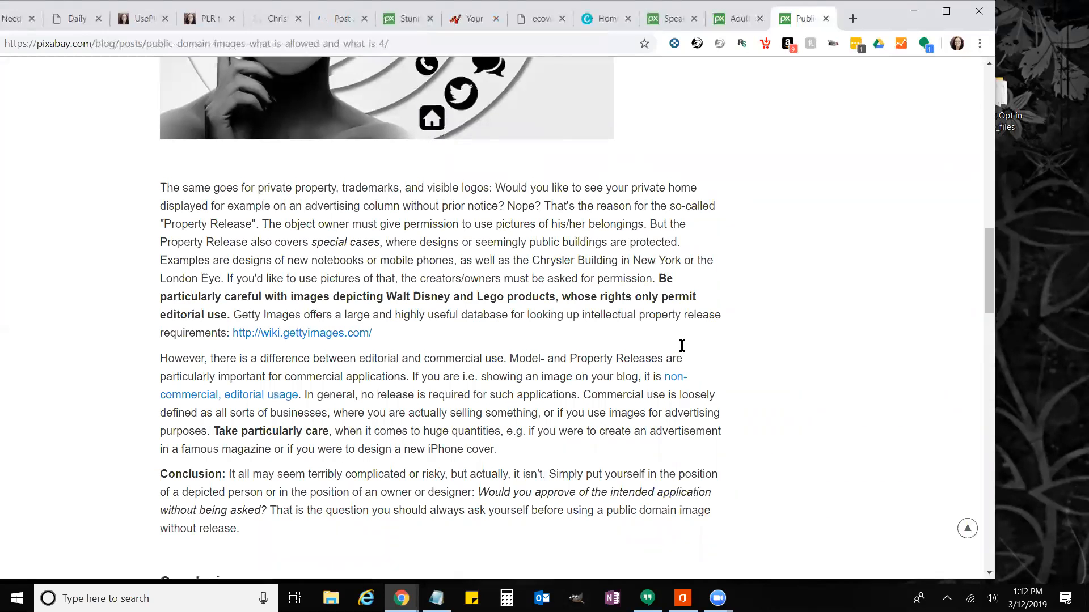
pyautogui.scroll(-1, 544, 325)
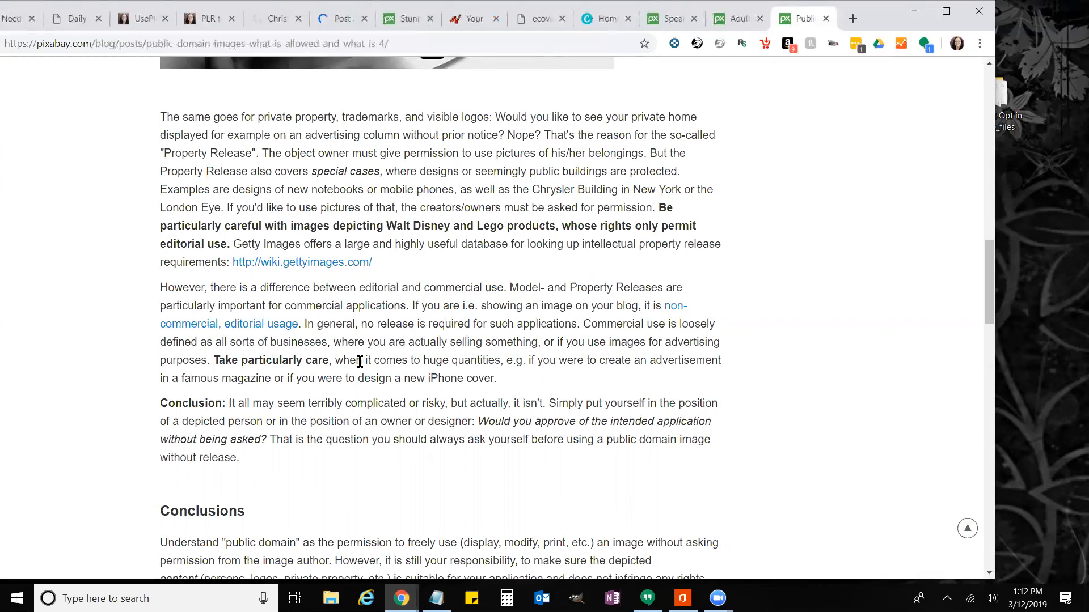
# Step: Return to the "speaking" search results and look through more of the images, including the public speaking microphone photo
pyautogui.click(735, 20)
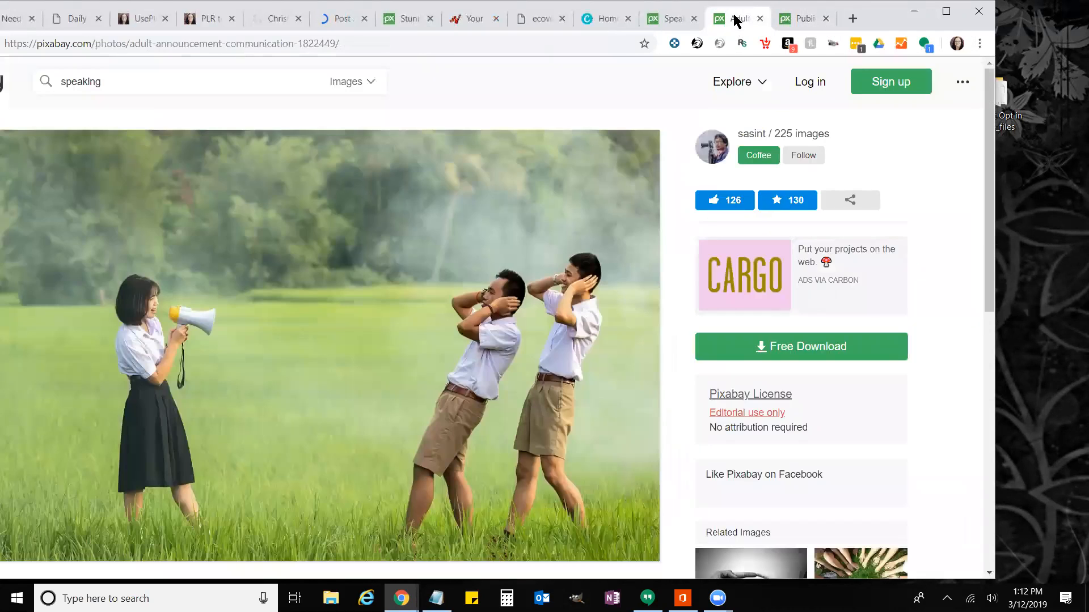
pyautogui.click(671, 23)
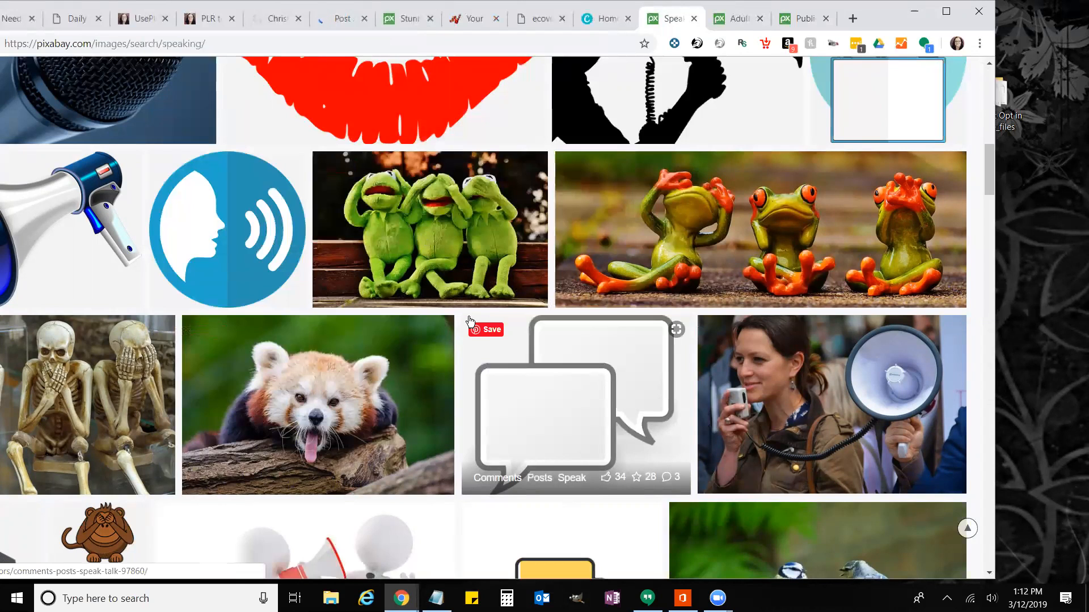
pyautogui.scroll(-5, 470, 322)
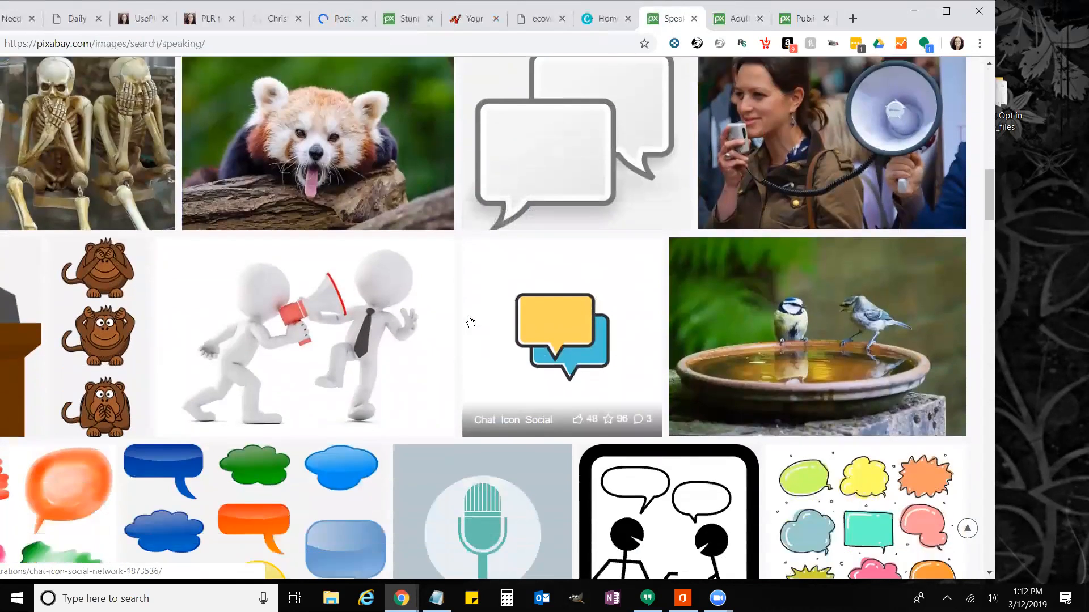
pyautogui.scroll(-3, 470, 321)
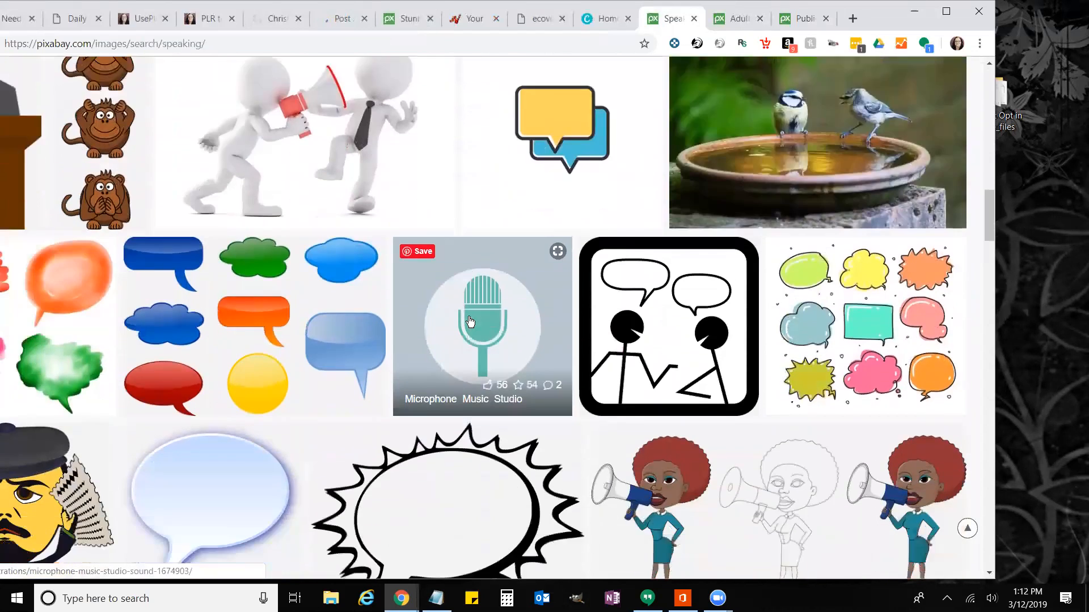
pyautogui.scroll(-5, 470, 322)
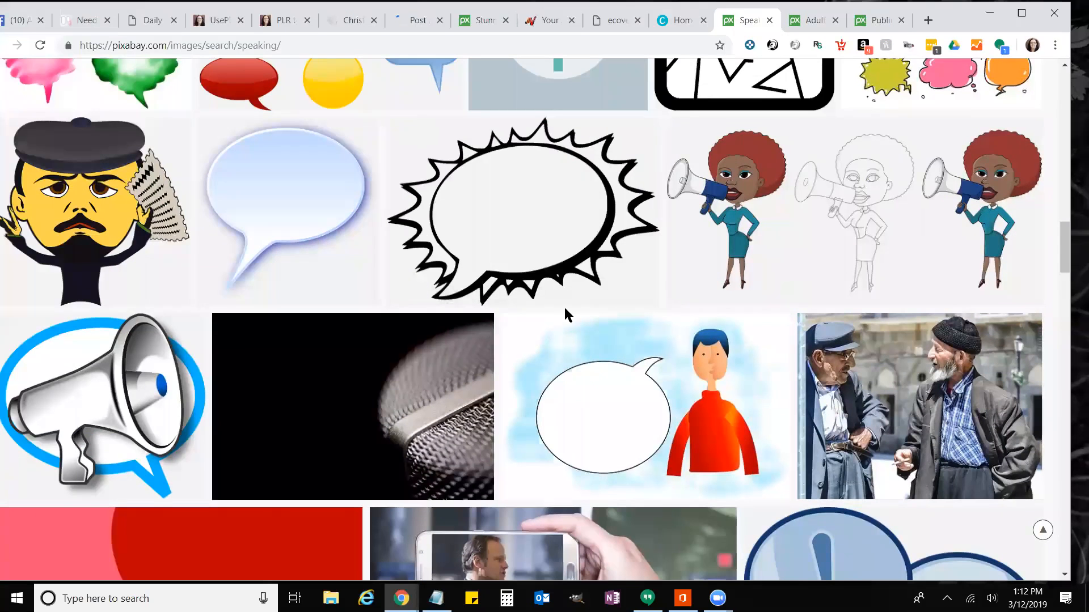
pyautogui.scroll(-2, 564, 309)
pyautogui.scroll(-1, 566, 314)
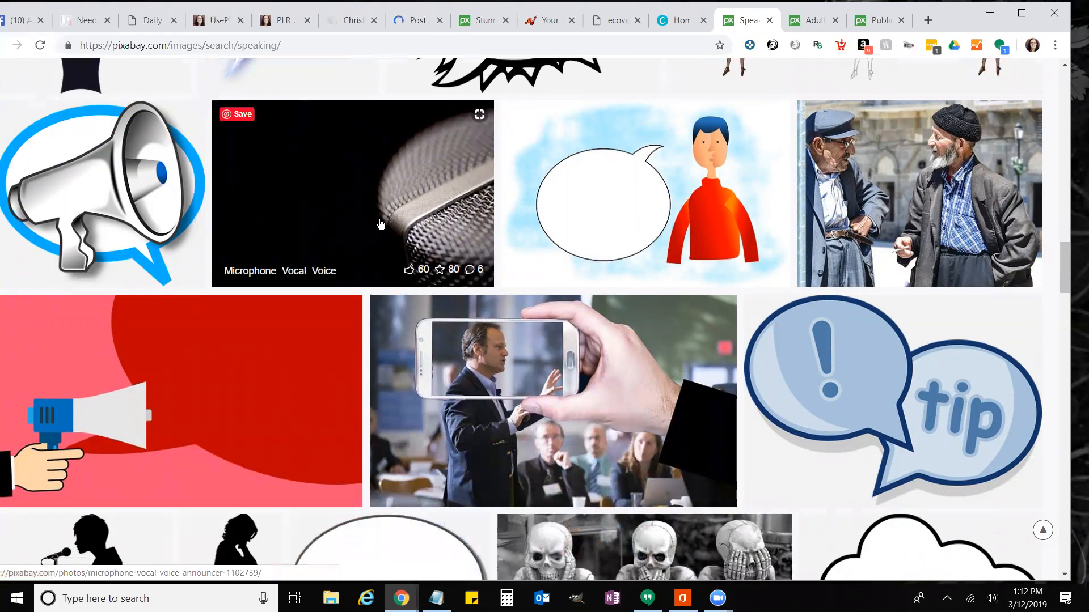
pyautogui.scroll(-1, 875, 283)
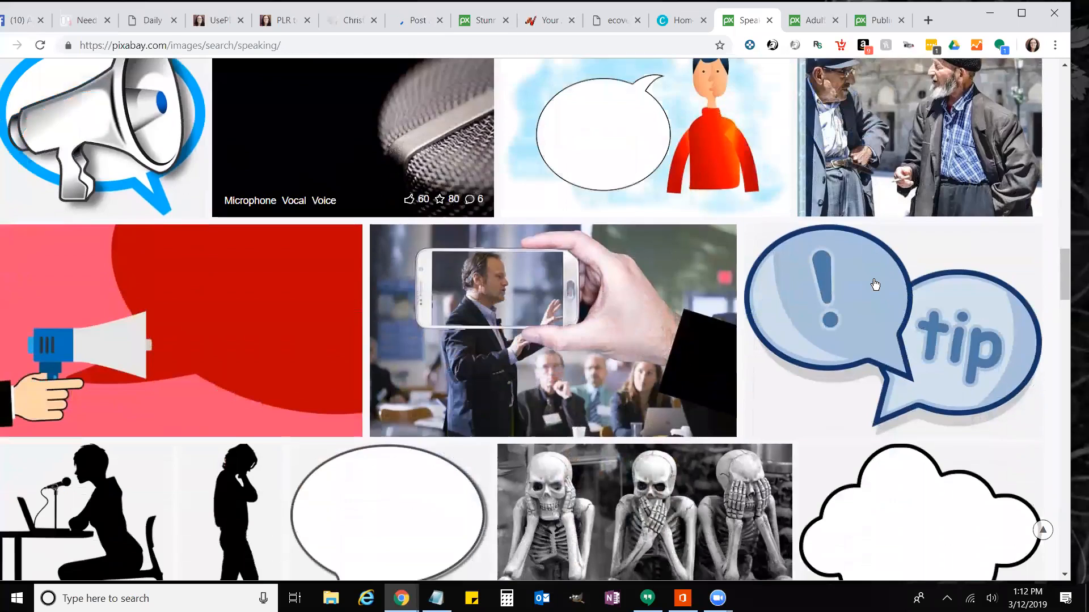
pyautogui.scroll(-3, 874, 283)
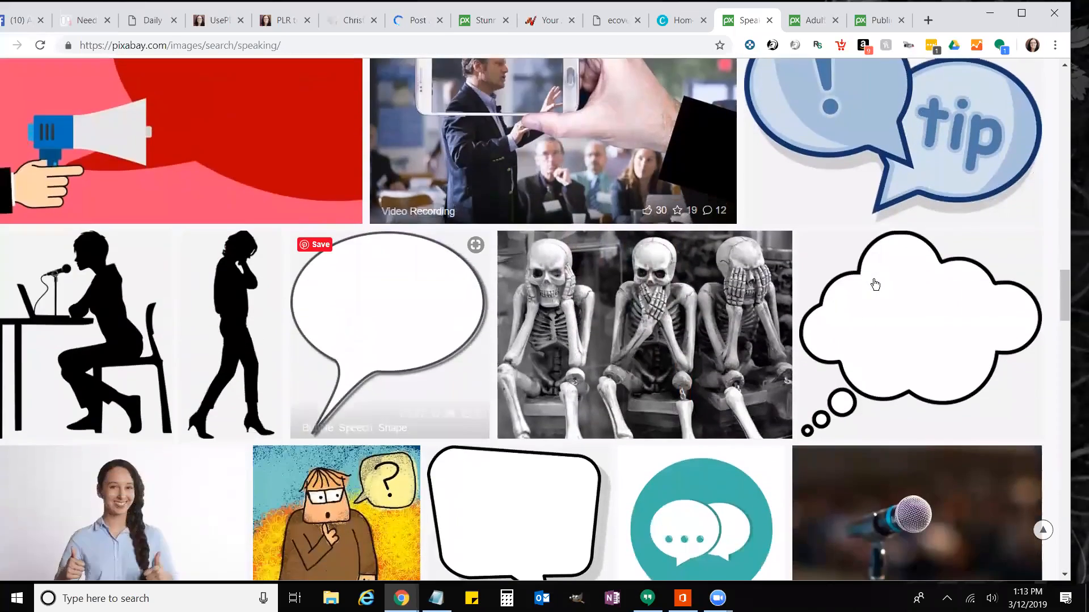
pyautogui.scroll(-4, 875, 284)
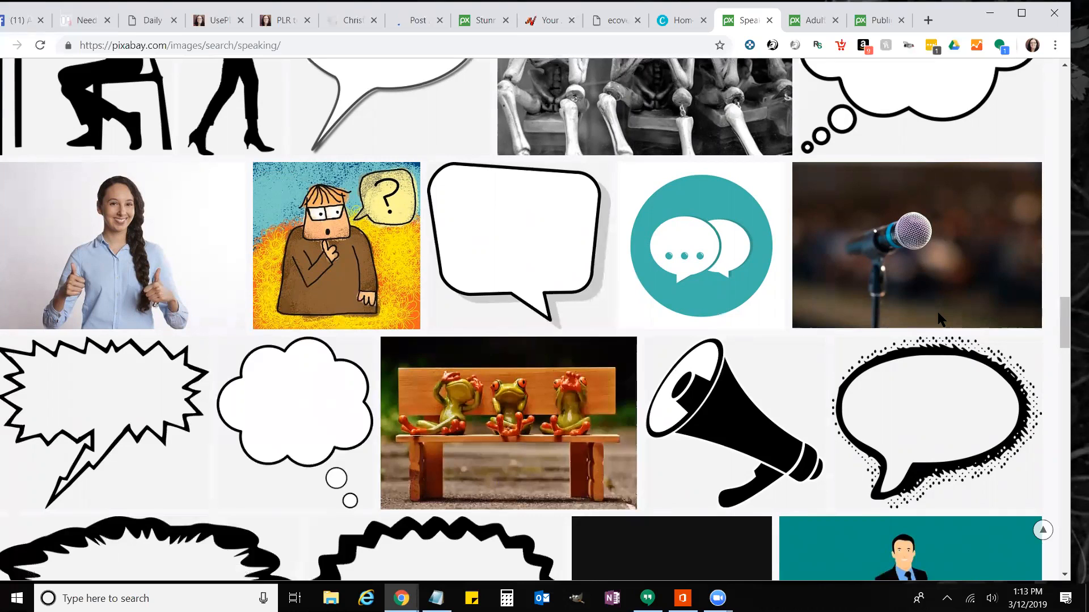
pyautogui.moveTo(860, 279)
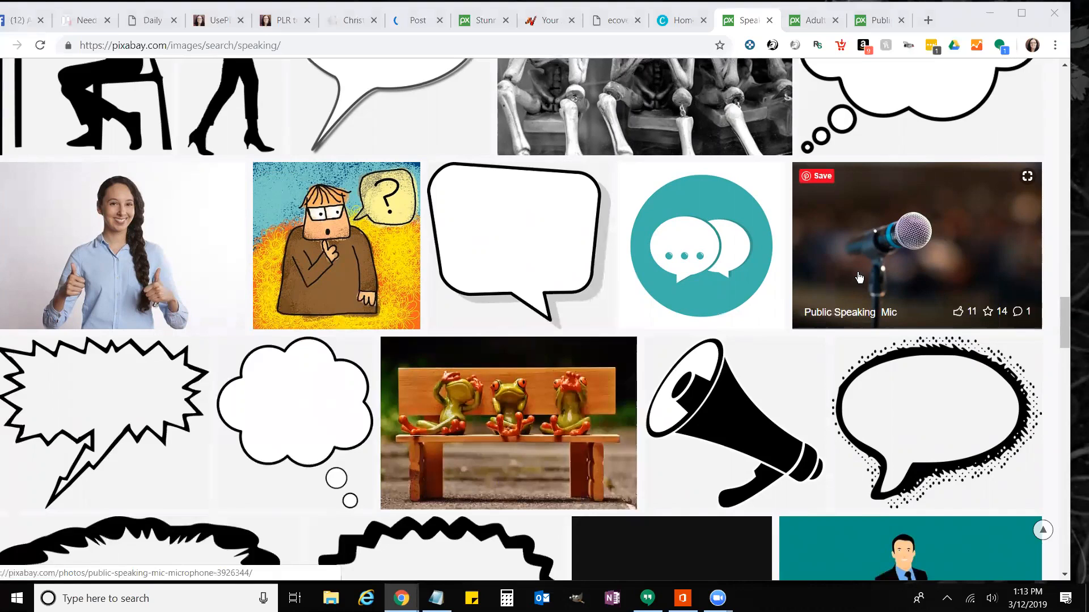
pyautogui.scroll(10, 850, 272)
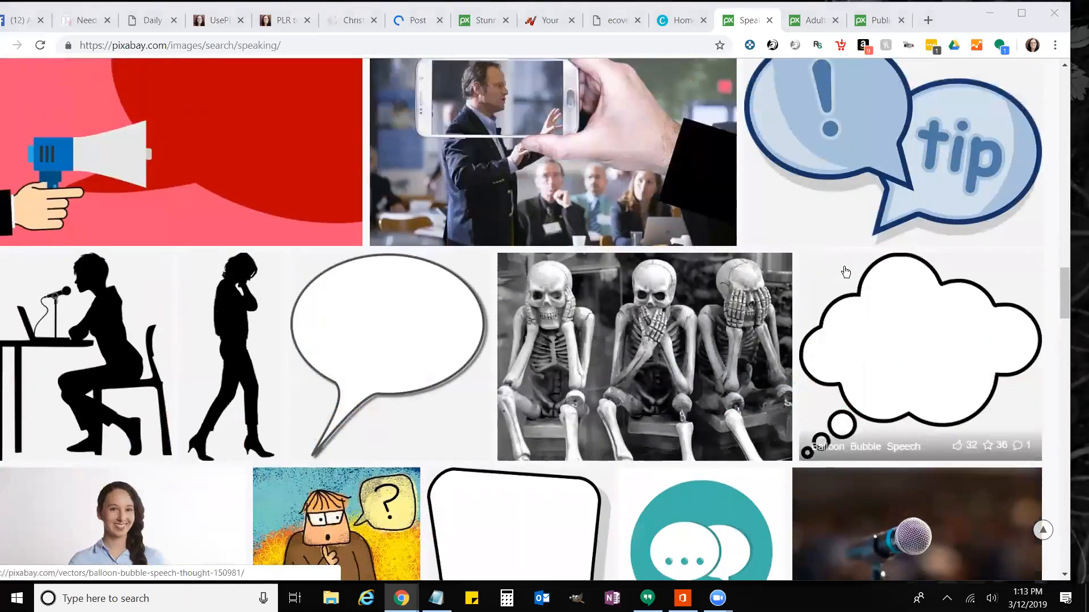
pyautogui.scroll(15, 845, 273)
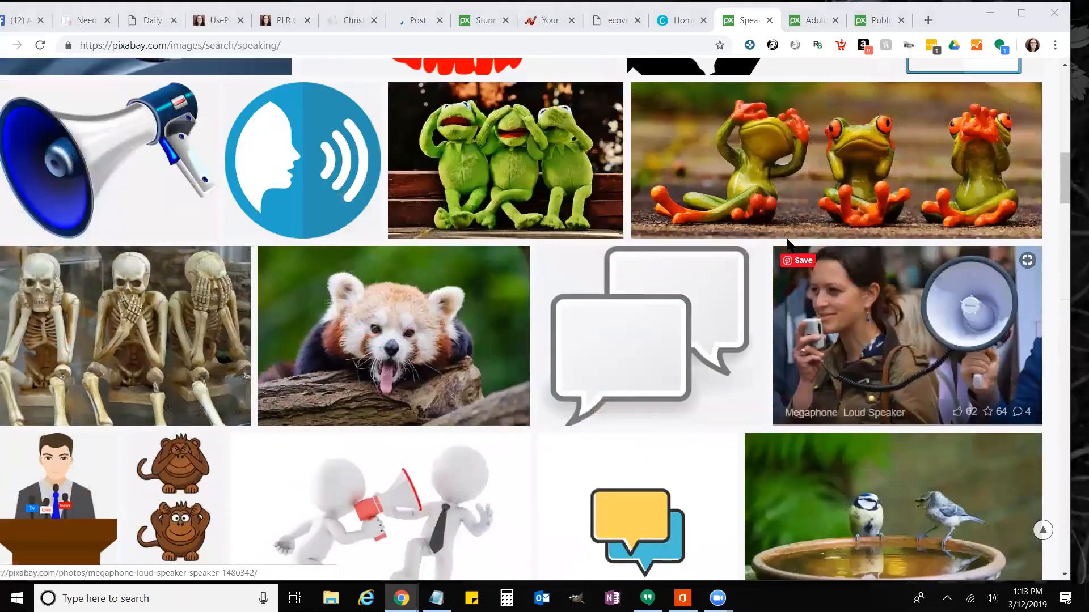
pyautogui.scroll(15, 810, 258)
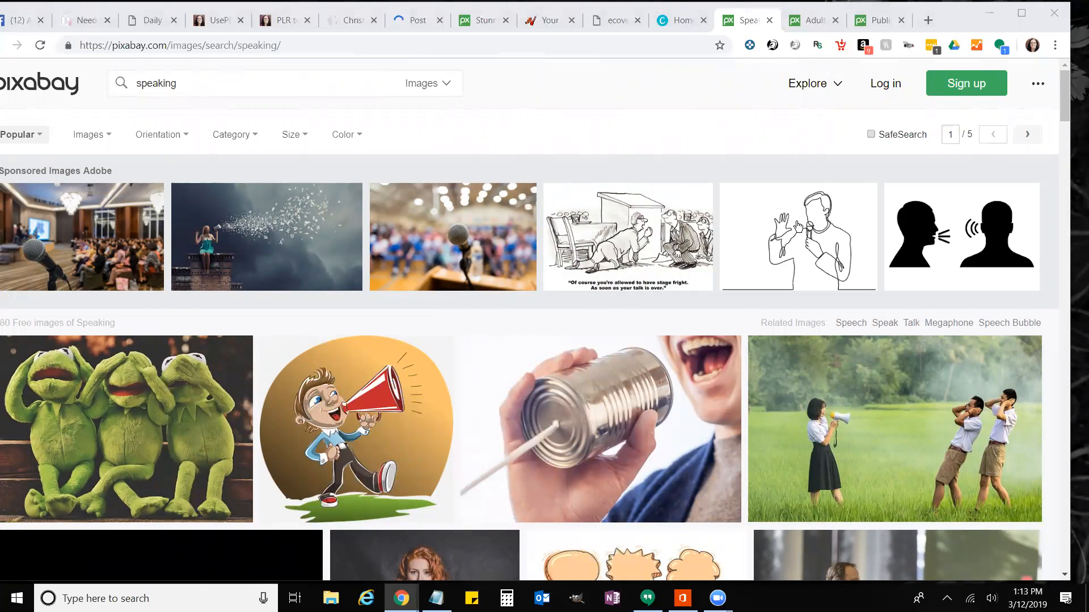
# Step: Recheck the megaphone photo's page, and open the tin can phone photo from the "speaking" results in a new tab
pyautogui.click(816, 21)
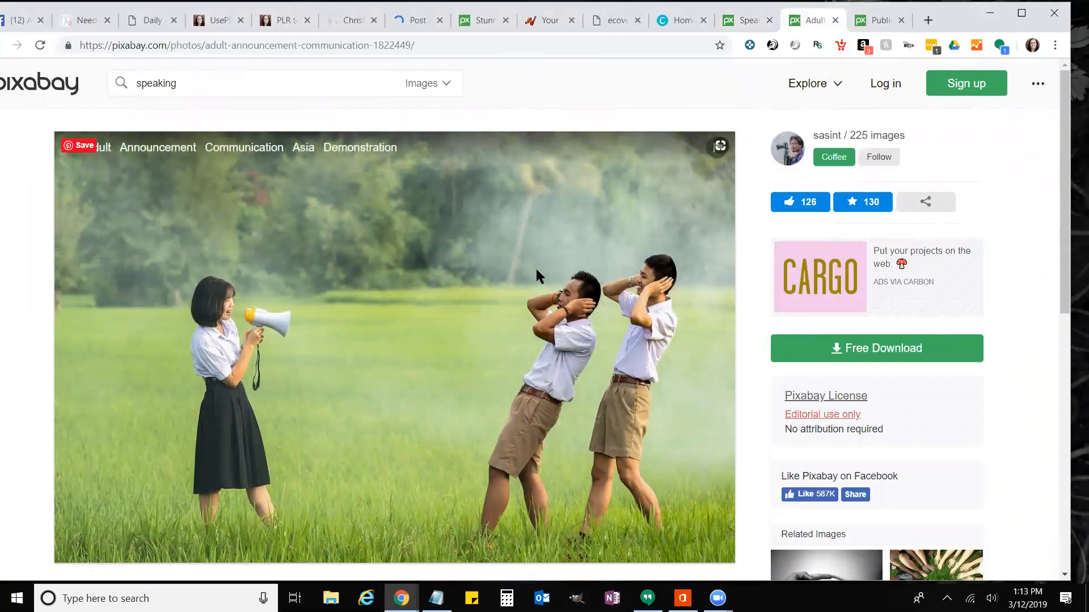
pyautogui.scroll(-1, 533, 261)
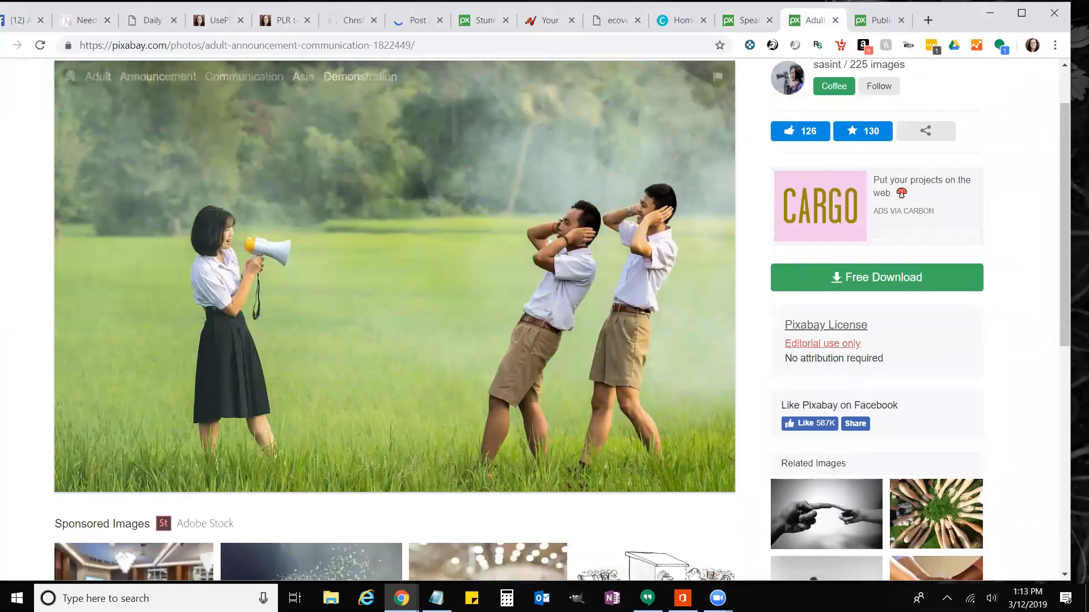
pyautogui.click(747, 20)
pyautogui.scroll(-2, 636, 223)
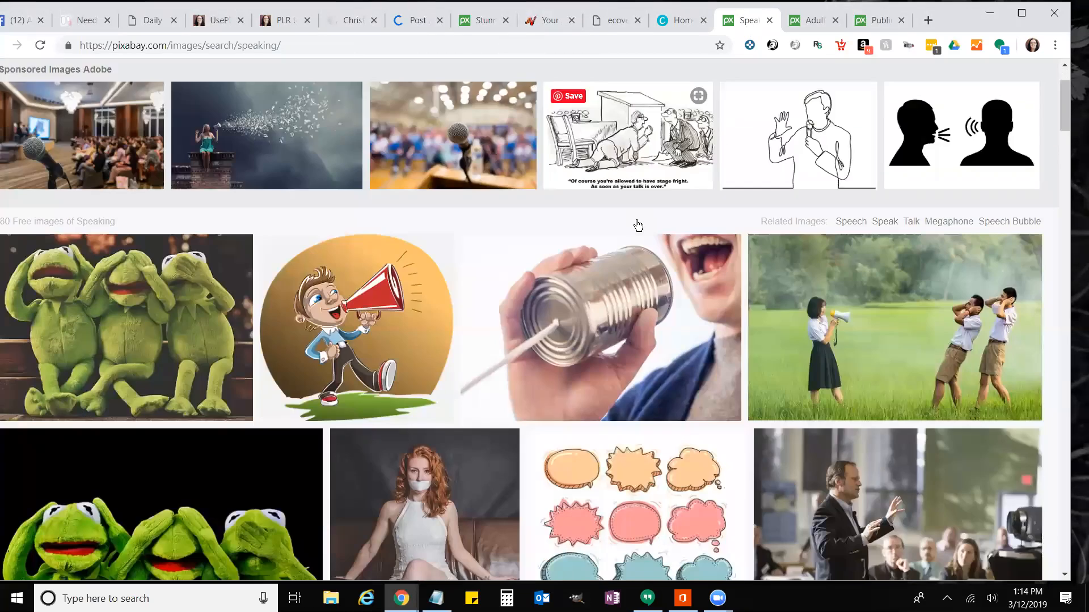
pyautogui.middleClick(618, 266)
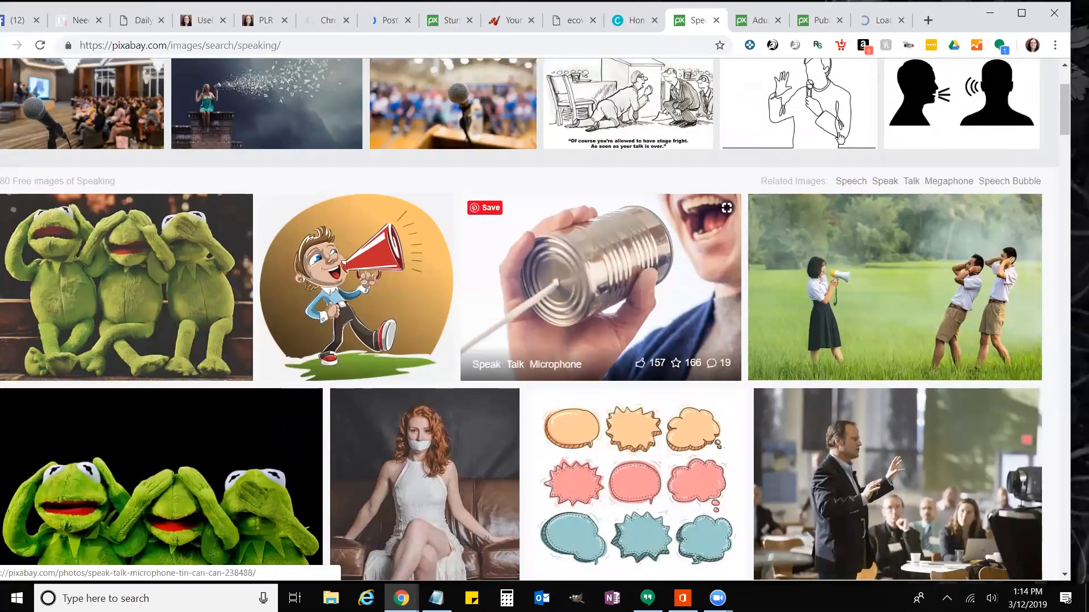
# Step: View the tin can phone photo's page, check its Pixabay License terms, and close its tab
pyautogui.click(868, 17)
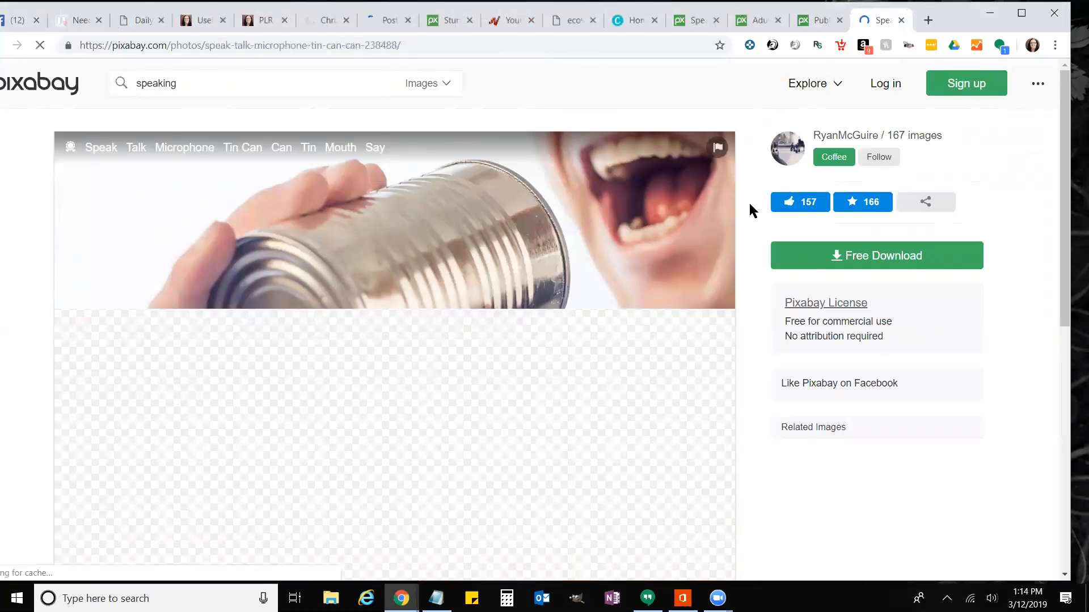
pyautogui.scroll(-2, 647, 250)
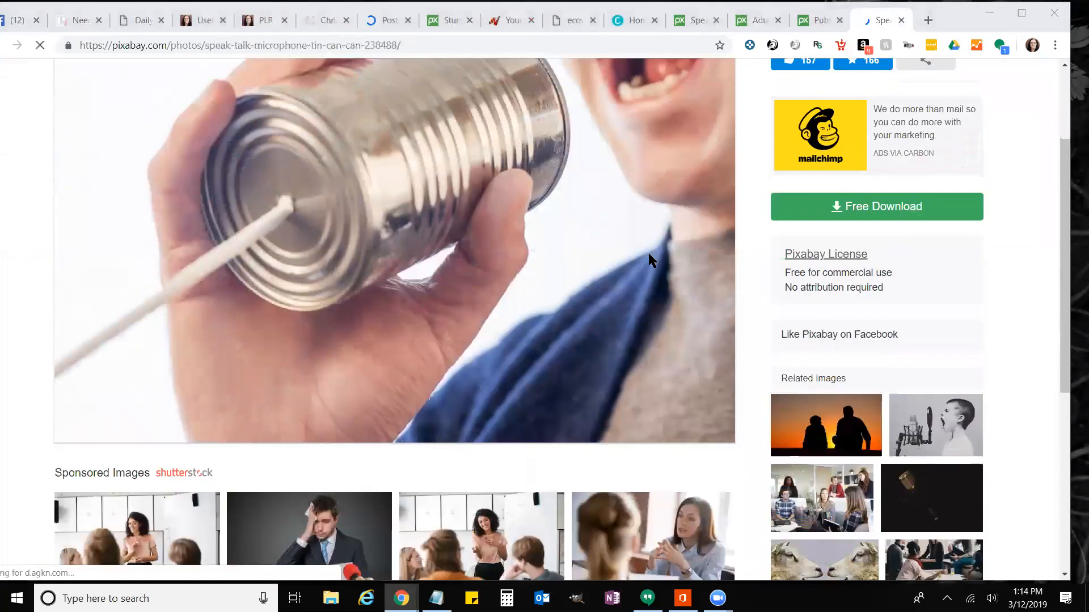
pyautogui.scroll(-1, 745, 273)
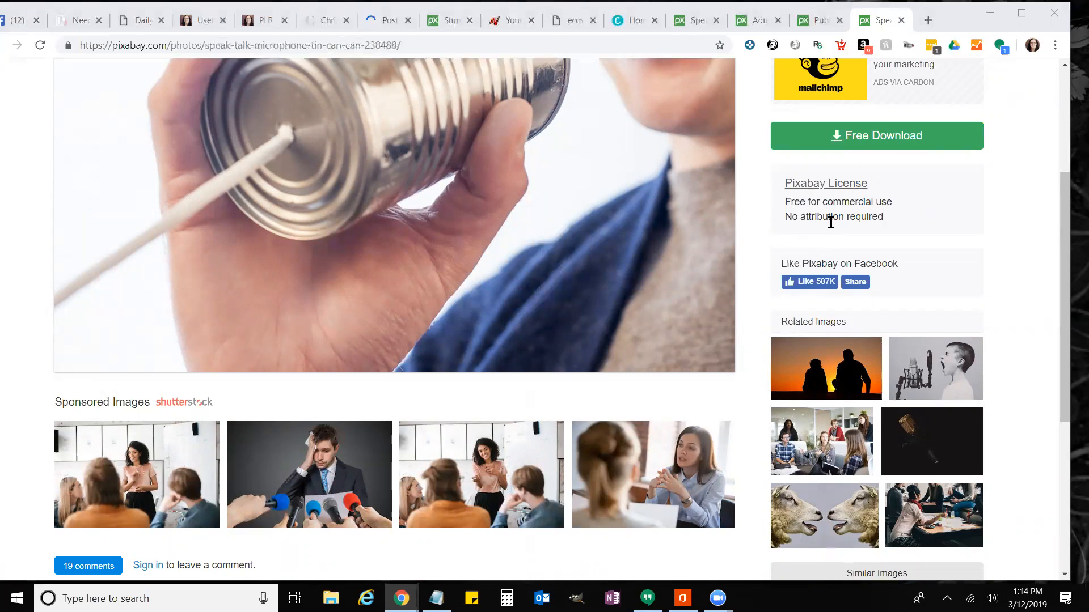
pyautogui.scroll(4, 834, 206)
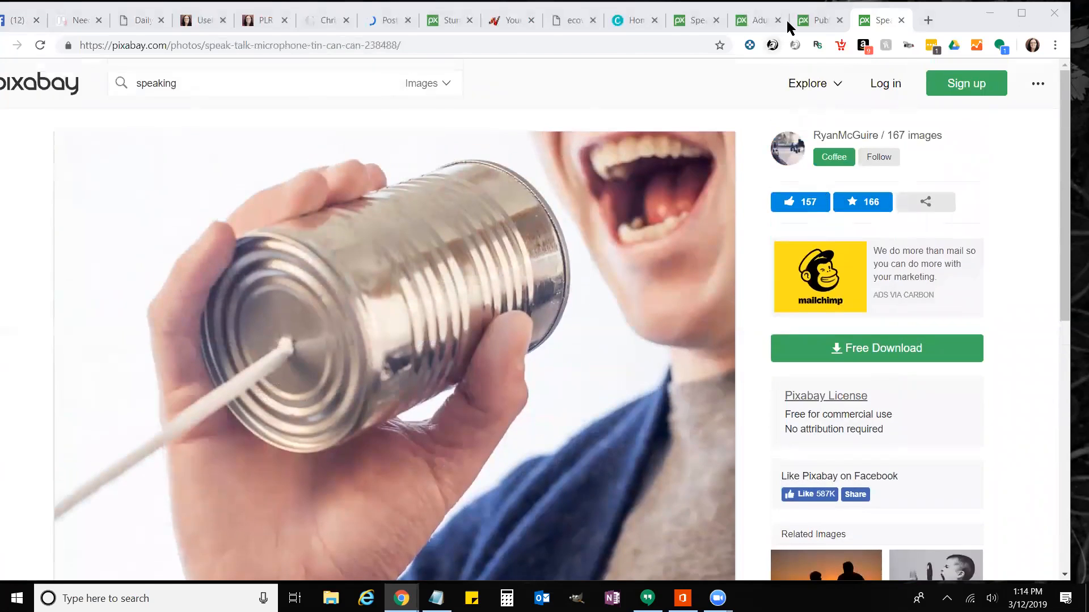
pyautogui.moveTo(816, 85)
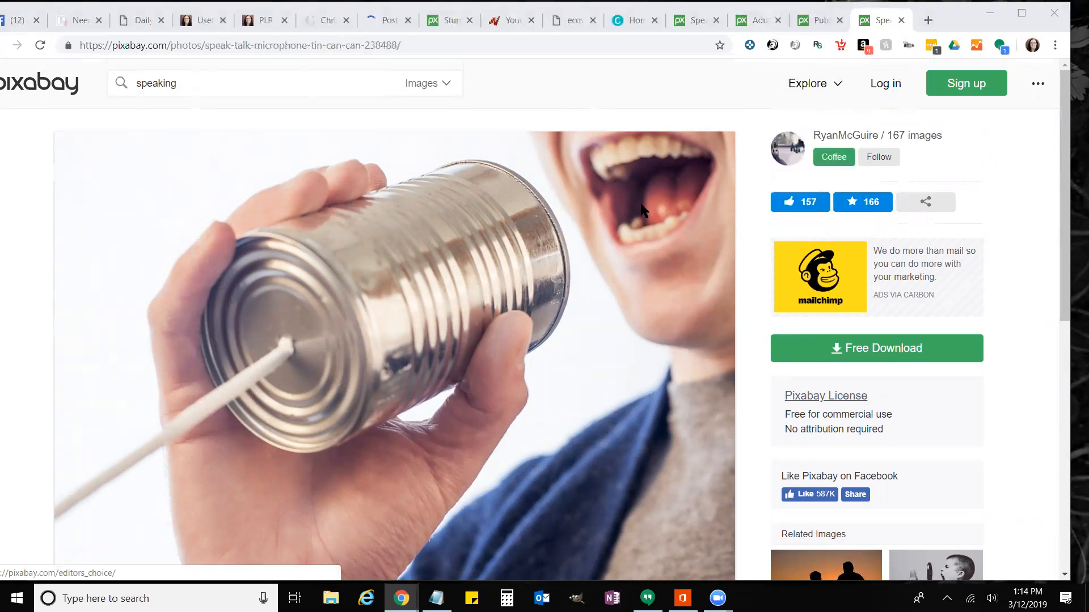
pyautogui.hotkey('ctrl', 'w')
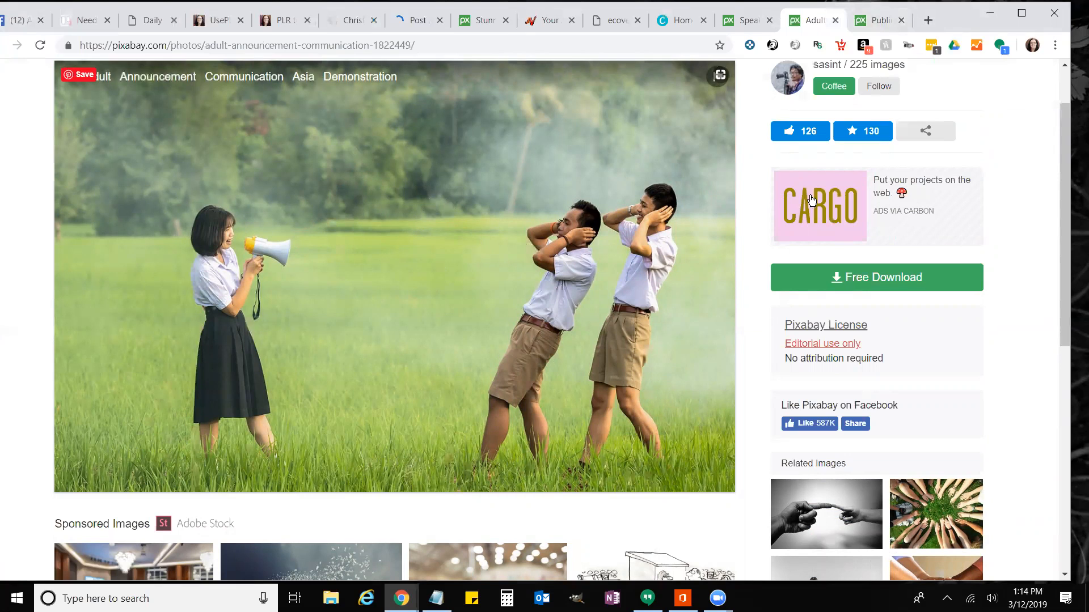
# Step: Log in to Pixabay with the saved account credentials and like the green field megaphone photo
pyautogui.click(557, 232)
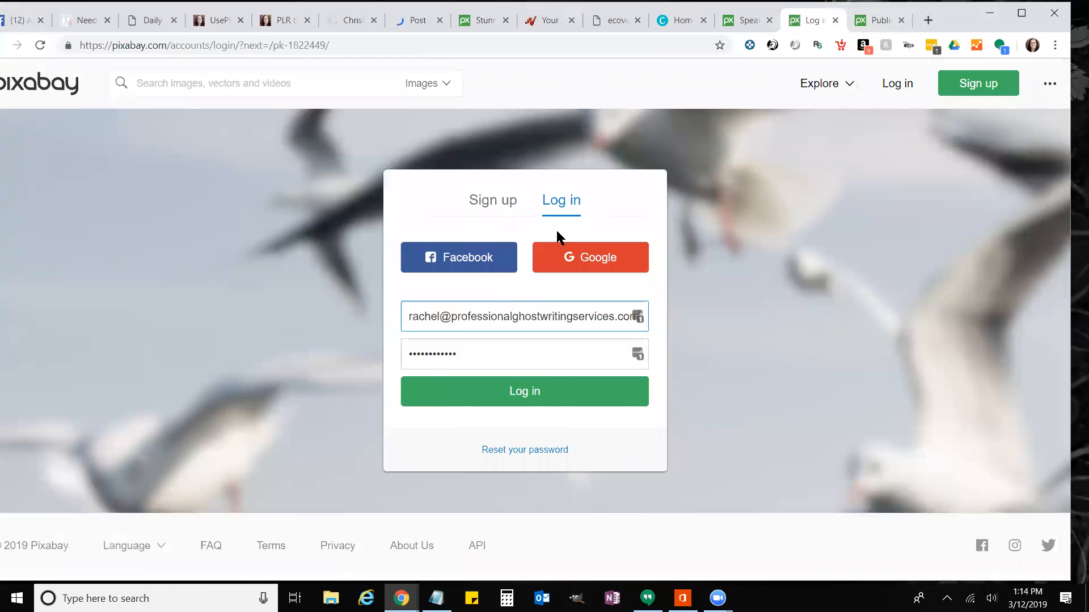
pyautogui.click(506, 404)
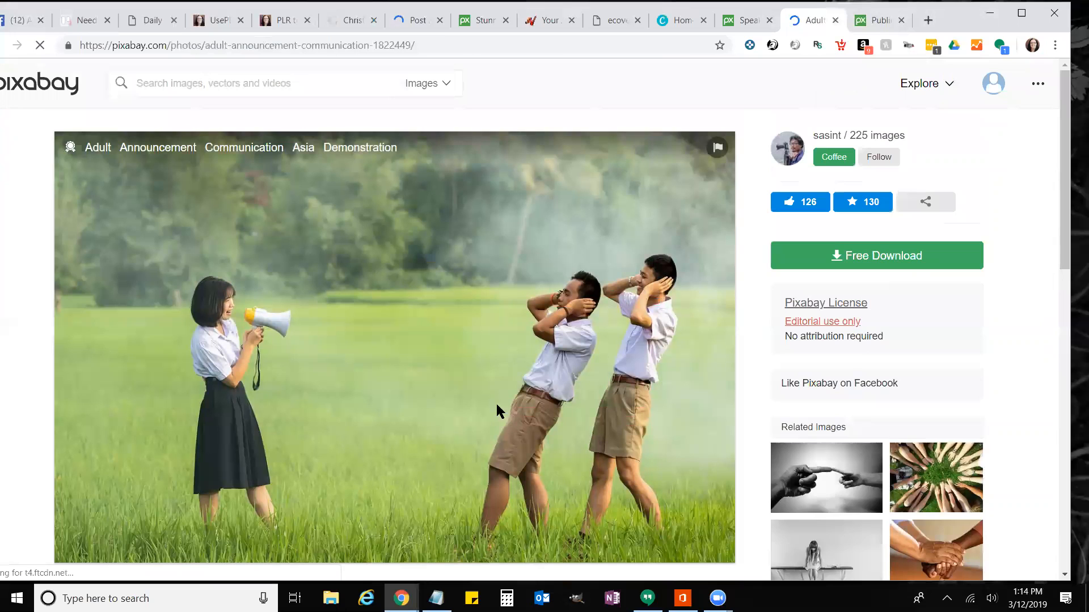
pyautogui.click(806, 208)
pyautogui.scroll(-1, 556, 301)
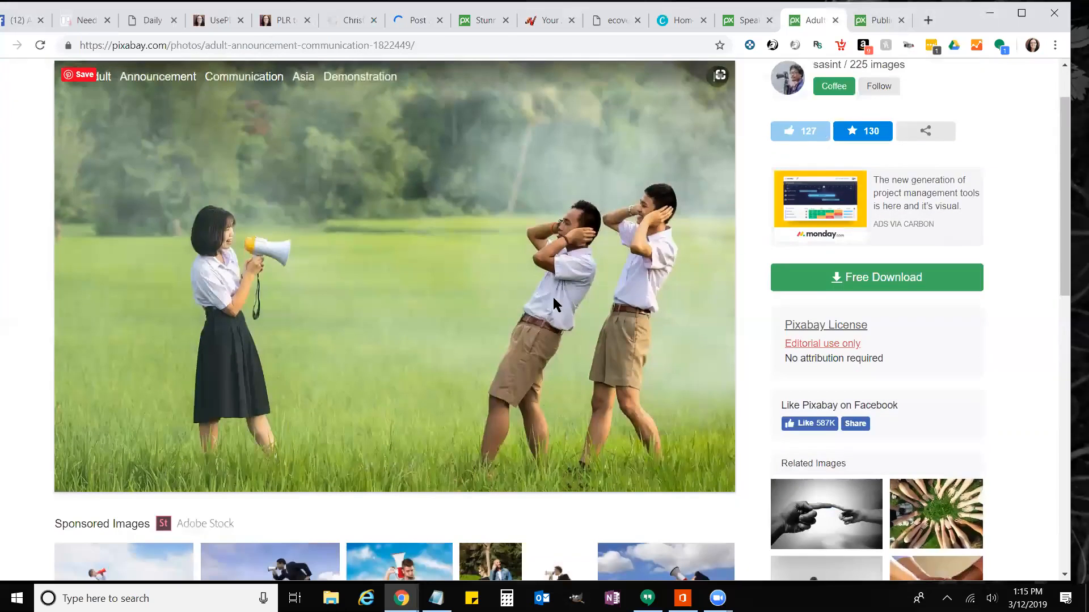
# Step: Save the megaphone photo to the Desktop as "Get Attention When Speaking" in JPEG format
pyautogui.rightClick(409, 220)
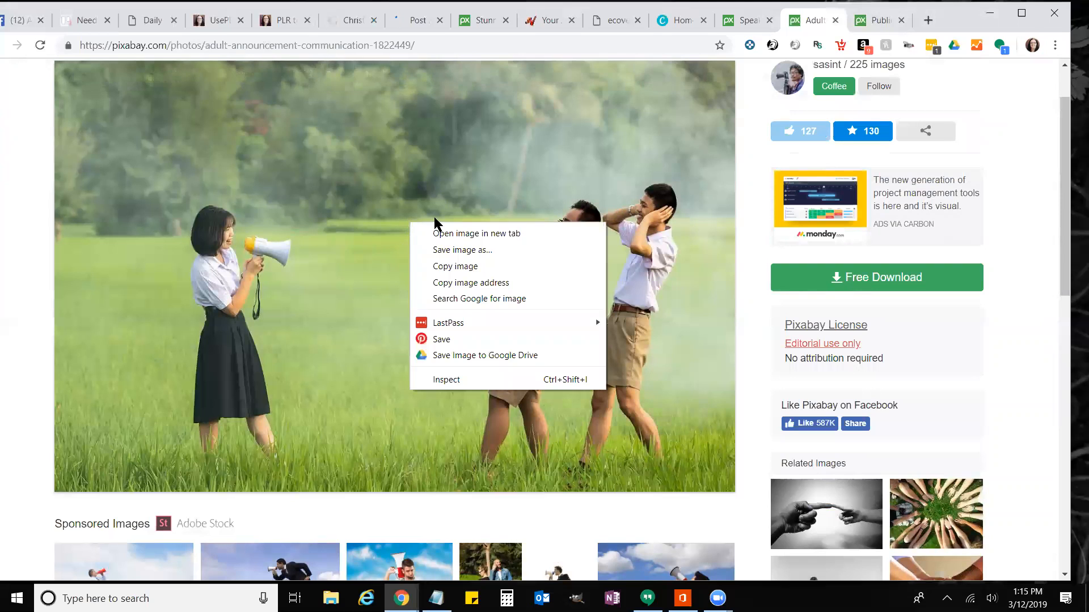
pyautogui.click(433, 247)
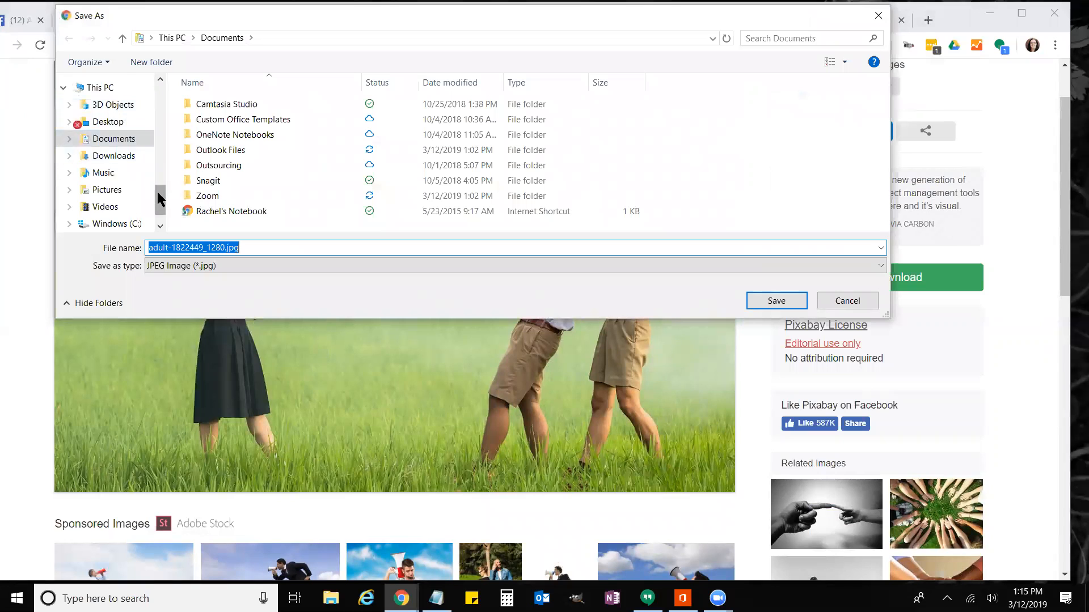
pyautogui.scroll(3, 158, 195)
pyautogui.scroll(5, 158, 139)
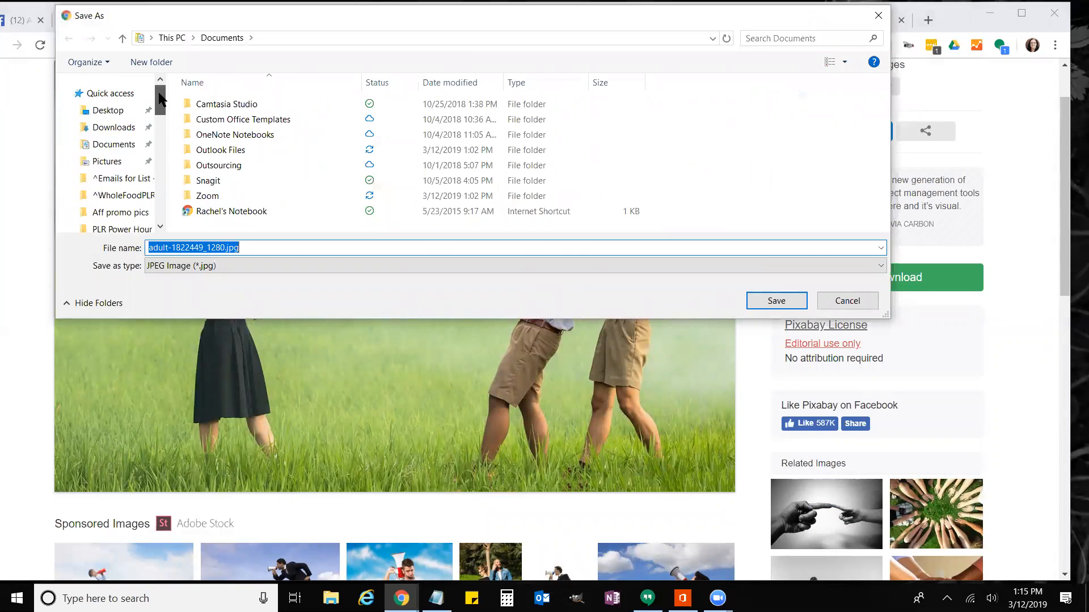
pyautogui.click(119, 112)
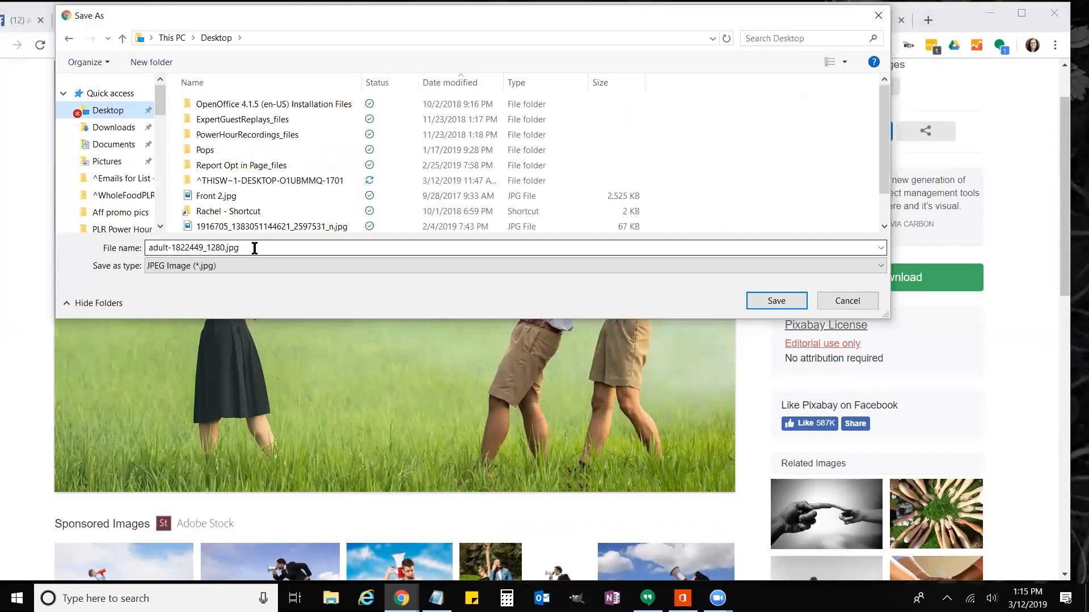
pyautogui.click(255, 248)
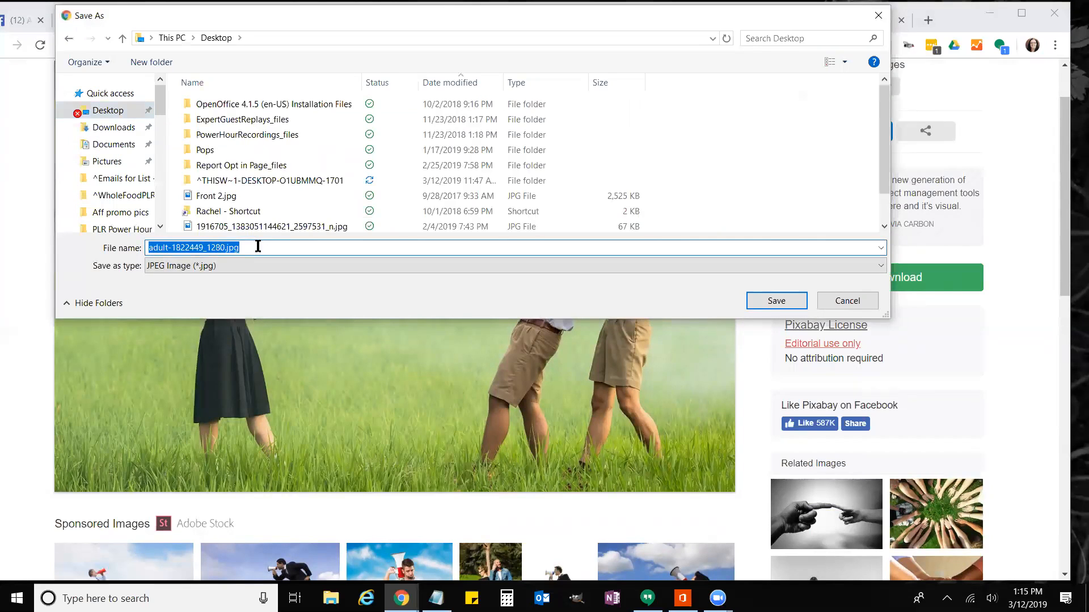
pyautogui.write('Ge')
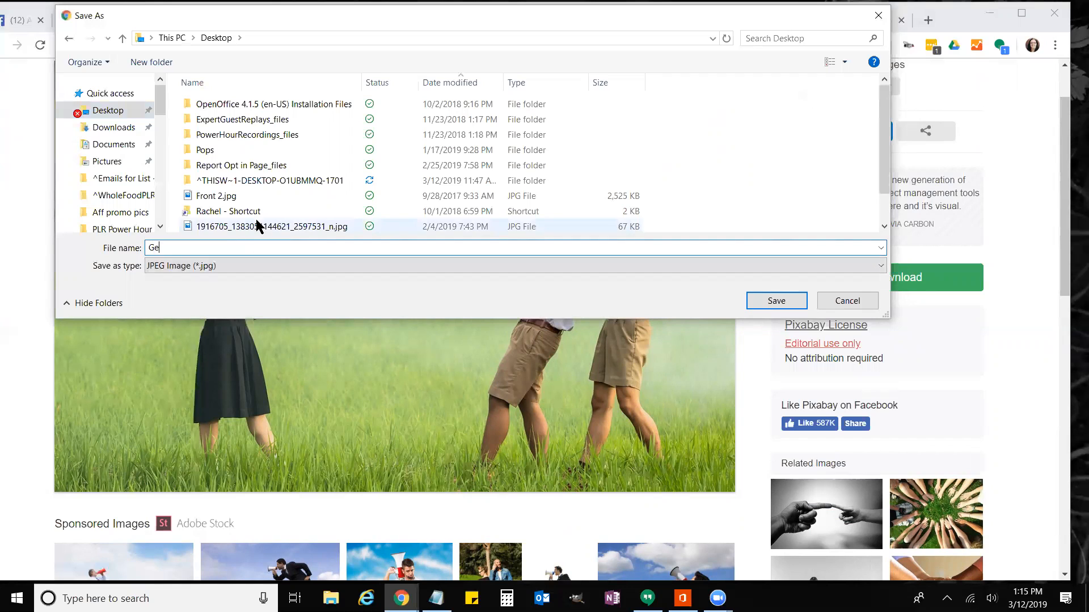
pyautogui.write('t Attention When Speaking')
pyautogui.press('Return')
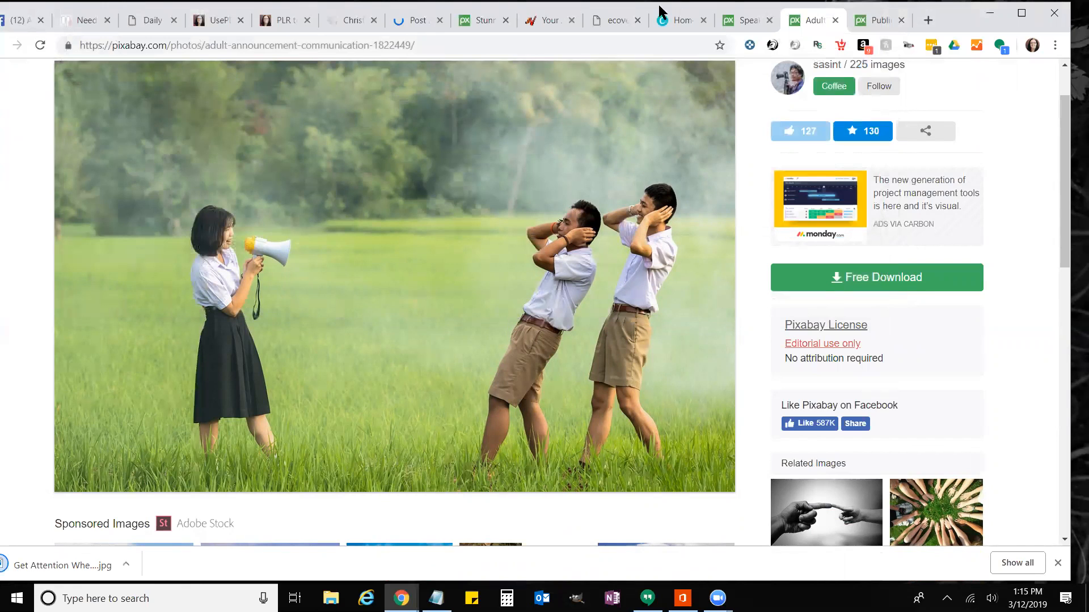
# Step: Switch to Canva and open the 800 px × 800 px "Your Paleo Plate" social media design from all designs for editing
pyautogui.click(689, 19)
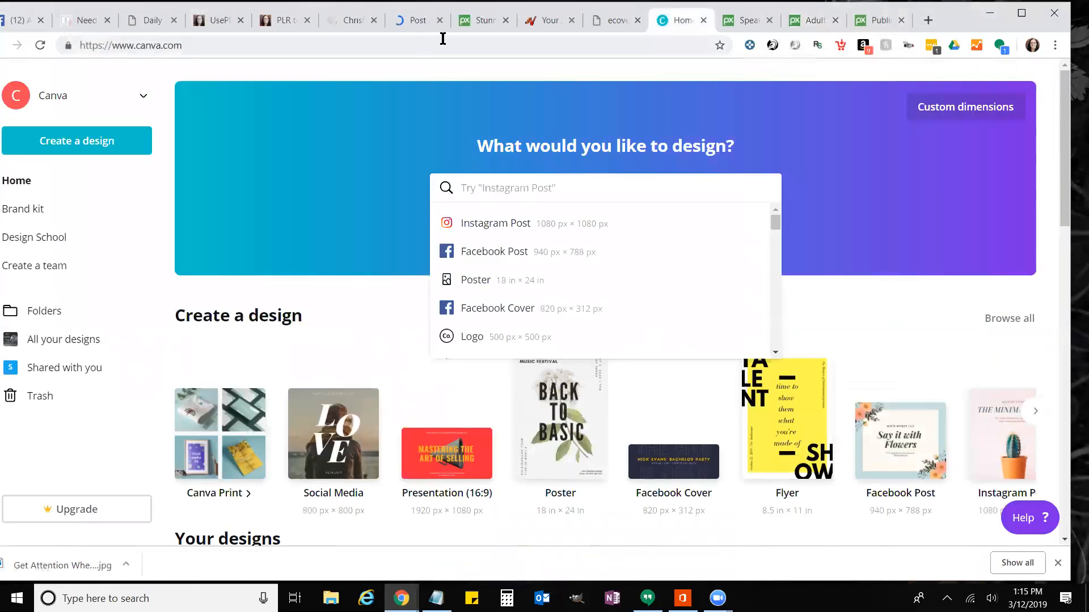
pyautogui.click(380, 70)
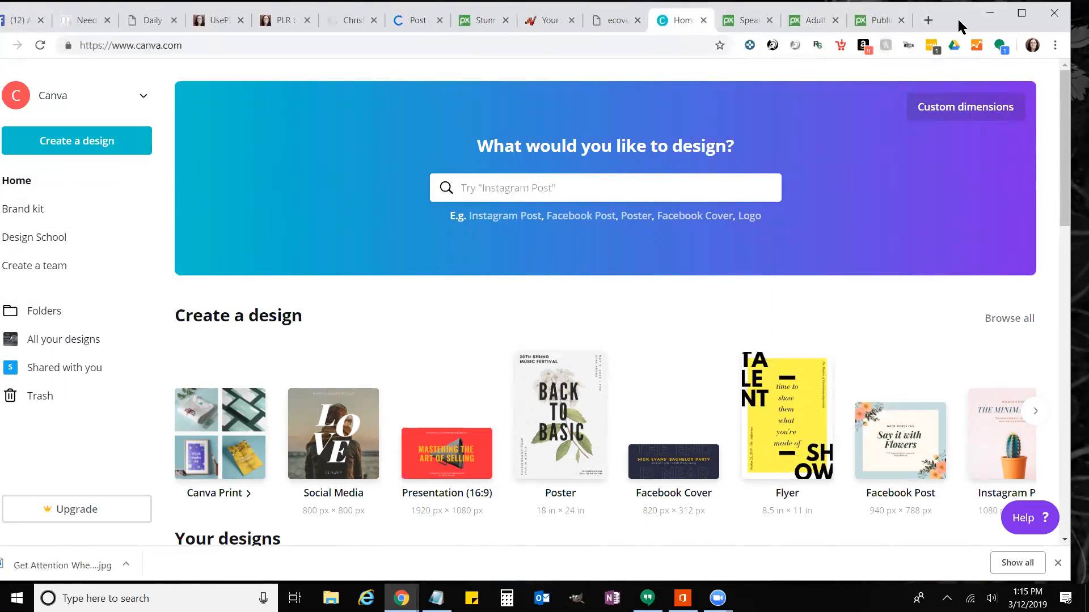
pyautogui.moveTo(957, 19); pyautogui.dragTo(833, 17)
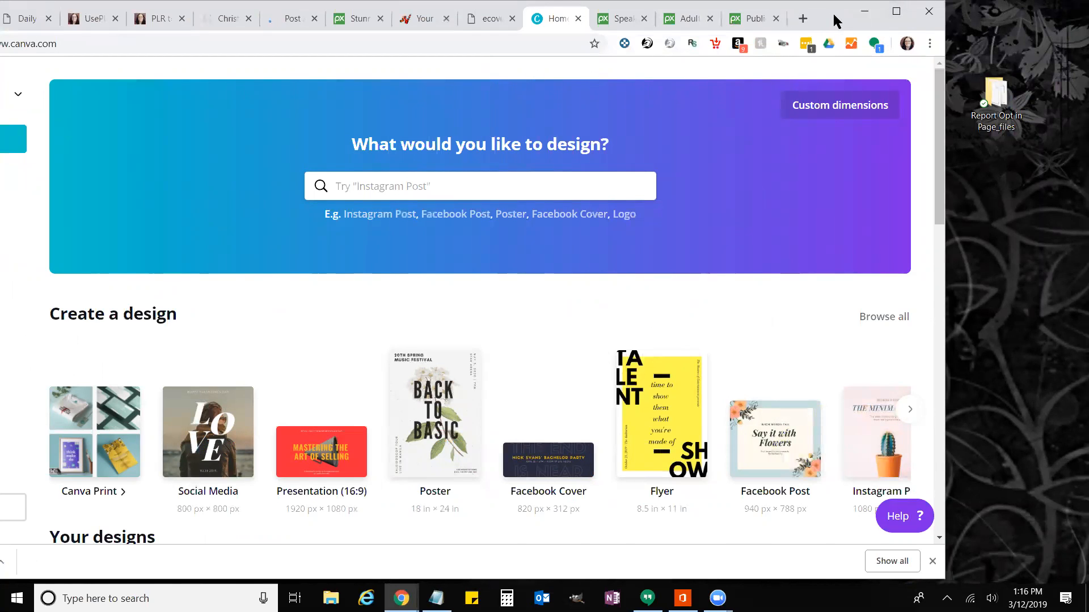
pyautogui.moveTo(833, 21); pyautogui.dragTo(1015, 22)
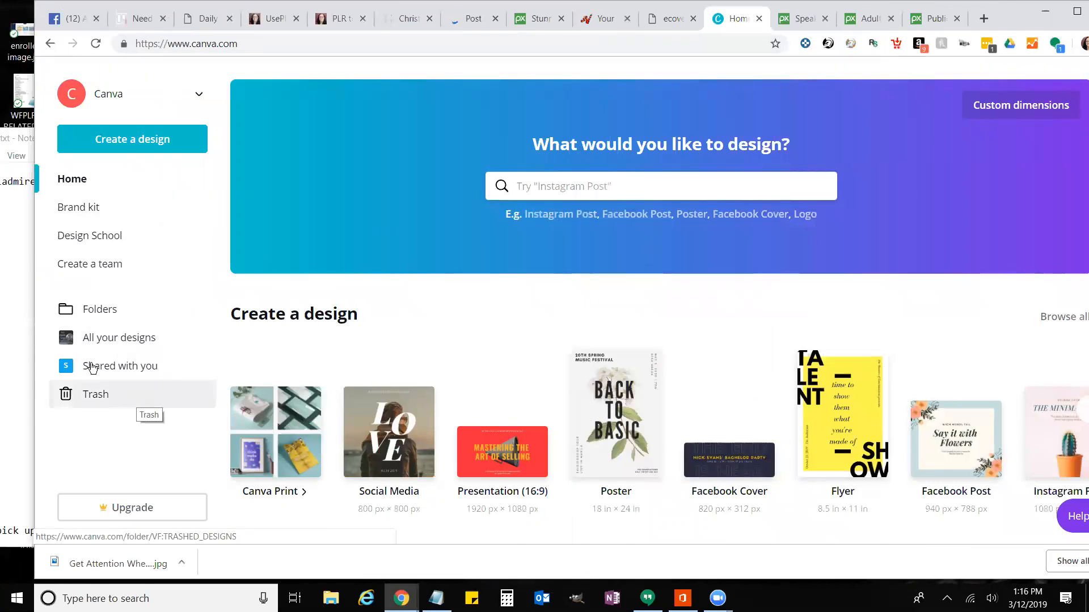
pyautogui.click(116, 344)
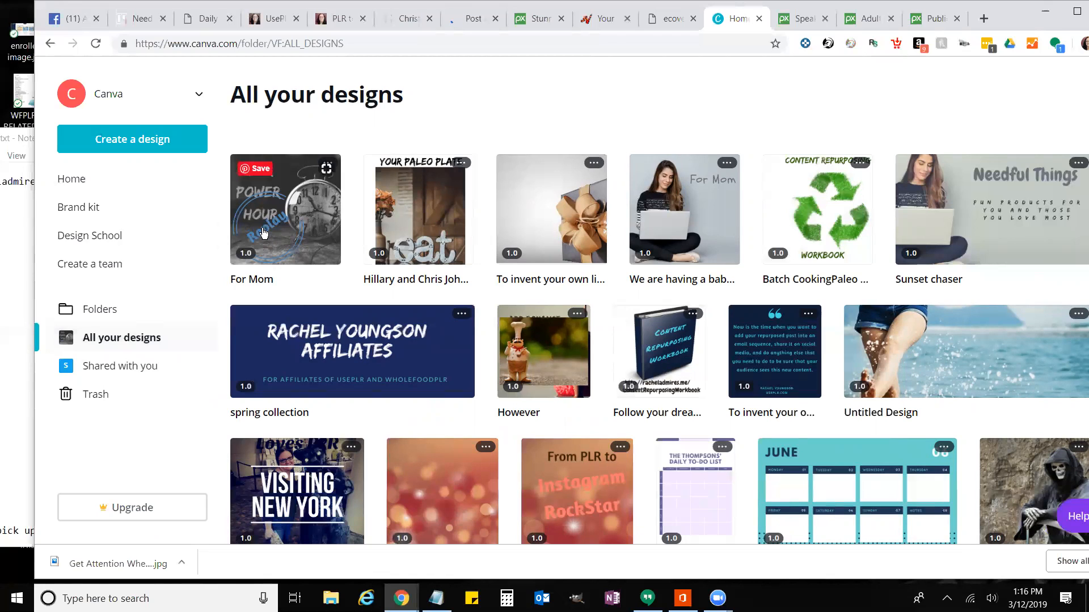
pyautogui.click(264, 233)
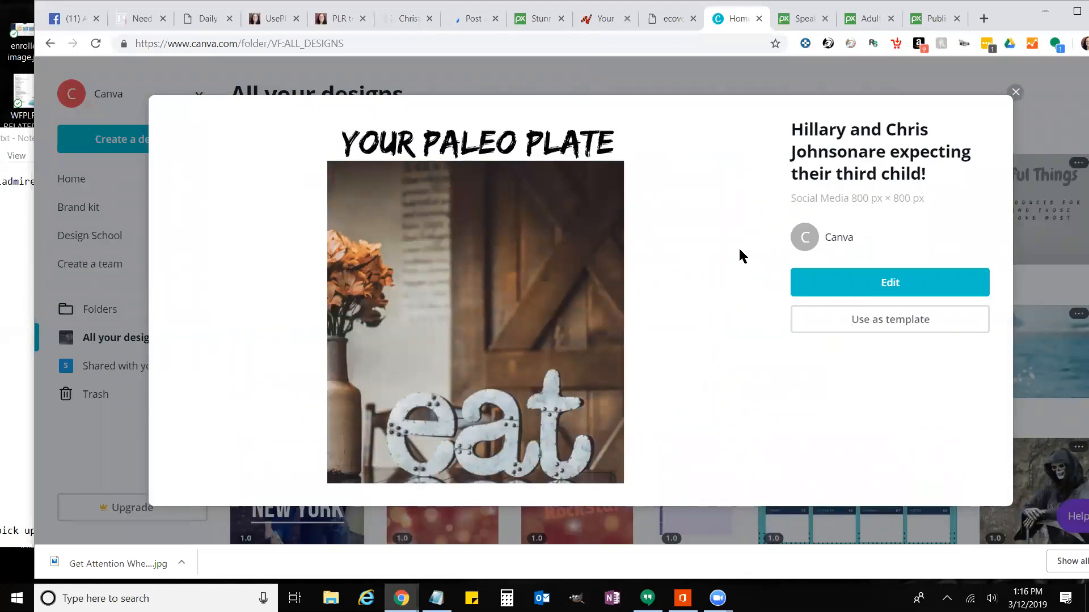
pyautogui.click(843, 284)
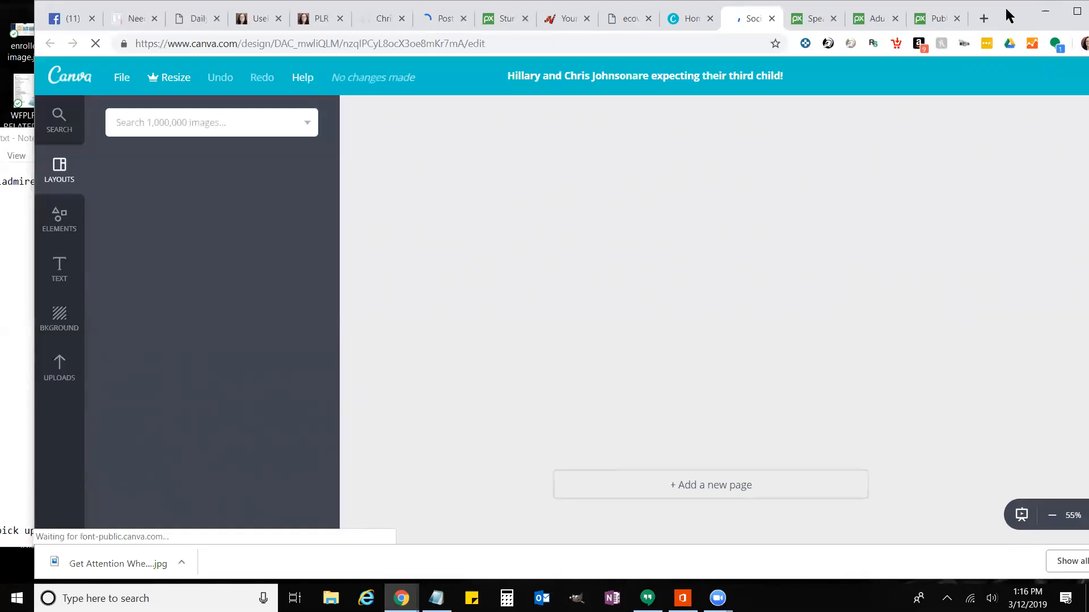
pyautogui.moveTo(1010, 16); pyautogui.dragTo(974, 20)
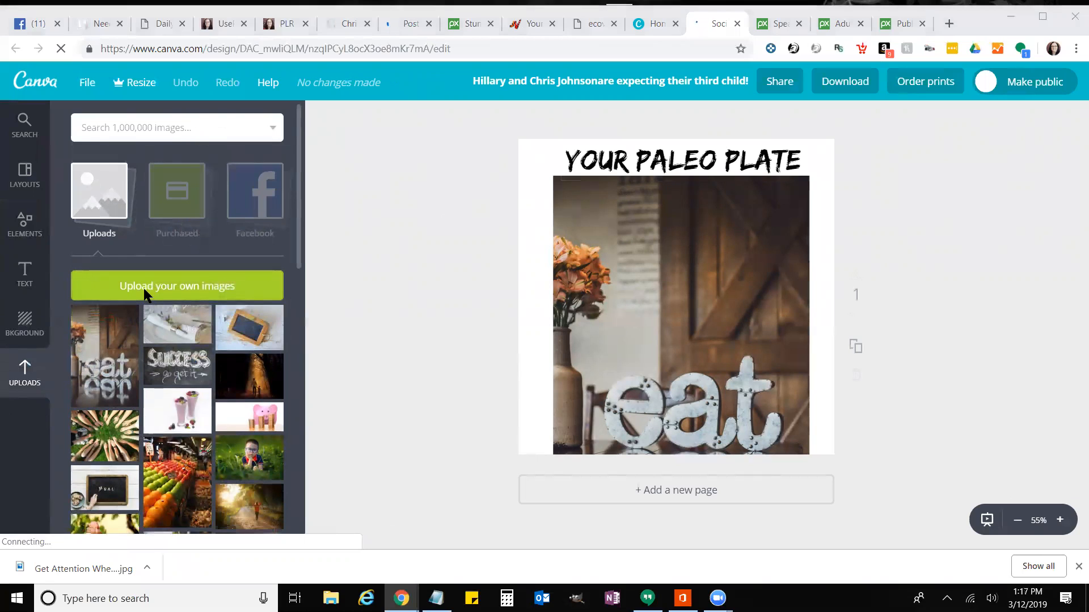
# Step: Upload "Get Attention When Speaking.jpg" from the Desktop to the Canva image uploads
pyautogui.click(125, 286)
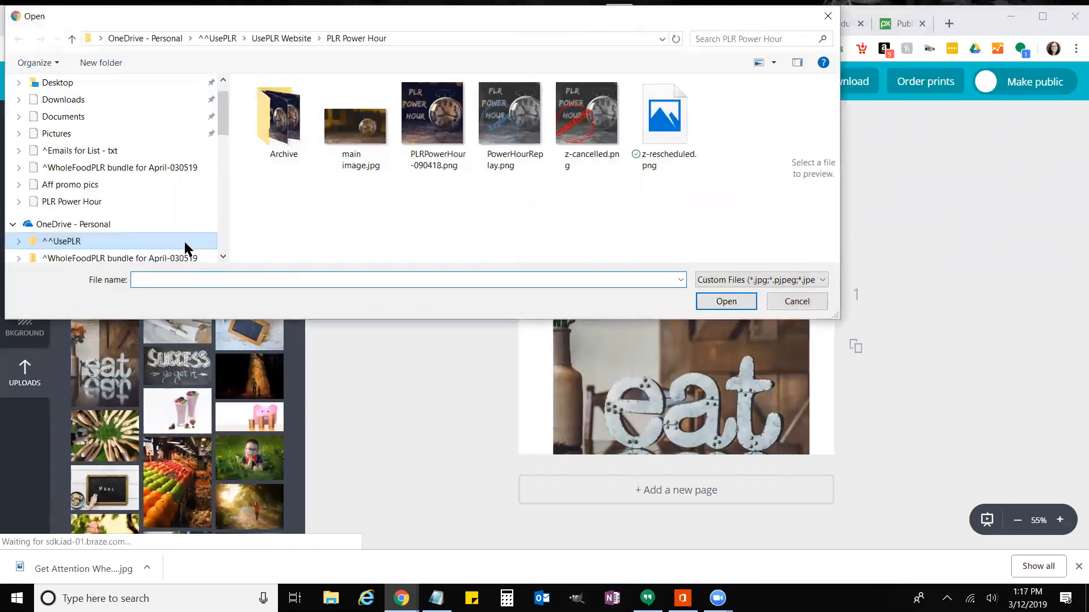
pyautogui.click(57, 83)
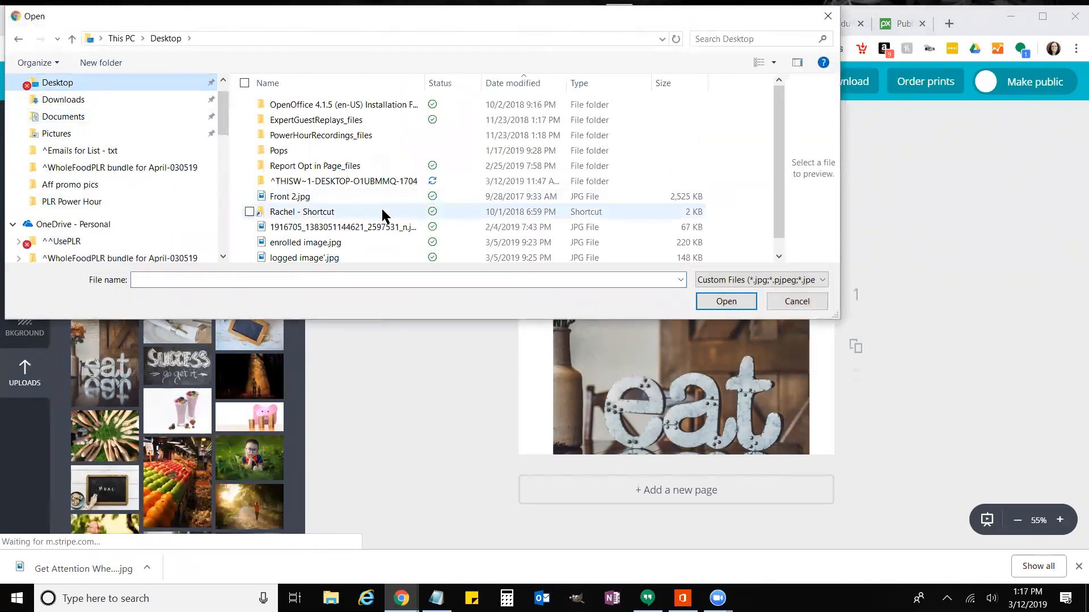
pyautogui.scroll(-1, 383, 210)
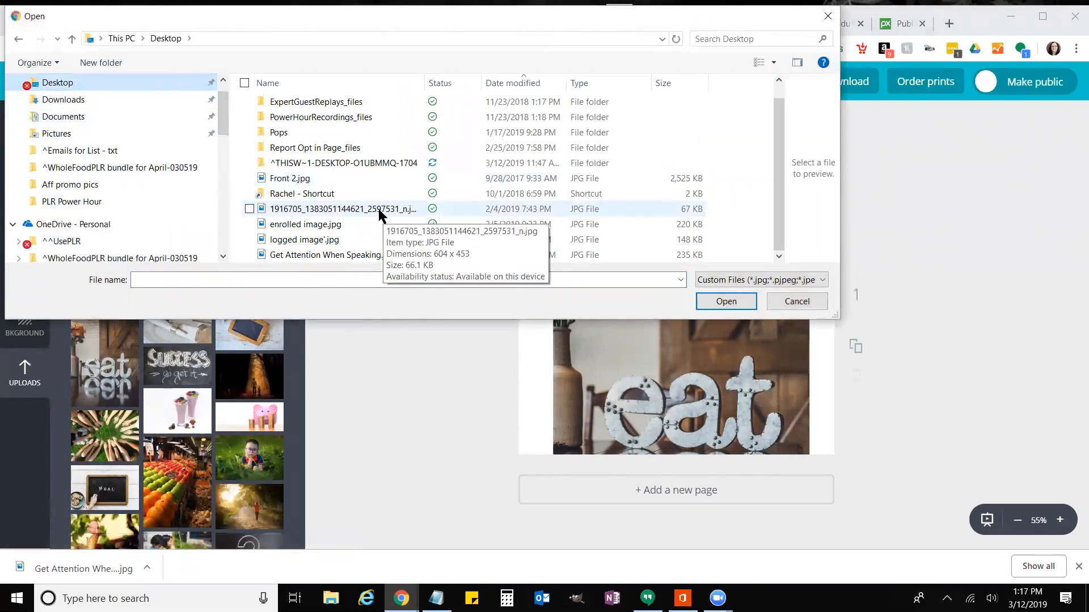
pyautogui.click(318, 255)
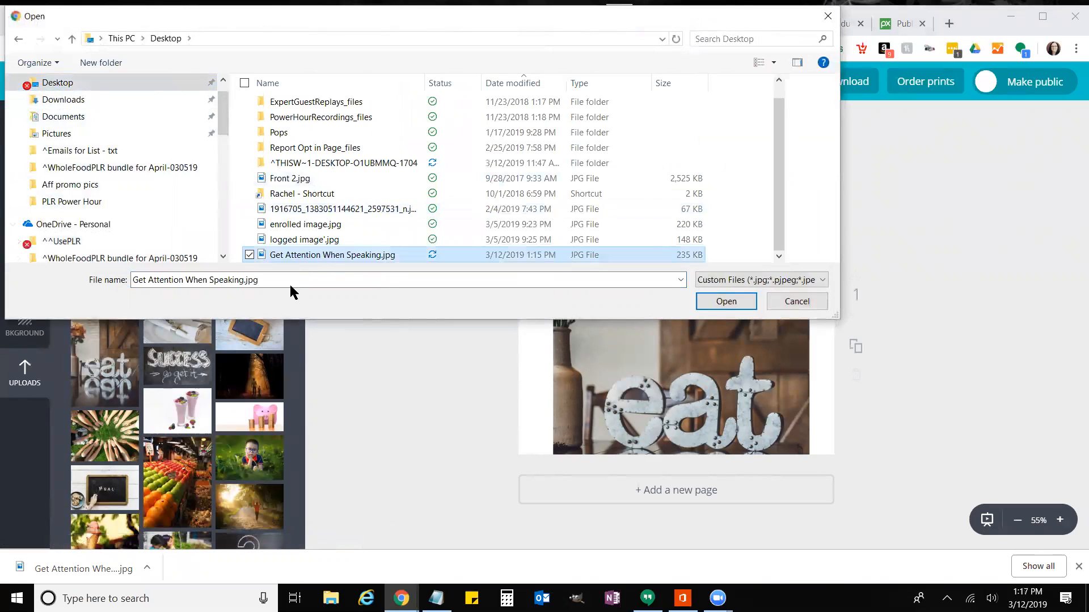
pyautogui.doubleClick(315, 256)
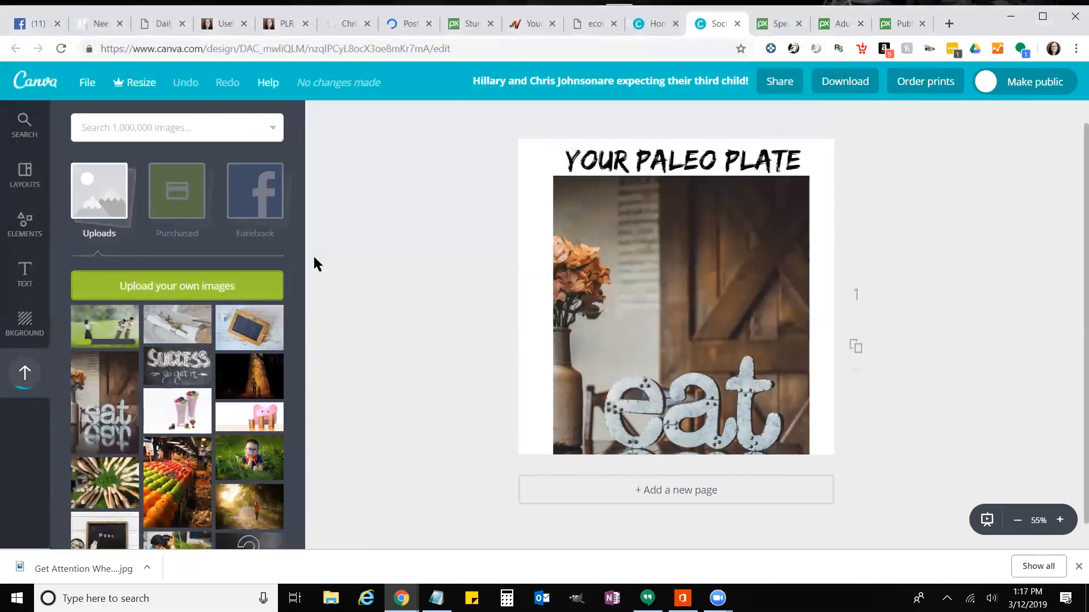
# Step: Add the uploaded megaphone photo to the design and enlarge it to about 1497 × 832 so it covers the page
pyautogui.click(104, 328)
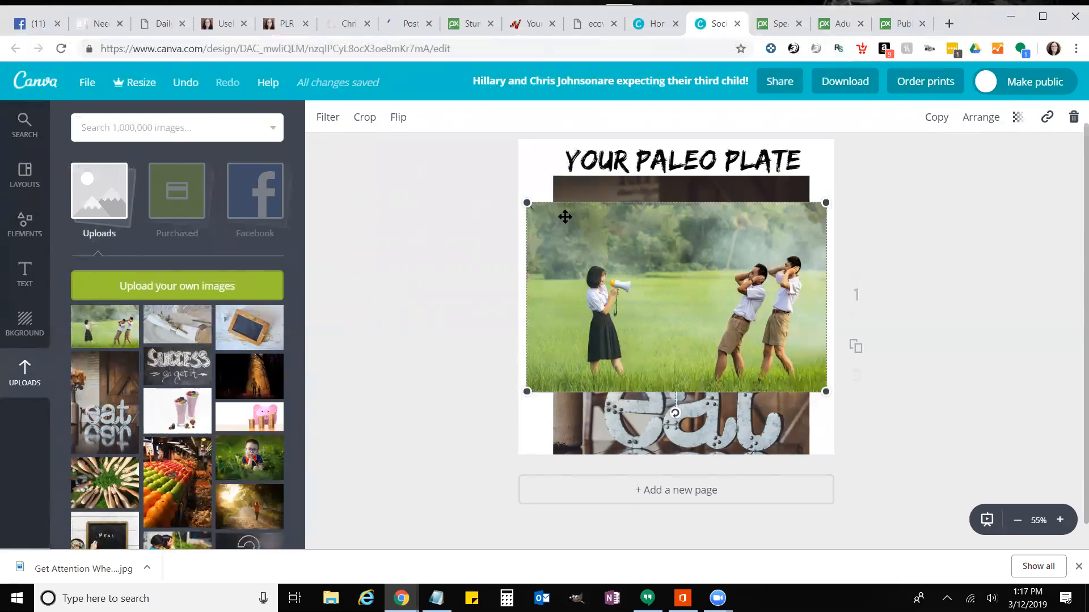
pyautogui.moveTo(827, 201); pyautogui.dragTo(921, 94)
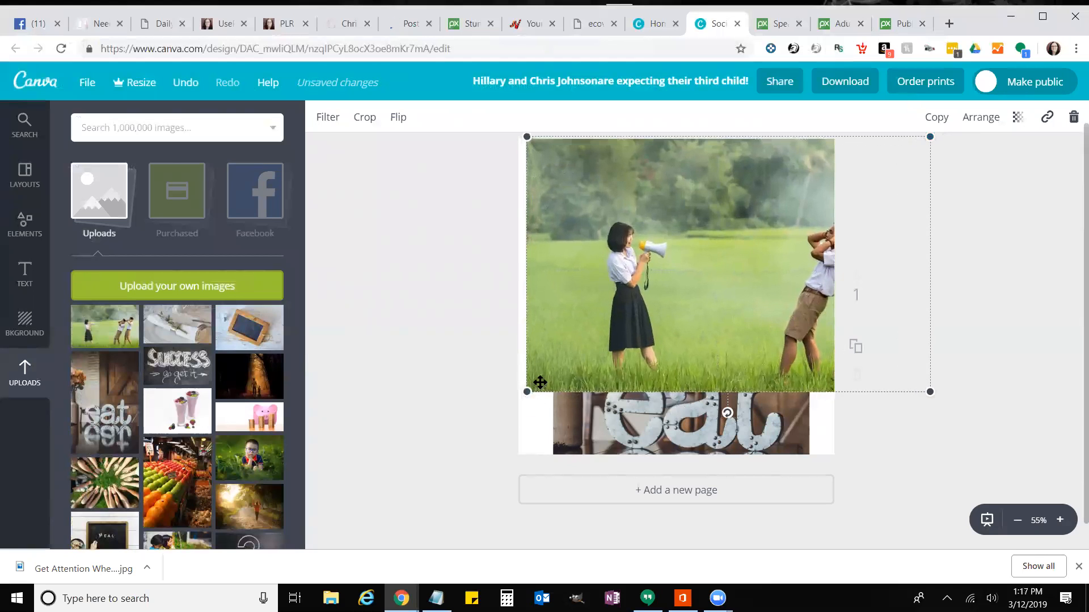
pyautogui.moveTo(528, 390); pyautogui.dragTo(401, 520)
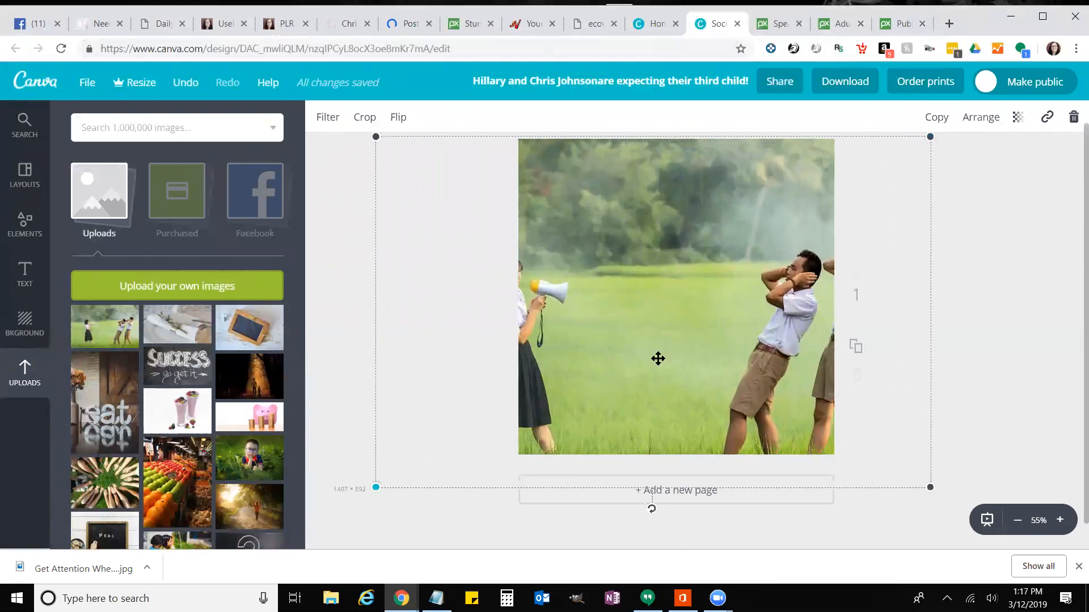
# Step: Replace the "eat" photo with the megaphone photo behind the title, shifted so the girl with the megaphone is in full view
pyautogui.click(697, 238)
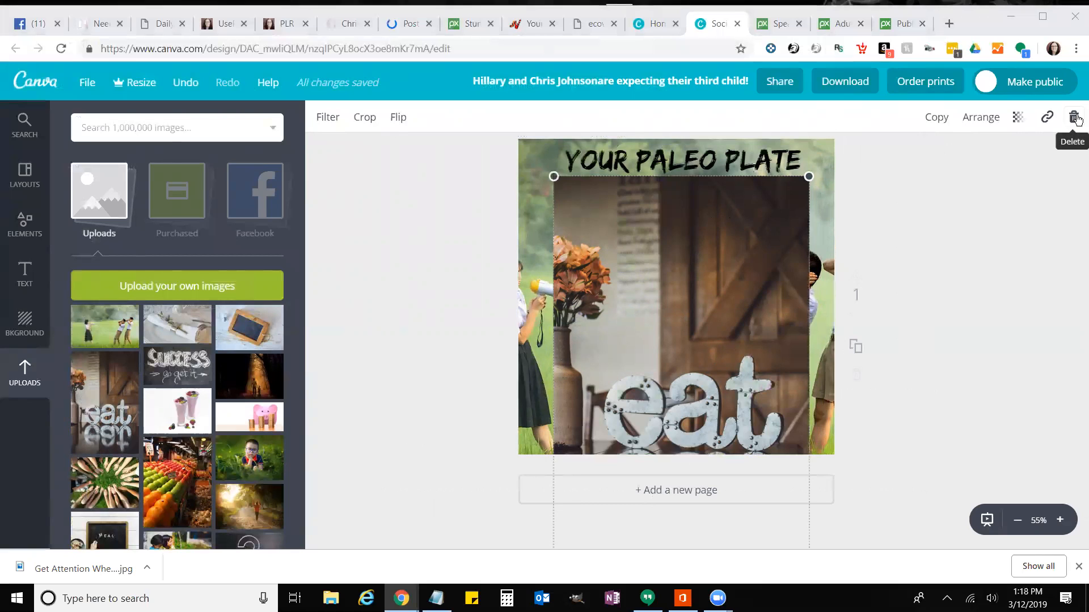
pyautogui.click(1074, 118)
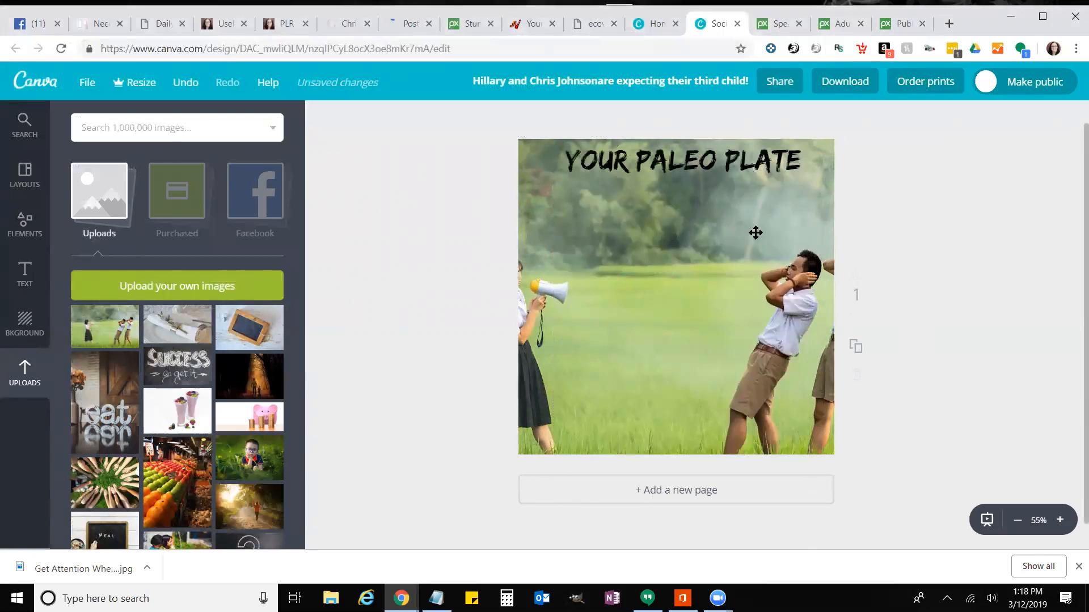
pyautogui.moveTo(753, 230)
pyautogui.mouseDown()
pyautogui.moveTo(843, 225)
pyautogui.moveTo(760, 227)
pyautogui.moveTo(776, 227)
pyautogui.mouseUp()
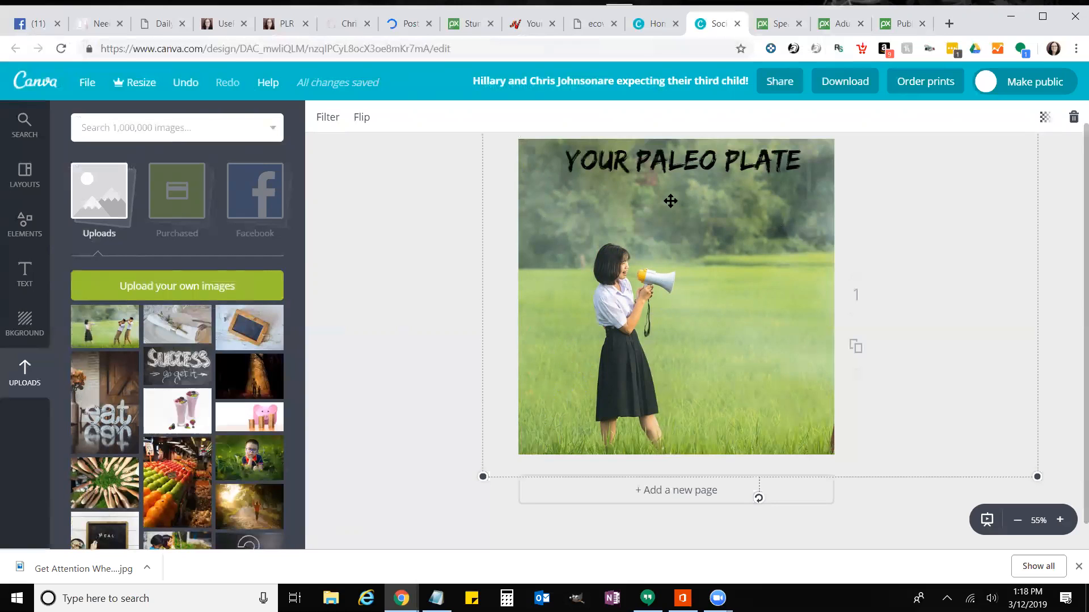
# Step: Replace the "YOUR PALEO PLATE" title text with "GET ATTENTION WHEN SPEAKING"
pyautogui.click(655, 163)
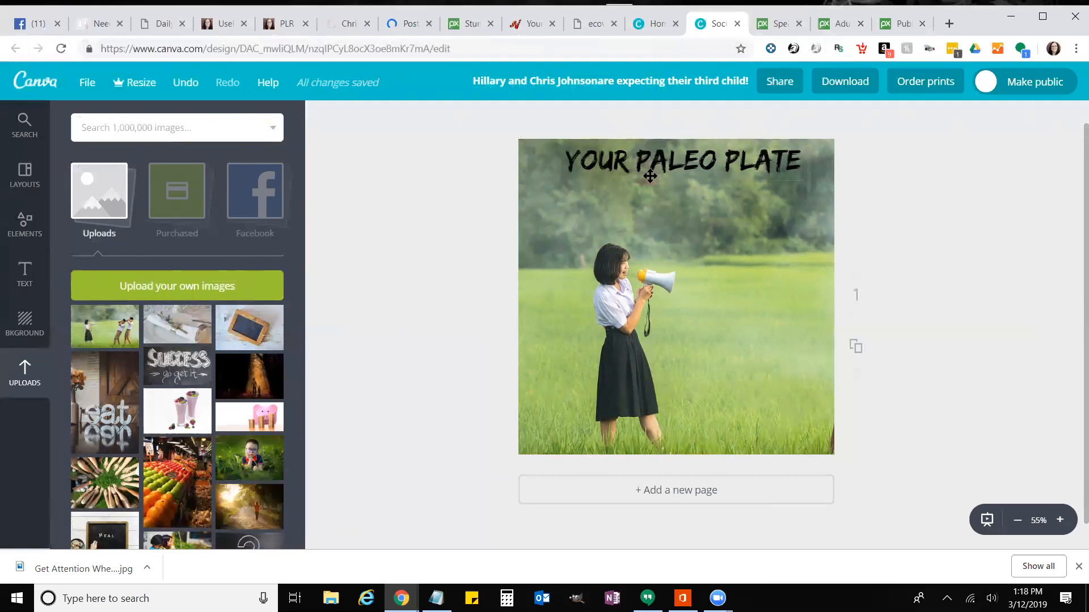
pyautogui.doubleClick(644, 164)
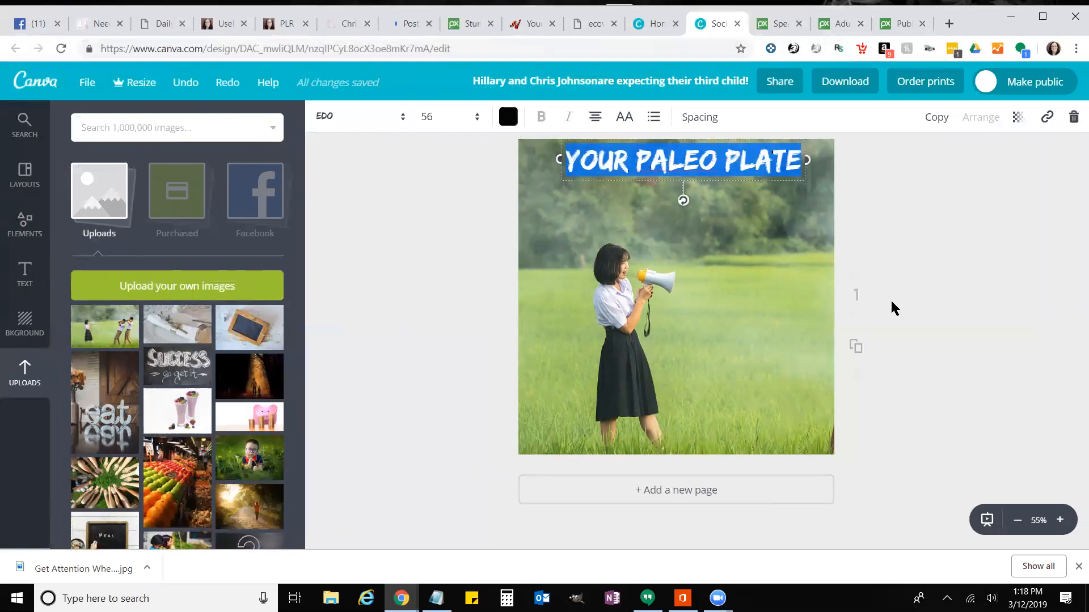
pyautogui.write('GET ATTENTION WHEN ')
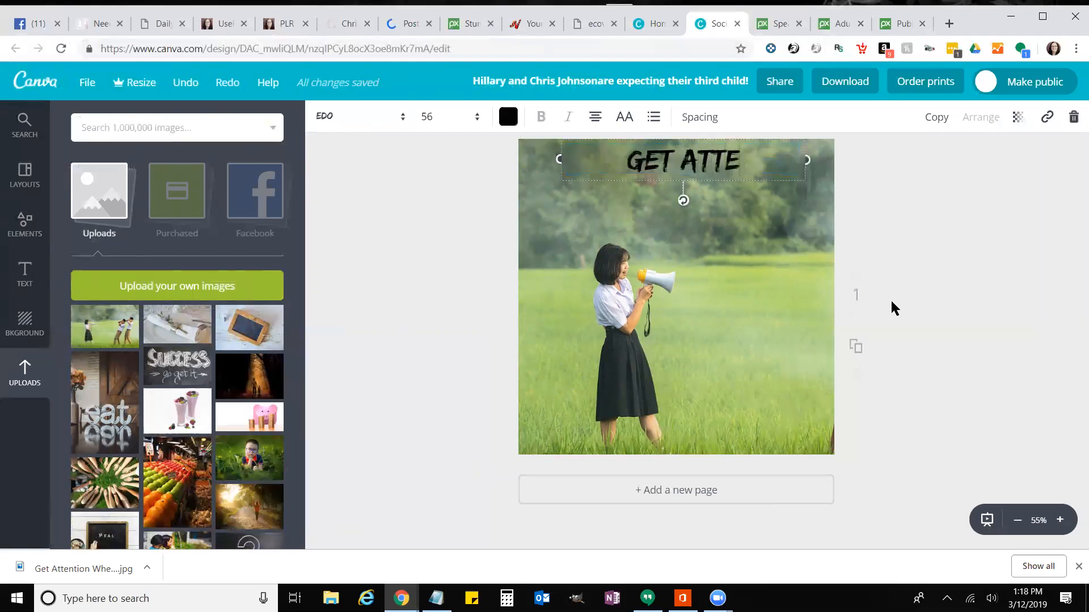
pyautogui.write('SPEAKING')
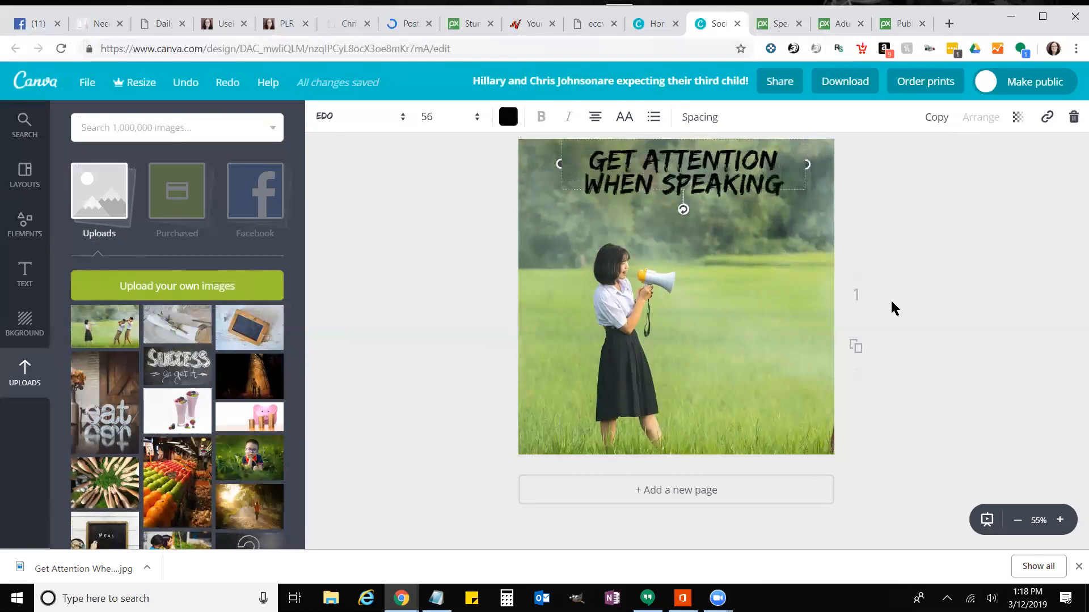
pyautogui.click(419, 334)
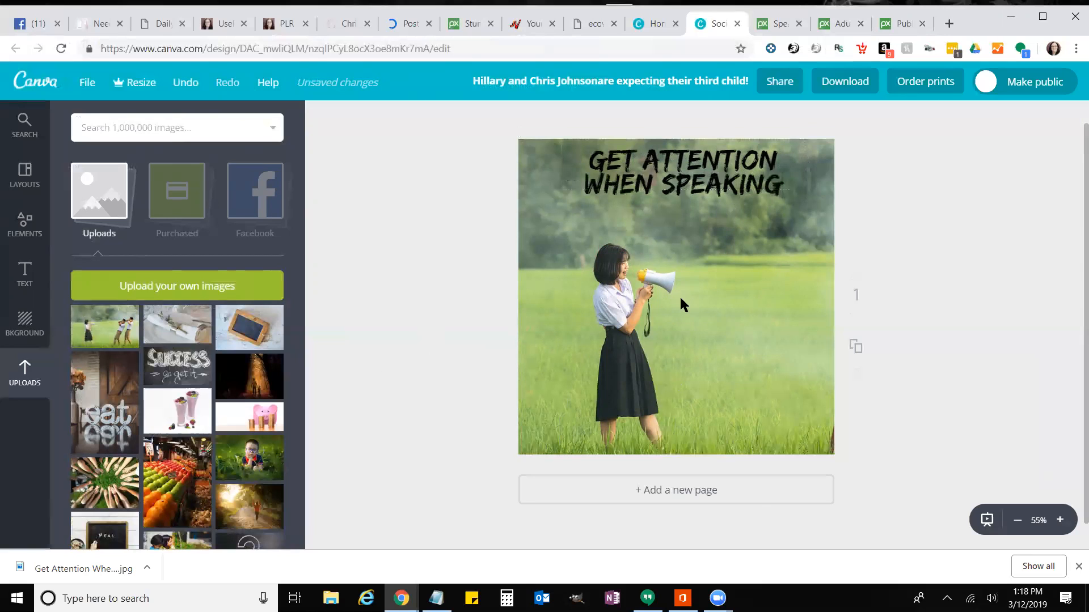
# Step: Resize the megaphone photo to about 1231 × 781 with its upper edge on the page's edge, framing the girl and the nearest man
pyautogui.click(716, 362)
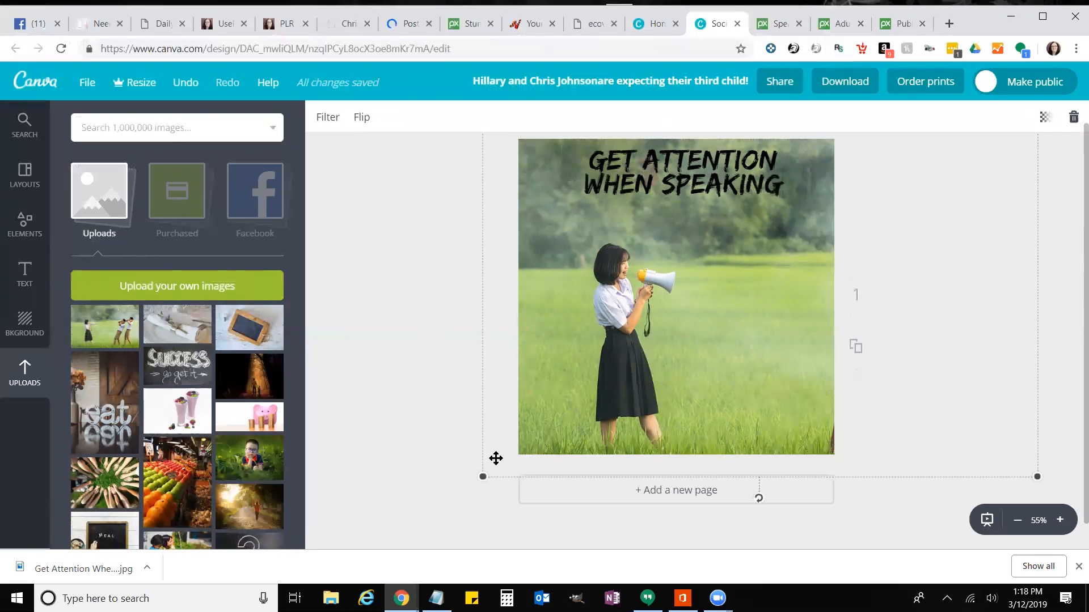
pyautogui.moveTo(482, 479); pyautogui.dragTo(509, 460)
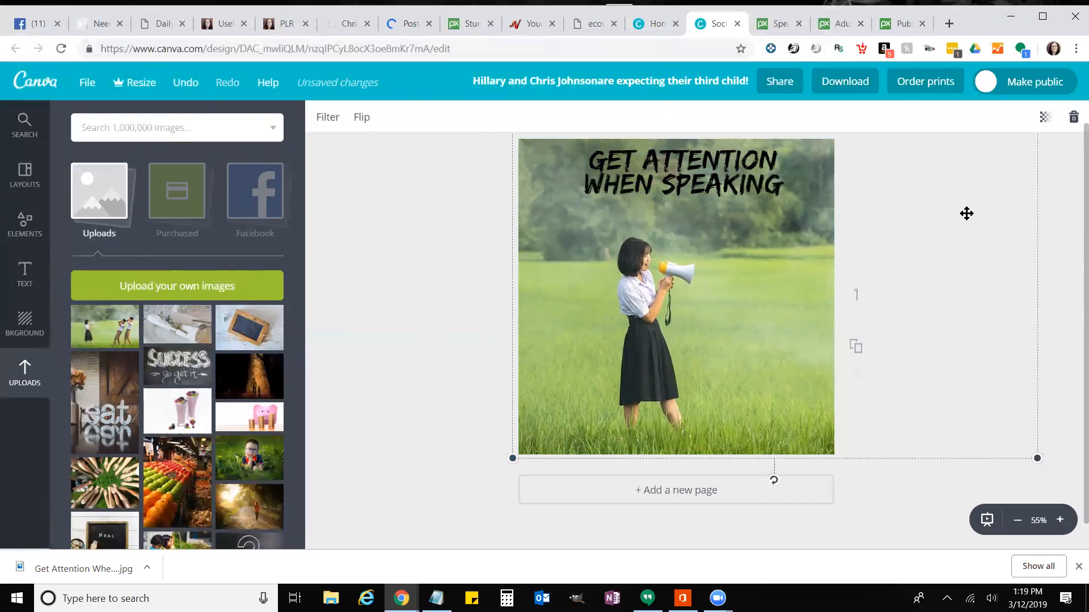
pyautogui.scroll(1, 908, 238)
pyautogui.moveTo(1037, 149); pyautogui.dragTo(923, 172)
pyautogui.moveTo(797, 234); pyautogui.dragTo(794, 216)
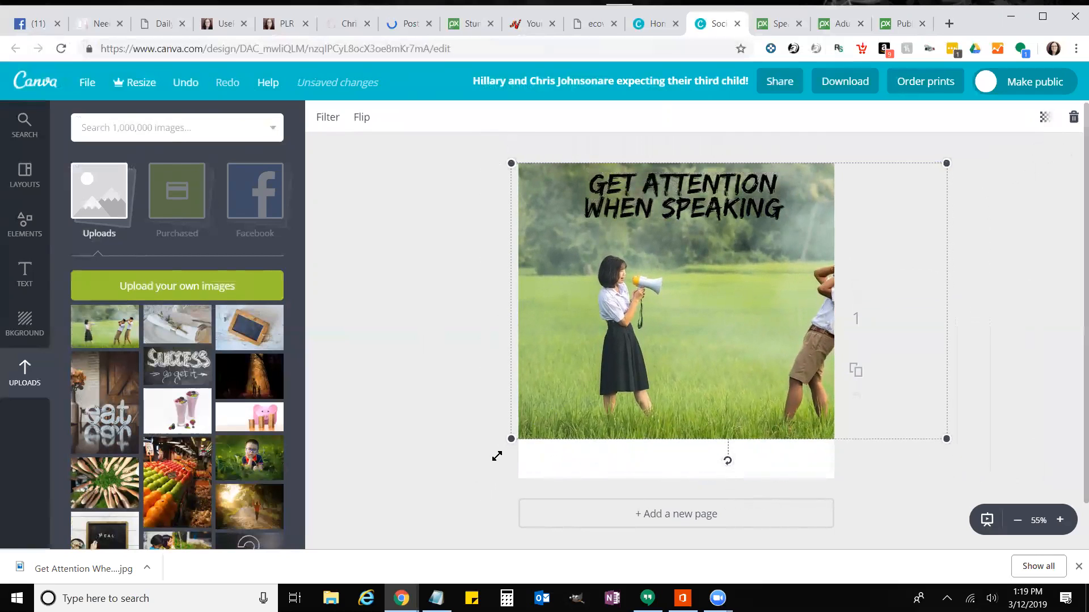
pyautogui.moveTo(496, 456); pyautogui.dragTo(459, 471)
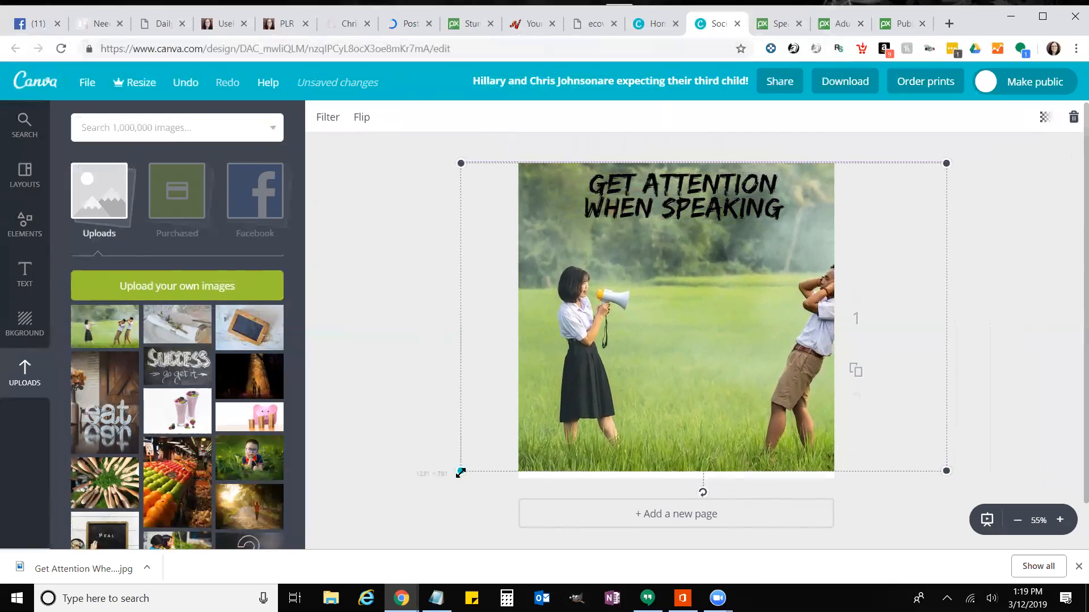
pyautogui.moveTo(611, 428); pyautogui.dragTo(615, 428)
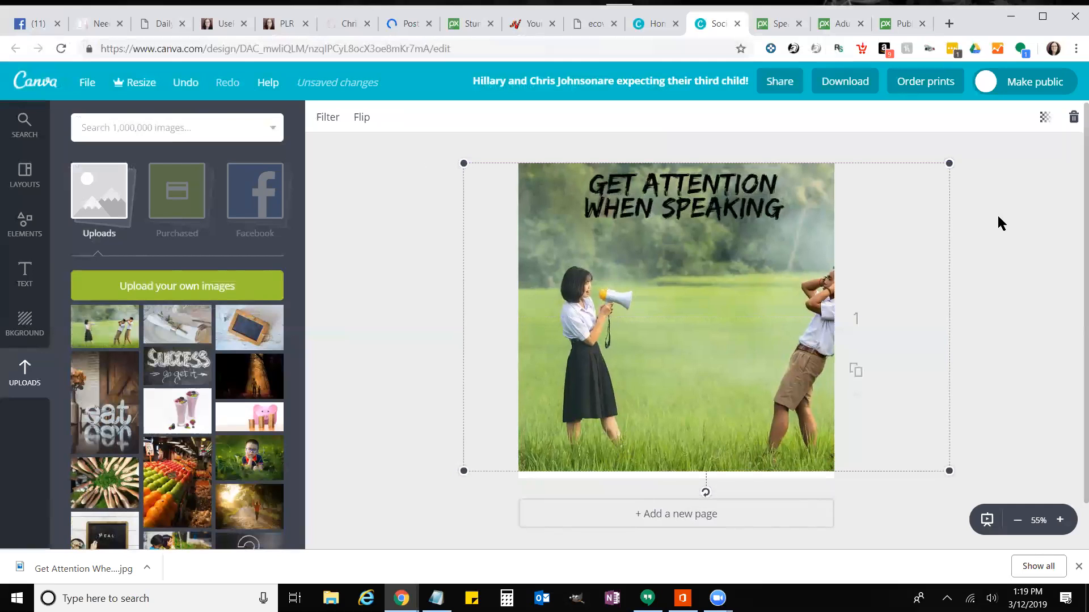
# Step: Fine-tune the photo's size and position so the girl and more of the nearest man fit while it nearly fills the page height
pyautogui.moveTo(955, 160); pyautogui.dragTo(921, 173)
pyautogui.moveTo(833, 257); pyautogui.dragTo(829, 249)
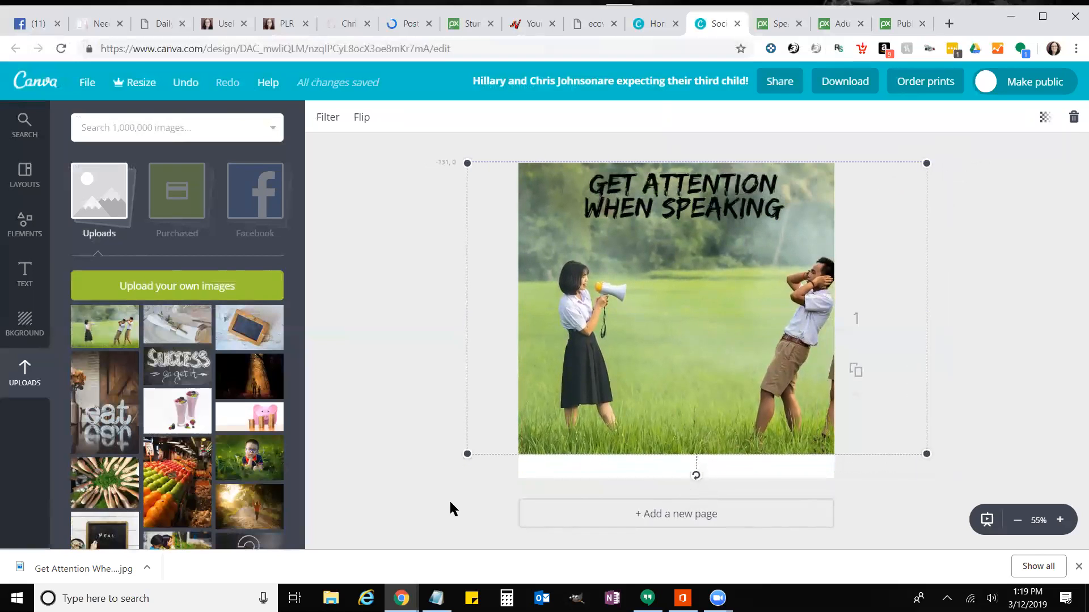
pyautogui.moveTo(462, 460); pyautogui.dragTo(438, 476)
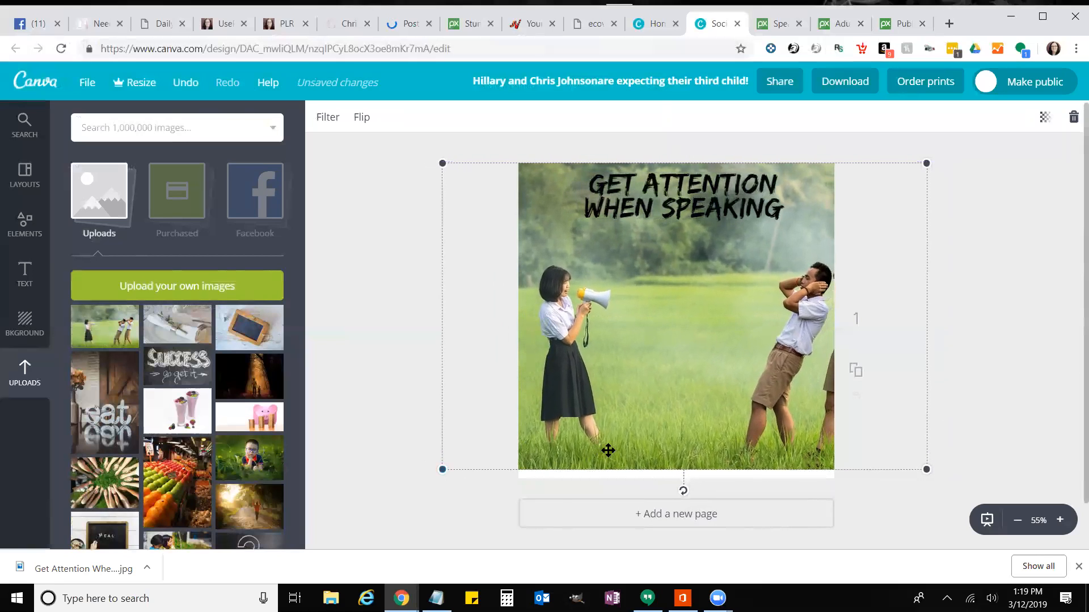
pyautogui.moveTo(618, 441)
pyautogui.mouseDown()
pyautogui.moveTo(641, 440)
pyautogui.moveTo(625, 440)
pyautogui.mouseUp()
pyautogui.moveTo(451, 470); pyautogui.dragTo(451, 469)
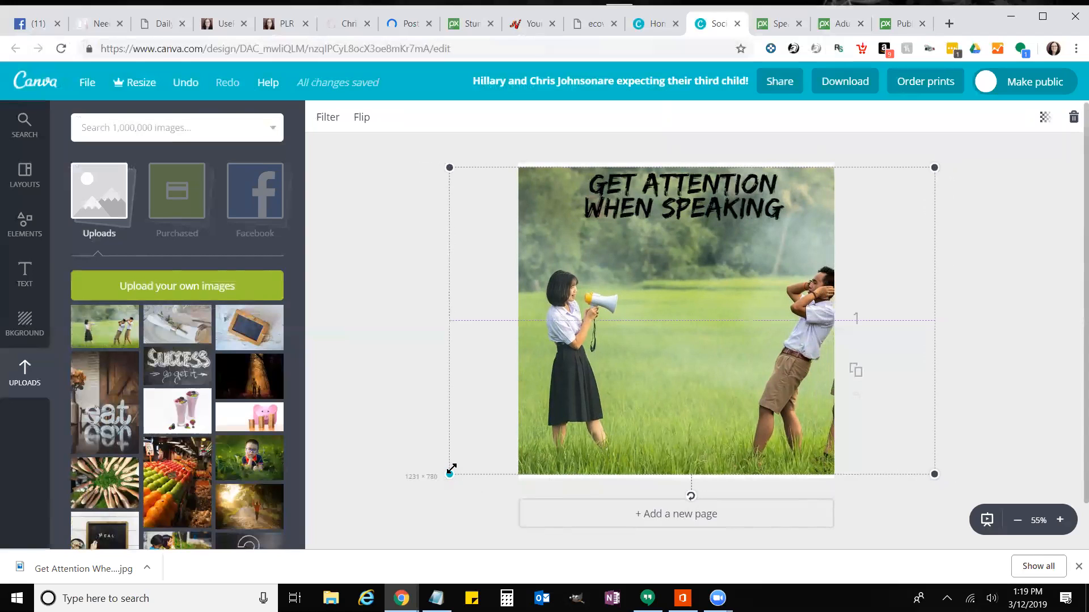
pyautogui.moveTo(452, 469); pyautogui.dragTo(454, 471)
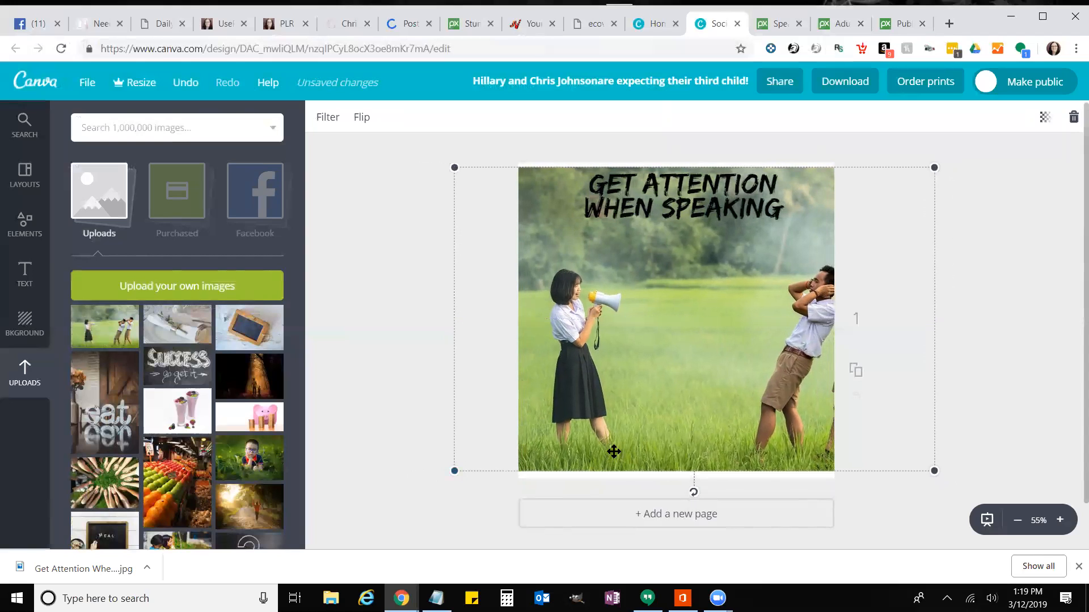
pyautogui.moveTo(614, 451); pyautogui.dragTo(614, 448)
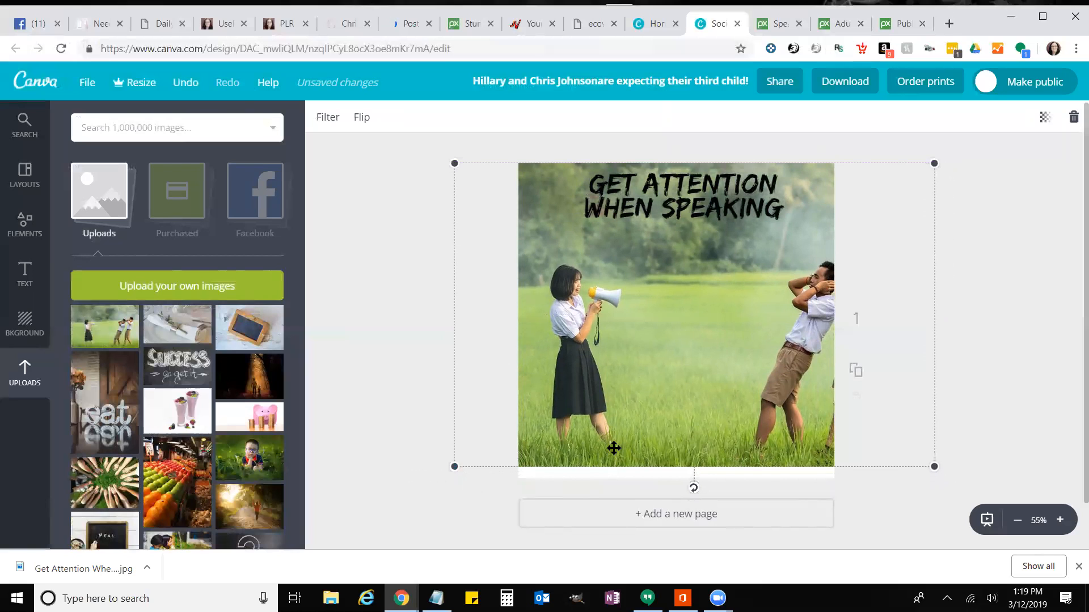
pyautogui.moveTo(452, 470); pyautogui.dragTo(447, 479)
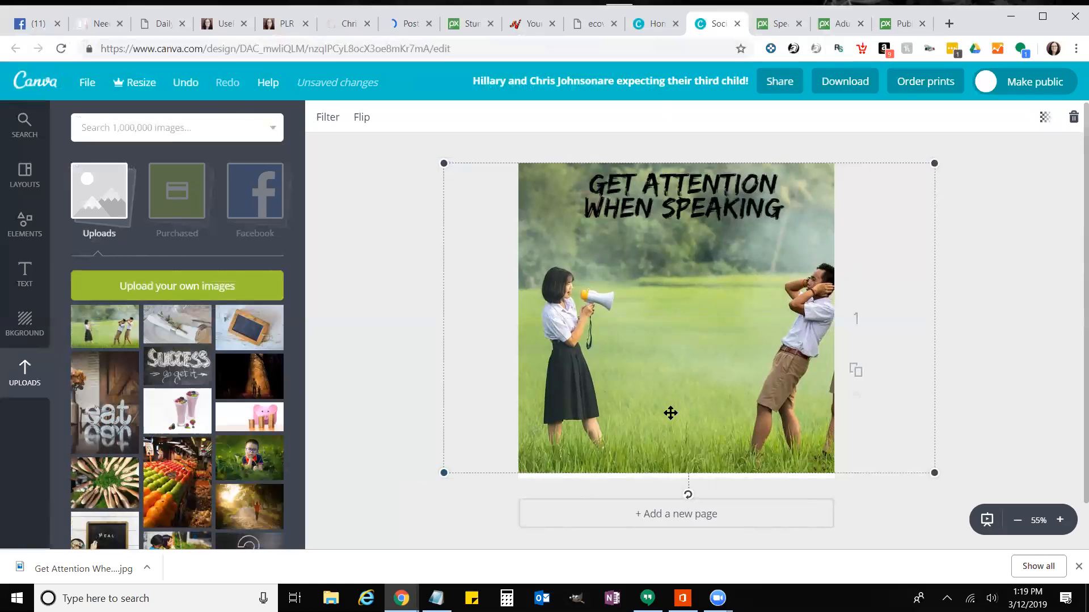
pyautogui.moveTo(672, 410); pyautogui.dragTo(677, 412)
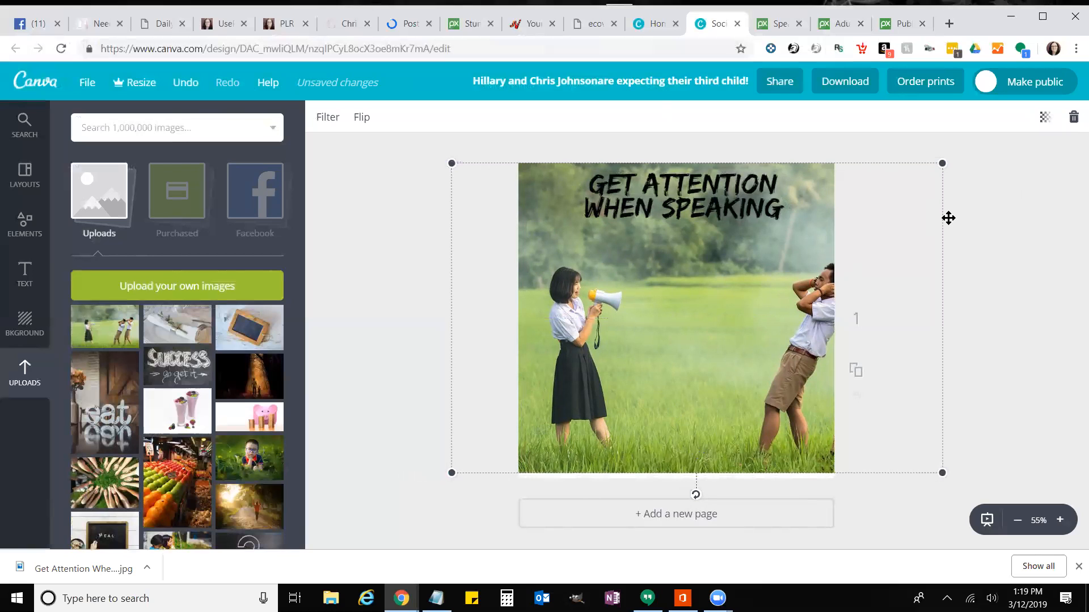
# Step: Try shrinking the photo so the girl and both men fit within the page width
pyautogui.moveTo(941, 164); pyautogui.dragTo(865, 173)
pyautogui.moveTo(733, 252); pyautogui.dragTo(734, 237)
pyautogui.moveTo(866, 167); pyautogui.dragTo(854, 173)
pyautogui.moveTo(805, 225); pyautogui.dragTo(805, 211)
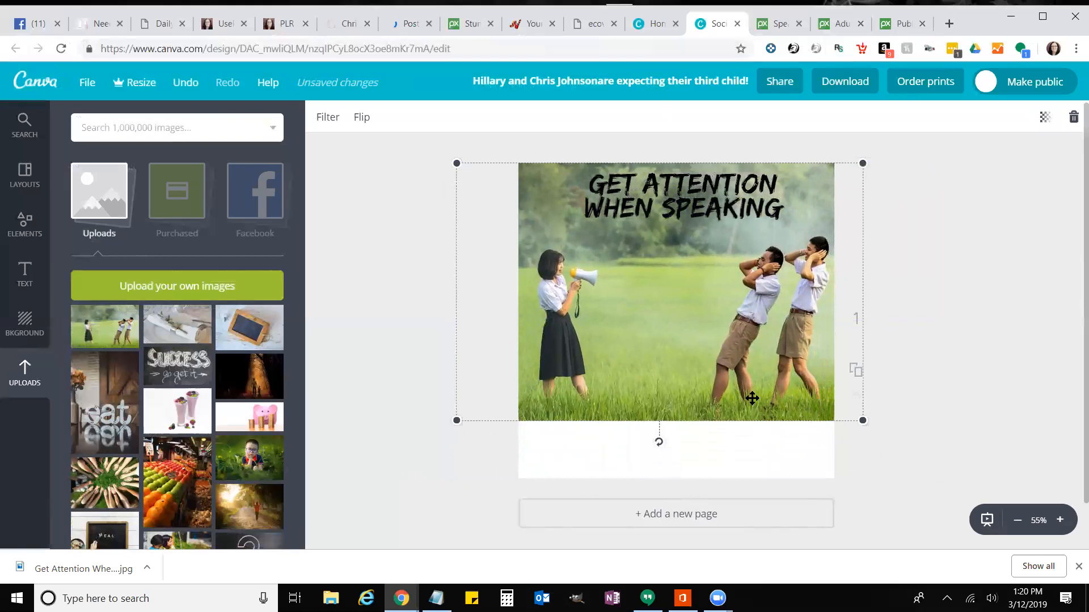
# Step: Enlarge the photo to cover the full page and place it at about -190, -2, with the girl and only the nearest man in view
pyautogui.moveTo(710, 383); pyautogui.dragTo(743, 383)
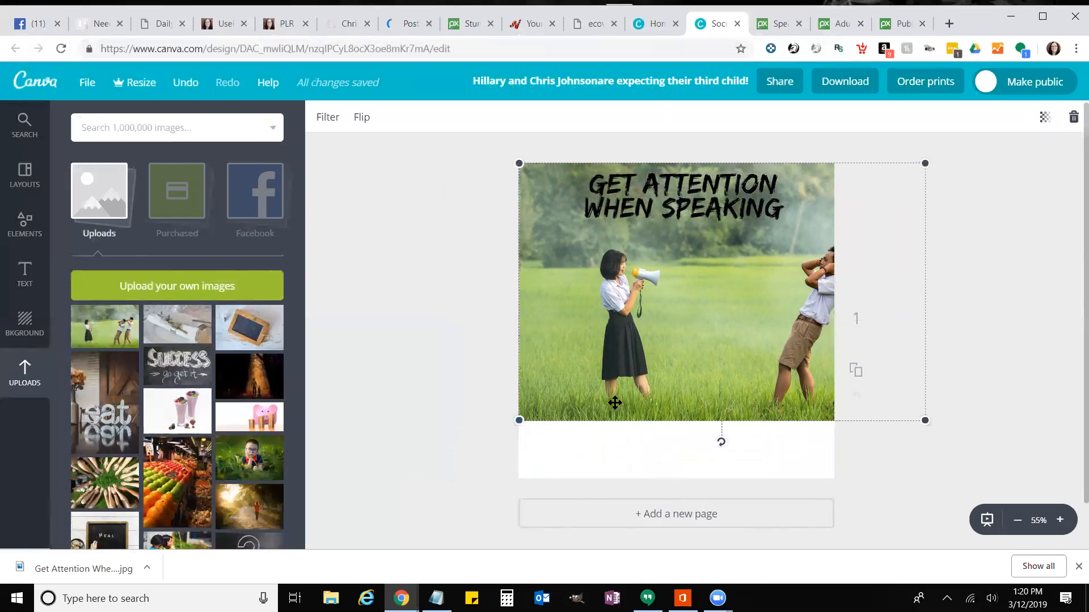
pyautogui.moveTo(519, 420); pyautogui.dragTo(435, 491)
pyautogui.moveTo(745, 417); pyautogui.dragTo(737, 417)
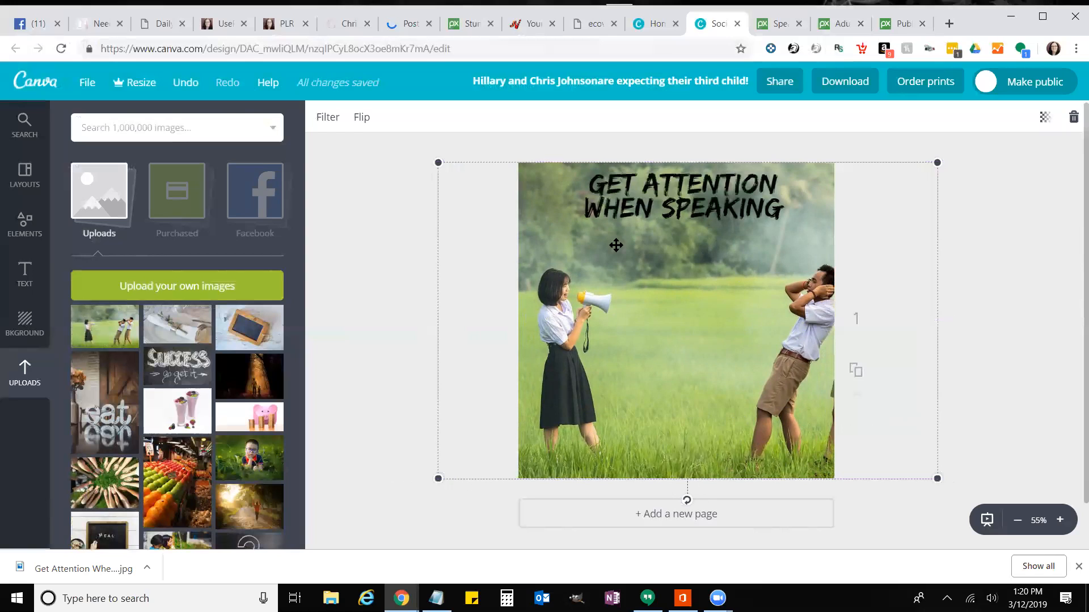
pyautogui.click(407, 171)
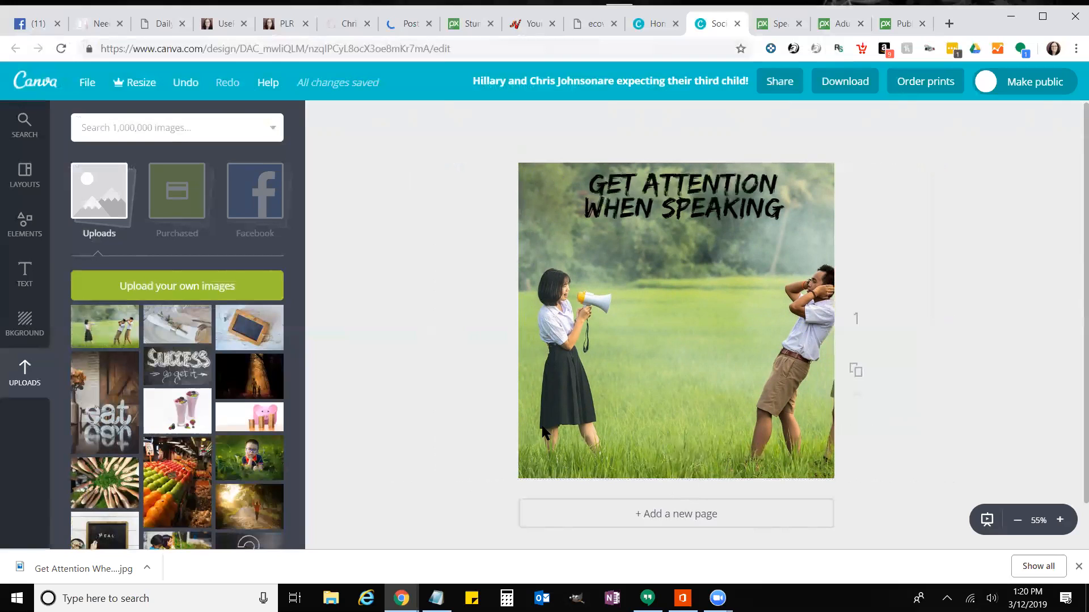
pyautogui.click(787, 432)
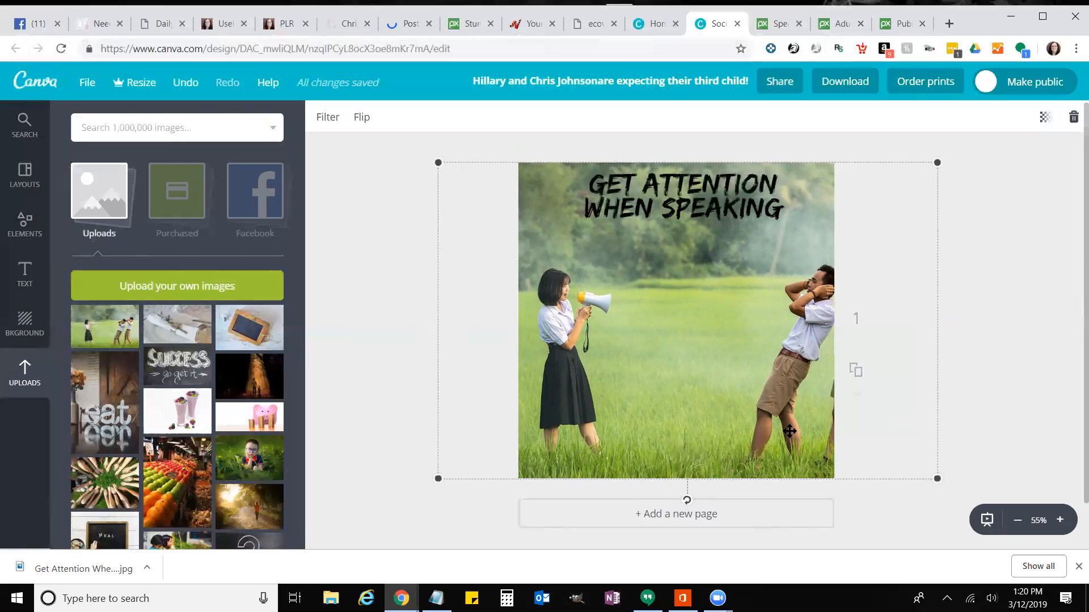
pyautogui.moveTo(789, 431); pyautogui.dragTo(789, 430)
pyautogui.moveTo(789, 430); pyautogui.dragTo(792, 430)
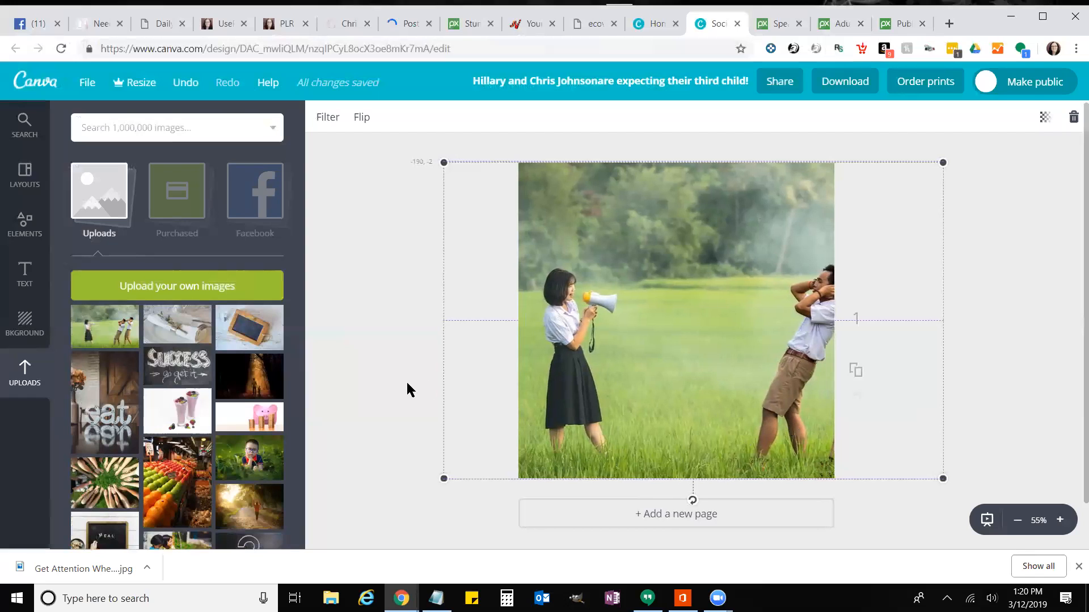
pyautogui.click(407, 388)
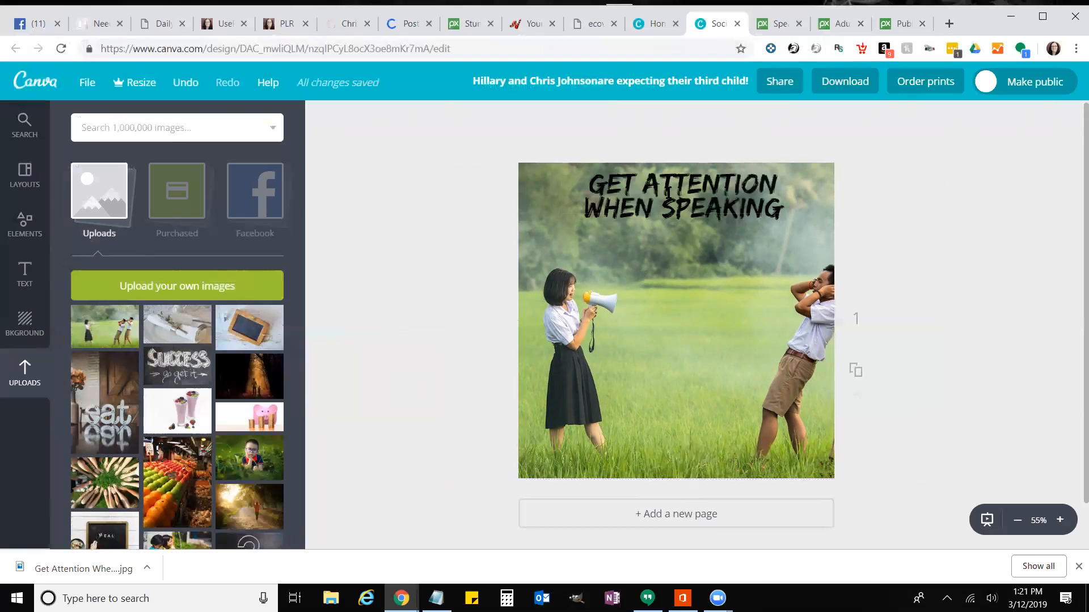
pyautogui.doubleClick(669, 192)
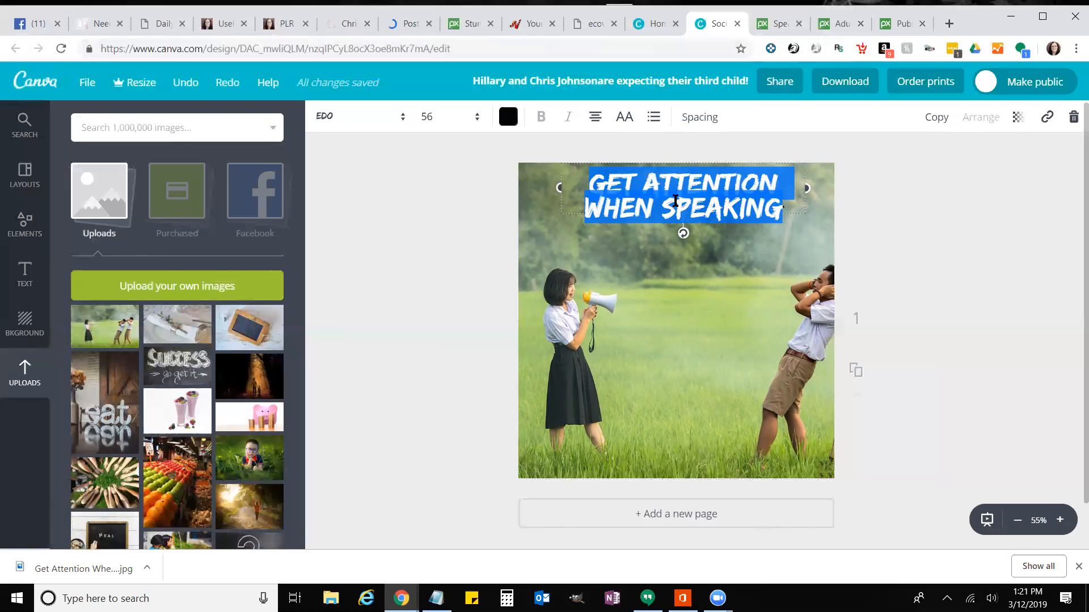
pyautogui.click(672, 261)
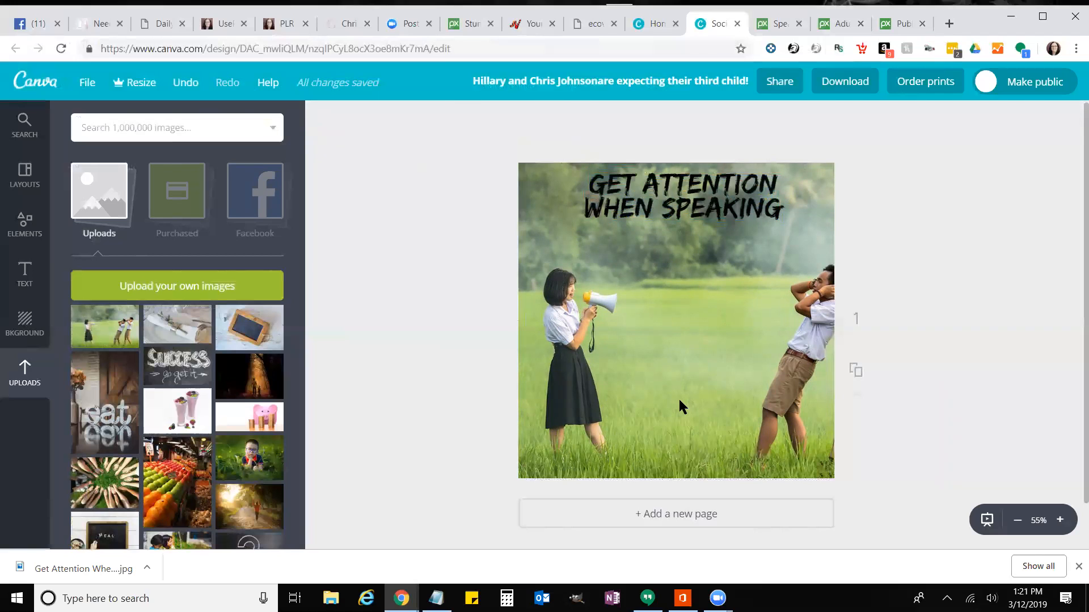
# Step: Launch GIMP and shift its startup window upward
pyautogui.click(576, 598)
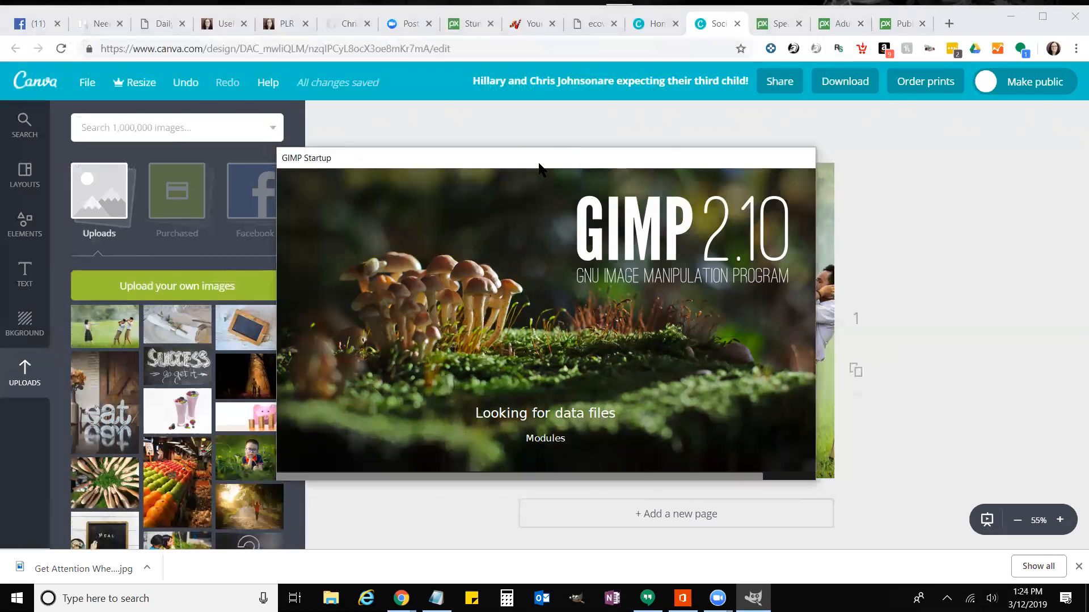
pyautogui.moveTo(539, 166); pyautogui.dragTo(550, 111)
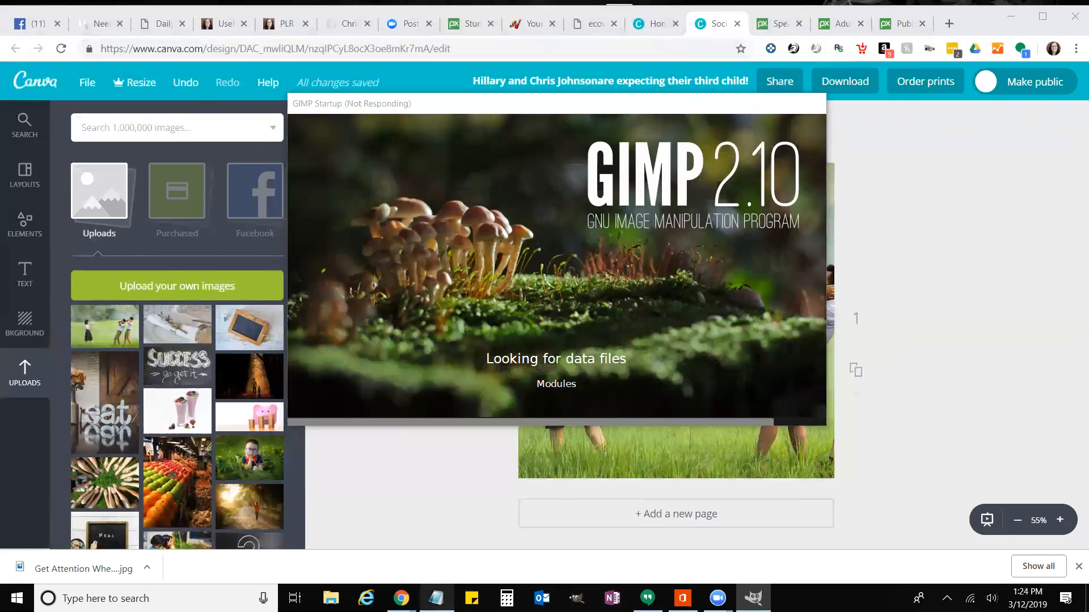
# Step: Switch to KARTRA CHAT.txt in Notepad, add "colorzilla" on a new line below the eCoverAuthority link, and minimize the window
pyautogui.click(436, 598)
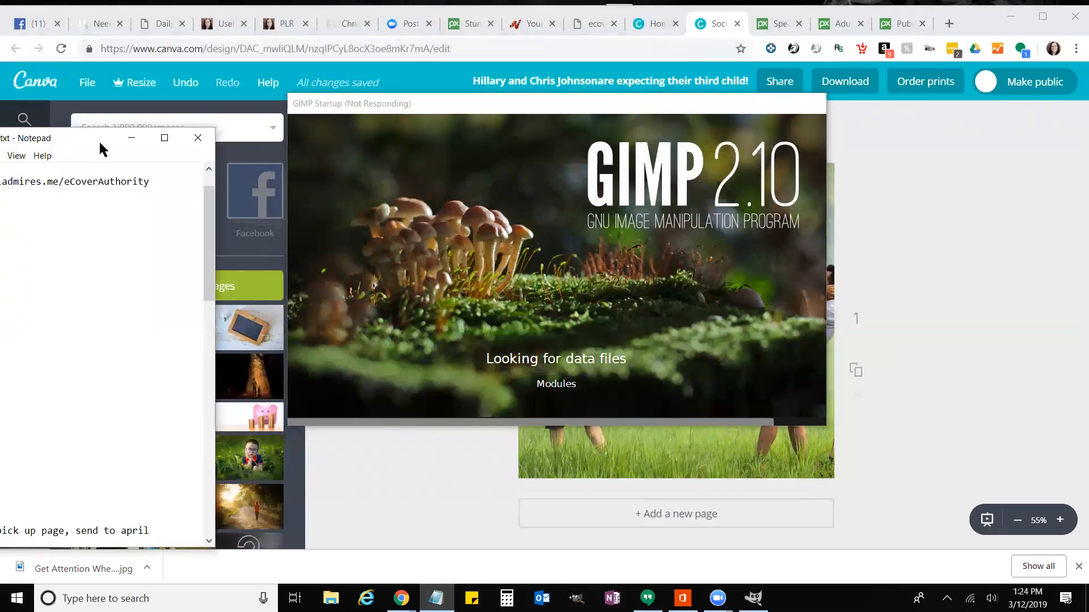
pyautogui.moveTo(98, 141); pyautogui.dragTo(274, 125)
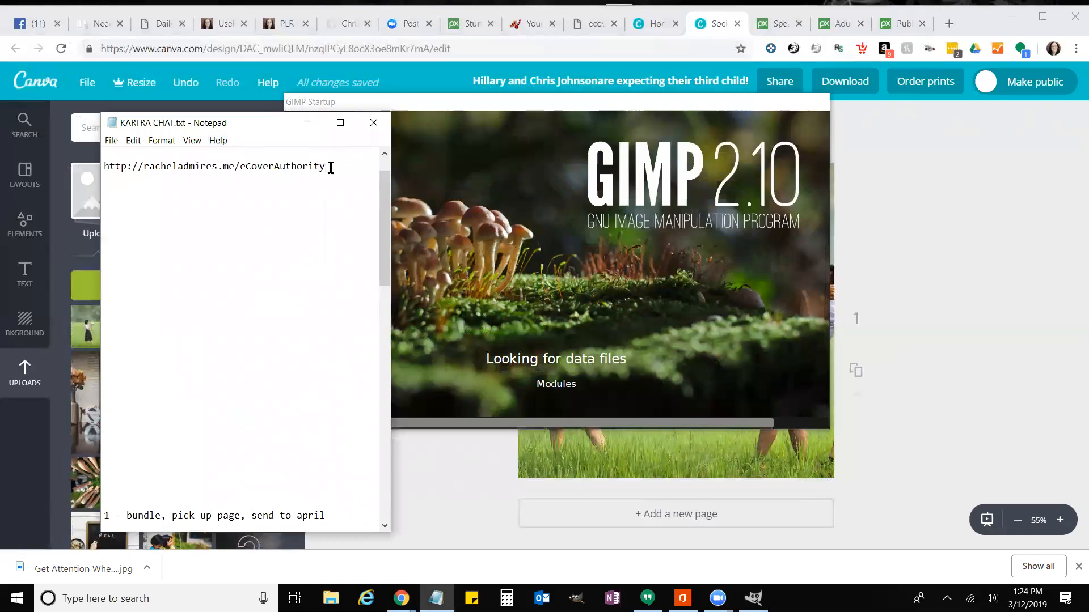
pyautogui.press('Return')
pyautogui.press('Return')
pyautogui.press('Return')
pyautogui.write('colorzilla')
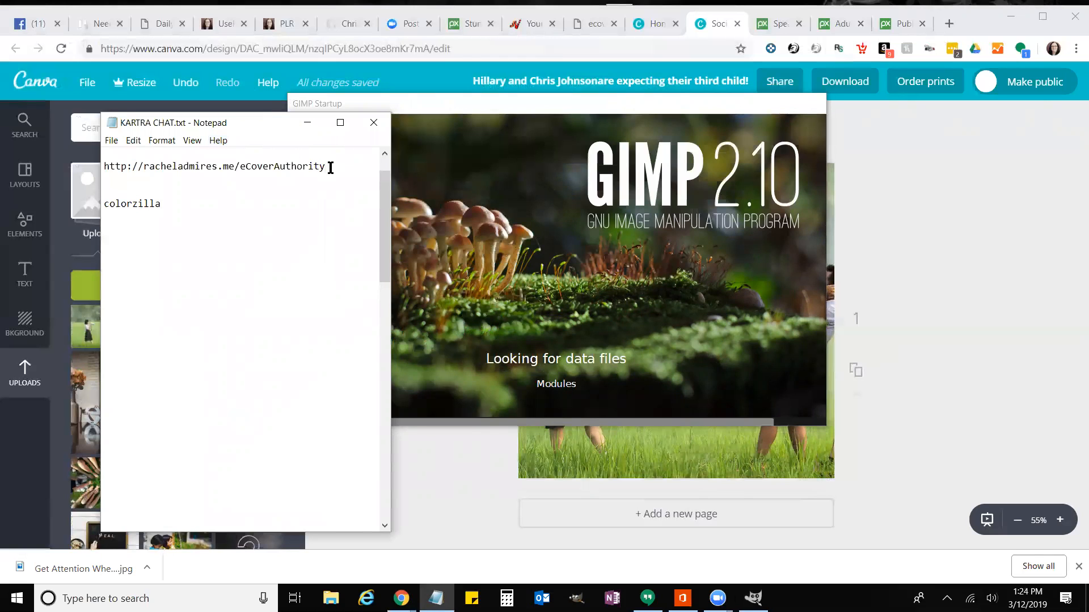
pyautogui.click(307, 123)
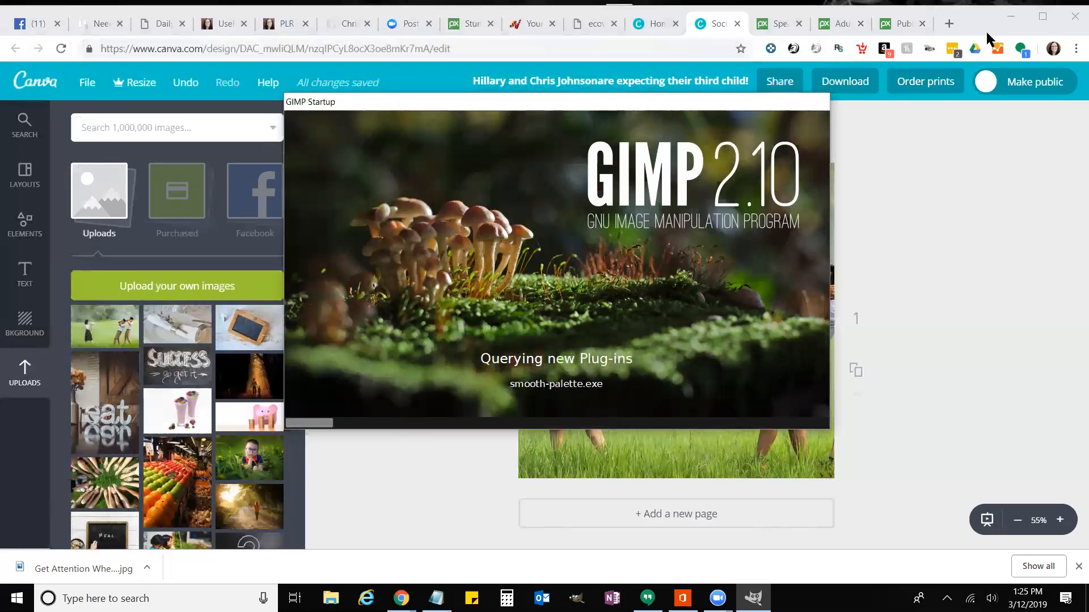
# Step: Search Google for "colorzilla chrome download" in a new Chrome tab and open ColorZilla's Chrome Web Store page
pyautogui.click(950, 22)
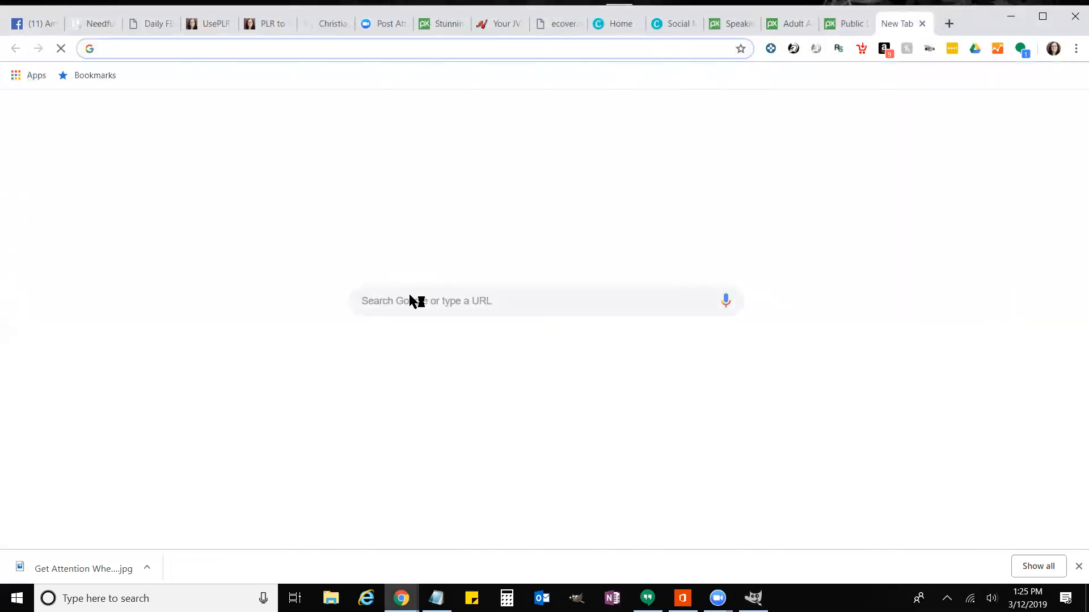
pyautogui.write('chrome colorz')
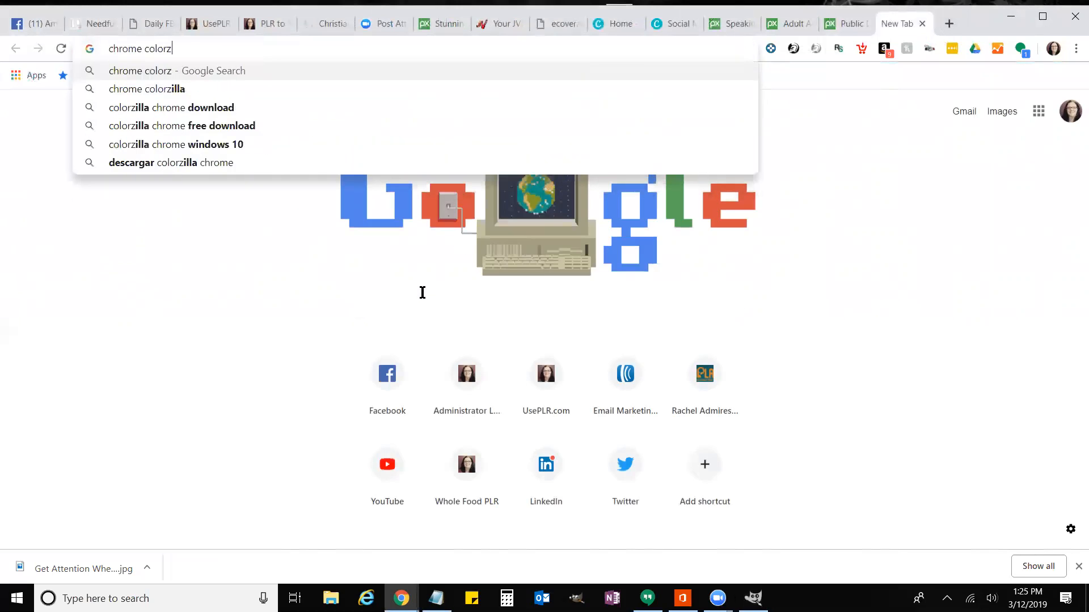
pyautogui.write('ill')
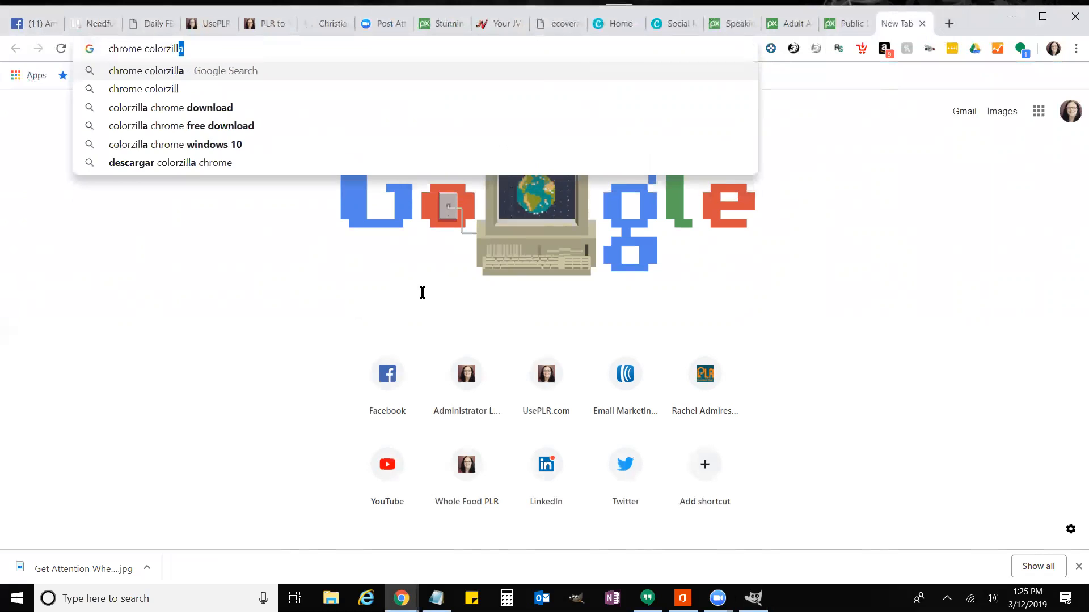
pyautogui.write('a')
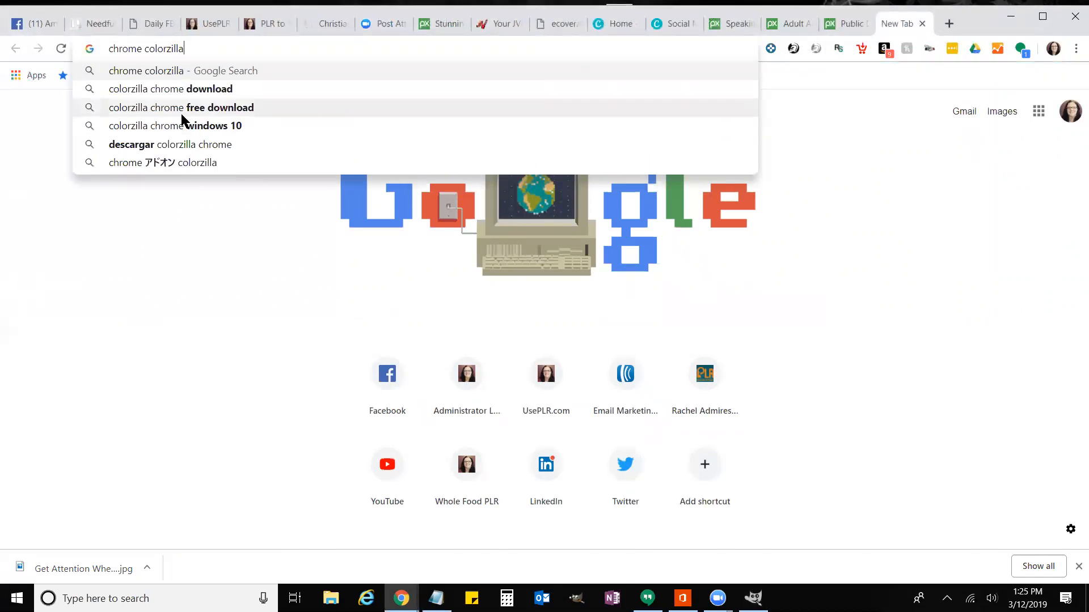
pyautogui.click(175, 94)
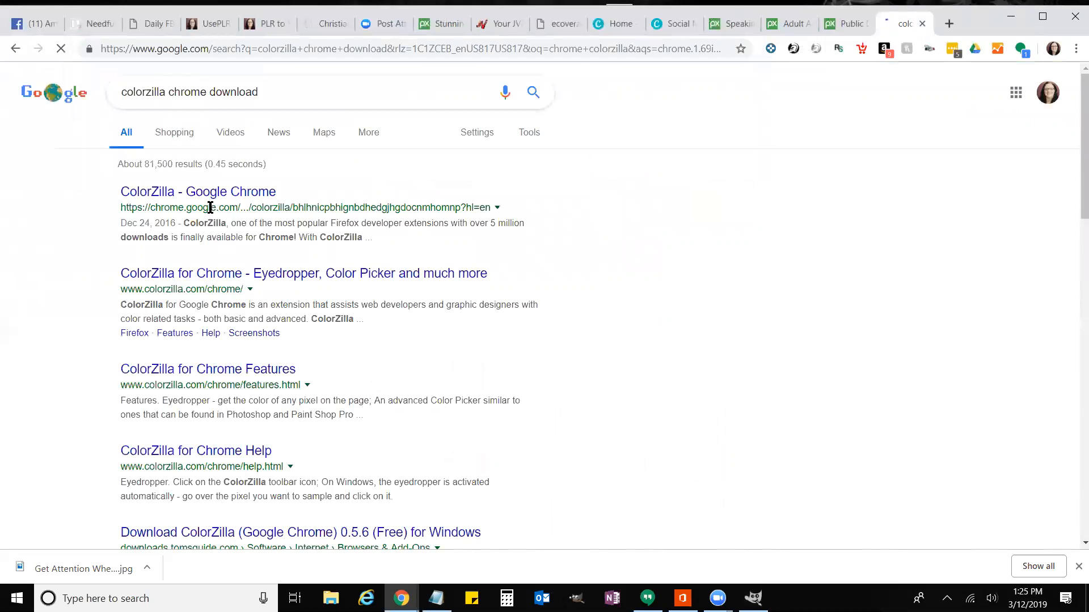
pyautogui.click(208, 192)
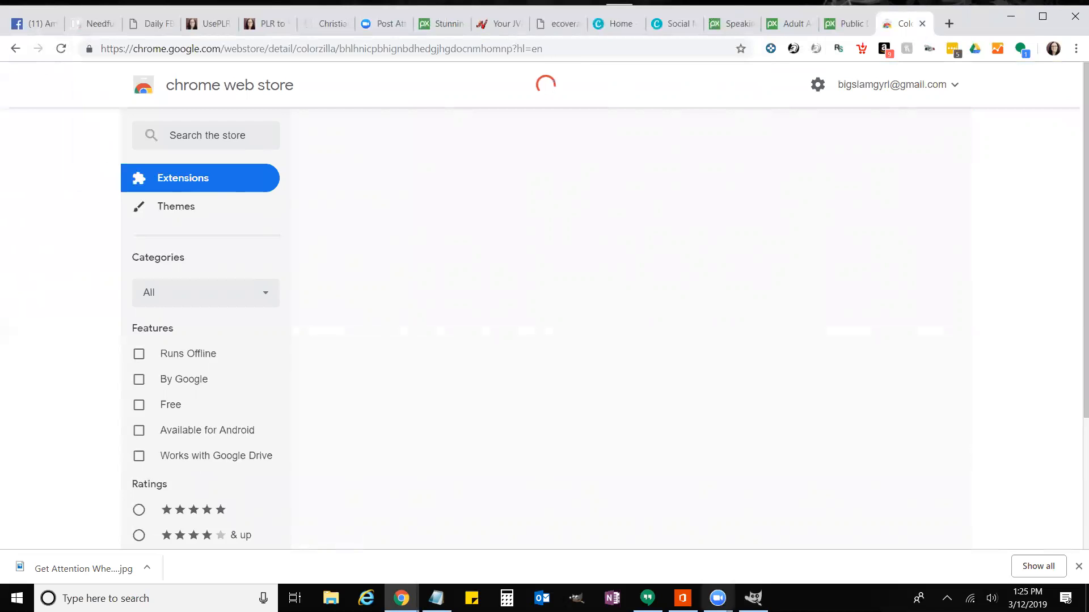
# Step: Check GIMP's startup progress, return to the ColorZilla store page and add the extension to Chrome
pyautogui.click(753, 598)
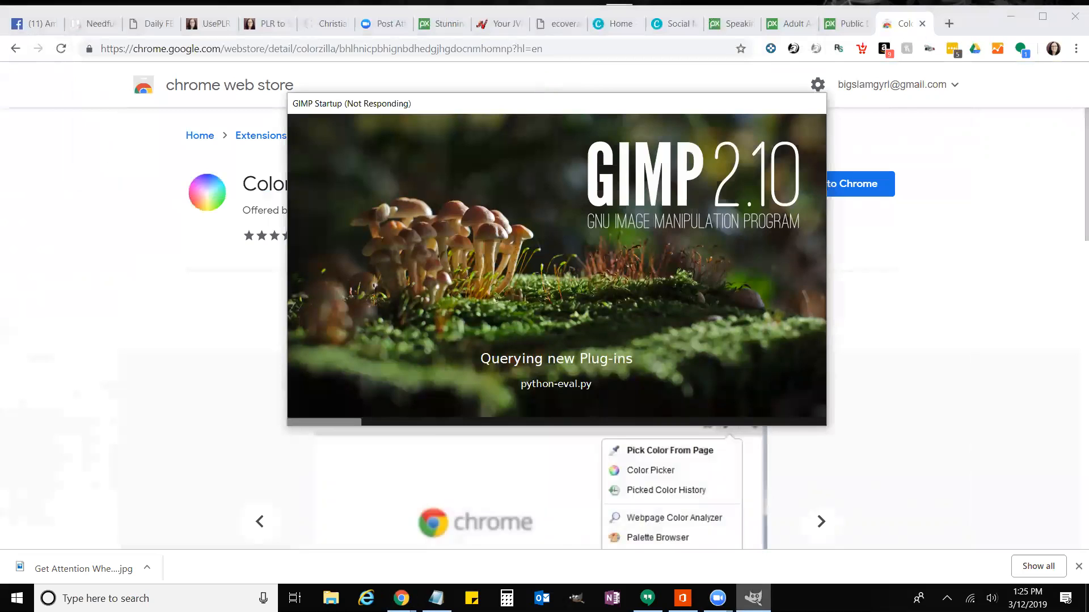
pyautogui.click(938, 162)
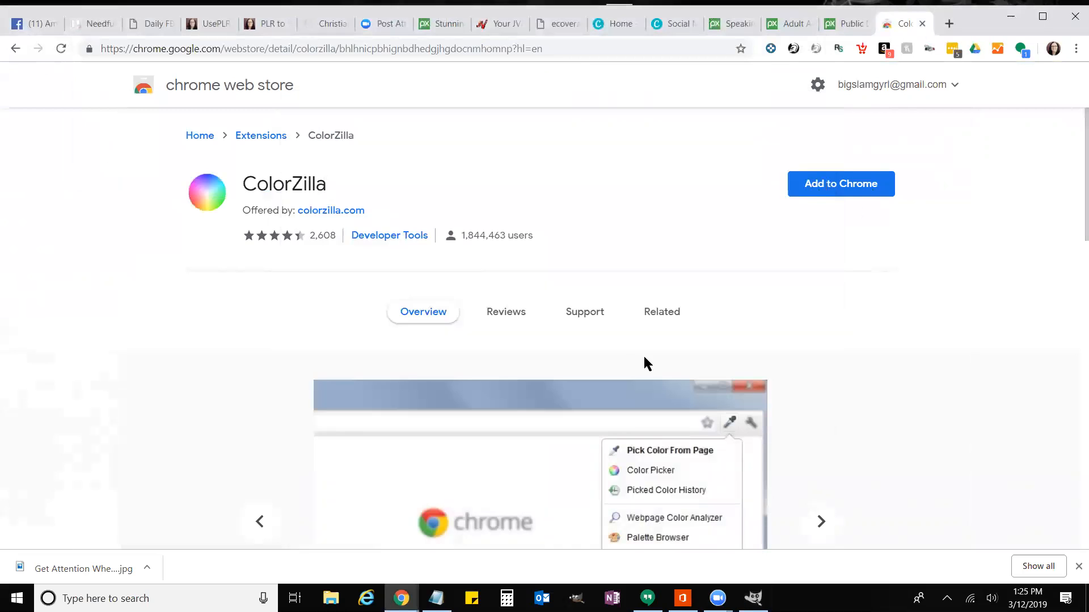
pyautogui.click(837, 182)
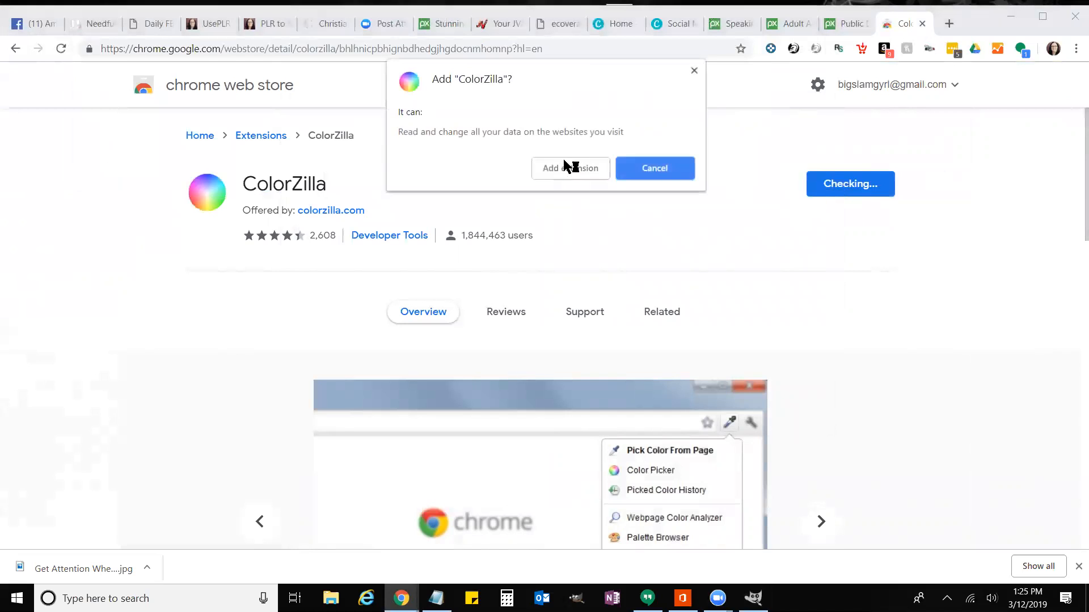
pyautogui.click(567, 169)
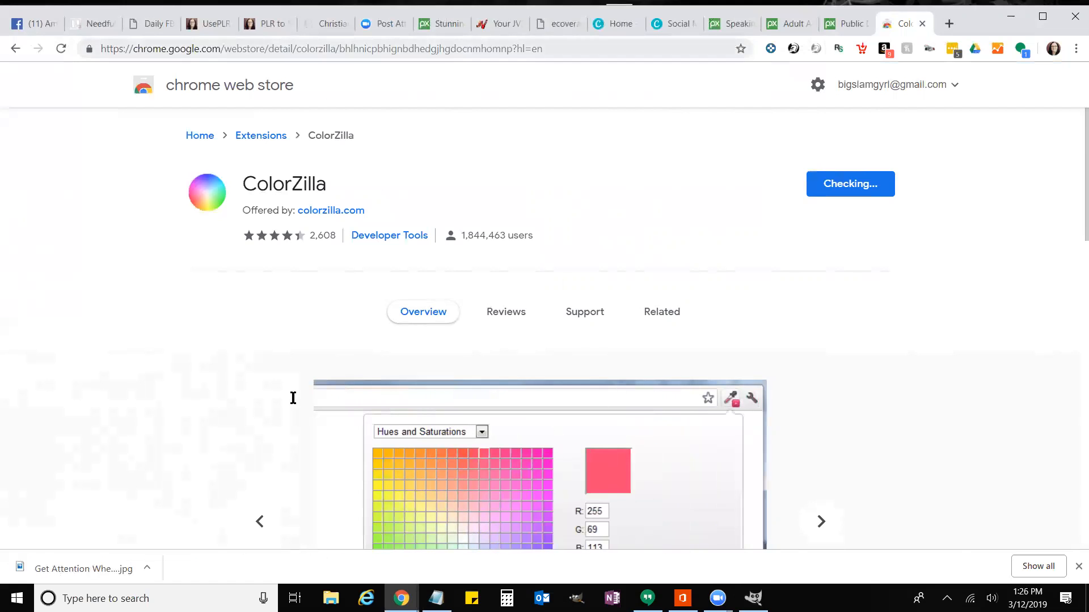
# Step: Copy the ColorZilla store page's URL, paste it after "colorzilla -" in KARTRA CHAT.txt in Notepad, and return to Chrome
pyautogui.rightClick(308, 47)
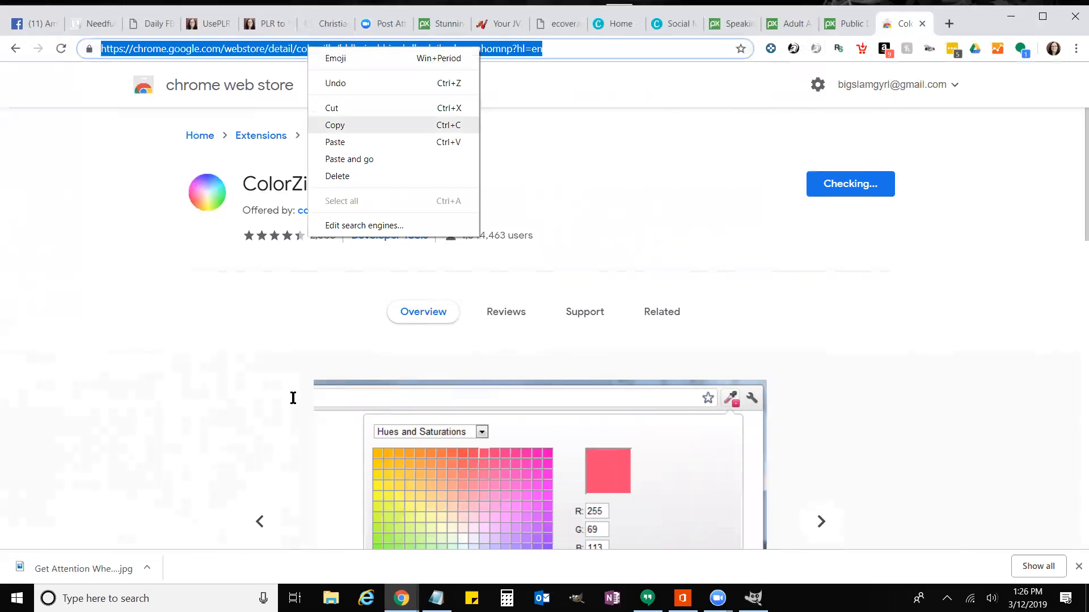
pyautogui.click(335, 126)
pyautogui.click(436, 598)
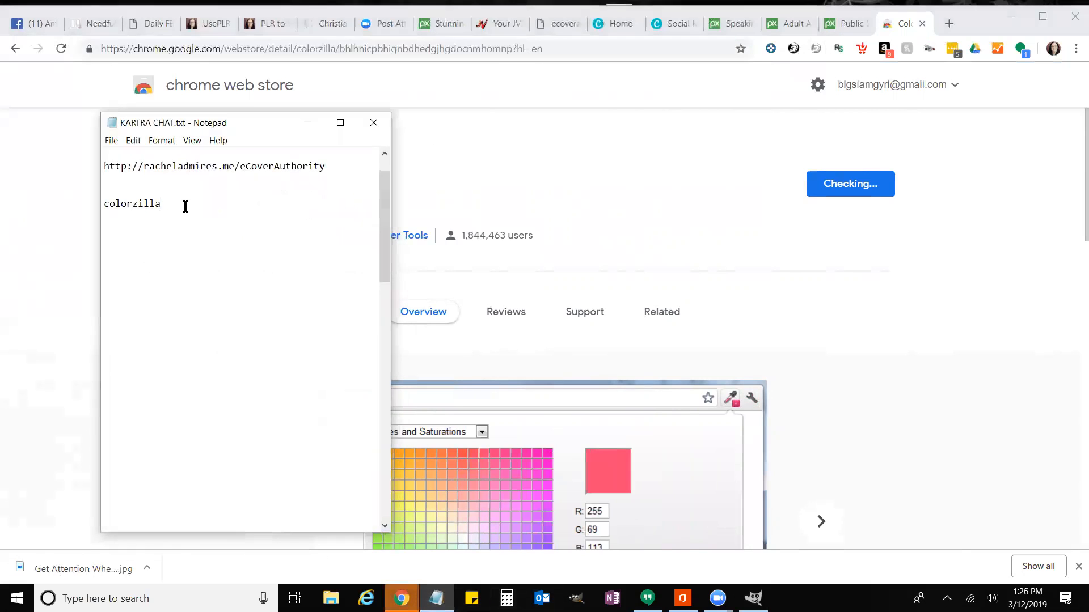
pyautogui.write('-')
pyautogui.hotkey('ctrl', 'v')
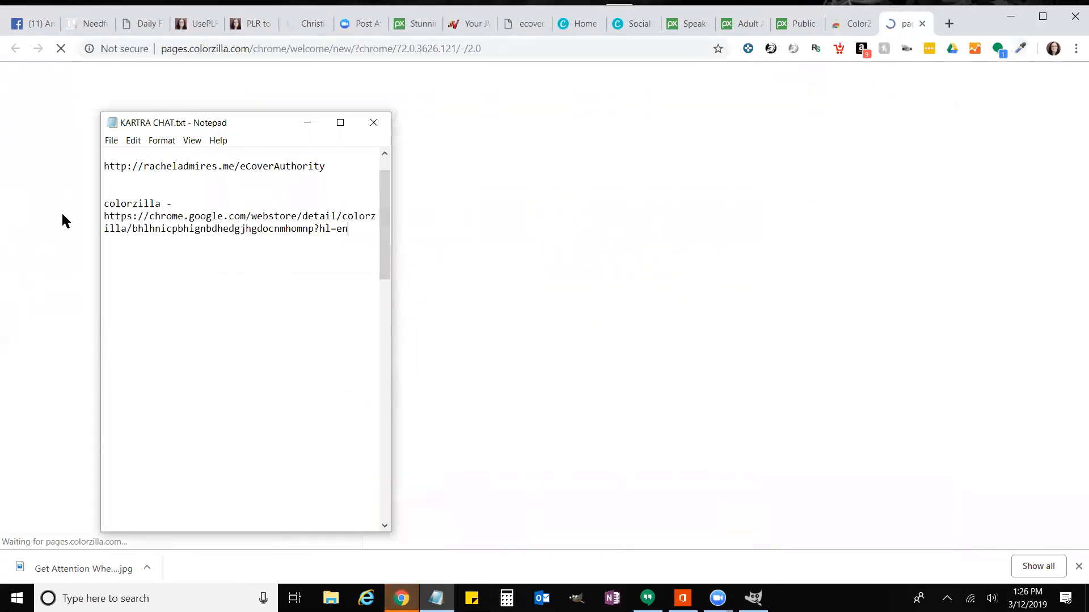
pyautogui.click(62, 215)
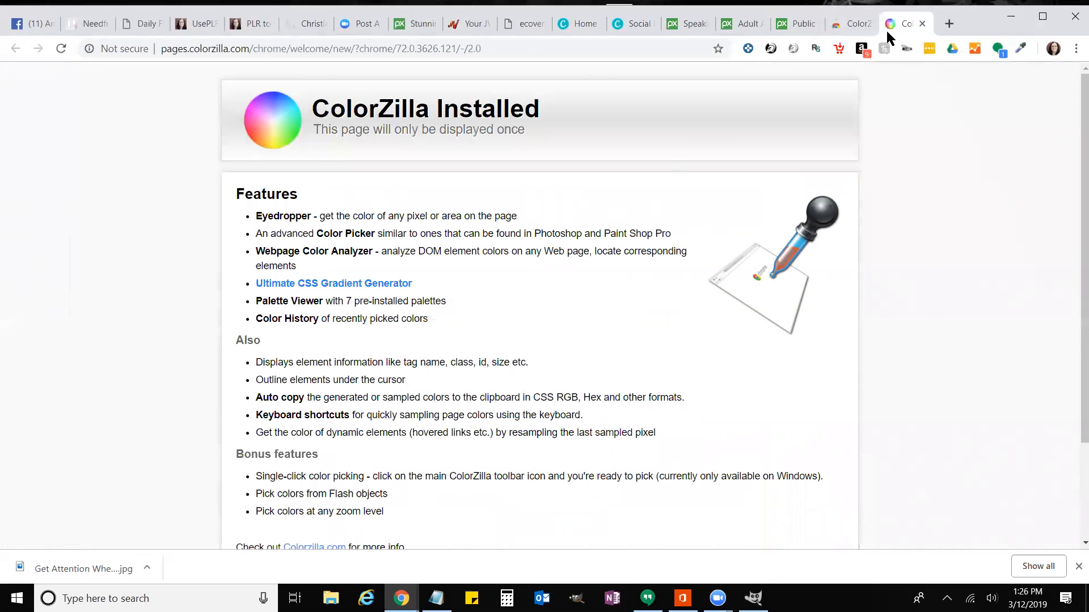
# Step: Look over the feature list on ColorZilla's welcome page and check GIMP's startup progress again
pyautogui.scroll(-3, 741, 256)
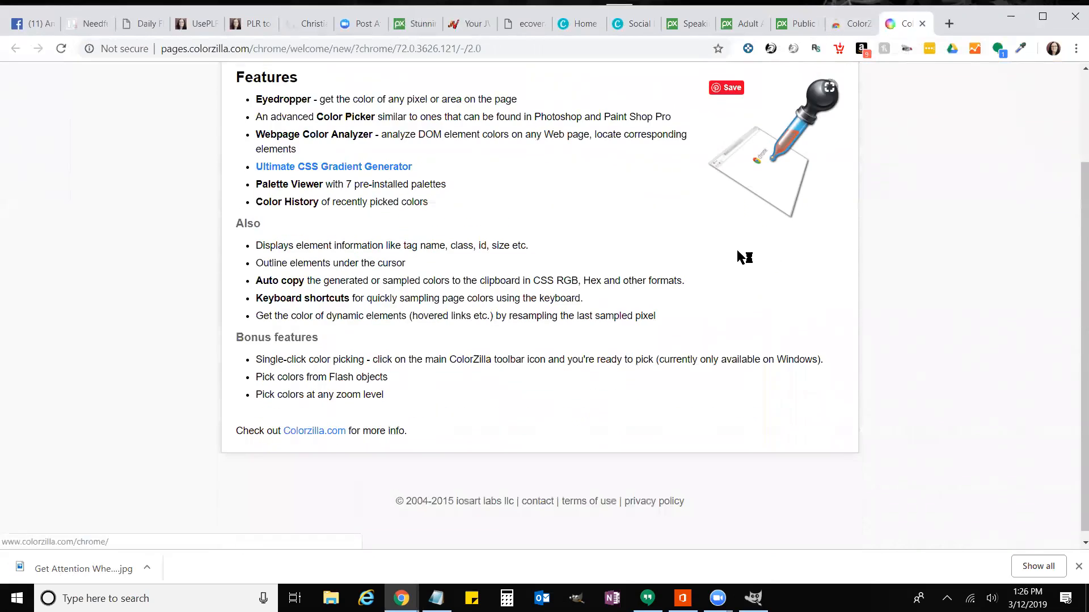
pyautogui.scroll(3, 739, 256)
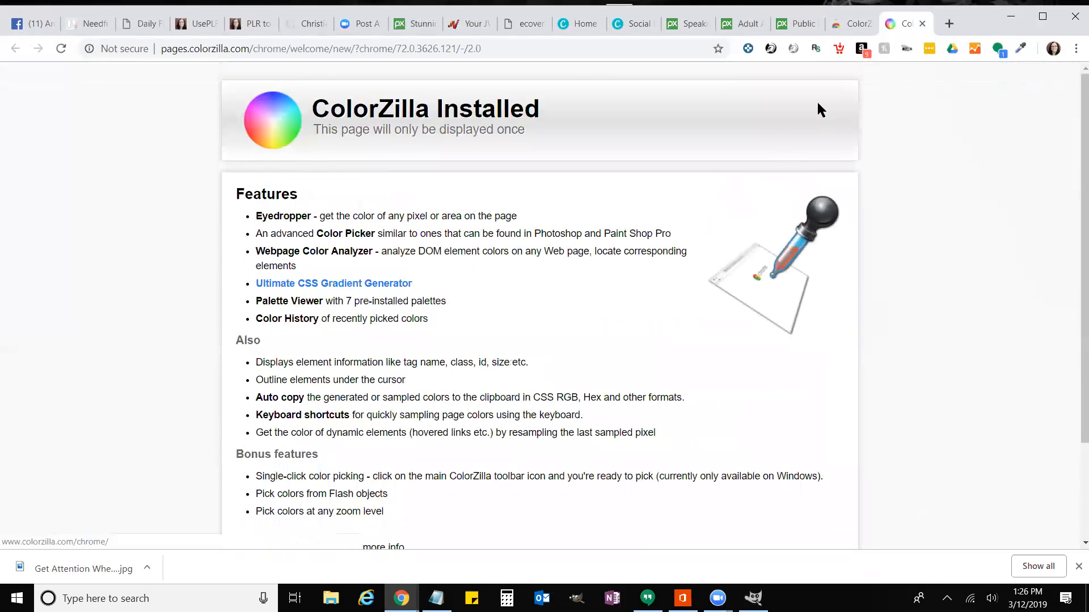
pyautogui.click(753, 598)
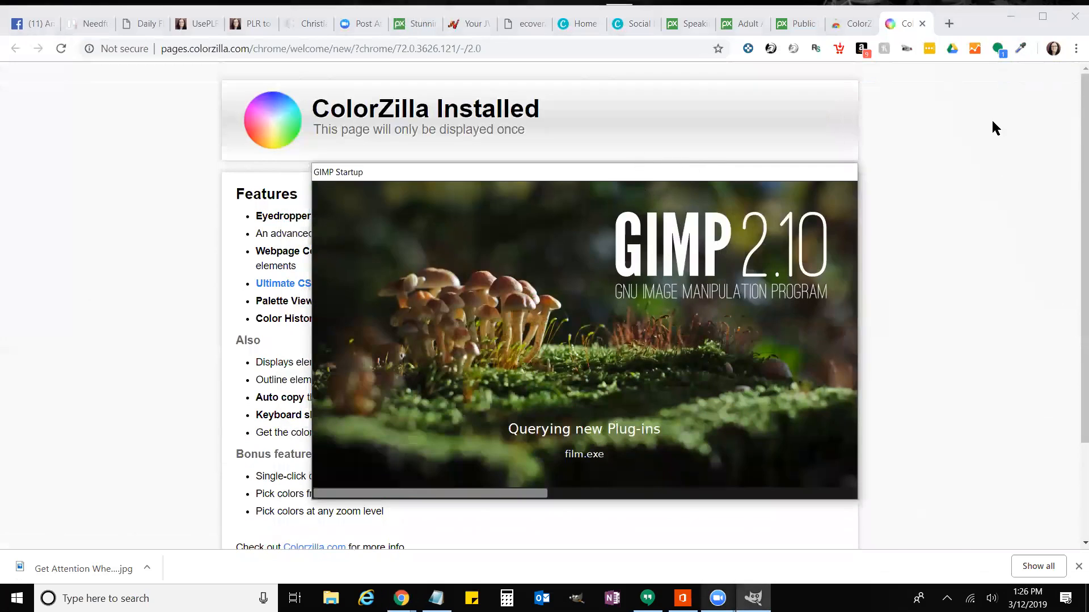
pyautogui.click(981, 125)
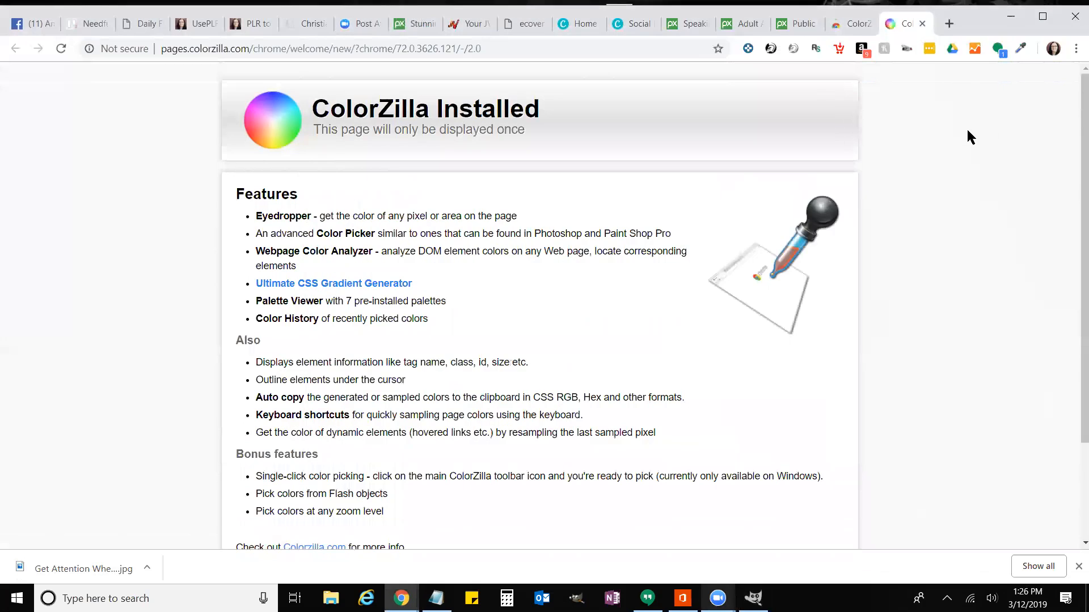
# Step: Return to the Canva social media design and sample the white of the girl's shirt with ColorZilla's page color picker
pyautogui.click(800, 25)
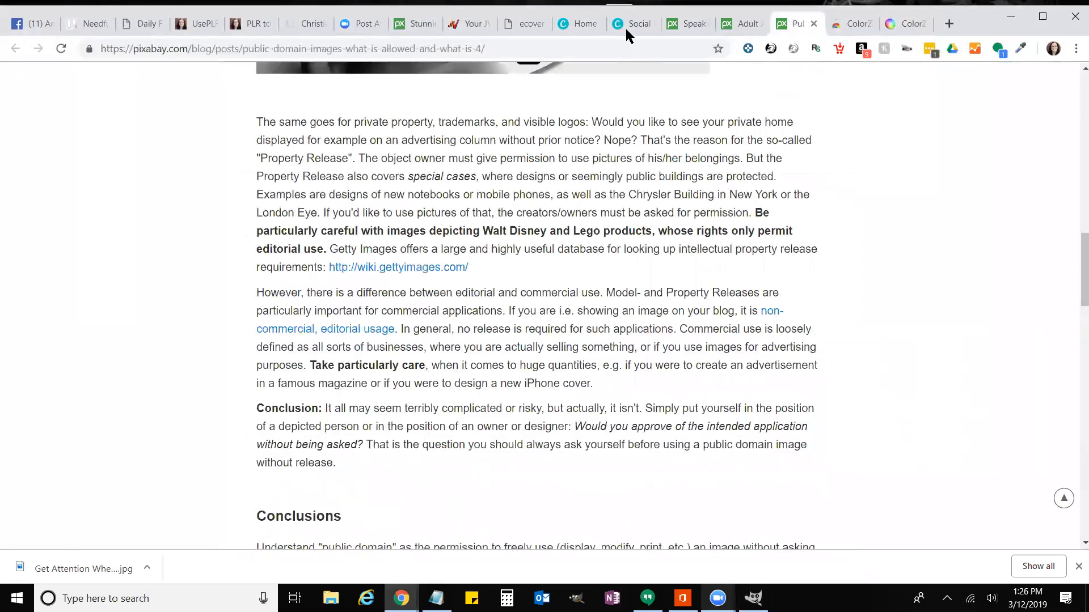
pyautogui.click(626, 24)
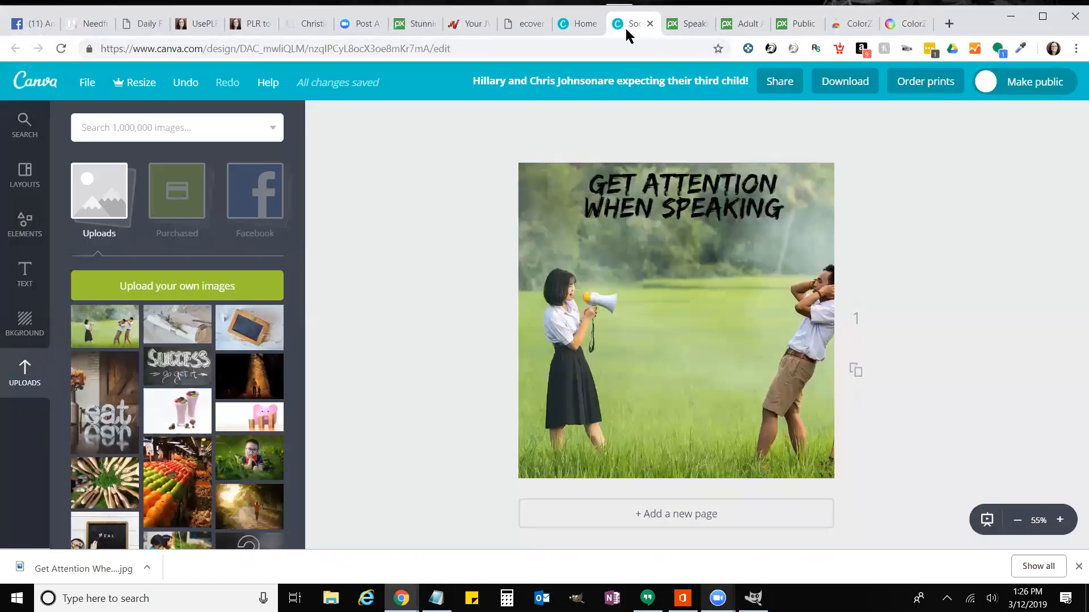
pyautogui.click(1019, 49)
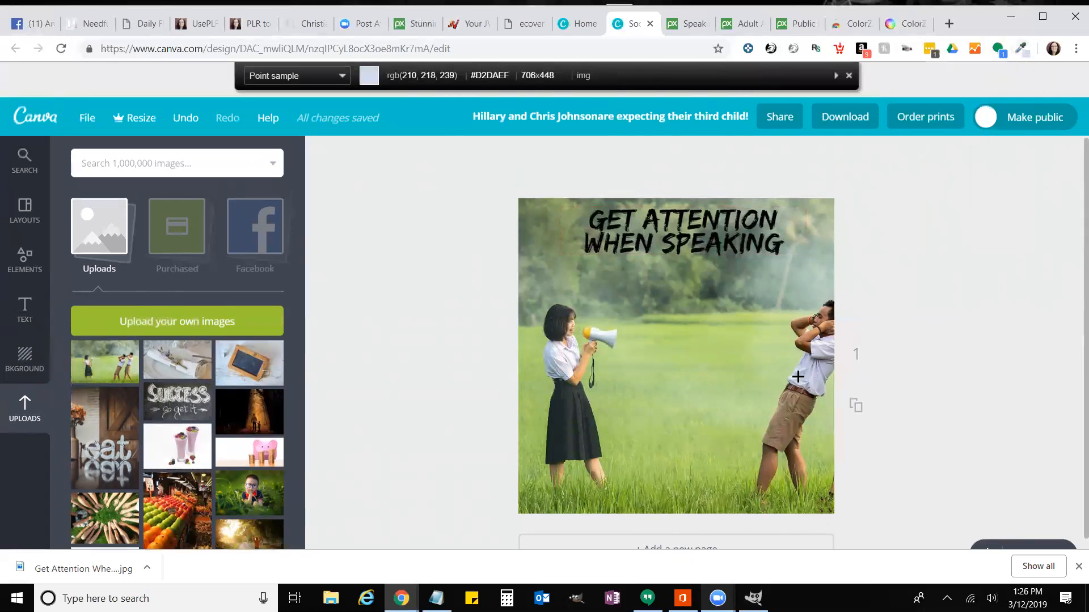
pyautogui.click(571, 356)
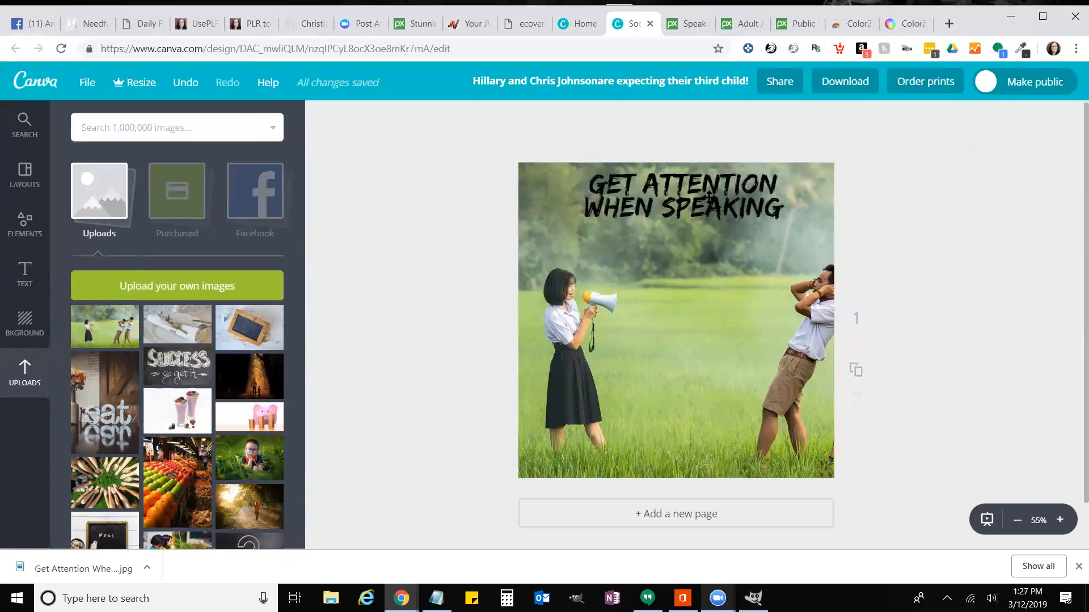
# Step: Recolor the "GET ATTENTION WHEN SPEAKING" title with the sampled color code FAF8FD and select the photo
pyautogui.click(707, 198)
pyautogui.click(708, 198)
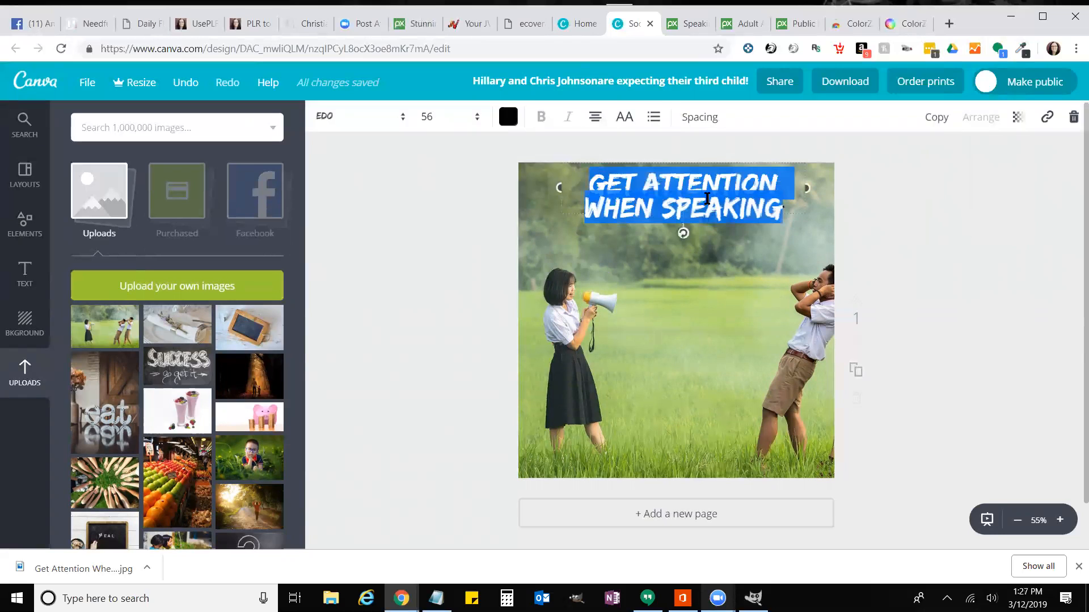
pyautogui.click(507, 117)
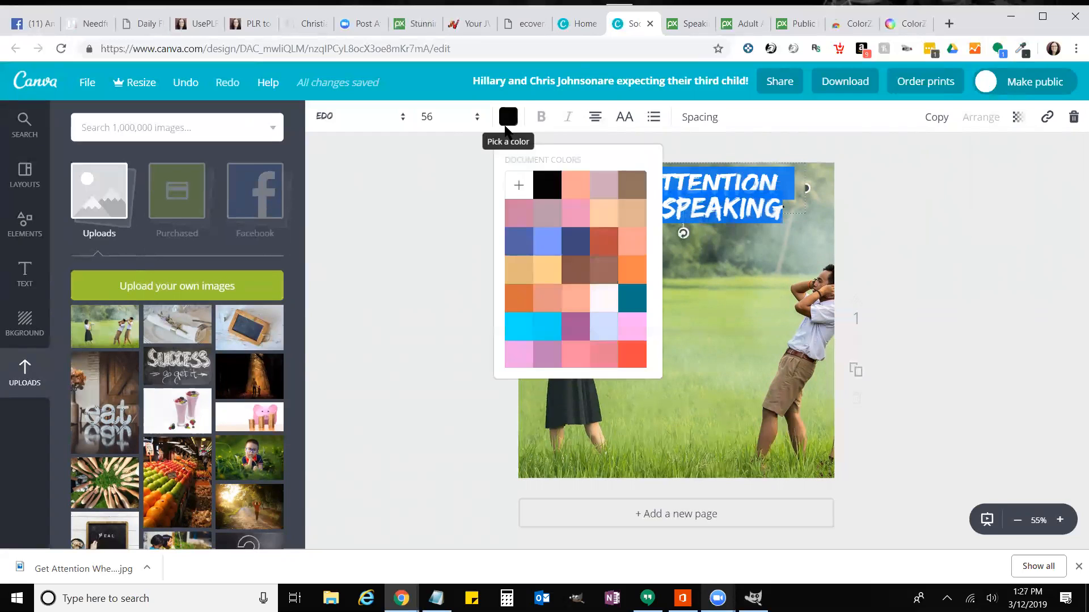
pyautogui.click(519, 186)
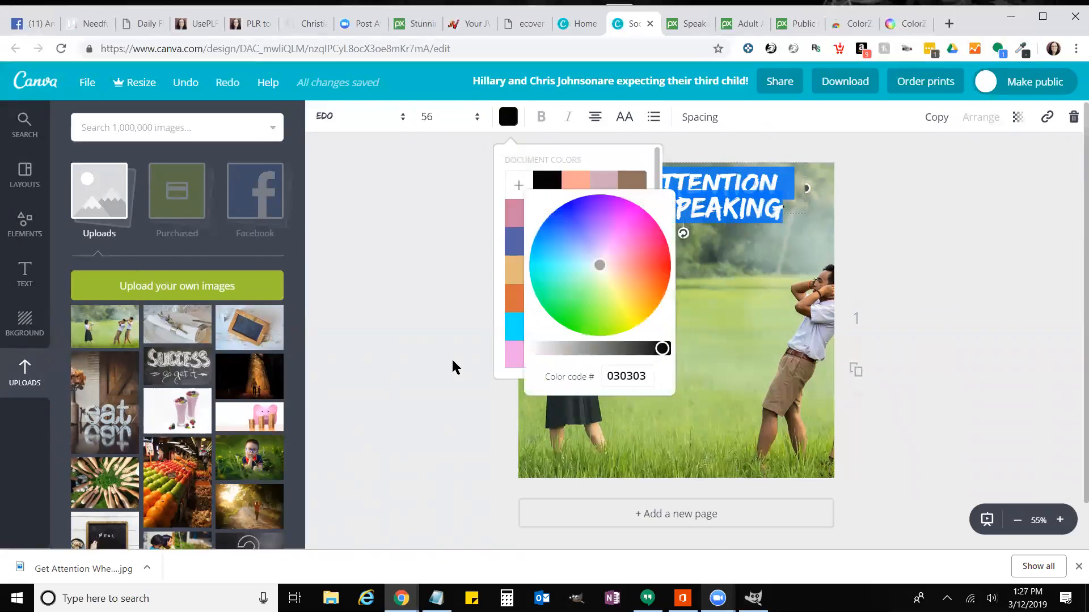
pyautogui.moveTo(650, 376); pyautogui.dragTo(599, 377)
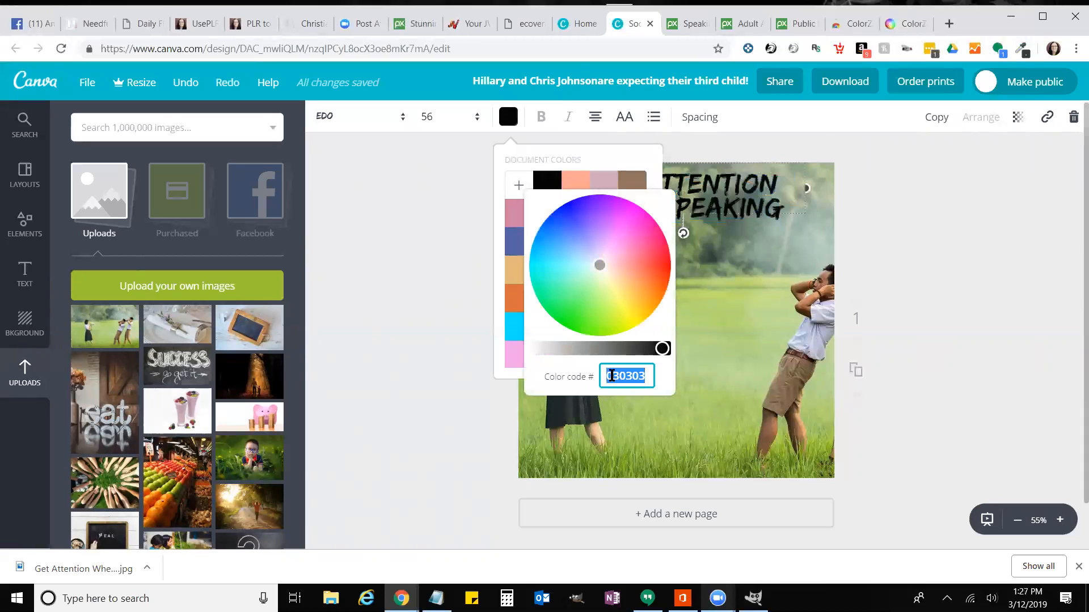
pyautogui.rightClick(615, 376)
pyautogui.click(649, 173)
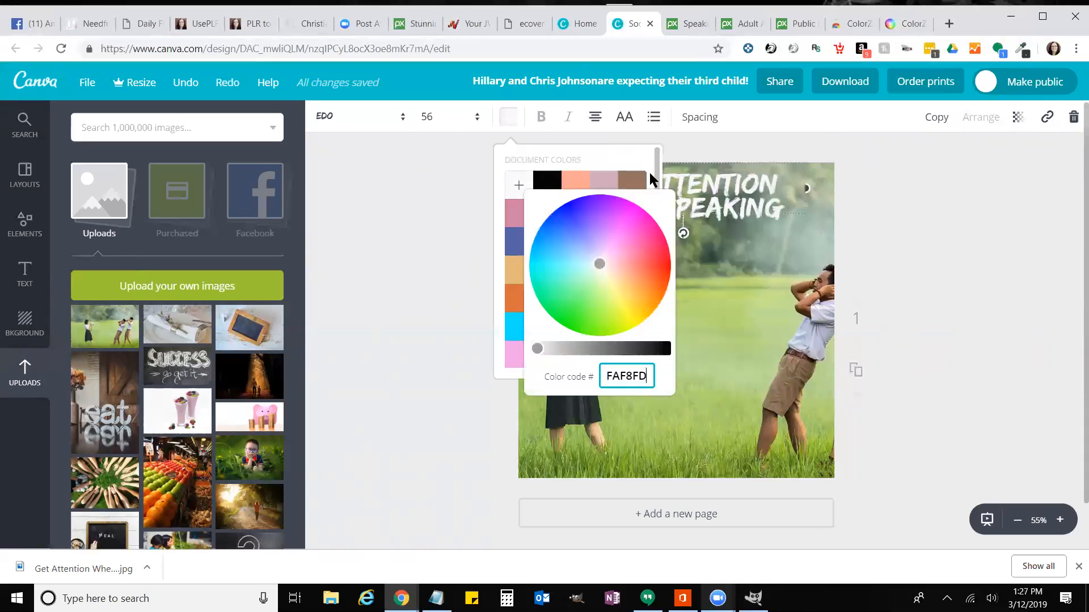
pyautogui.click(395, 261)
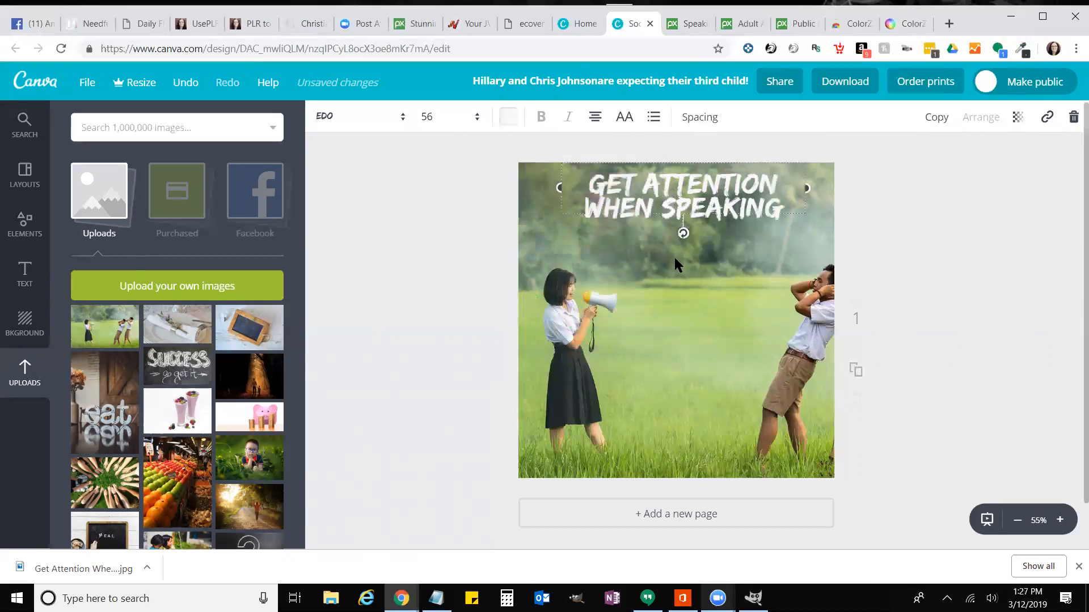
pyautogui.click(599, 320)
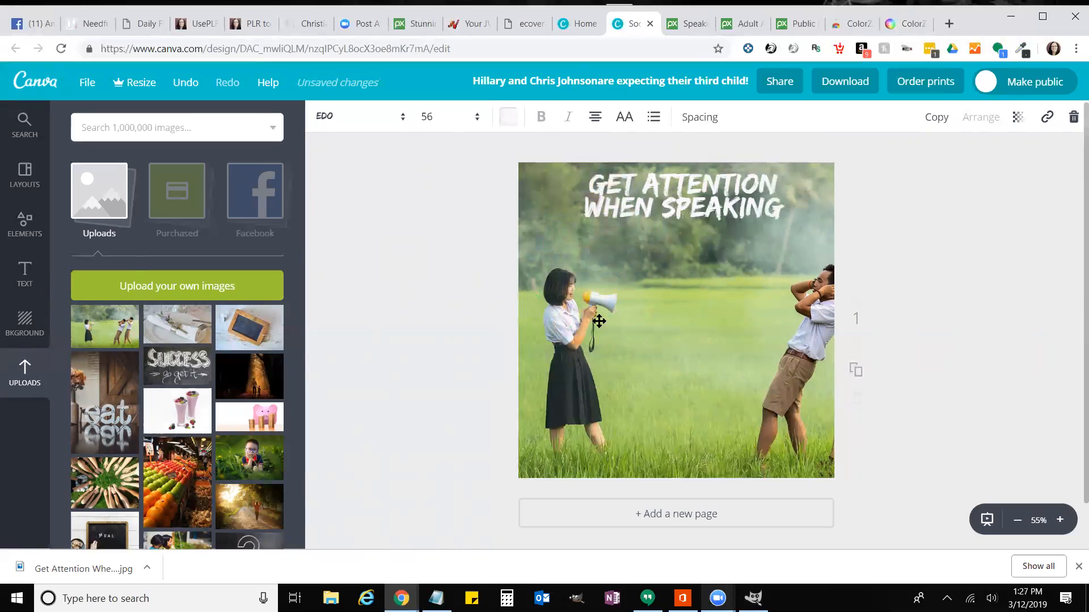
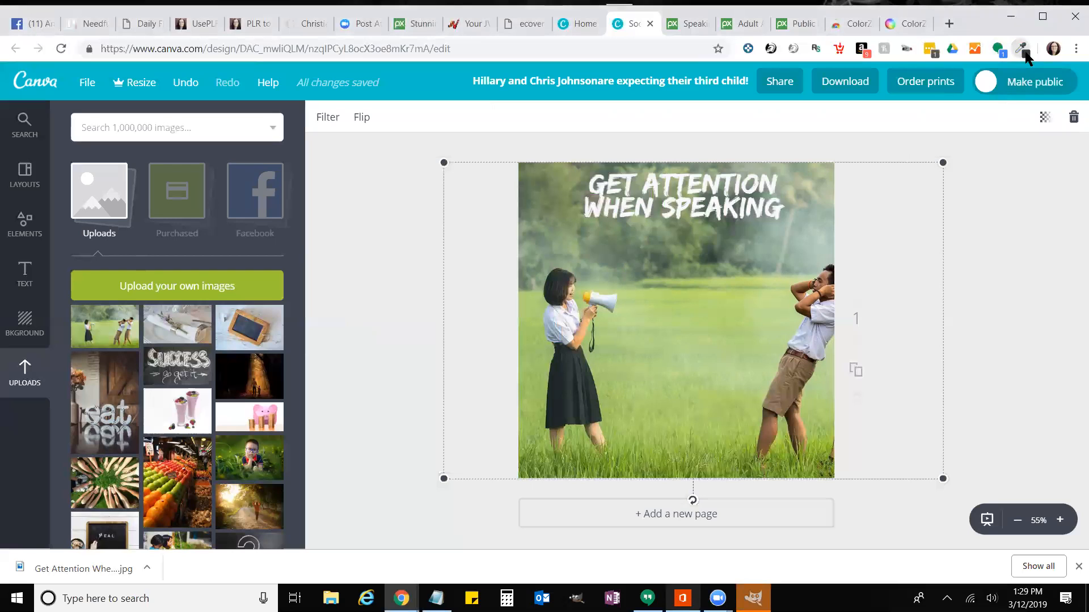
# Step: View the RGB, HSL and hex values in ColorZilla's Color Picker and dismiss it without changing the color
pyautogui.click(1023, 49)
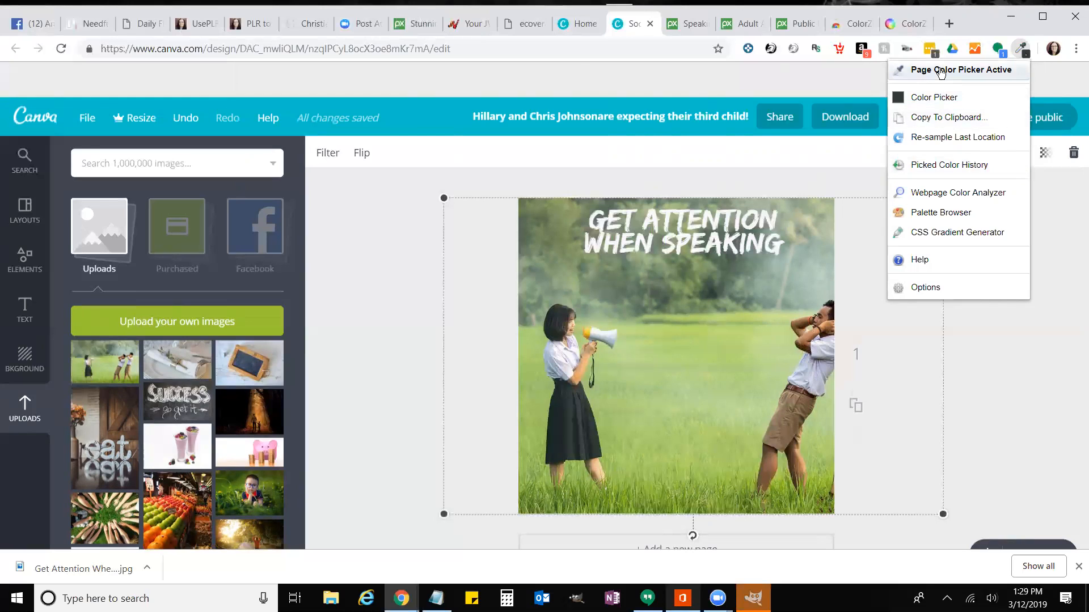
pyautogui.click(1020, 50)
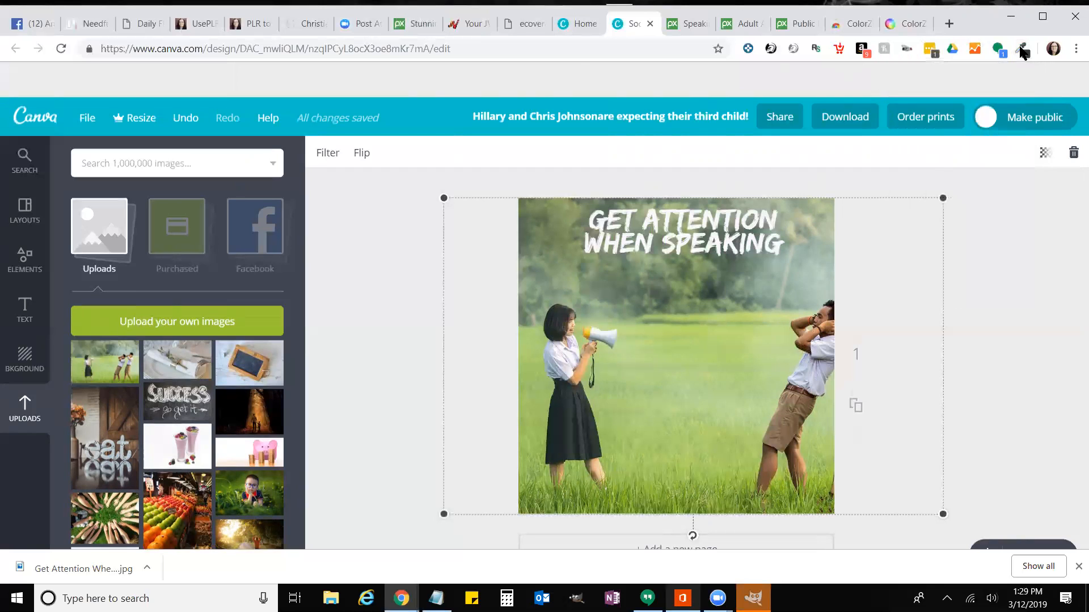
pyautogui.click(1022, 51)
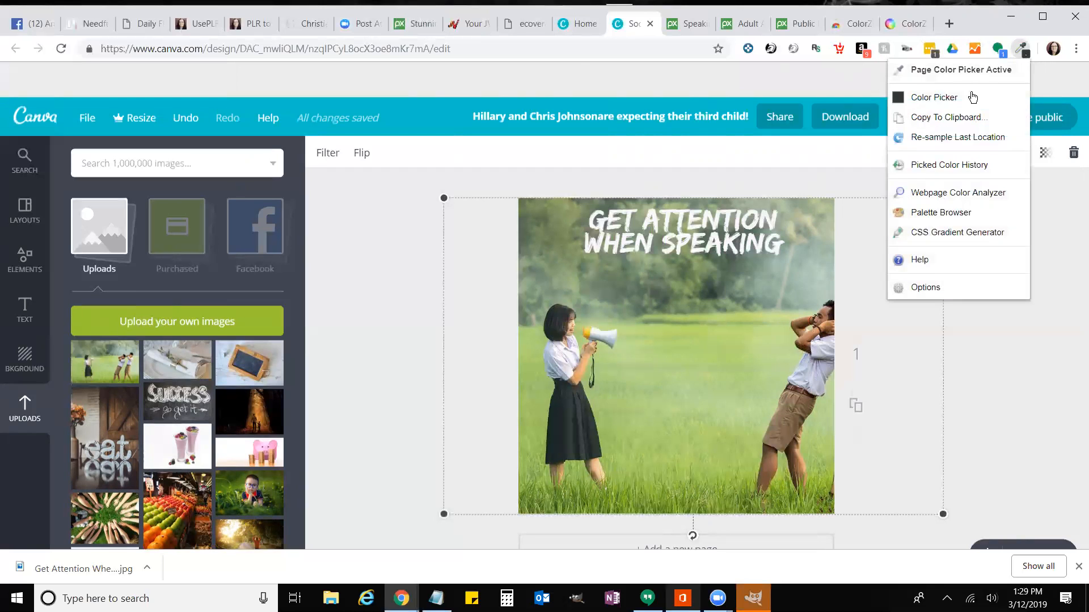
pyautogui.click(944, 100)
pyautogui.click(944, 96)
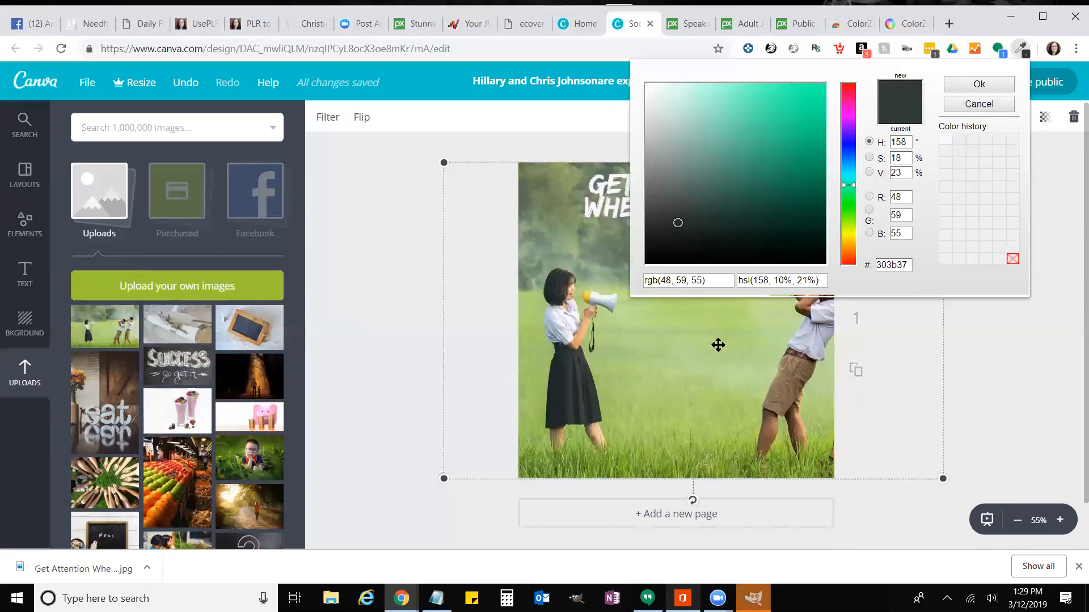
pyautogui.click(688, 413)
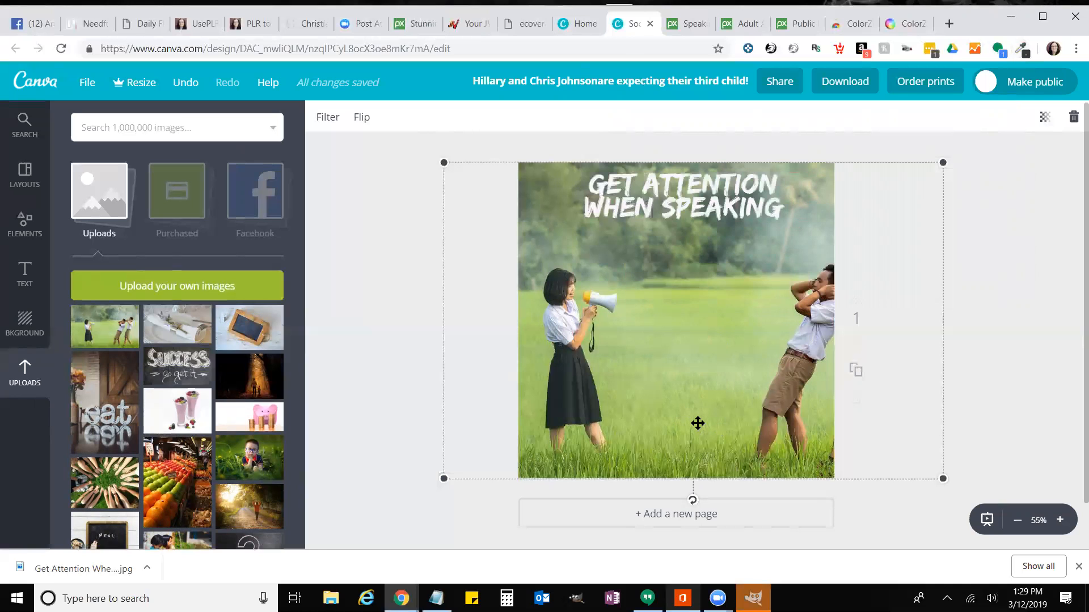
# Step: Check the picked color history in ColorZilla and dismiss it without choosing a color
pyautogui.click(1023, 51)
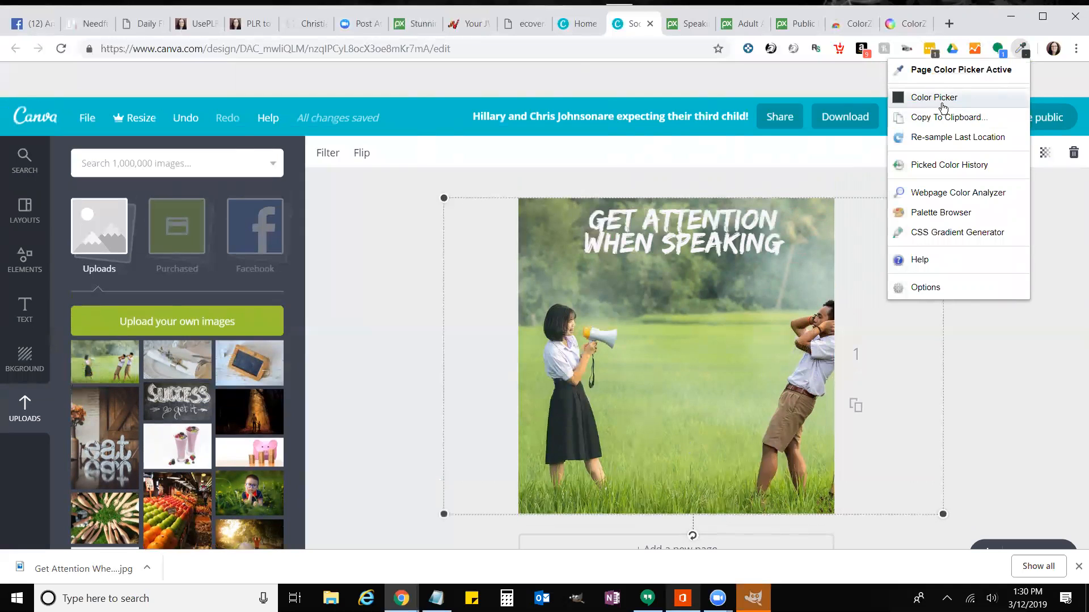
pyautogui.click(945, 167)
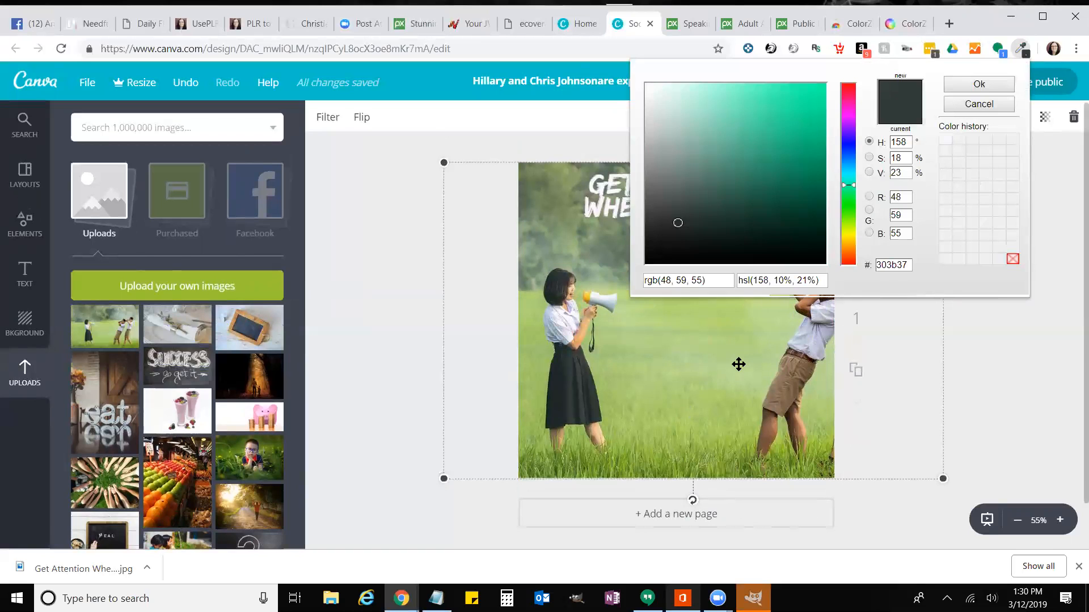
pyautogui.click(739, 364)
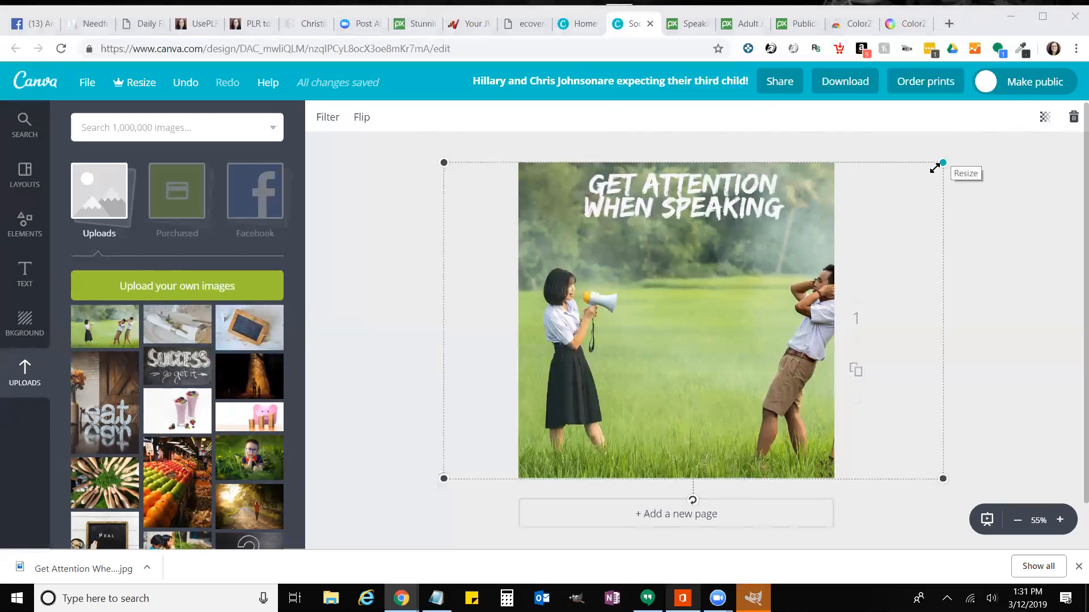
# Step: Try the Cali, Drama, Edge and Epic filters in turn on the background photo
pyautogui.click(358, 271)
pyautogui.click(627, 319)
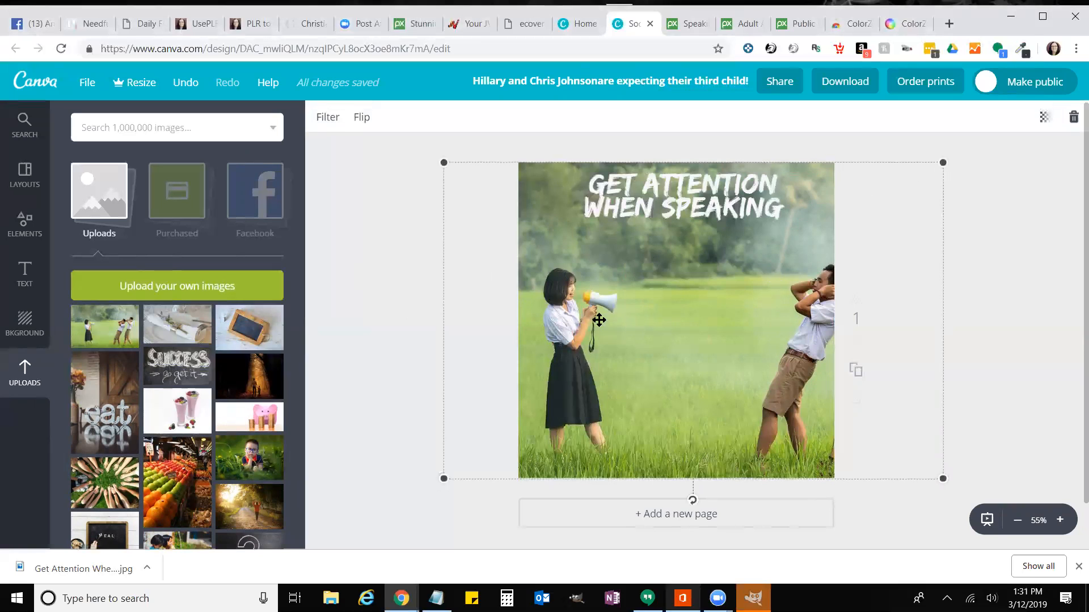
pyautogui.click(328, 117)
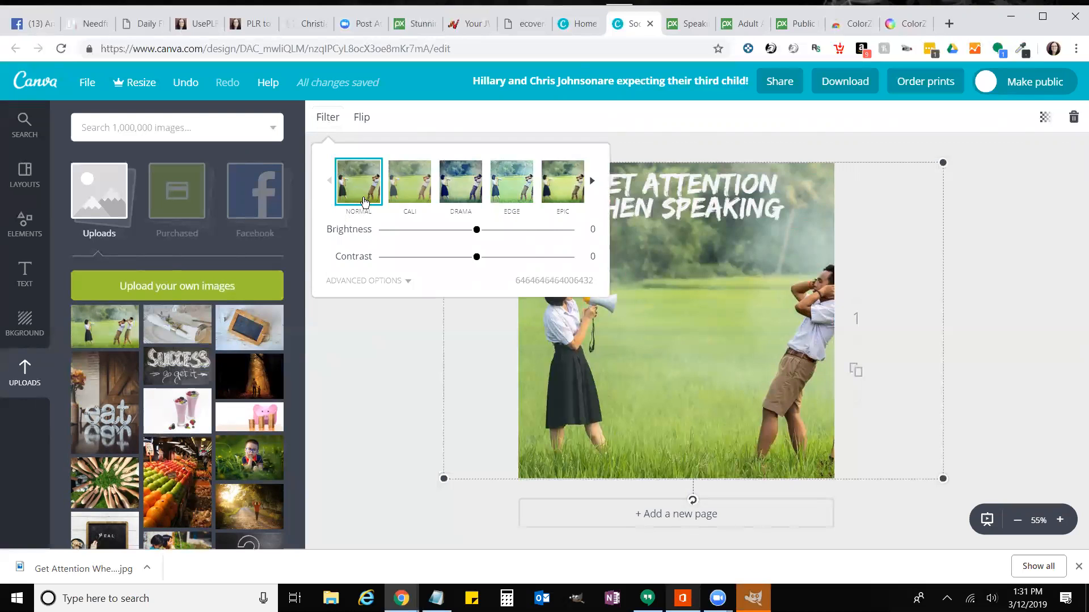
pyautogui.click(406, 191)
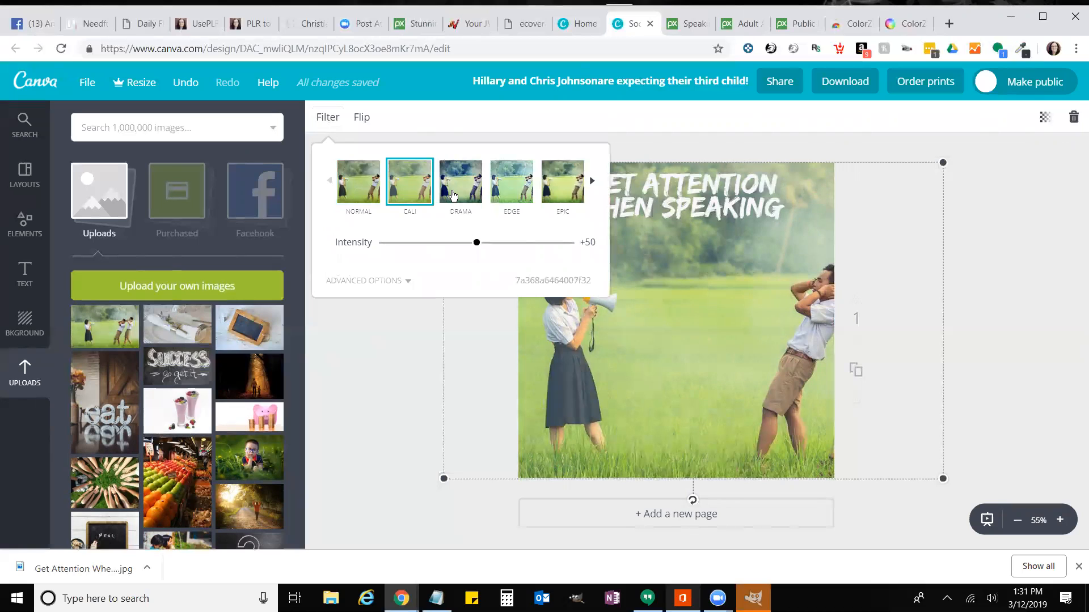
pyautogui.click(452, 195)
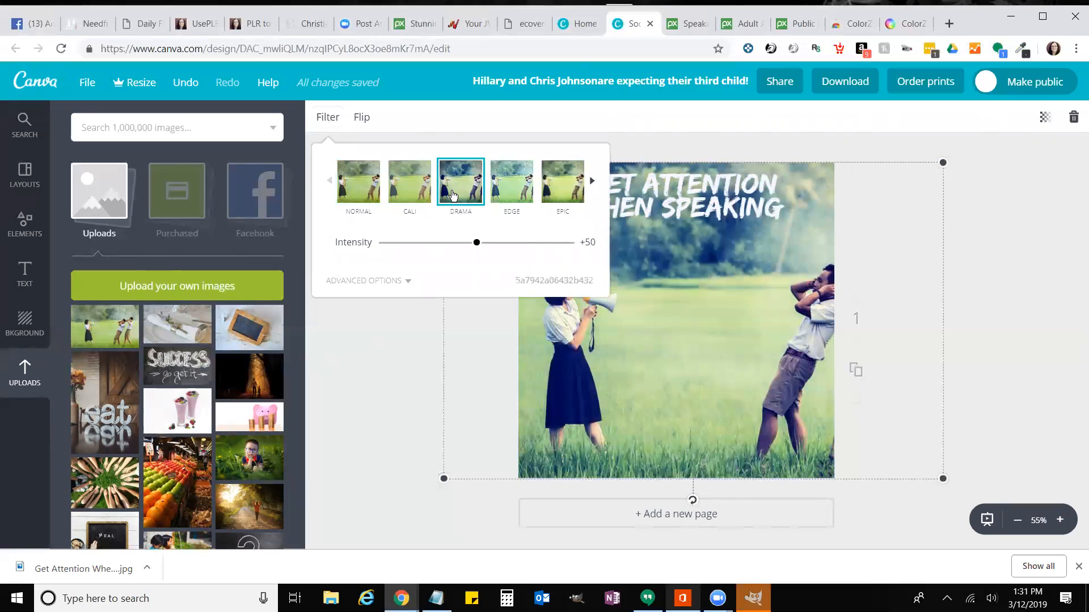
pyautogui.click(512, 197)
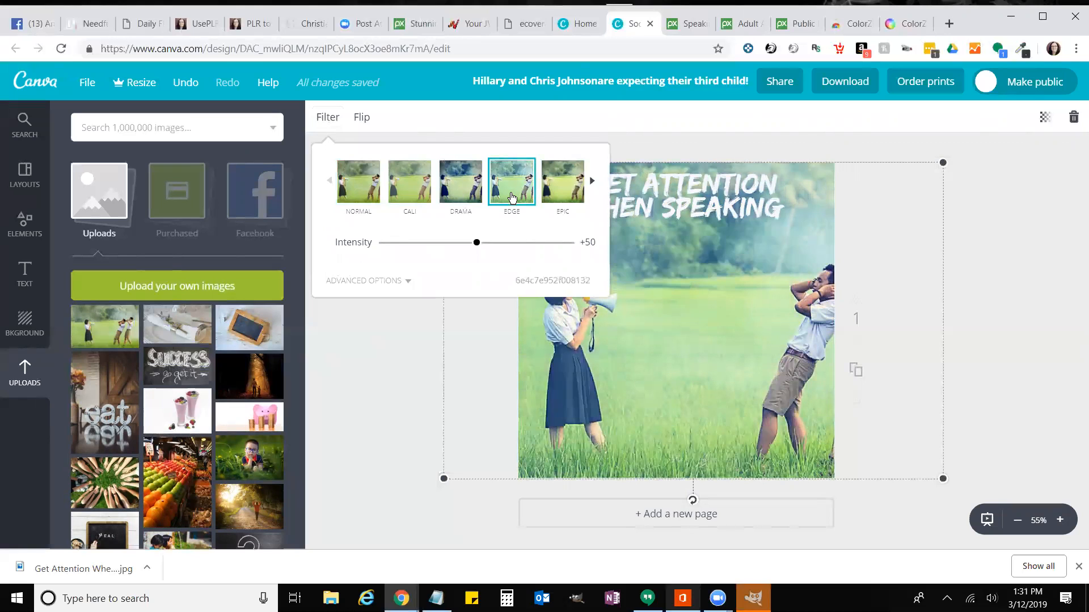
pyautogui.click(569, 192)
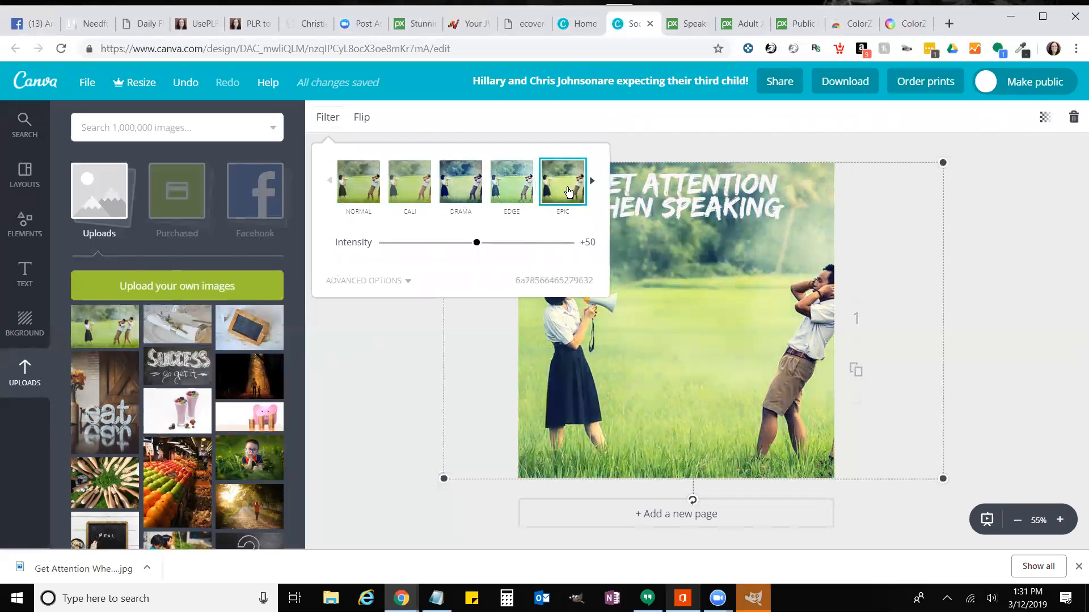
# Step: Browse the remaining photo filters and try Festive, Grayscale, Nordic and Retro on the background photo
pyautogui.scroll(-1, 316, 186)
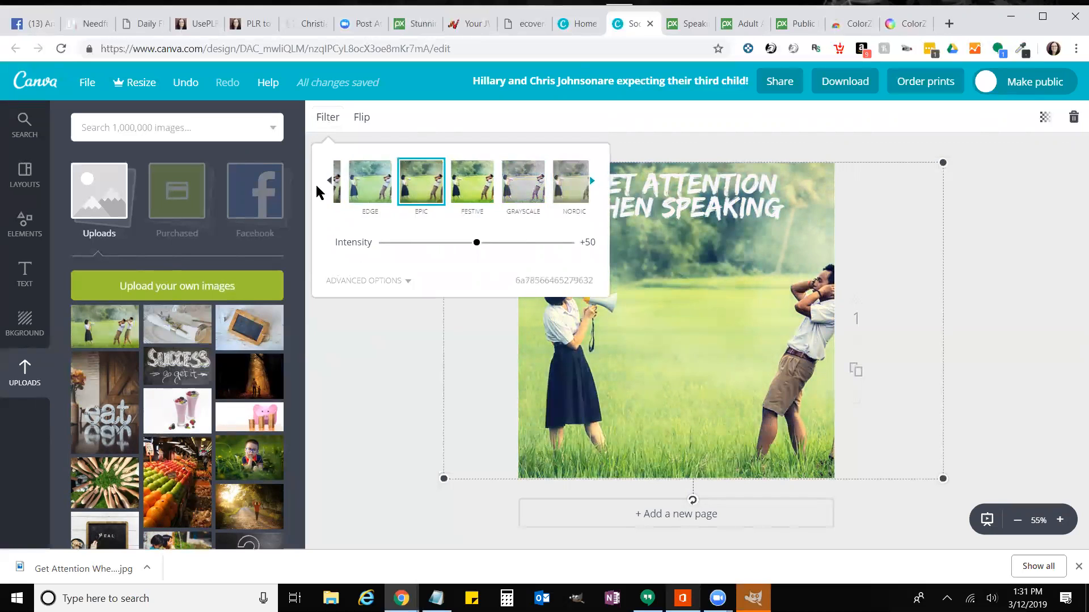
pyautogui.scroll(-1, 317, 187)
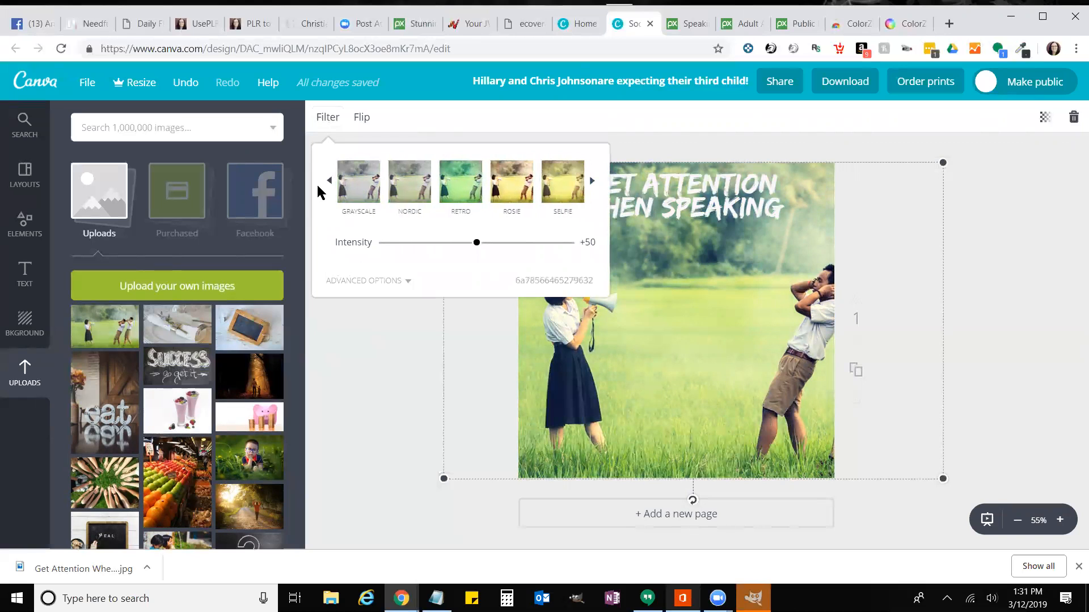
pyautogui.click(330, 180)
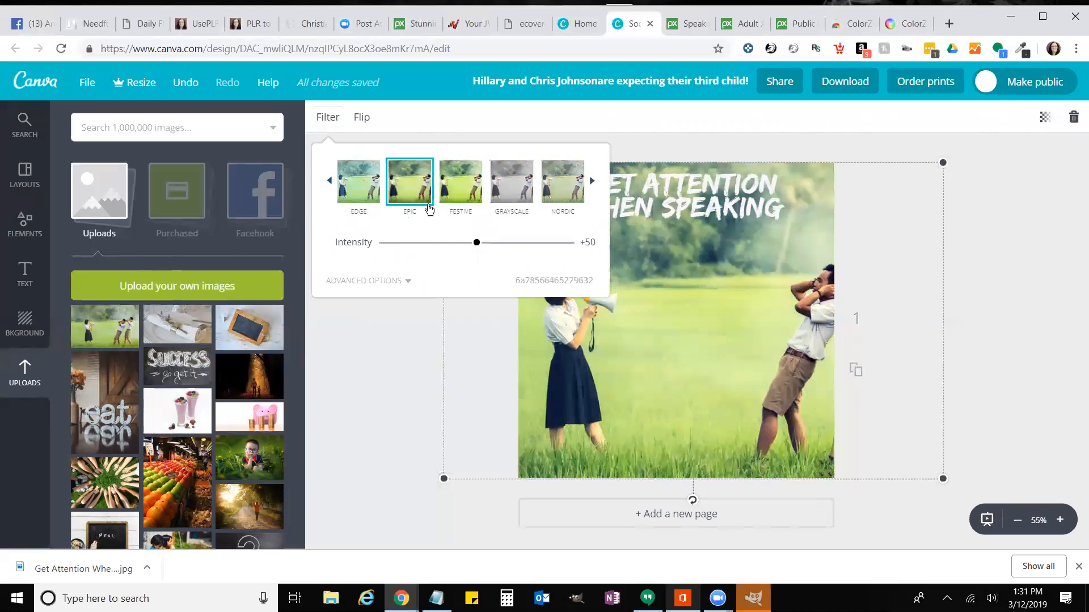
pyautogui.click(452, 194)
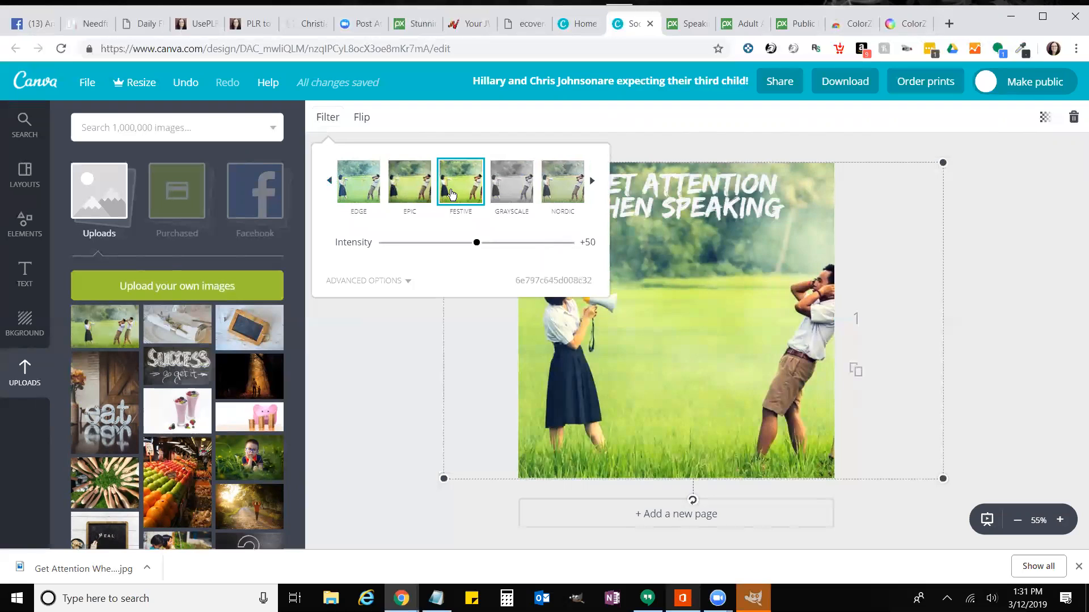
pyautogui.click(520, 189)
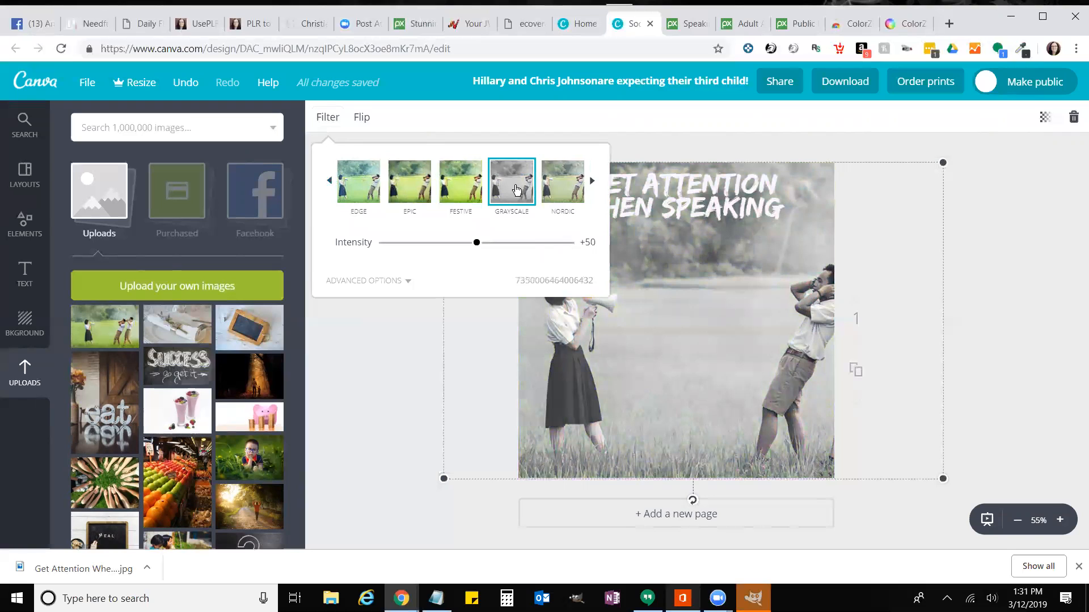
pyautogui.click(552, 189)
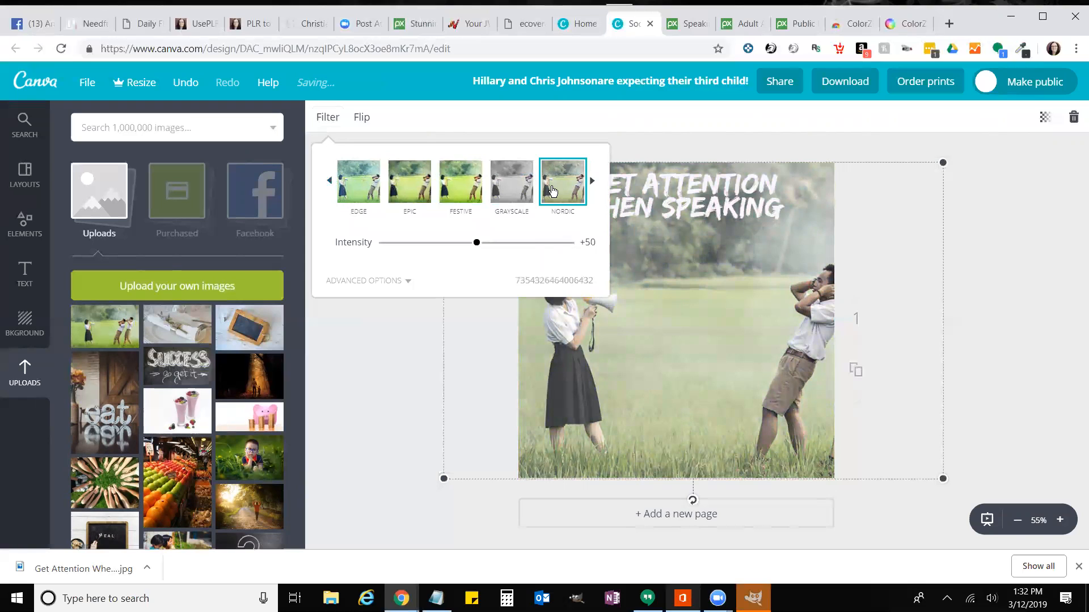
pyautogui.click(593, 181)
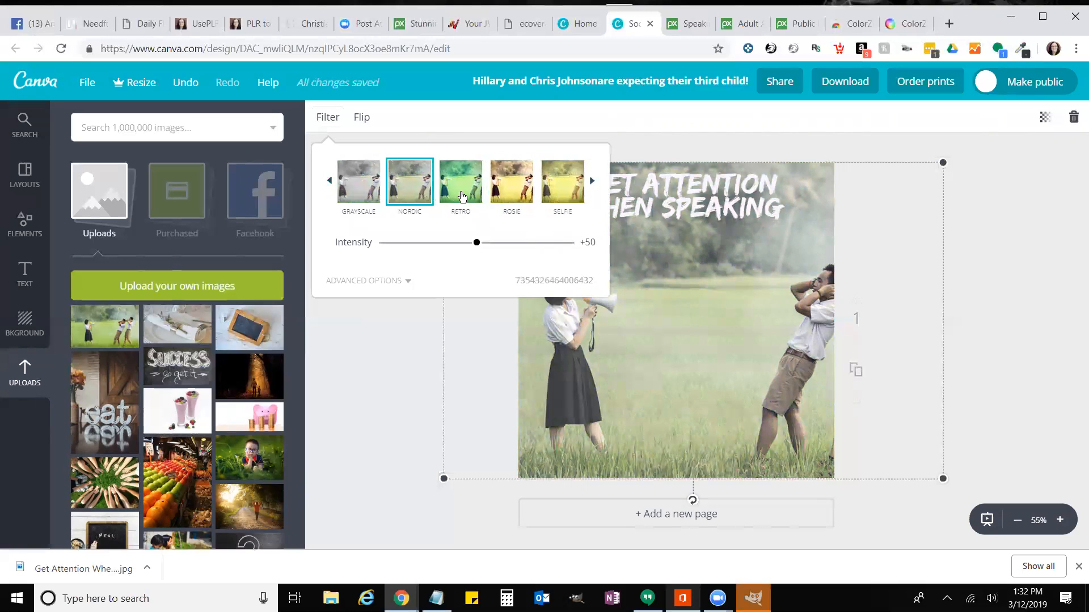
pyautogui.click(462, 197)
# Step: Apply the Festive filter to the background photo and close the filter options
pyautogui.click(330, 182)
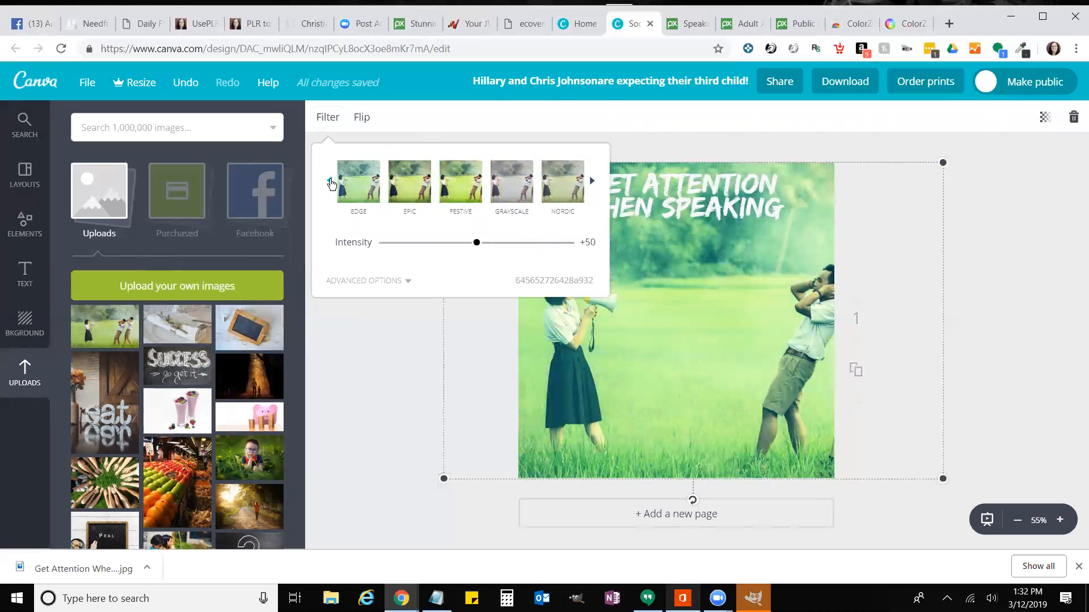
pyautogui.click(460, 183)
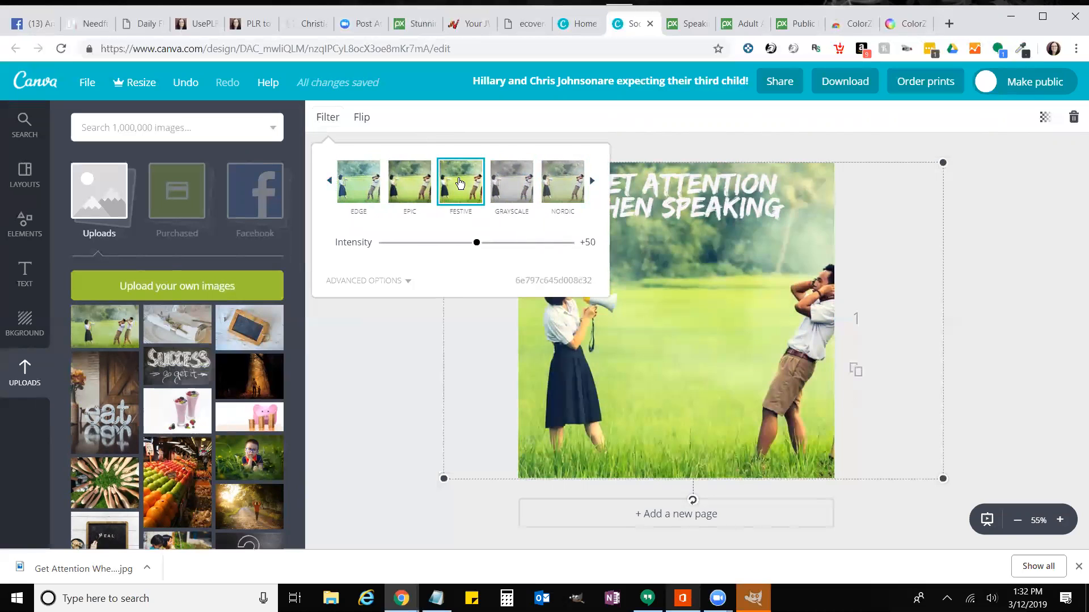
pyautogui.click(369, 336)
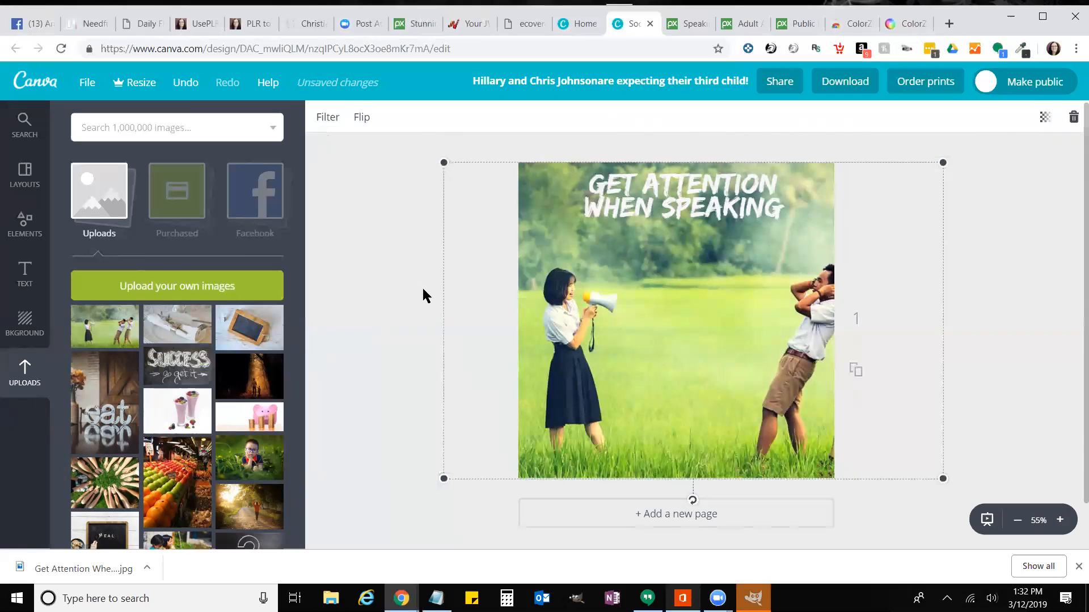
# Step: Insert a line break after "GET" in the title so that "ATTENTION" starts a new line
pyautogui.click(699, 203)
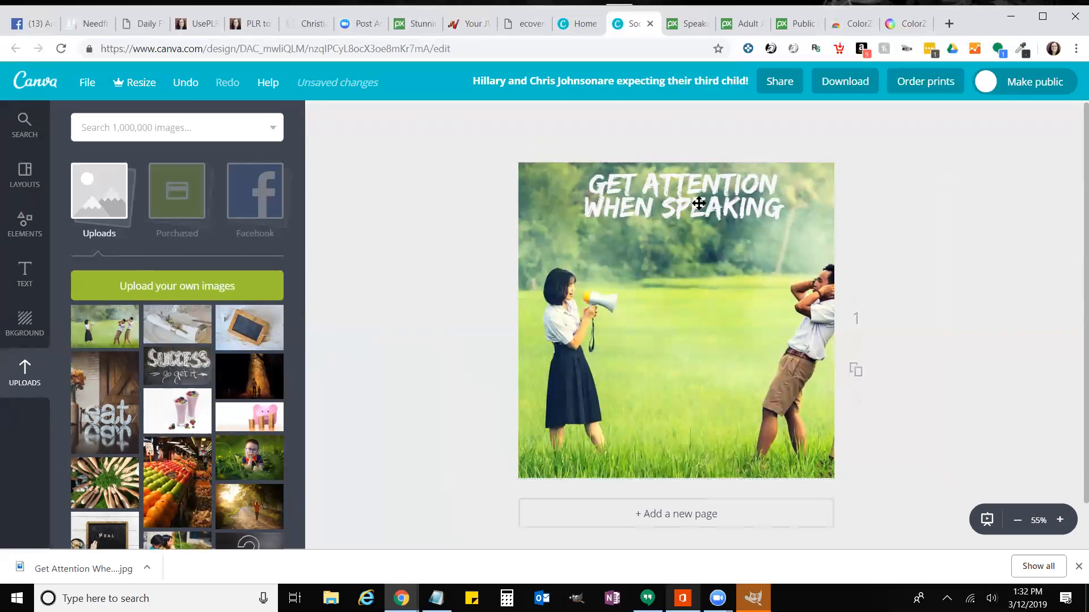
pyautogui.doubleClick(699, 204)
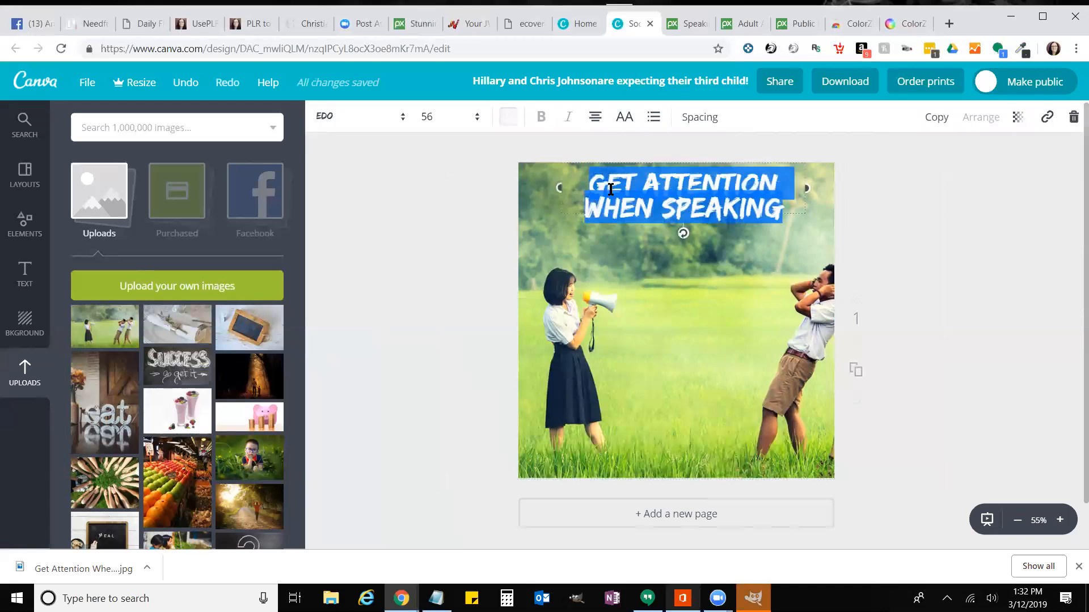
pyautogui.click(777, 181)
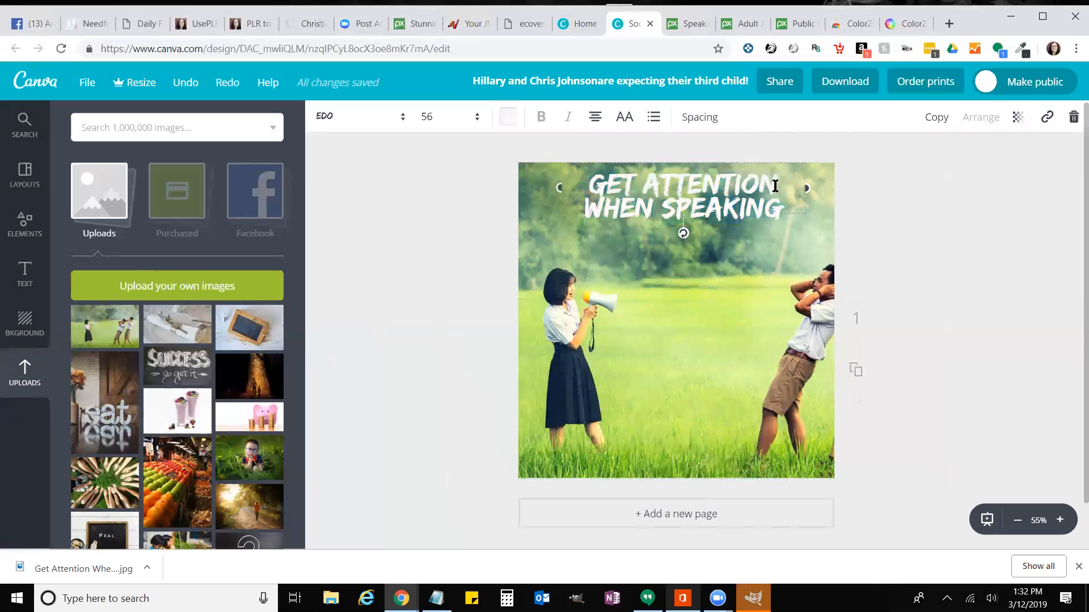
pyautogui.doubleClick(645, 185)
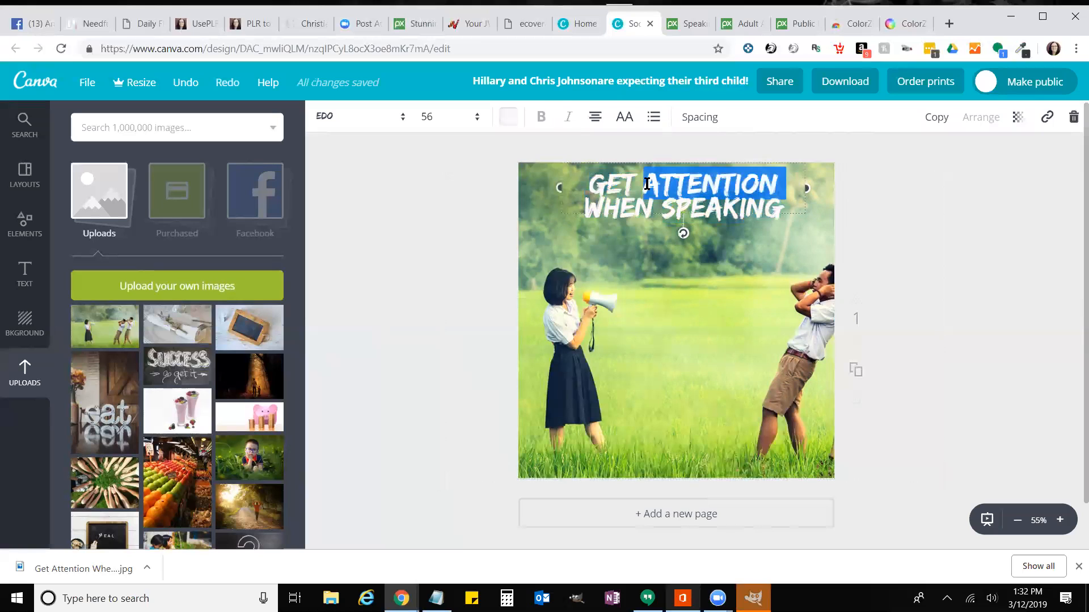
pyautogui.click(668, 186)
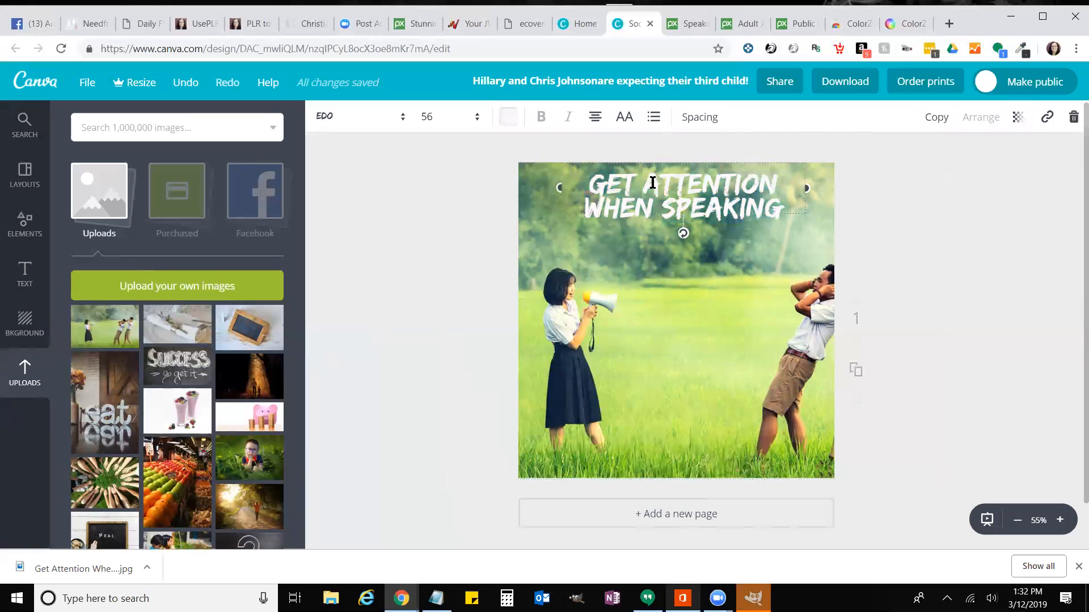
pyautogui.press('Return')
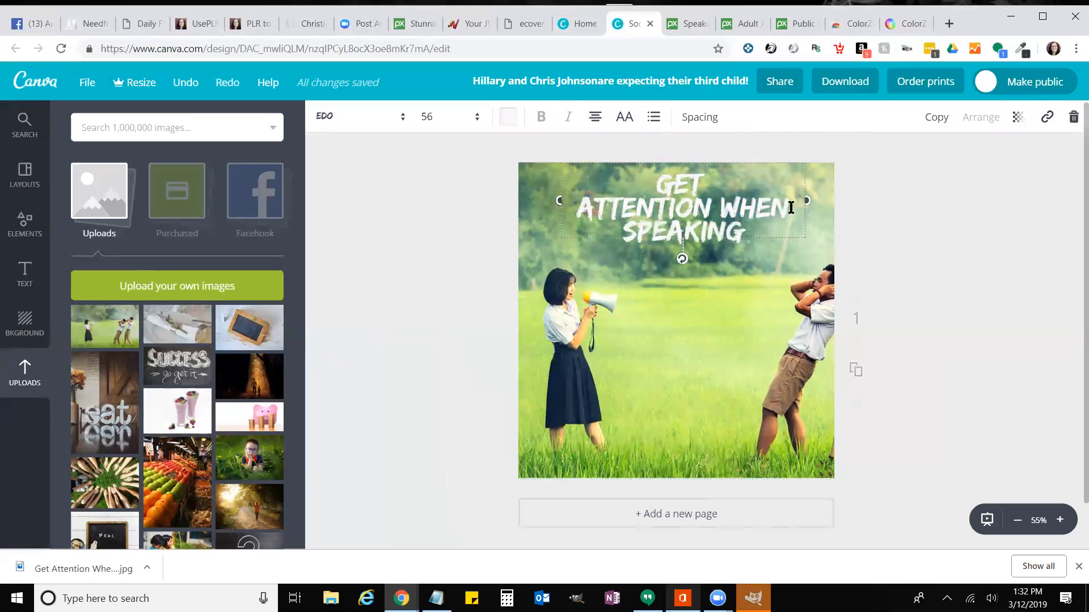
pyautogui.tripleClick(666, 216)
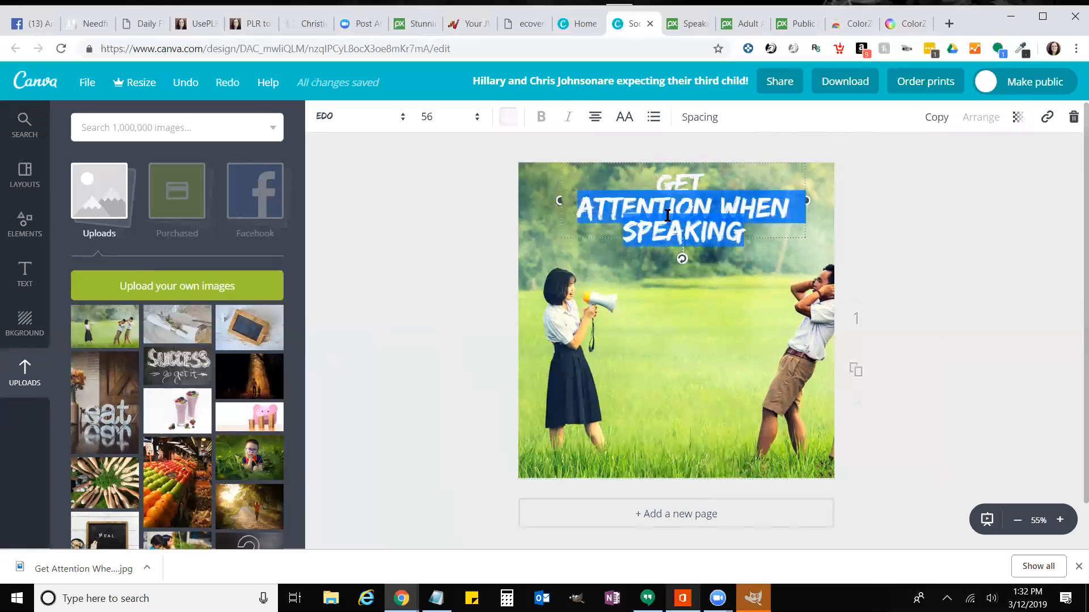
pyautogui.click(654, 182)
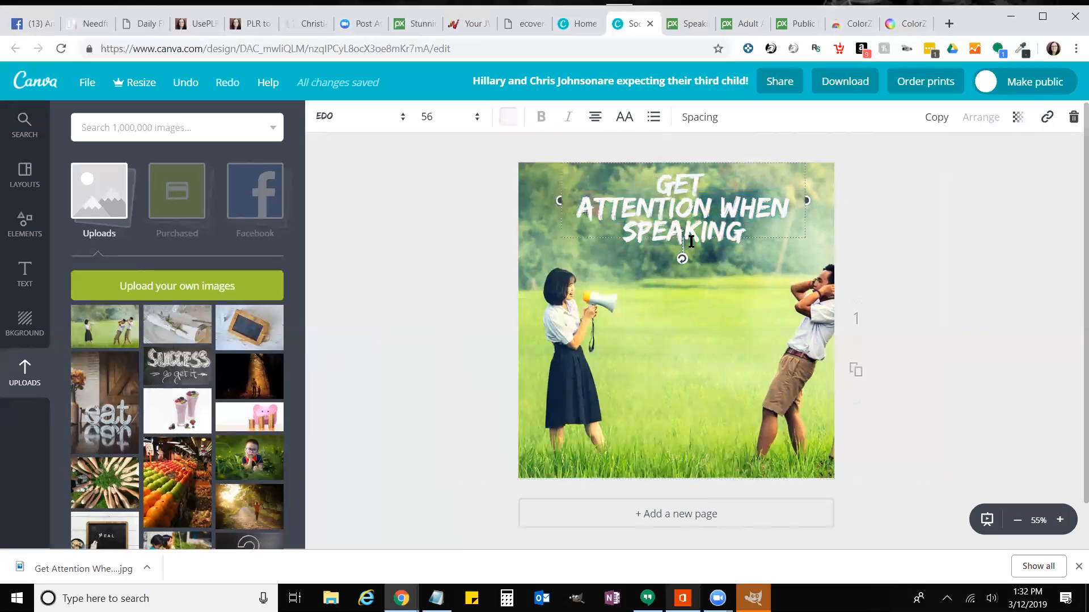
# Step: Narrow the title's text box so the words stack on four lines, and reposition it centered in the upper part of the photo
pyautogui.moveTo(727, 220)
pyautogui.mouseDown()
pyautogui.moveTo(739, 248)
pyautogui.moveTo(735, 236)
pyautogui.mouseUp()
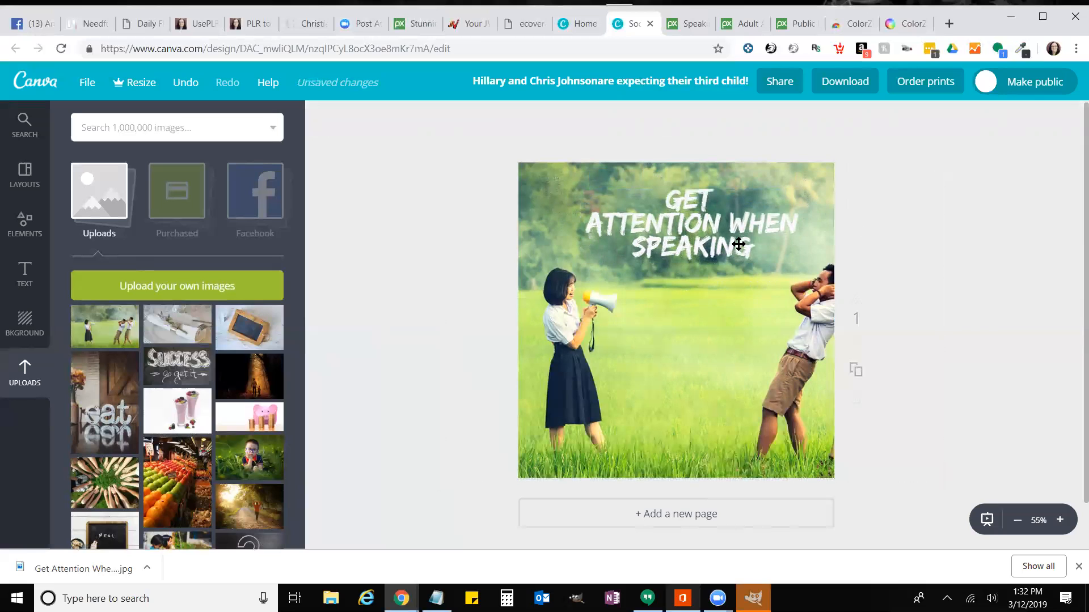
pyautogui.click(640, 247)
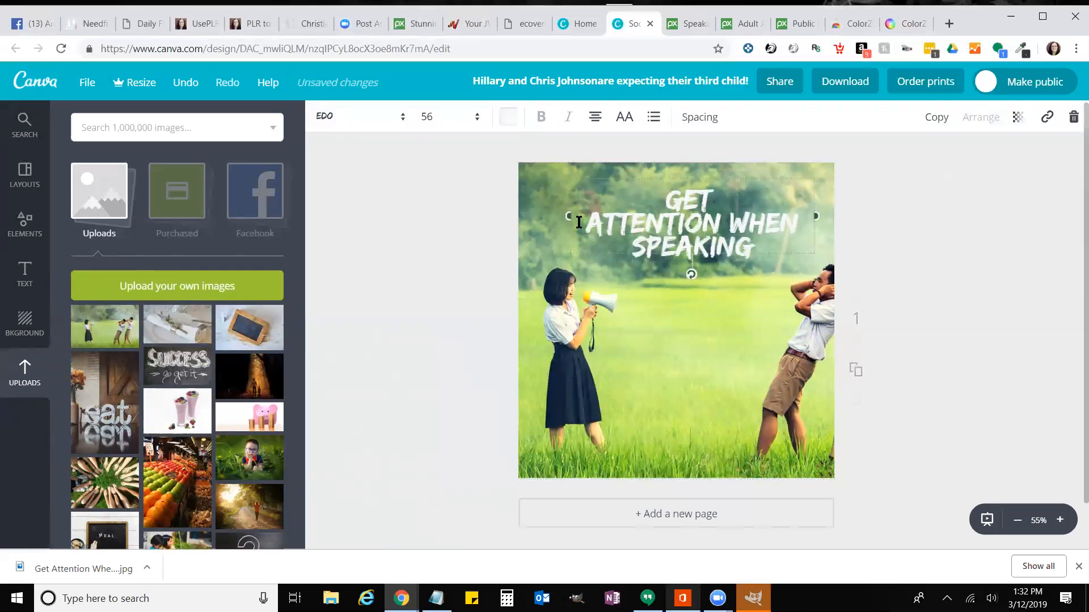
pyautogui.moveTo(569, 216); pyautogui.dragTo(629, 215)
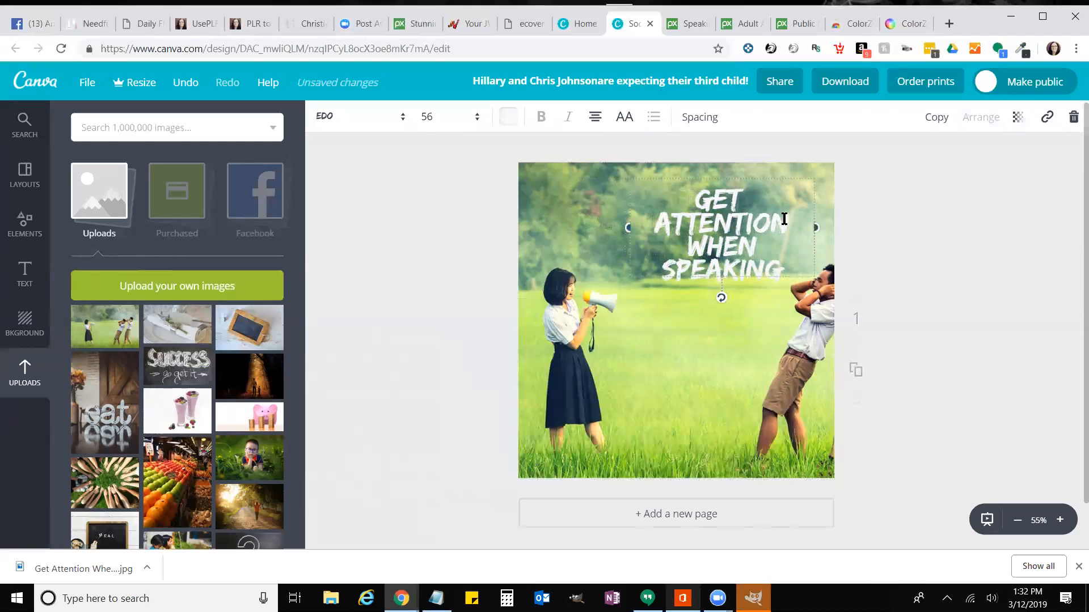
pyautogui.click(833, 196)
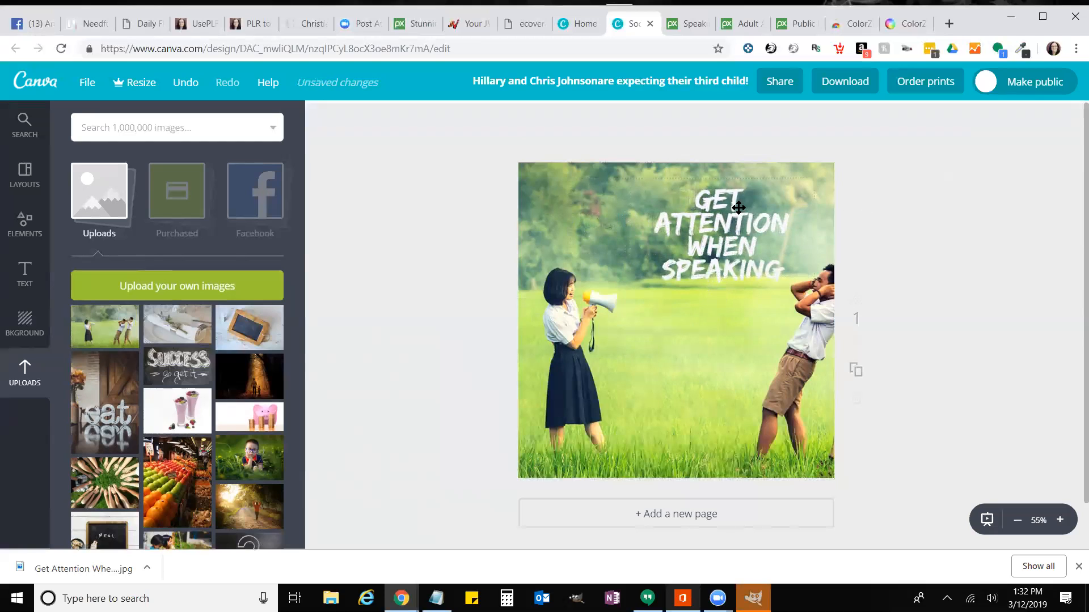
pyautogui.moveTo(738, 207); pyautogui.dragTo(701, 202)
# Step: Set the font size of the entire "GET ATTENTION WHEN SPEAKING" title to 72
pyautogui.click(686, 238)
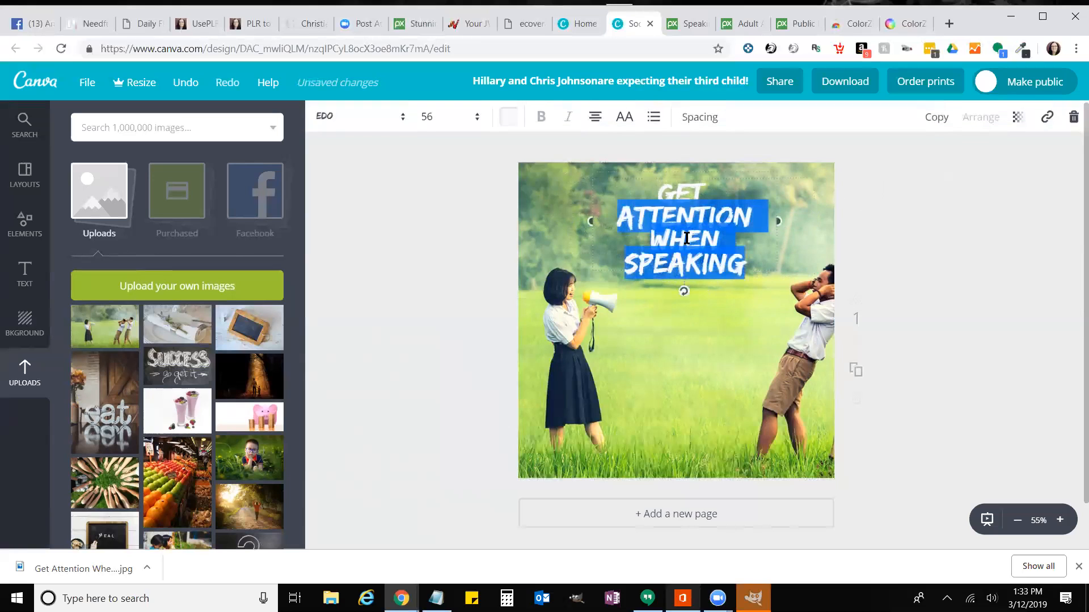
pyautogui.moveTo(658, 194); pyautogui.dragTo(741, 269)
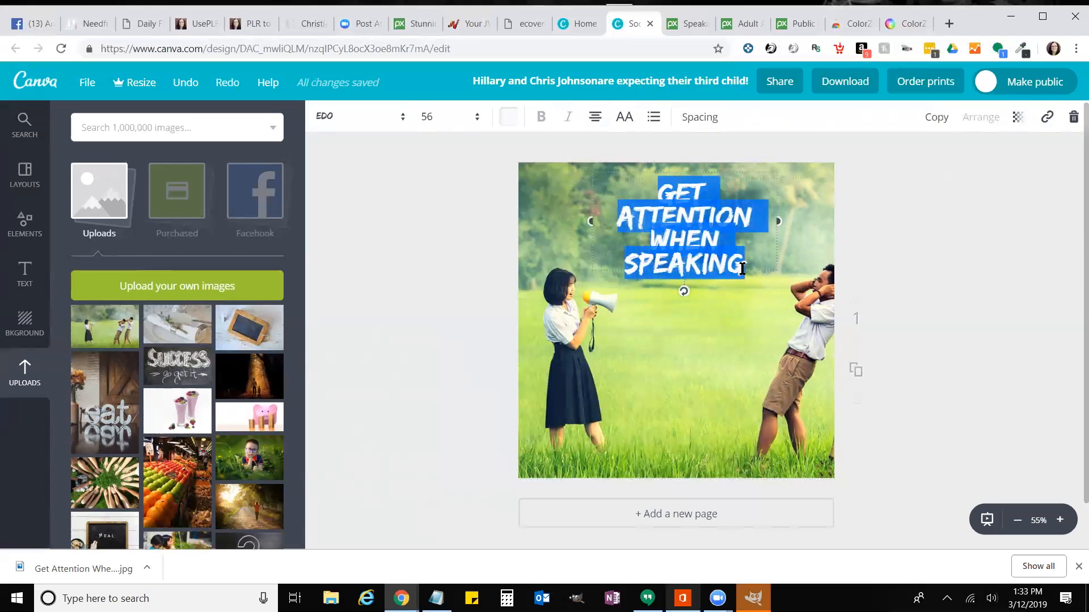
pyautogui.click(432, 119)
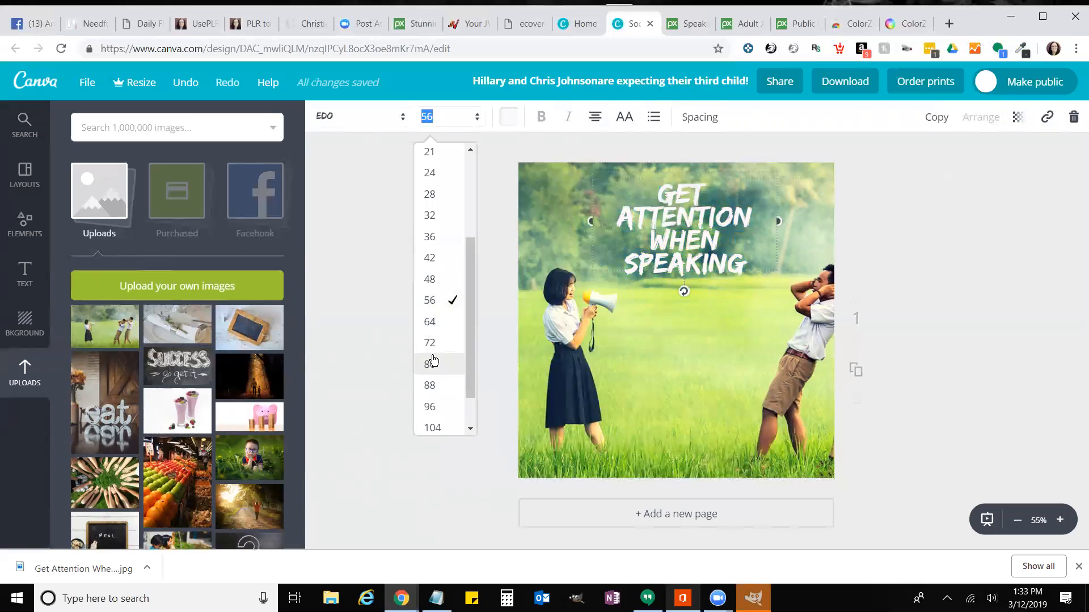
pyautogui.click(431, 343)
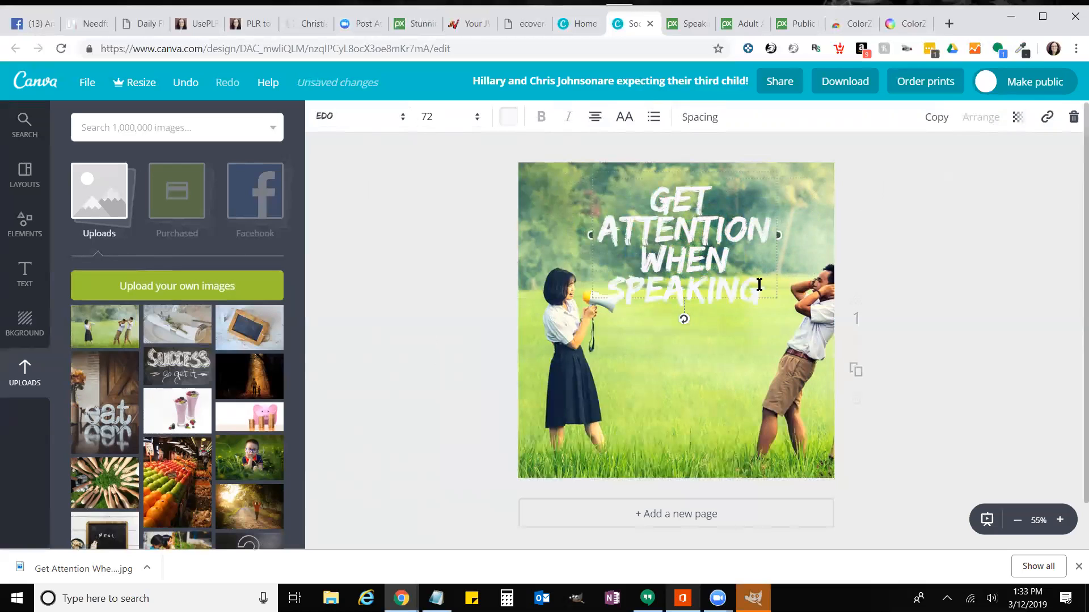
# Step: Move the title up to the top edge of the photo, at about 190, -34, keeping it horizontally near the center
pyautogui.click(447, 296)
pyautogui.press('Up')
pyautogui.press('Up')
pyautogui.press('Up')
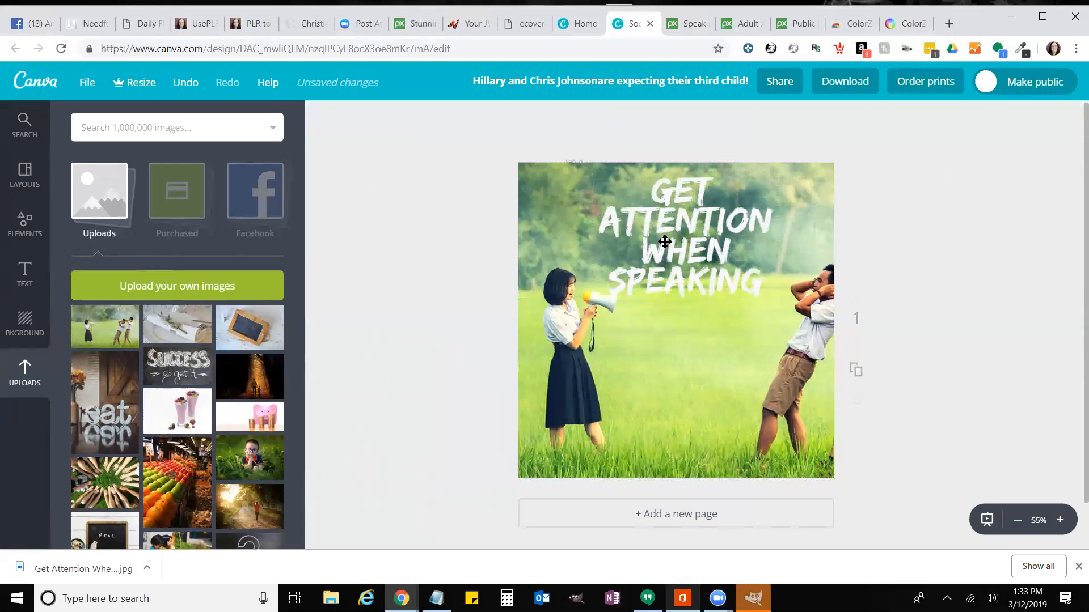
pyautogui.press('Left')
pyautogui.press('Left')
pyautogui.press('Left')
pyautogui.press('Left')
pyautogui.press('Down')
pyautogui.press('Down')
pyautogui.press('Right')
pyautogui.press('Right')
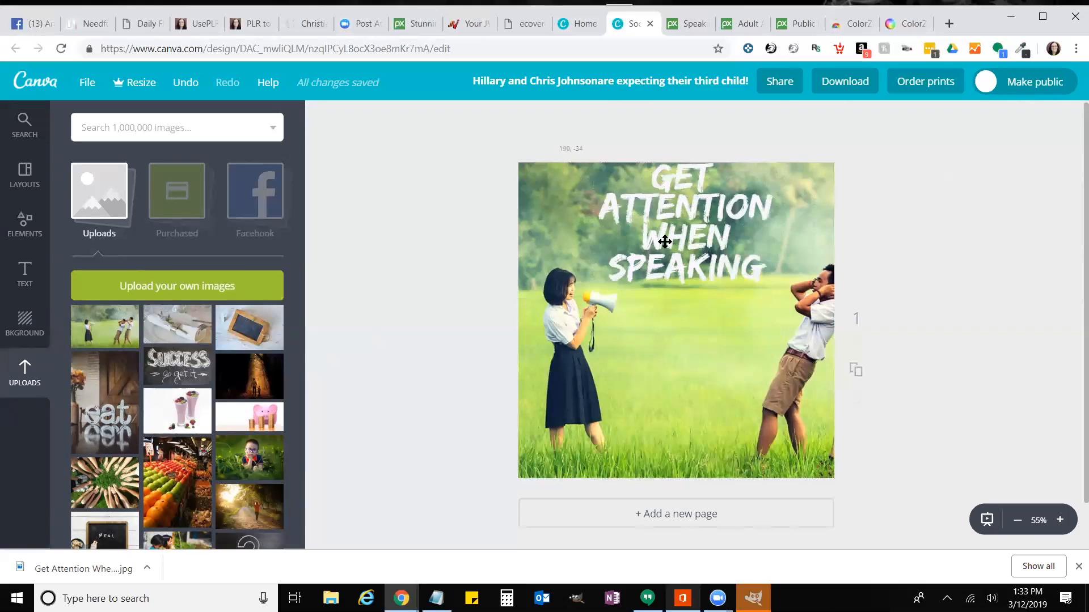
pyautogui.moveTo(664, 242); pyautogui.dragTo(666, 244)
pyautogui.click(502, 319)
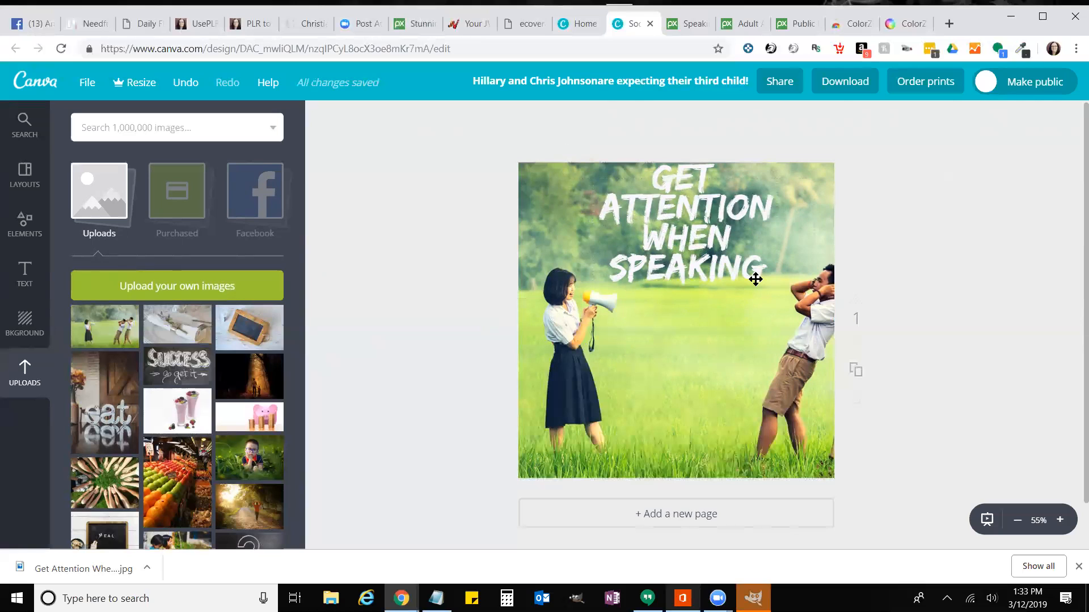
# Step: Shift the title slightly down so there is a small gap between "GET" and the photo's top edge
pyautogui.doubleClick(700, 231)
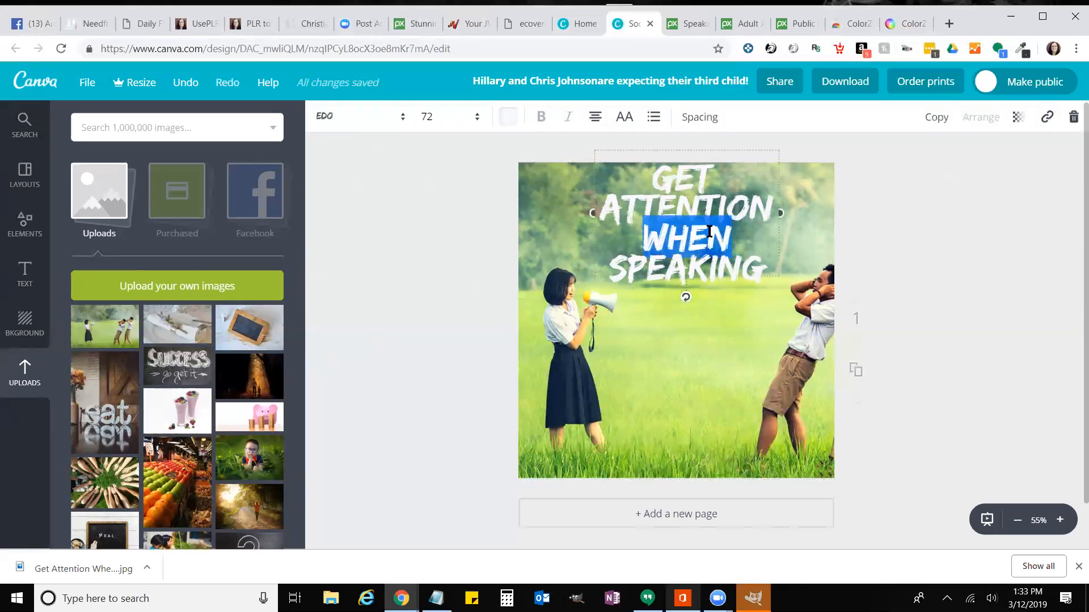
pyautogui.press('Escape')
pyautogui.click(858, 259)
pyautogui.moveTo(670, 272); pyautogui.dragTo(673, 279)
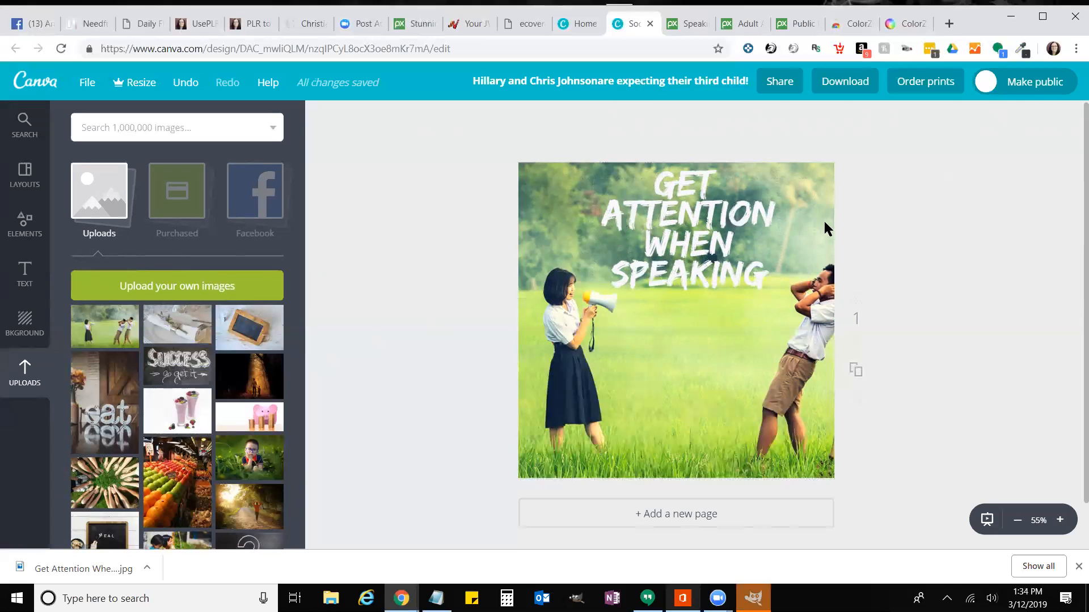
pyautogui.click(638, 221)
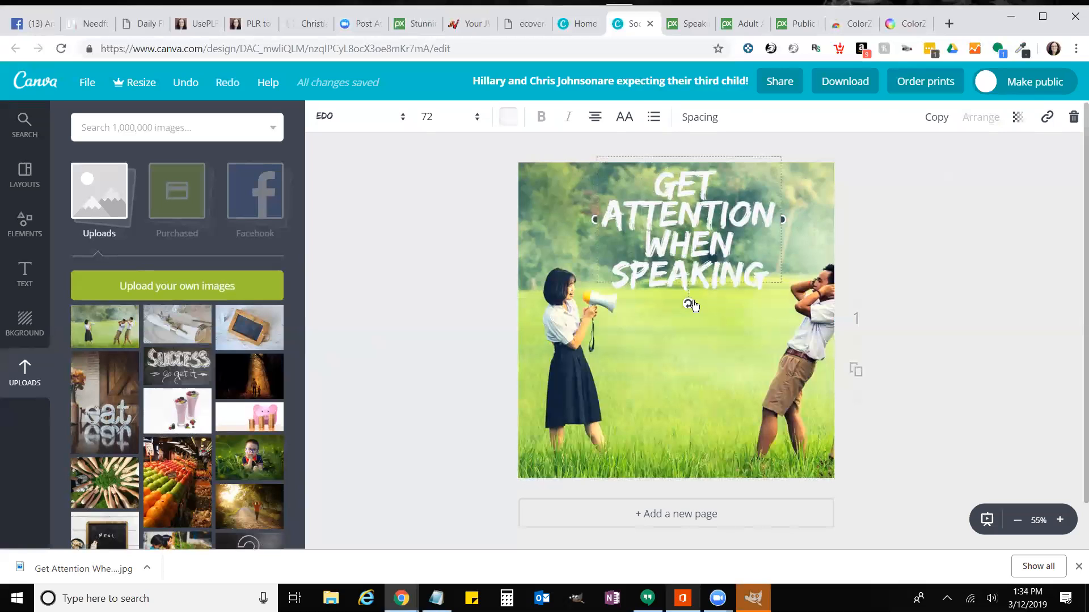
pyautogui.click(664, 331)
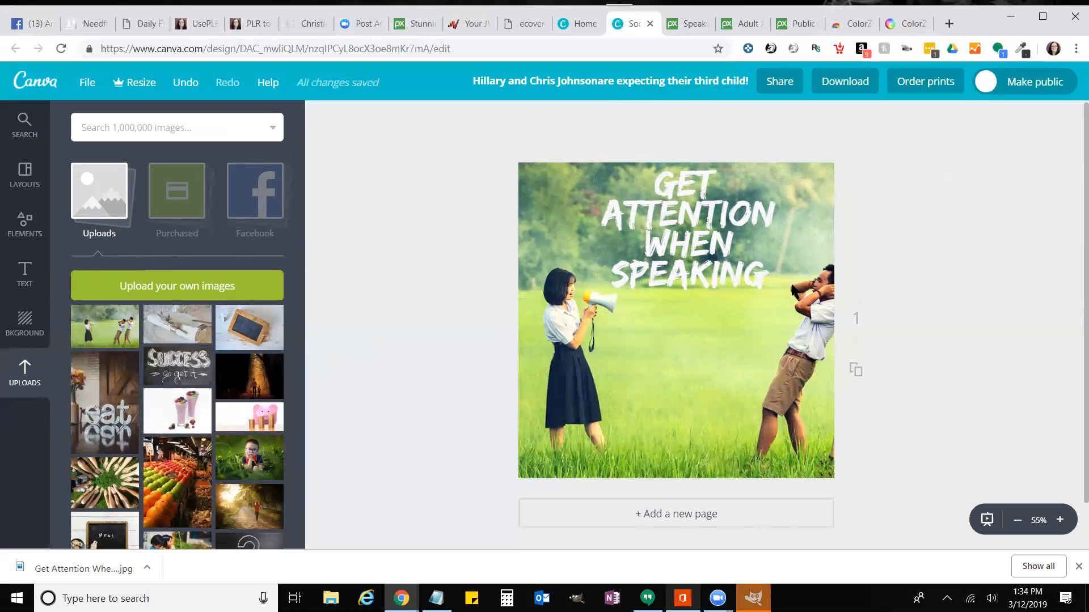
# Step: Download the design as a PNG and open the "Get Attention" JPG from the browser's downloads, closing the download message
pyautogui.click(844, 87)
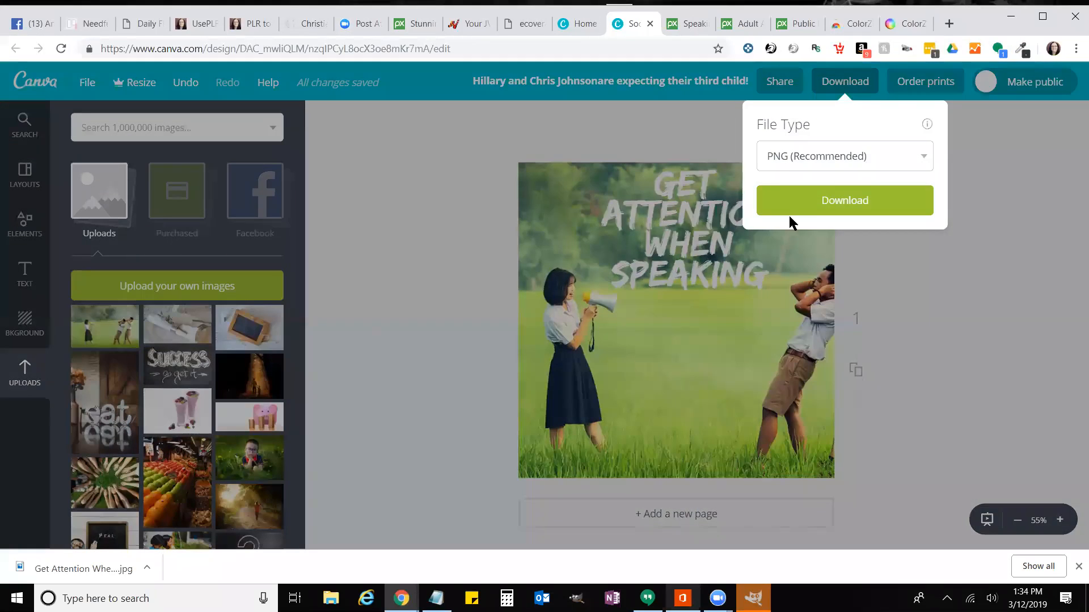
pyautogui.click(803, 215)
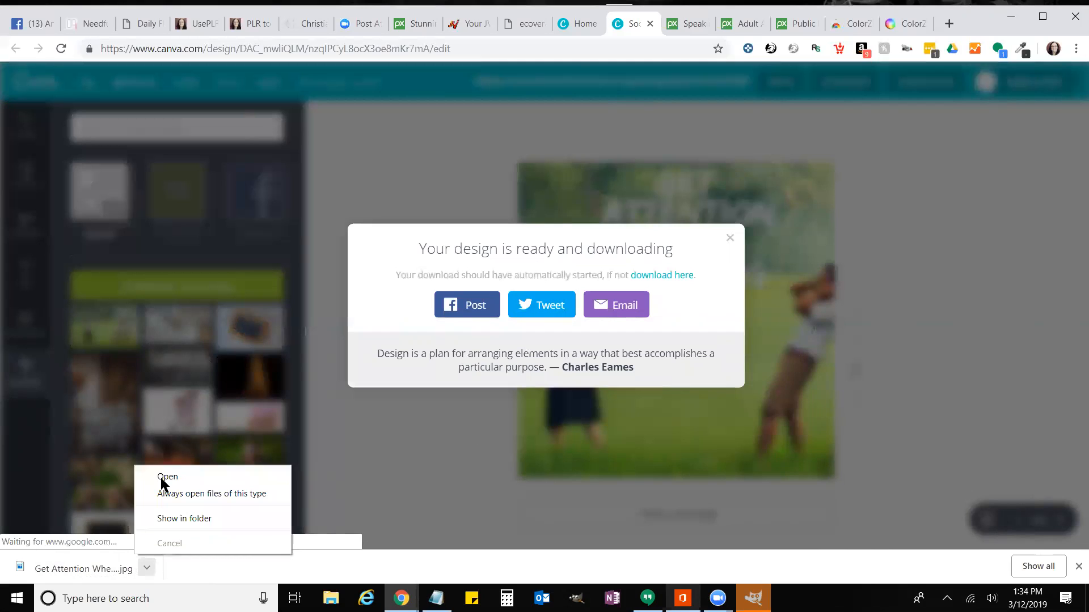
pyautogui.click(163, 479)
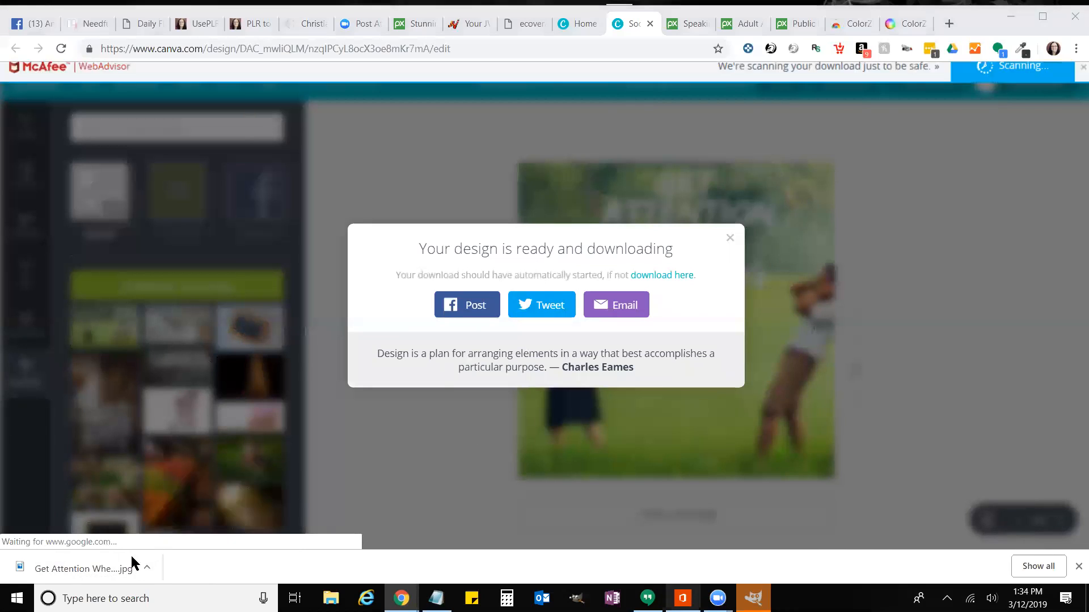
pyautogui.click(147, 568)
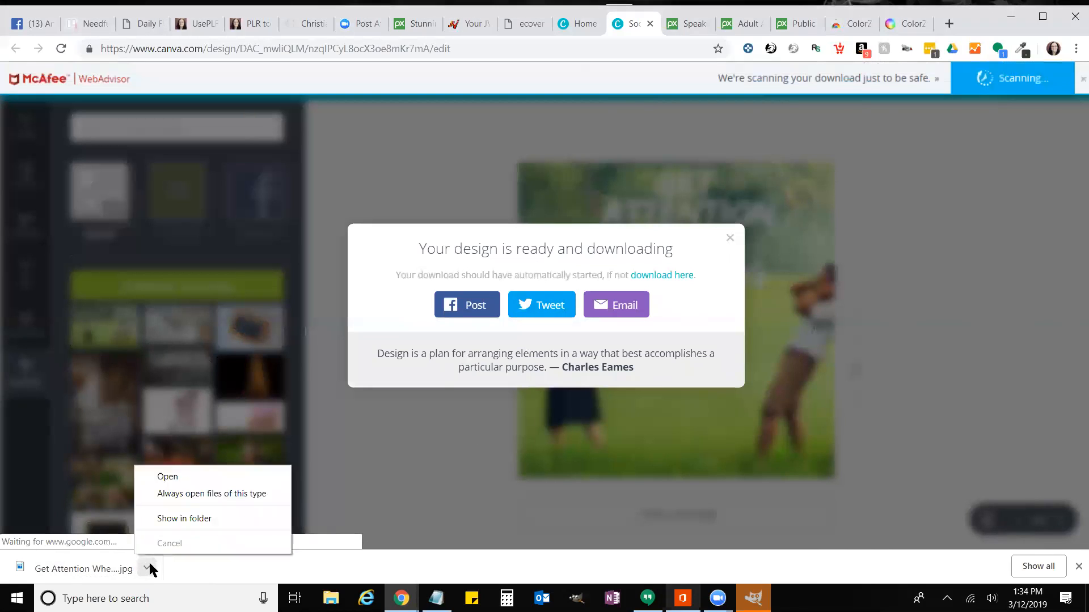
pyautogui.click(162, 477)
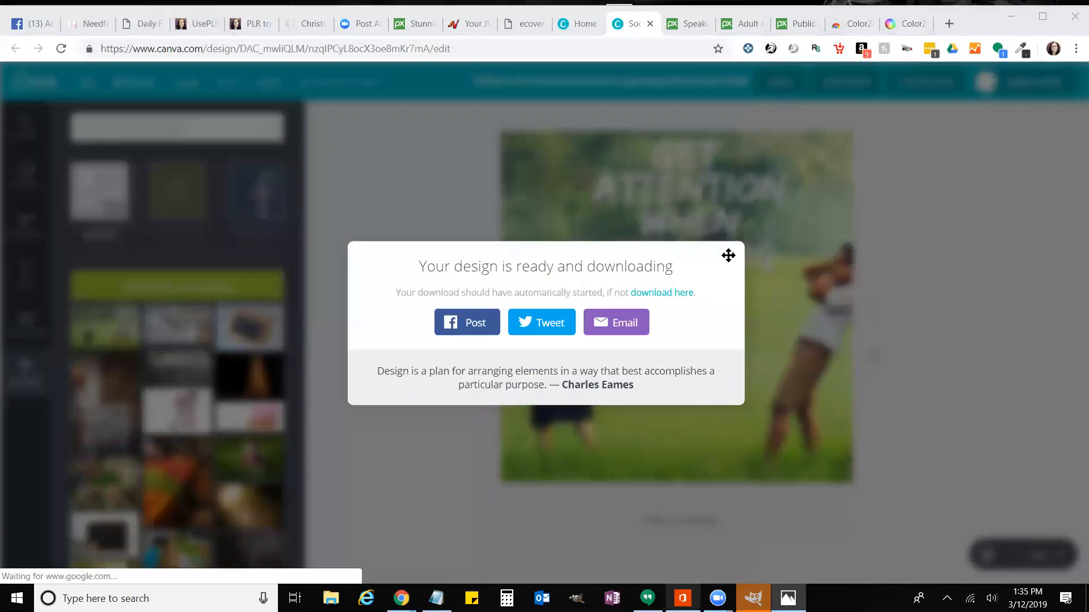
pyautogui.click(728, 256)
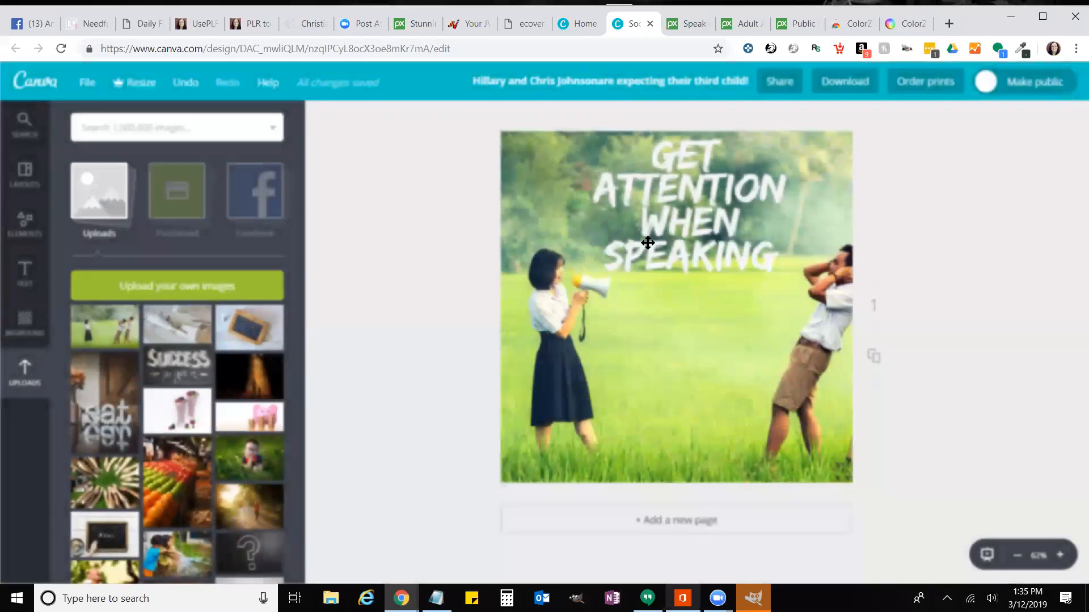
# Step: Change the font of the entire four-line title to Abril Fatface
pyautogui.click(667, 161)
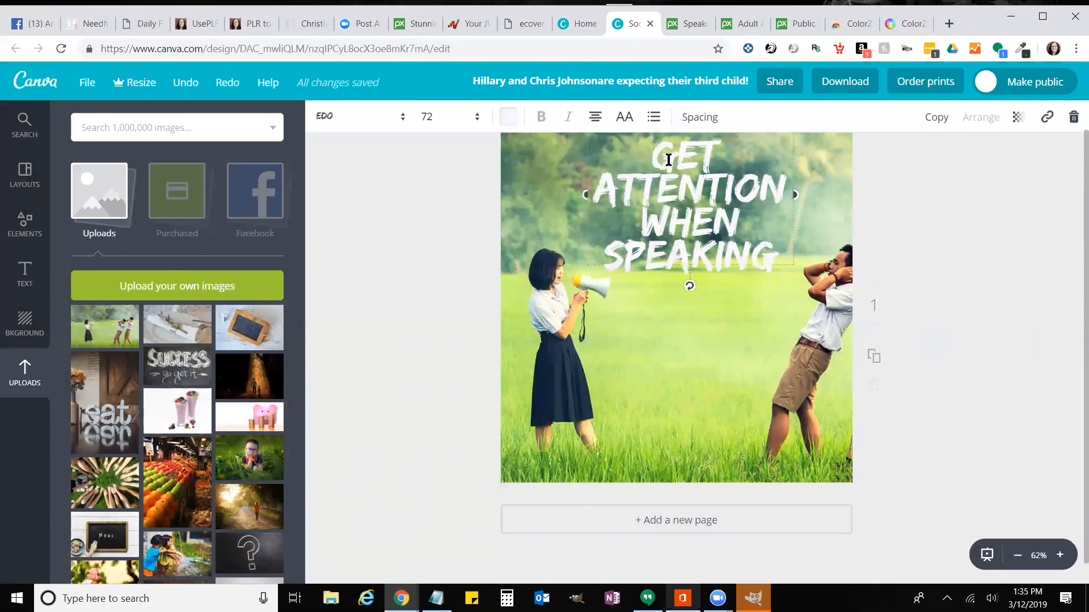
pyautogui.doubleClick(661, 160)
pyautogui.click(663, 171)
pyautogui.moveTo(652, 158); pyautogui.dragTo(765, 256)
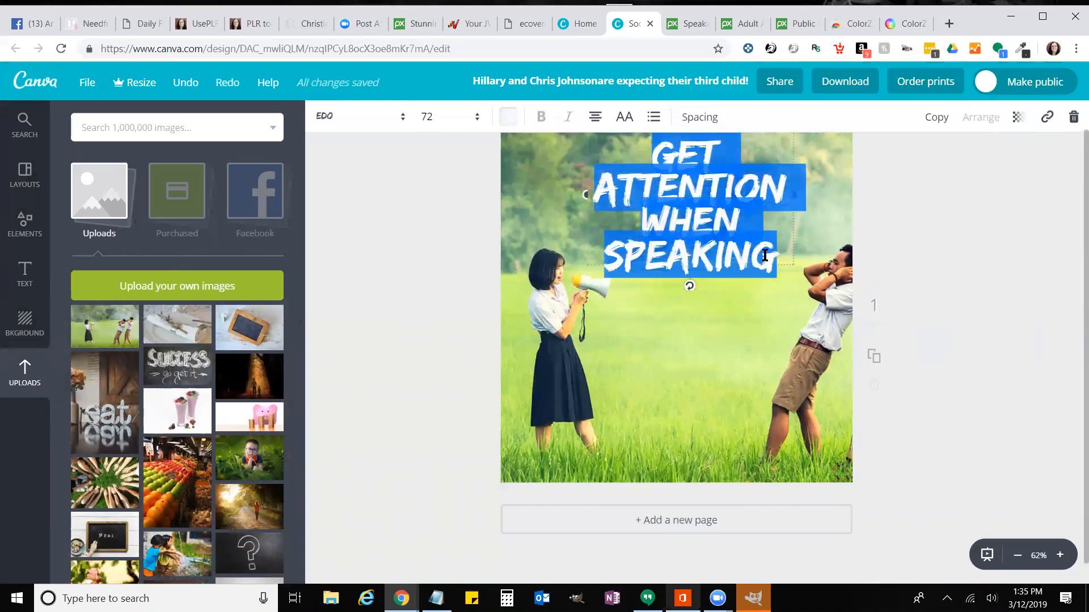
pyautogui.click(371, 123)
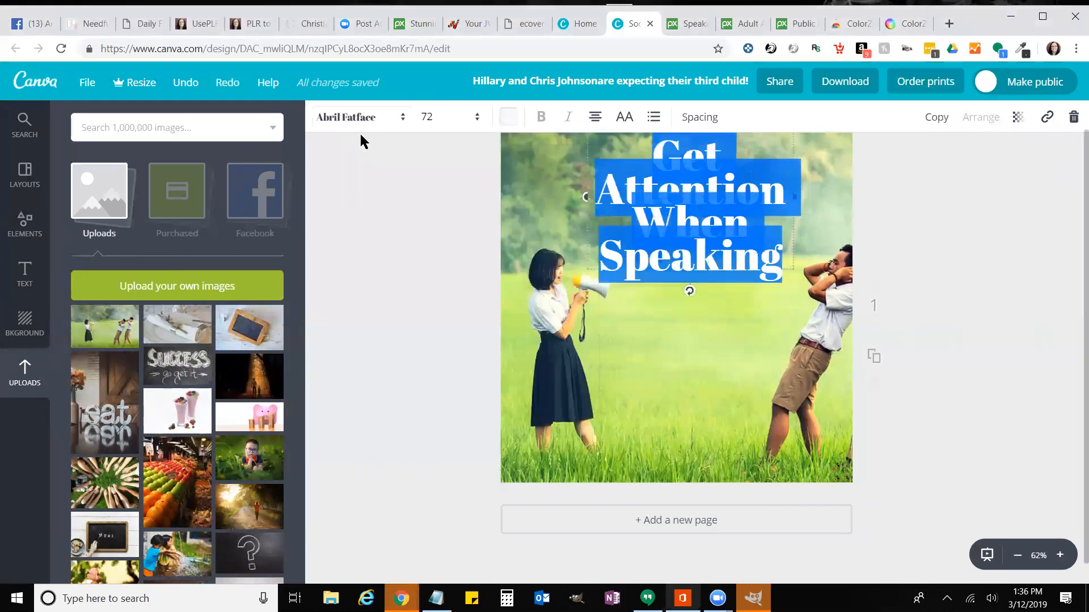
# Step: Try Advent Pro Medium and Advent Pro Bold as the title font
pyautogui.click(361, 122)
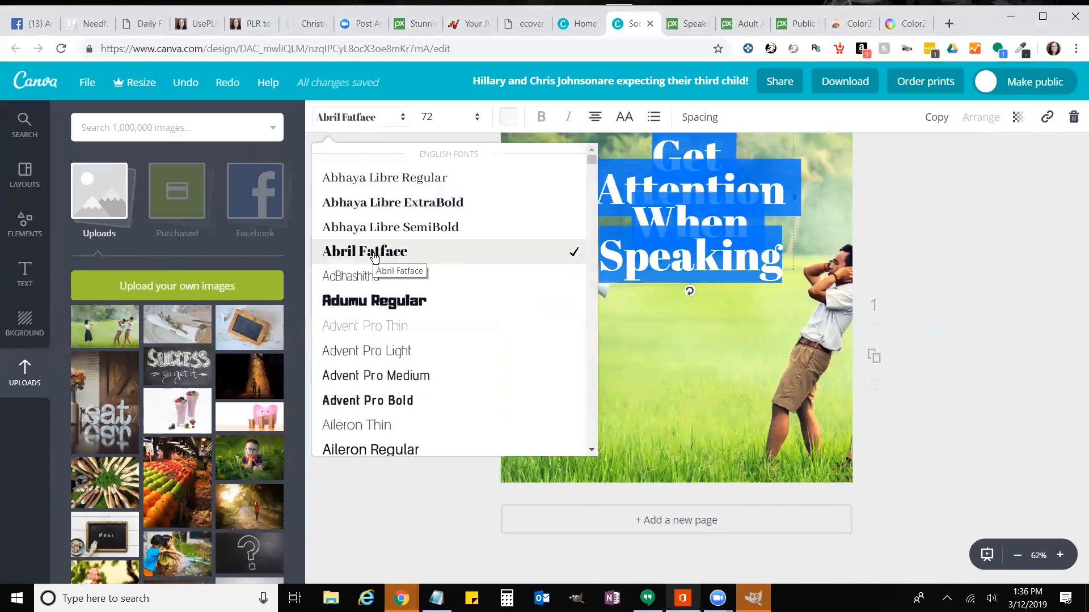
pyautogui.scroll(-2, 374, 258)
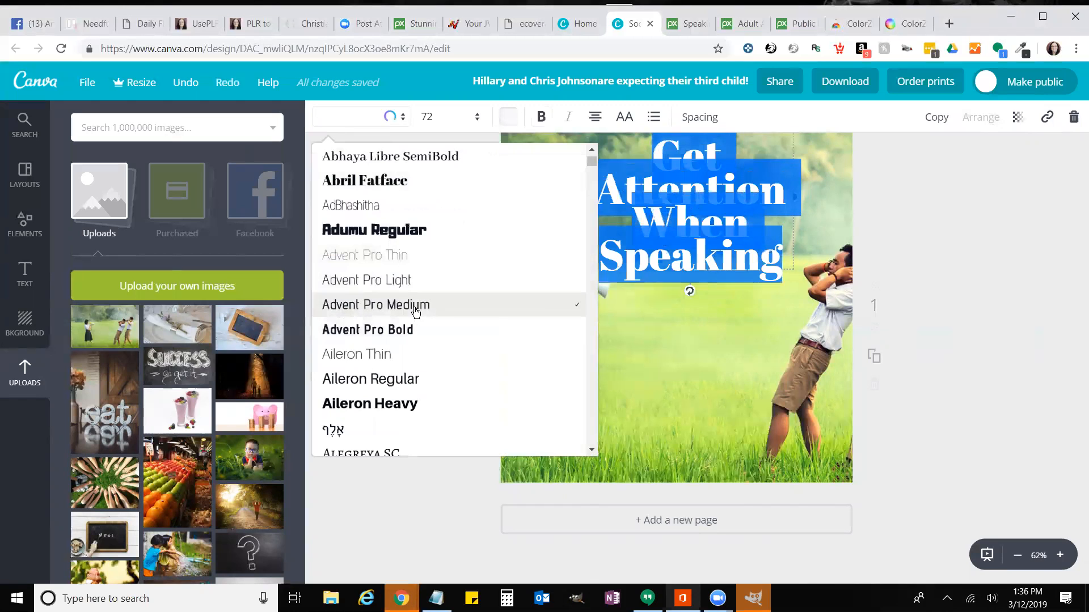
pyautogui.click(415, 306)
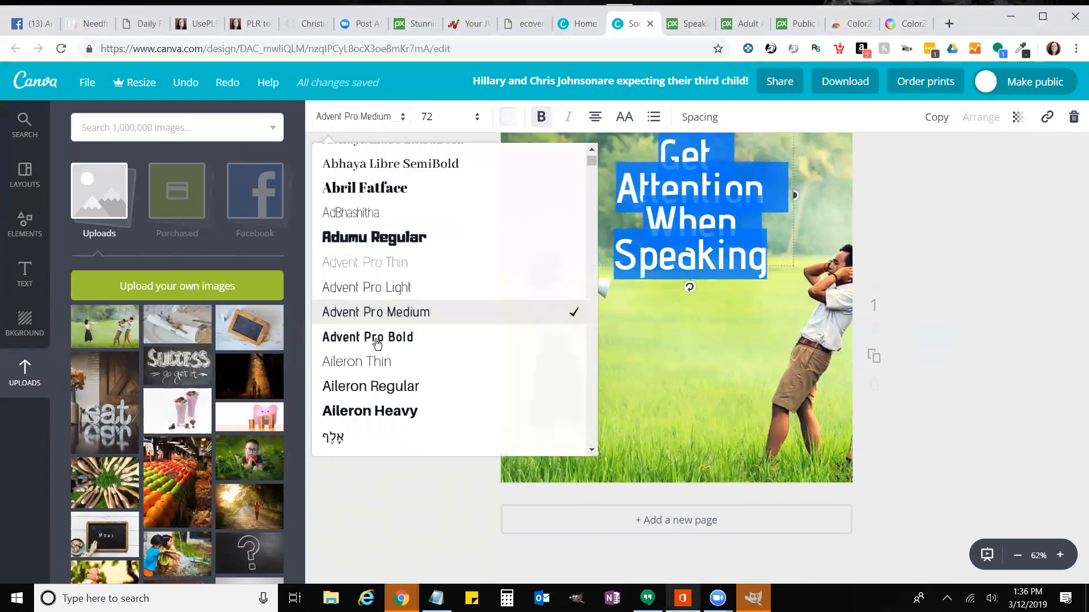
pyautogui.click(377, 339)
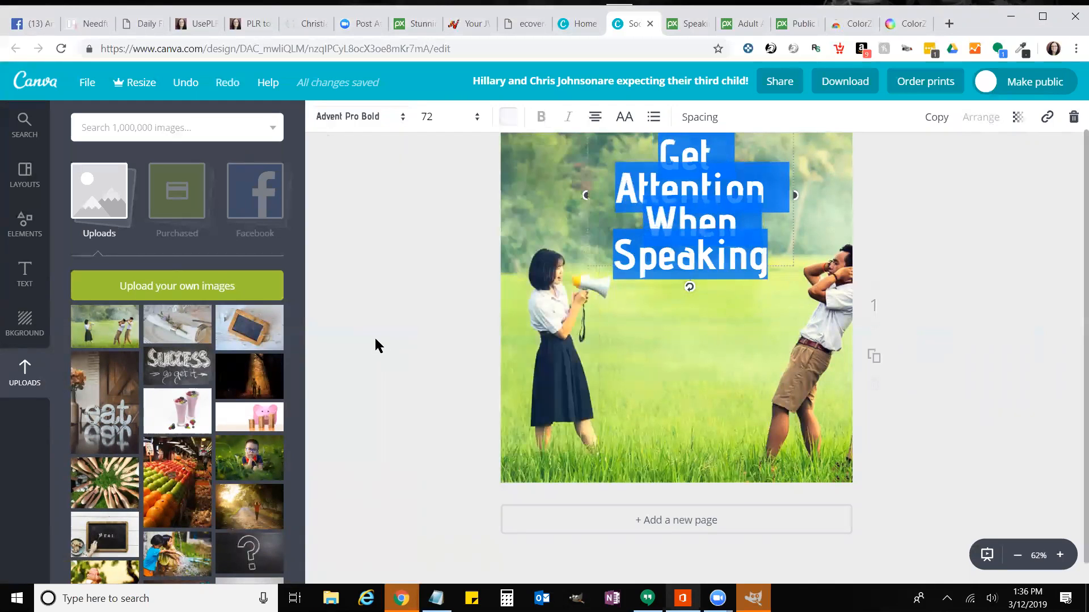
pyautogui.click(593, 267)
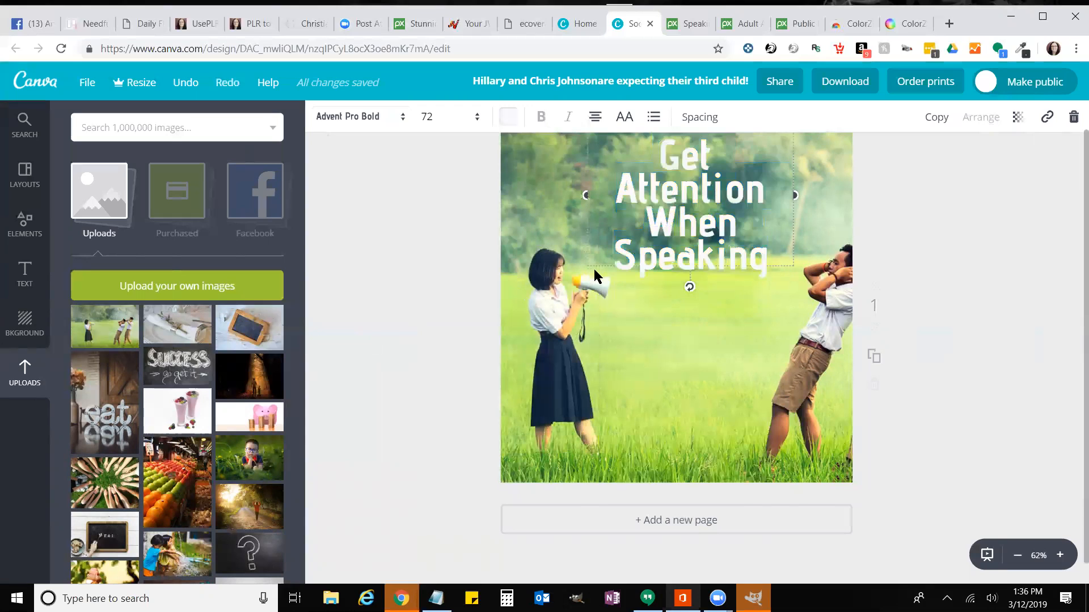
# Step: Set the title font to Aileron Regular with bold and italic styling
pyautogui.click(389, 124)
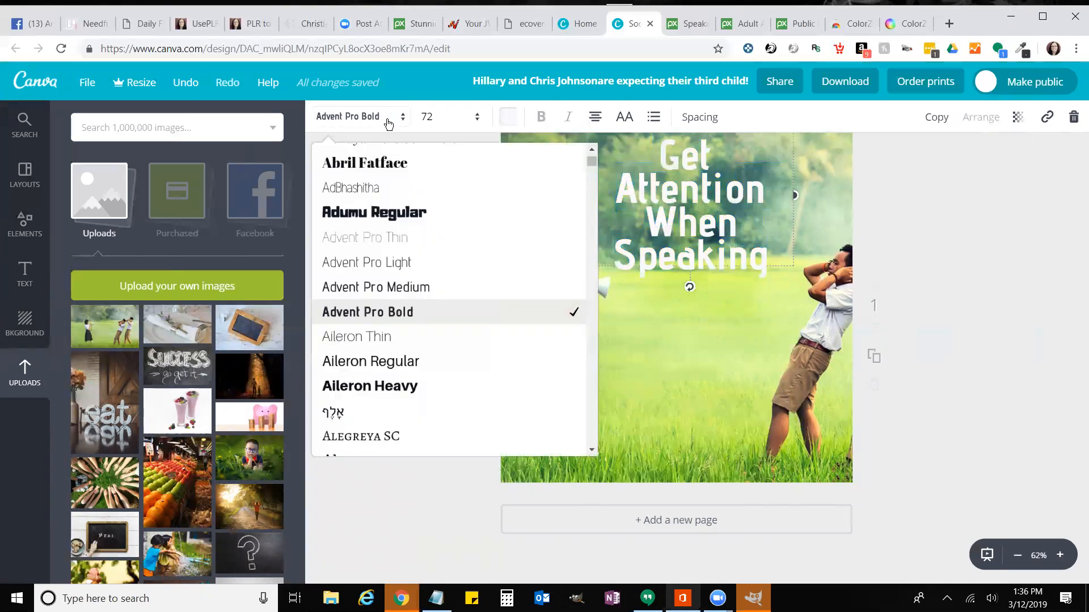
pyautogui.click(365, 361)
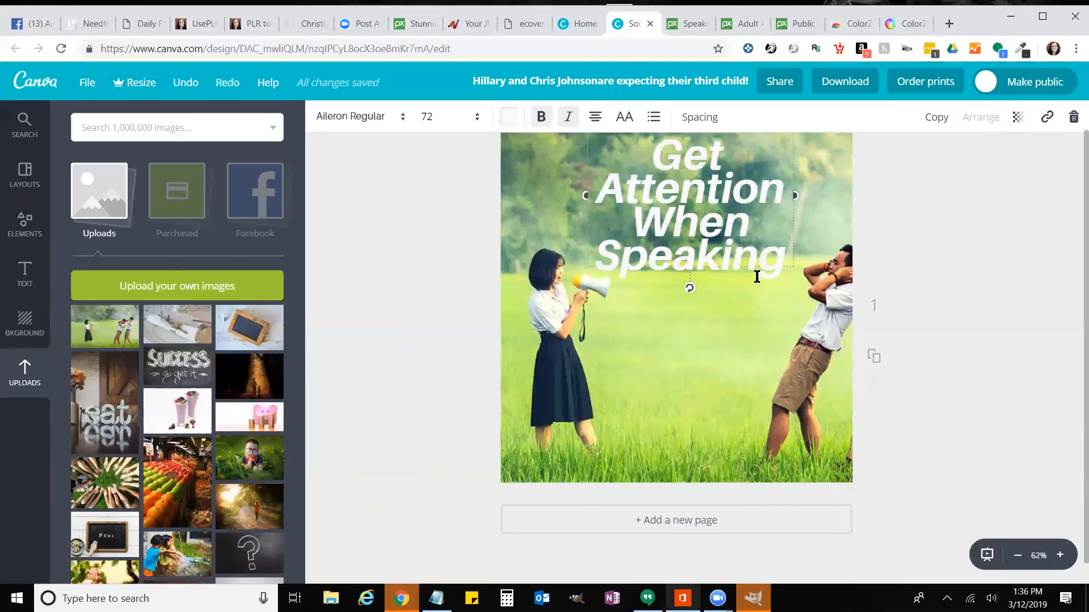
# Step: Reduce the font size of the whole title to 70 and further to 68
pyautogui.moveTo(653, 158); pyautogui.dragTo(775, 256)
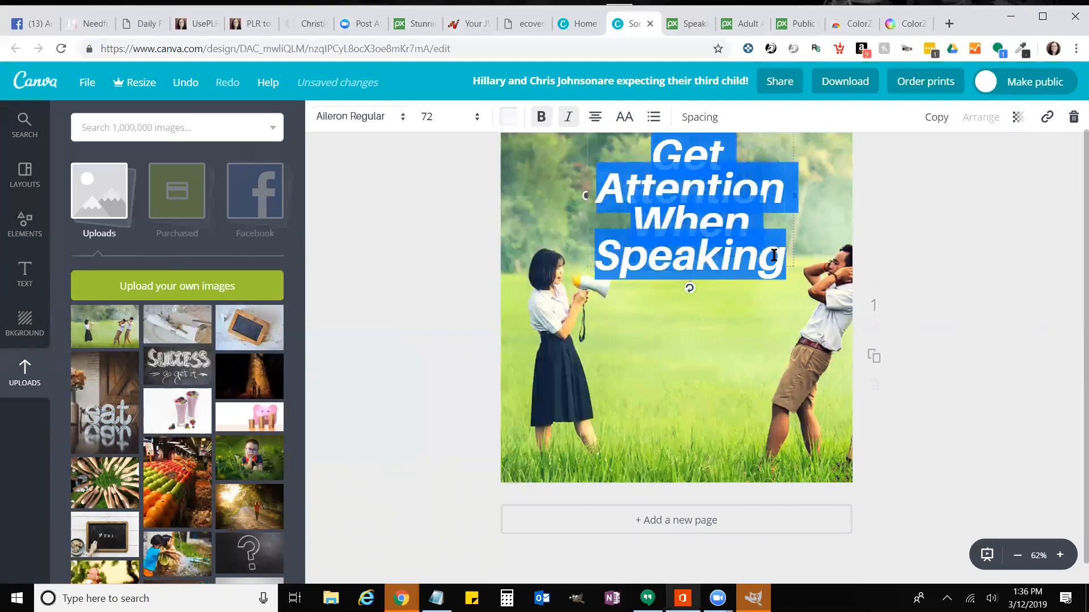
pyautogui.click(445, 121)
pyautogui.write('70')
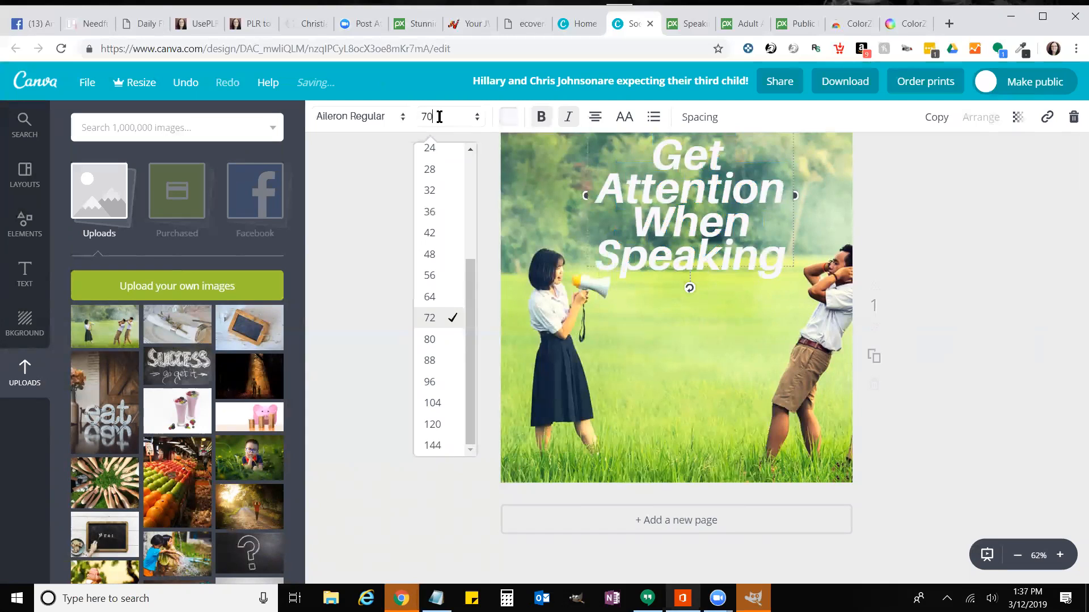
pyautogui.press('Return')
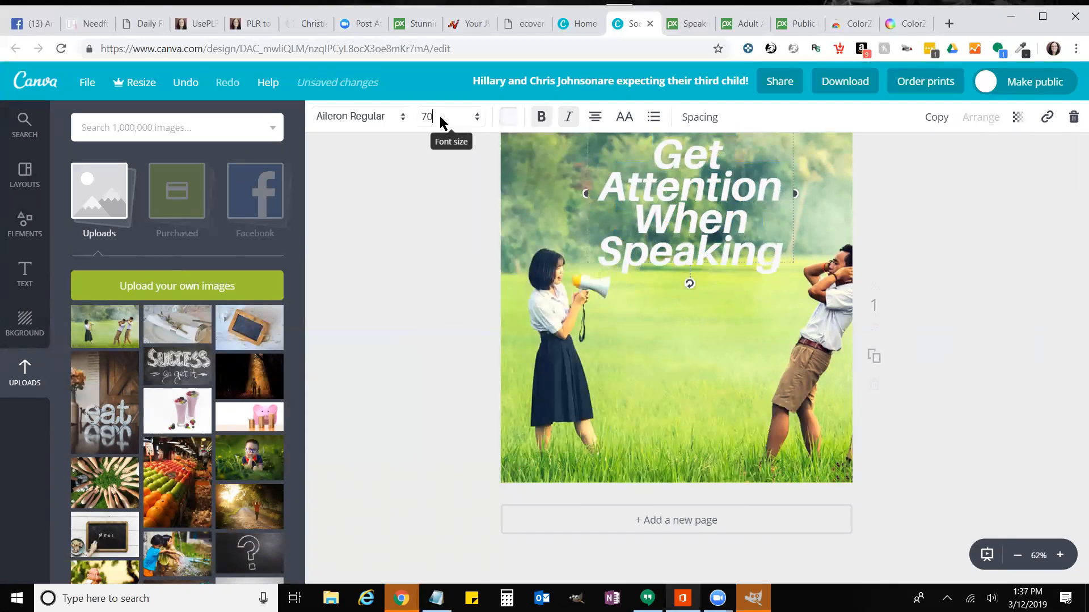
pyautogui.click(432, 121)
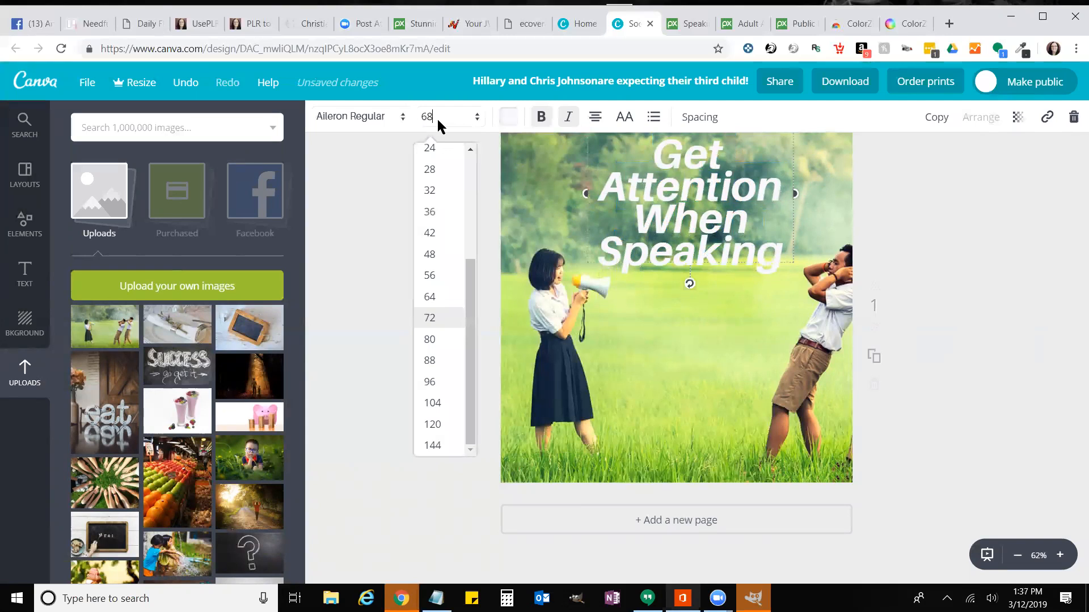
pyautogui.press('Return')
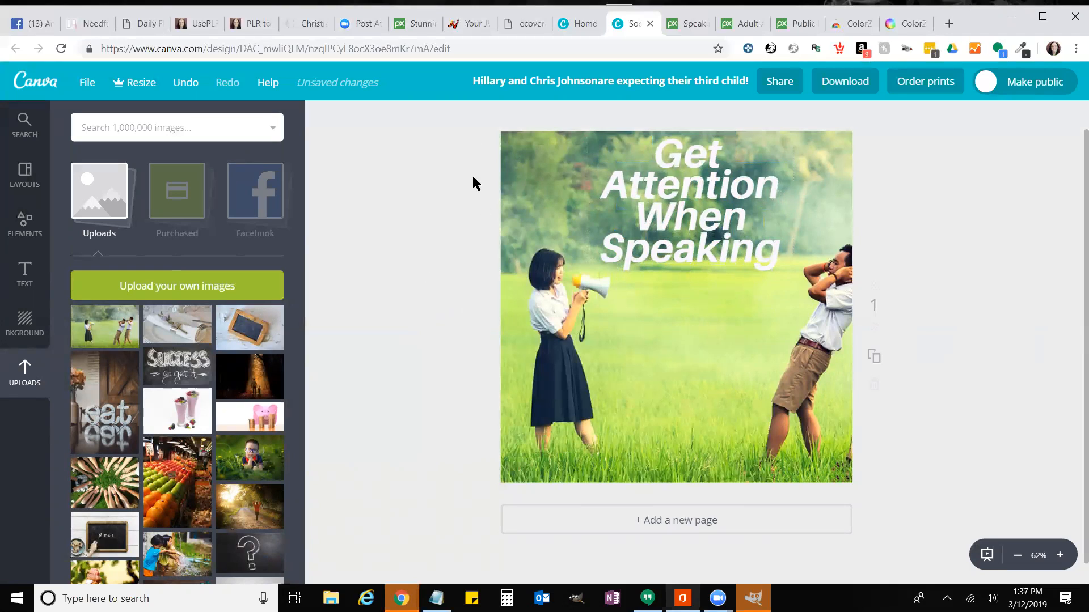
# Step: Set the title's font size to 64 and deselect the title
pyautogui.click(653, 194)
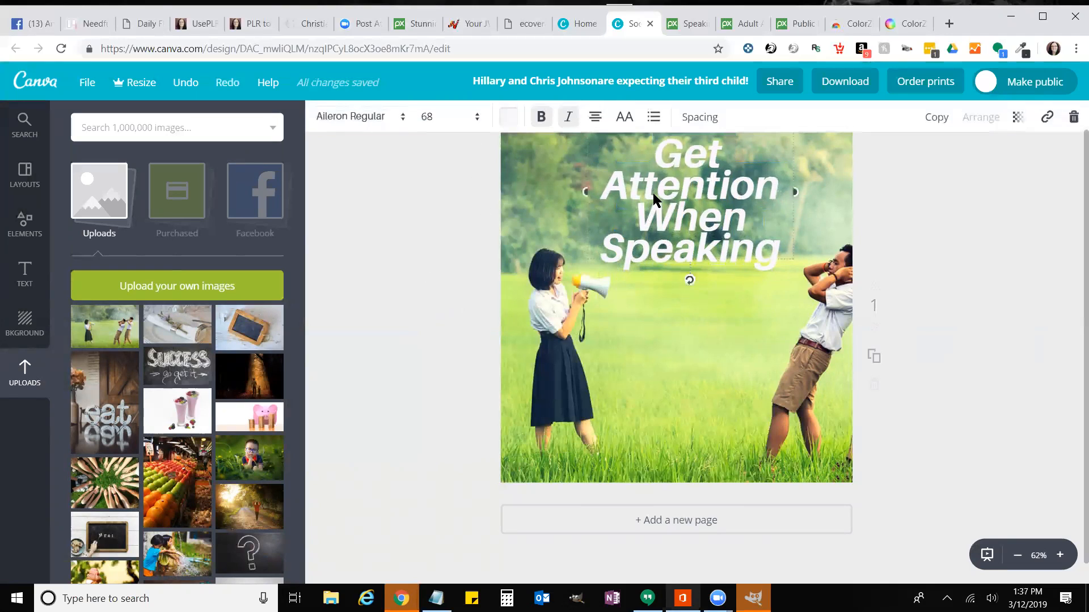
pyautogui.click(443, 112)
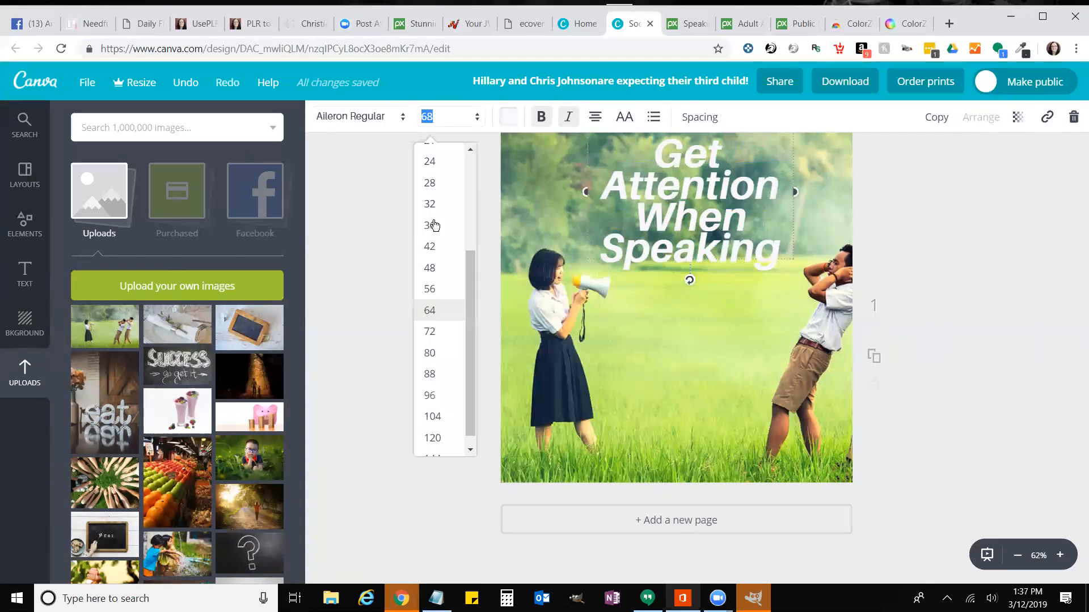
pyautogui.click(438, 319)
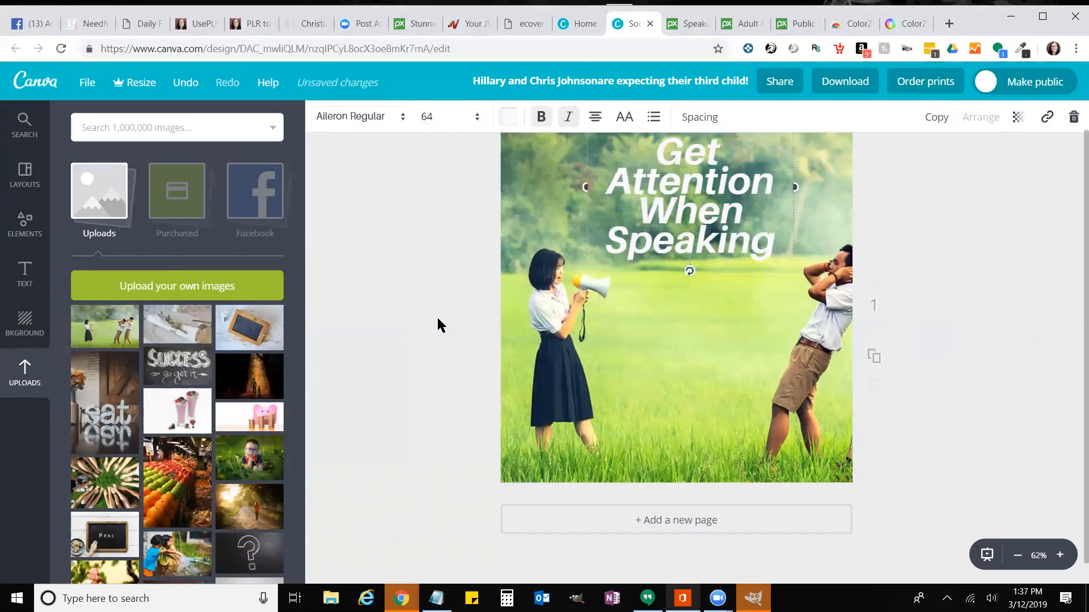
pyautogui.click(433, 321)
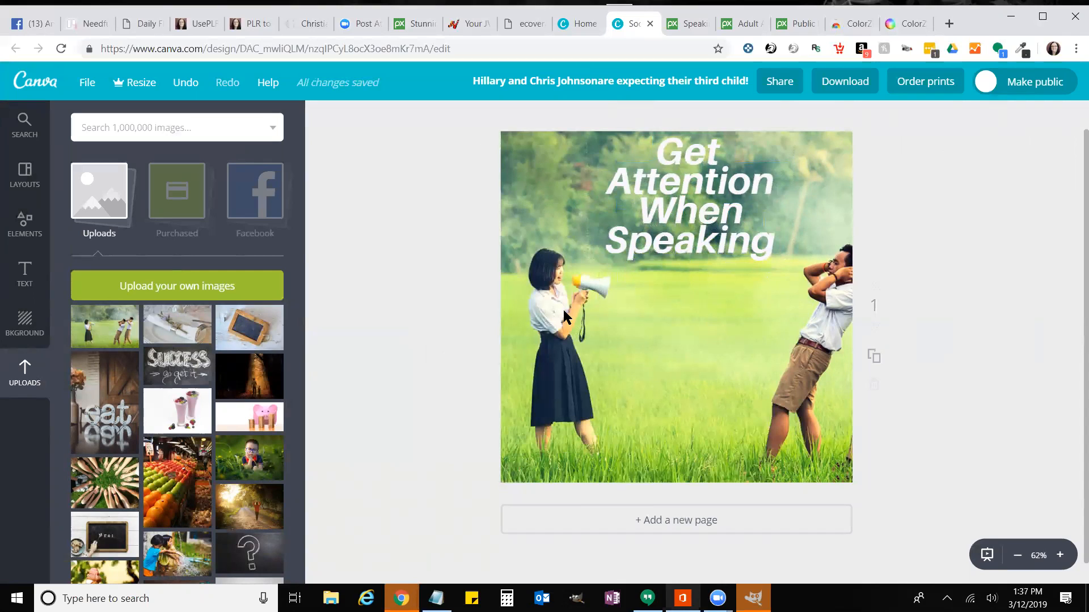
pyautogui.click(660, 225)
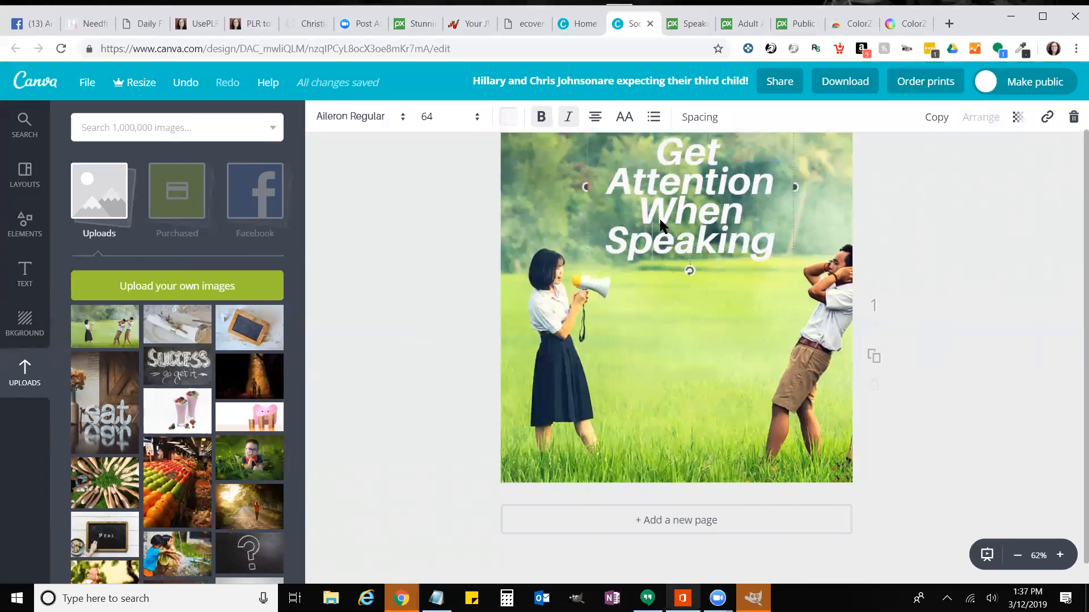
pyautogui.moveTo(658, 230); pyautogui.dragTo(669, 233)
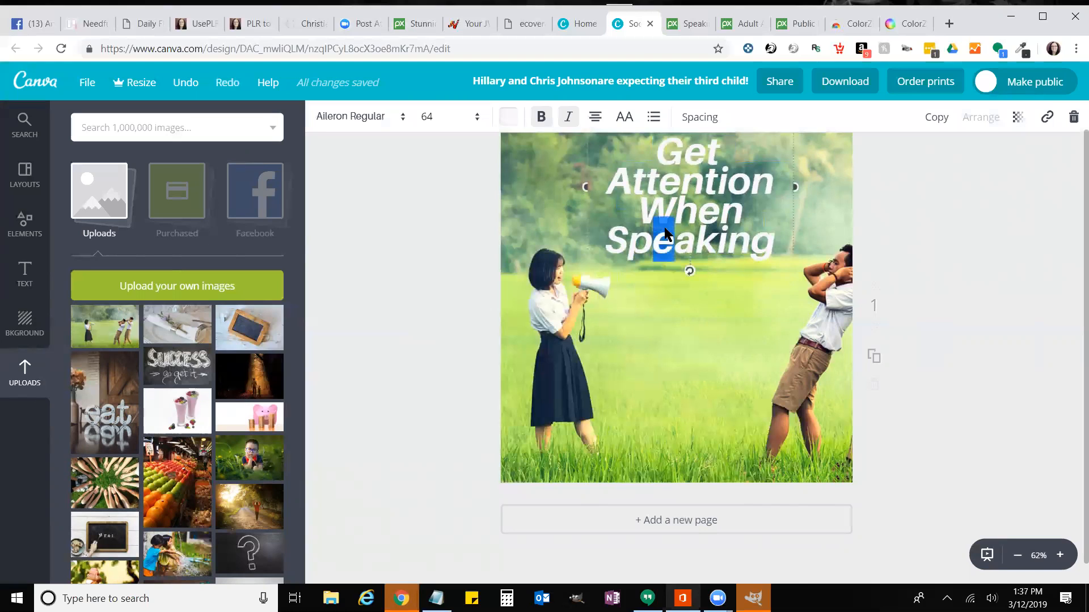
pyautogui.click(495, 209)
pyautogui.click(660, 263)
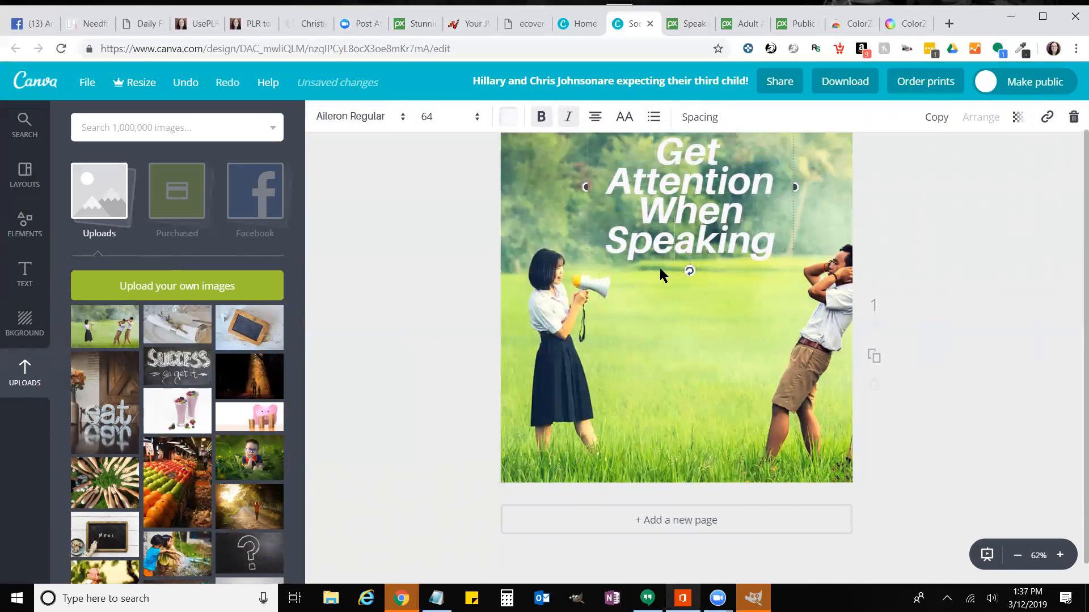
# Step: Move the title slightly lower over the photo, then download the finished design as a PNG
pyautogui.moveTo(660, 263); pyautogui.dragTo(660, 271)
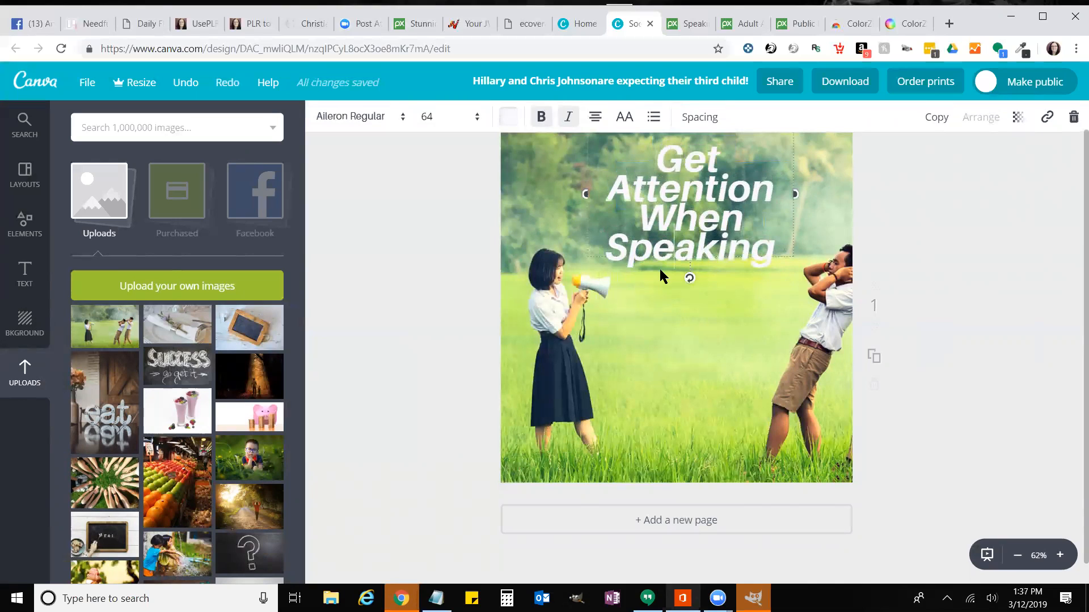
pyautogui.click(396, 257)
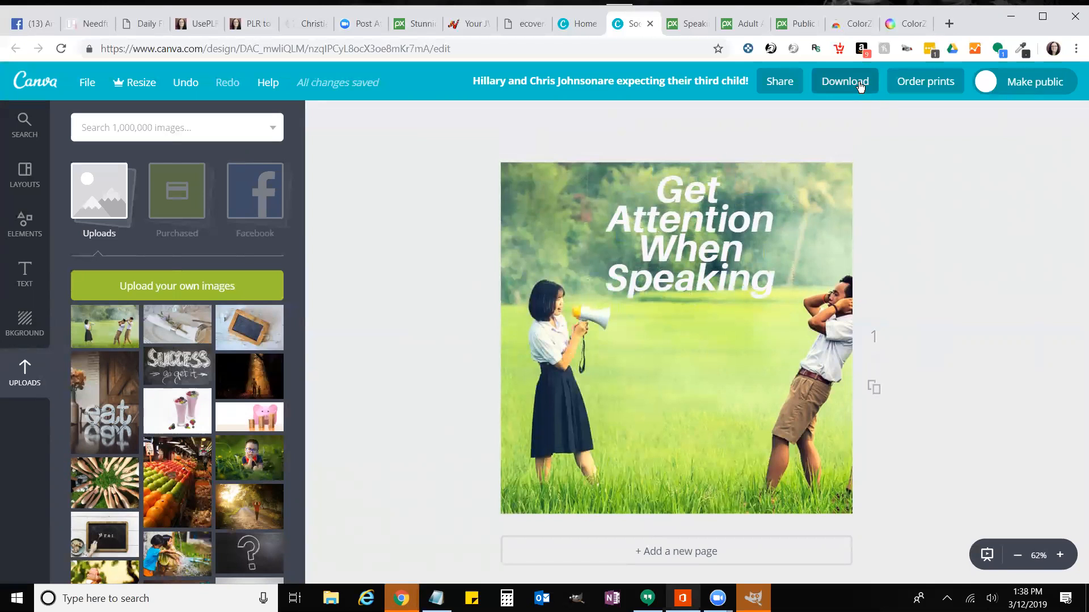
pyautogui.click(857, 83)
pyautogui.click(845, 199)
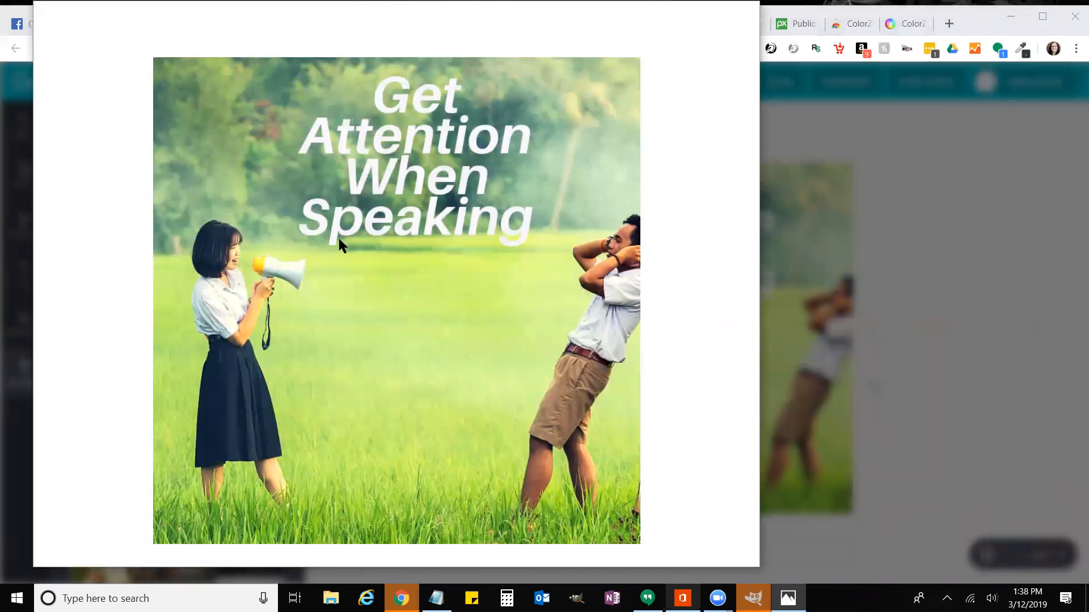
# Step: Start saving a copy of the downloaded image from Photos, with the Desktop as the destination folder
pyautogui.moveTo(383, 280)
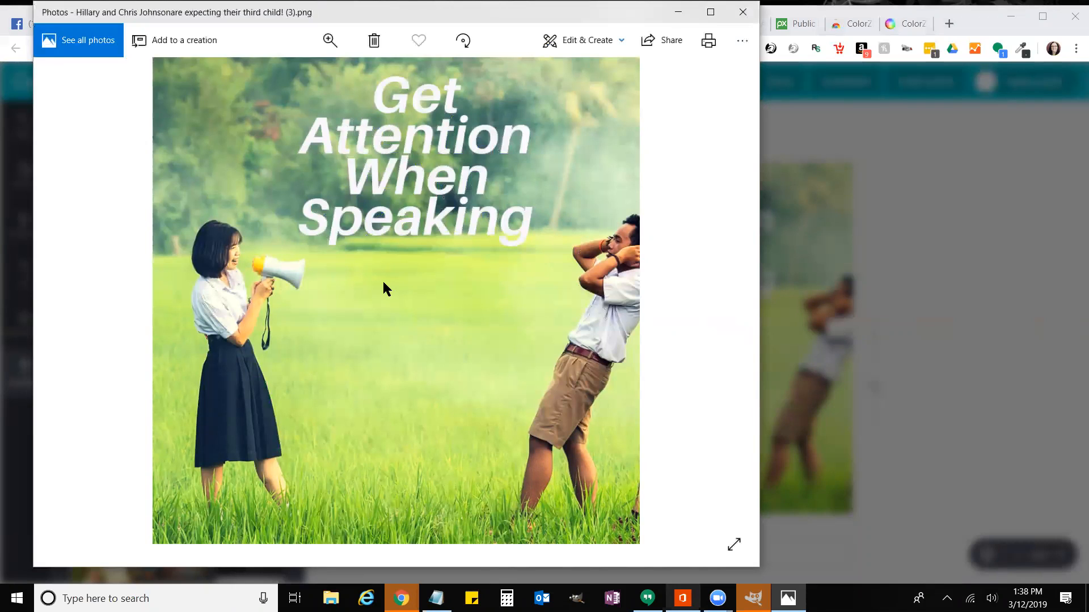
pyautogui.rightClick(383, 286)
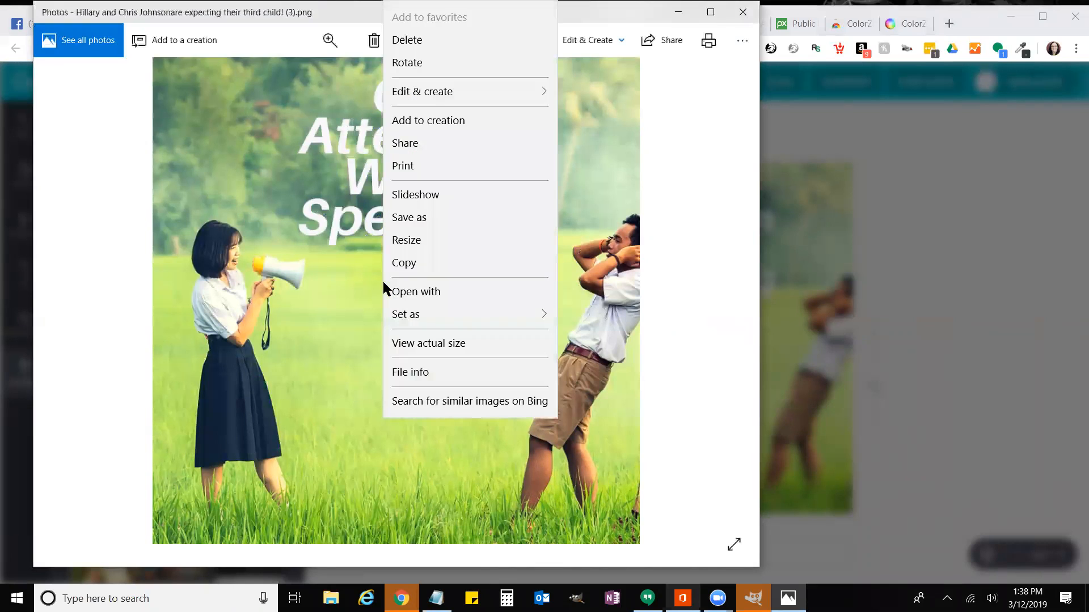
pyautogui.click(420, 224)
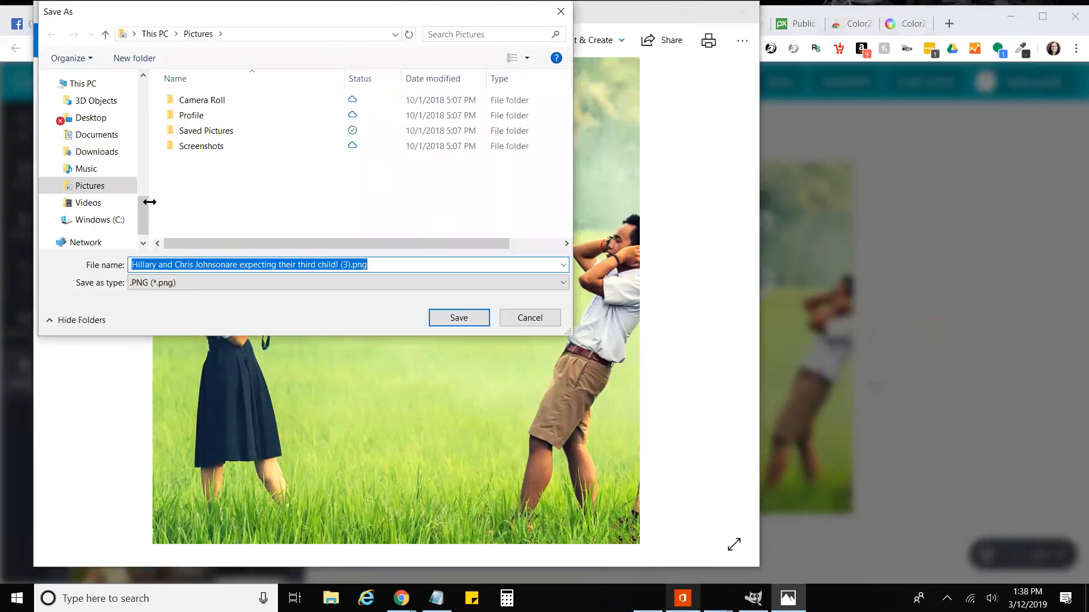
pyautogui.moveTo(142, 210); pyautogui.dragTo(143, 94)
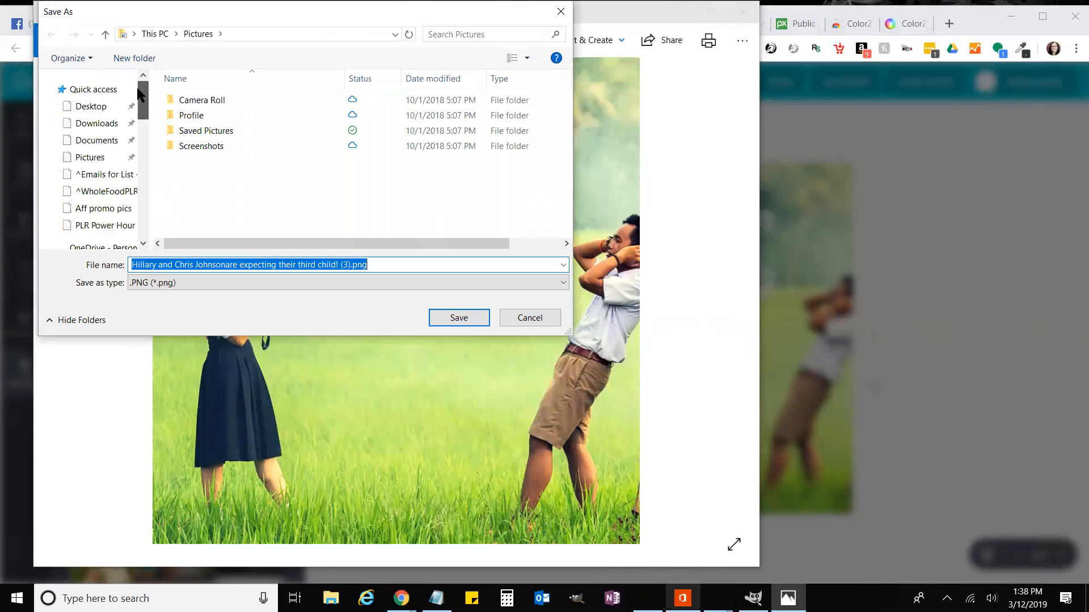
pyautogui.click(87, 107)
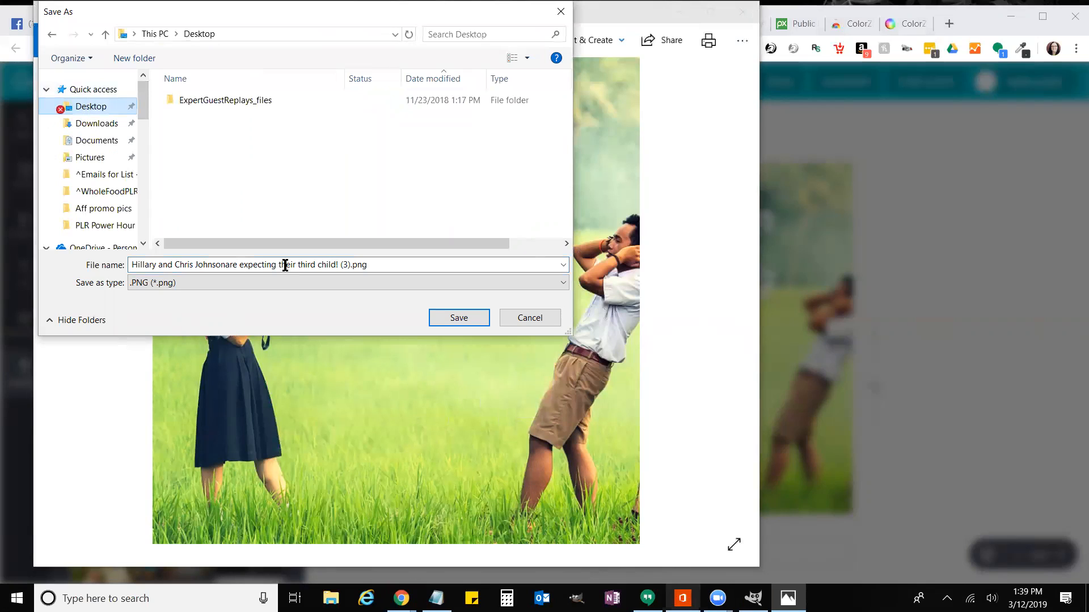
# Step: Name the PNG copy after its recipient and save it, then return to Canva and dismiss the download message
pyautogui.click(317, 266)
pyautogui.click(337, 266)
pyautogui.write('!')
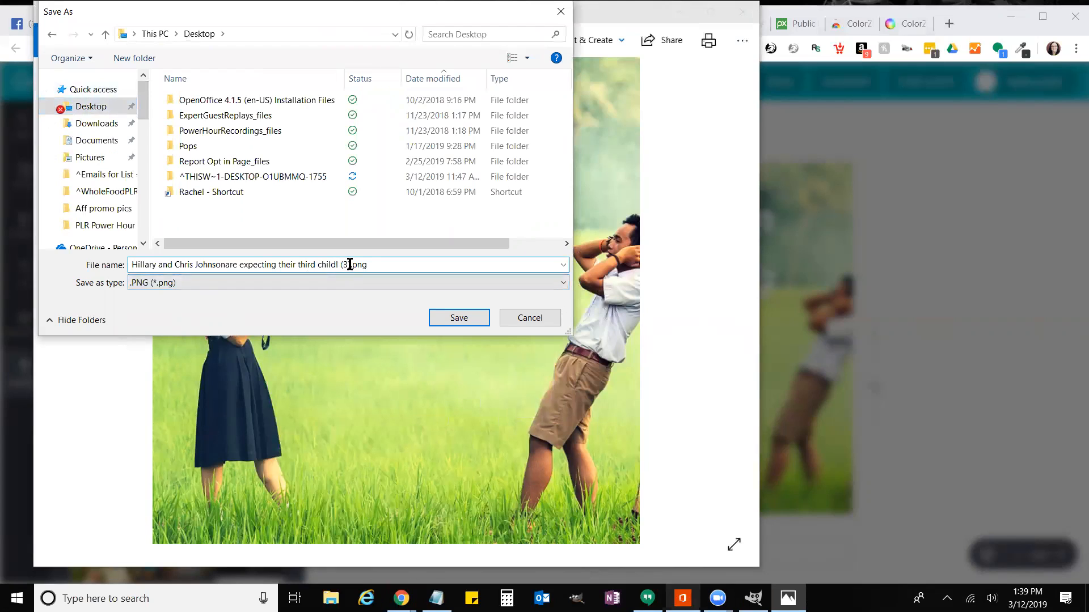
pyautogui.moveTo(348, 265); pyautogui.dragTo(129, 265)
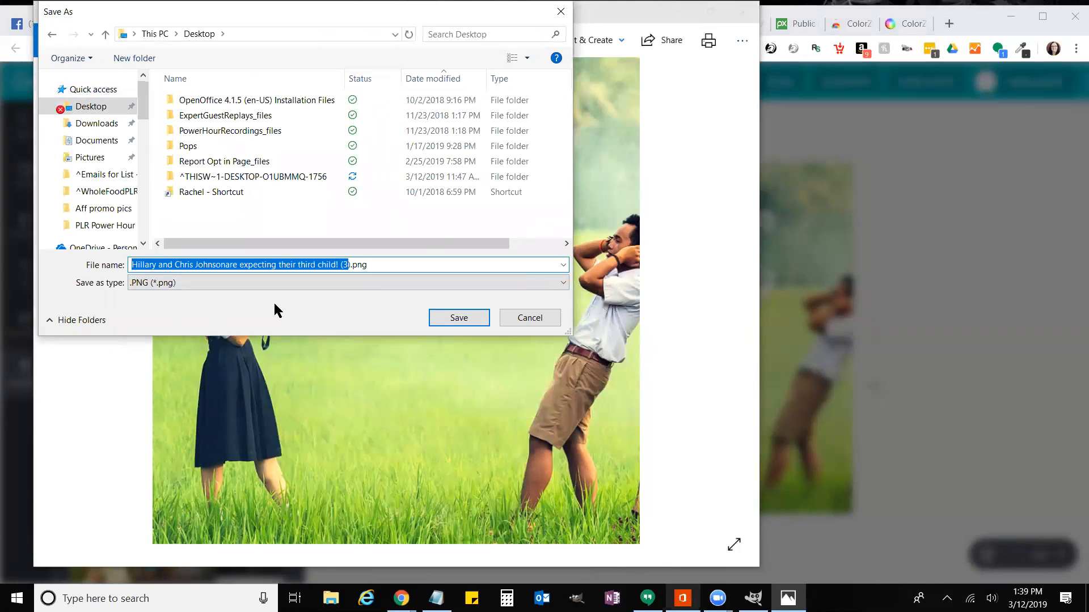
pyautogui.write('ForTina')
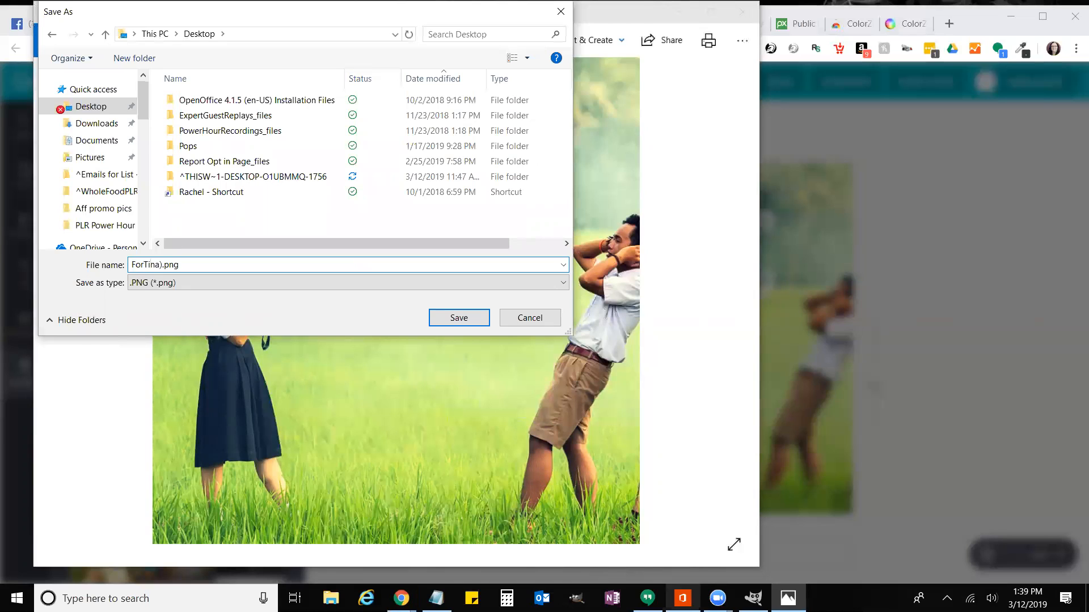
pyautogui.press('Return')
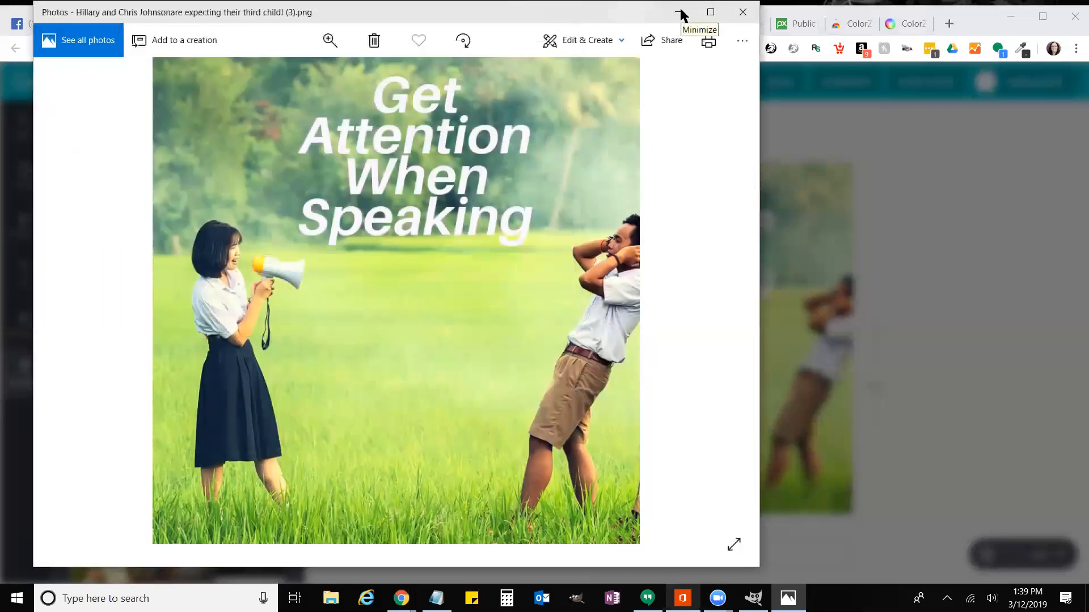
pyautogui.click(680, 11)
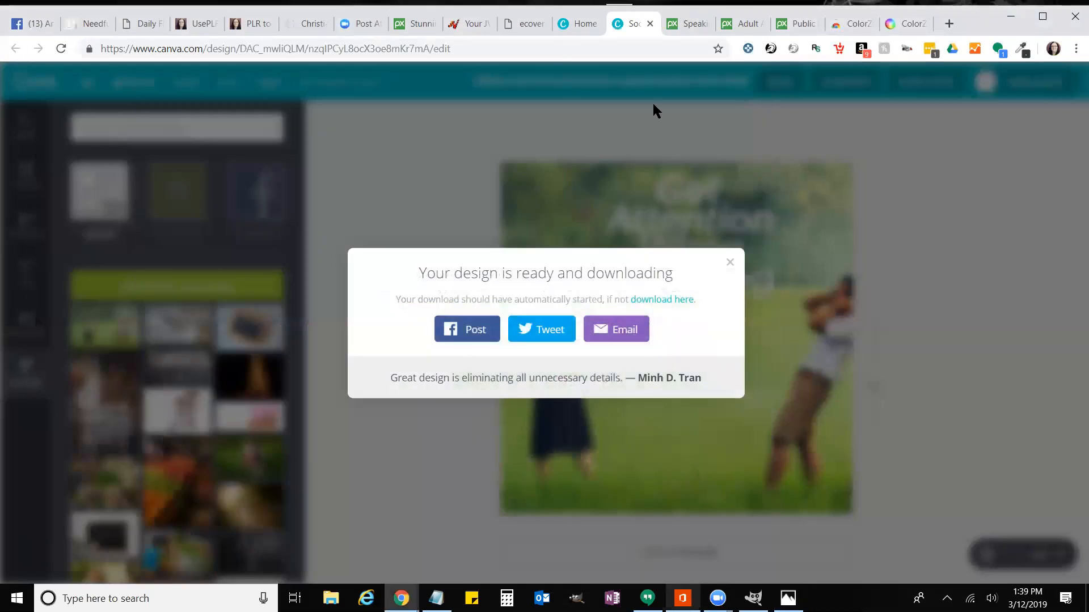
pyautogui.click(627, 128)
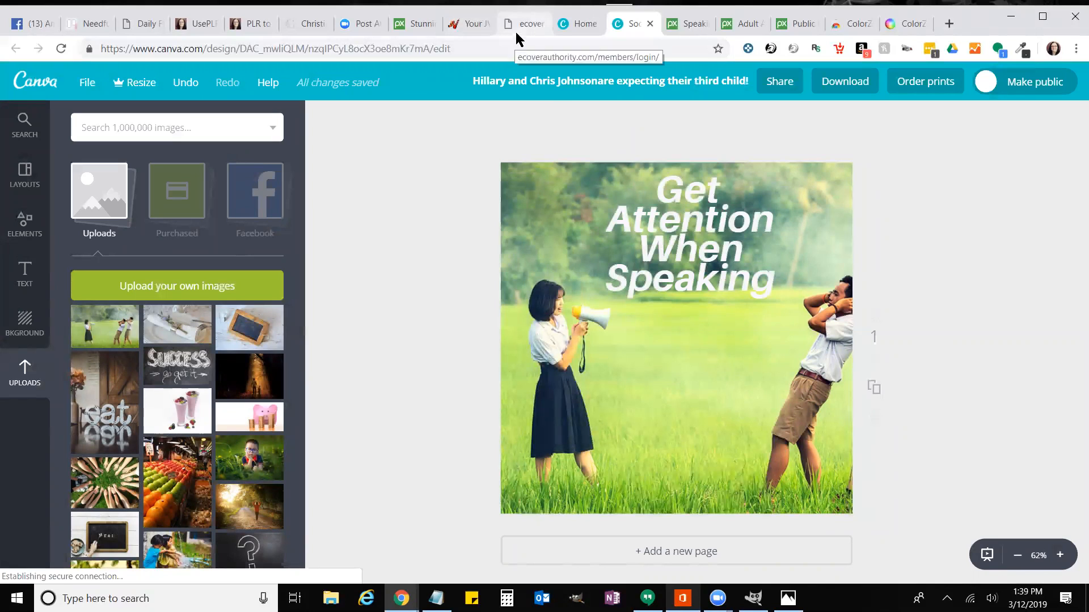
# Step: Switch to the JVZoo receipt for eCover Authority and view its purchase details
pyautogui.click(475, 23)
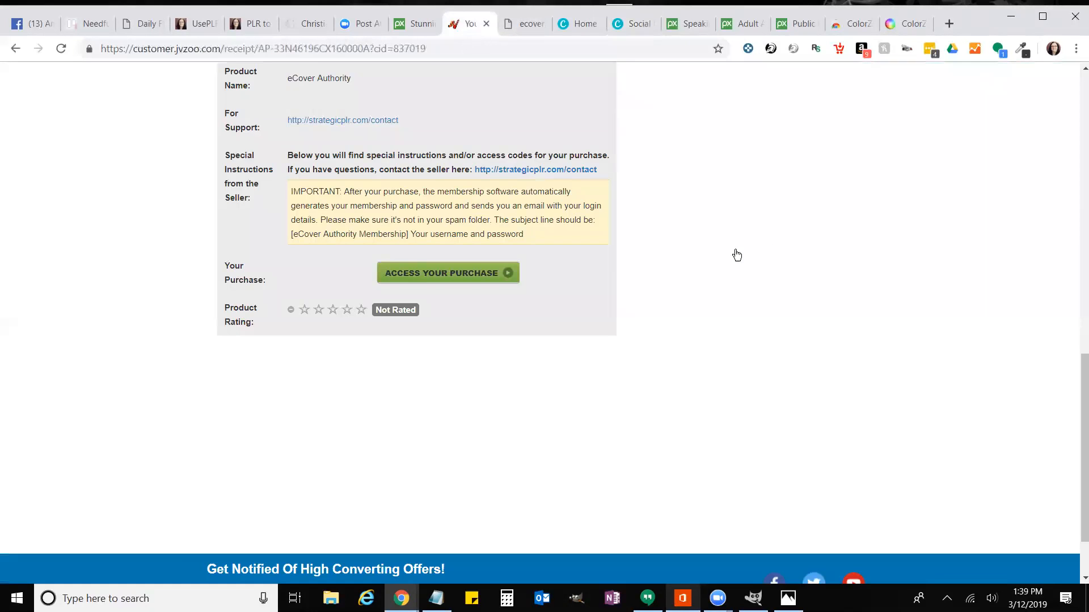
pyautogui.scroll(7, 734, 251)
pyautogui.scroll(8, 389, 530)
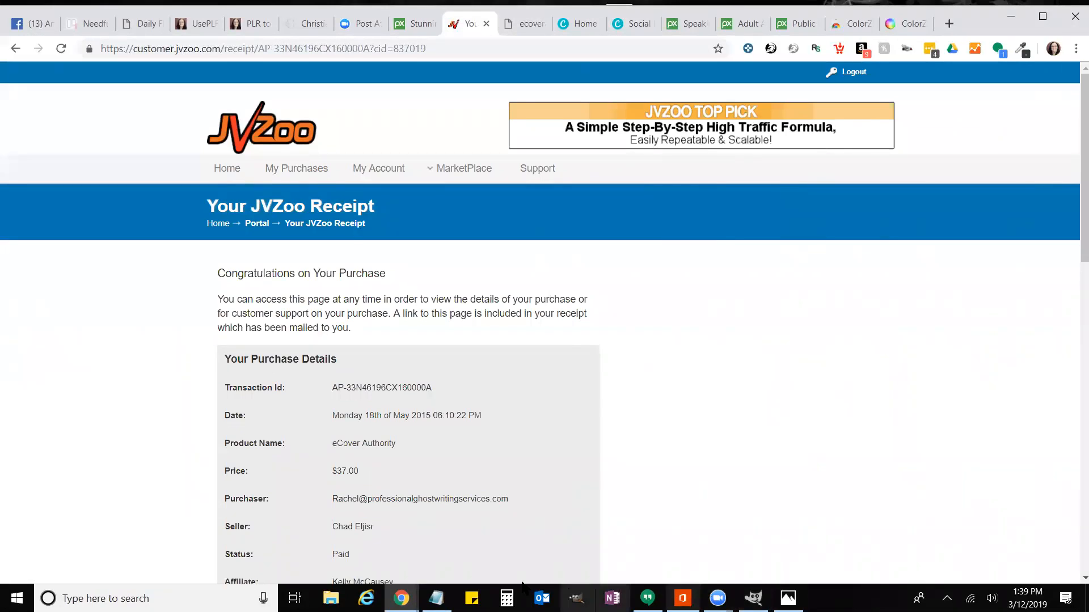
# Step: Copy the eCoverAuthority link from the KARTRA CHAT.txt notes in Notepad and open it in a new Chrome tab
pyautogui.click(435, 598)
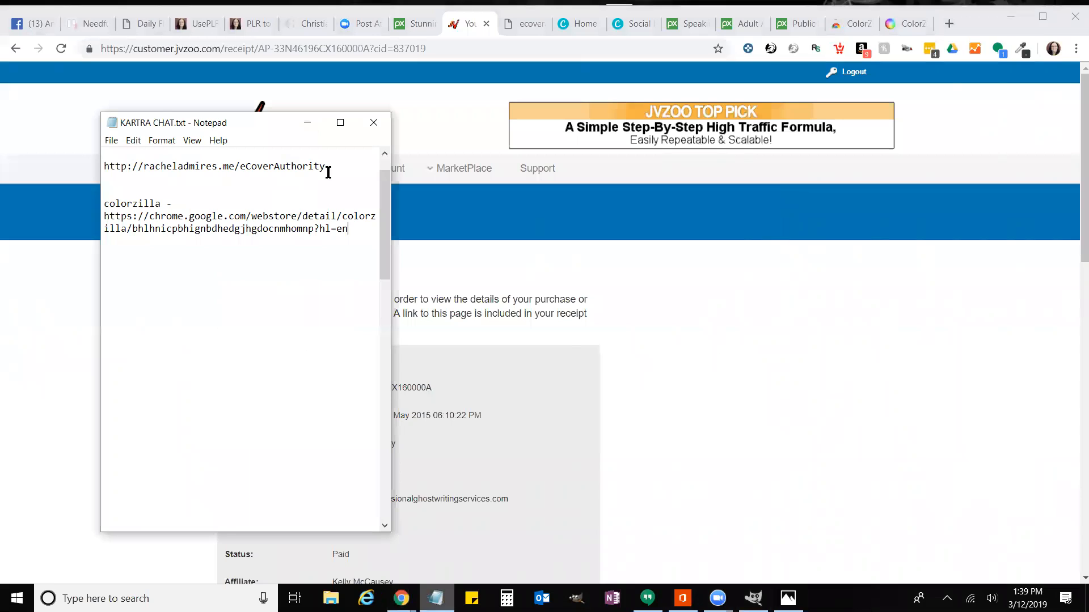
pyautogui.moveTo(327, 166); pyautogui.dragTo(106, 166)
pyautogui.rightClick(126, 165)
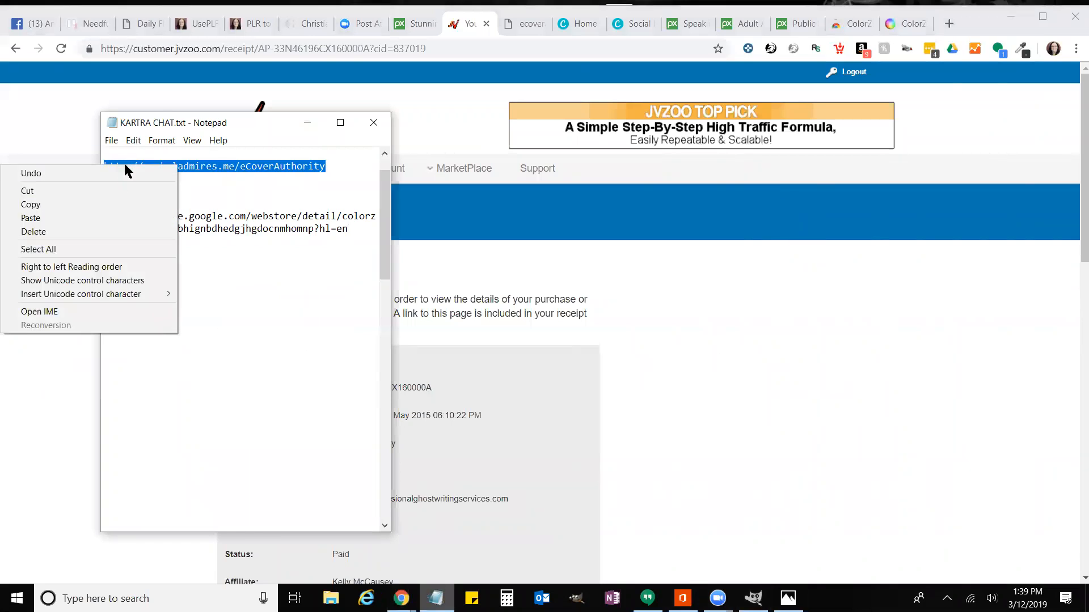
pyautogui.click(91, 204)
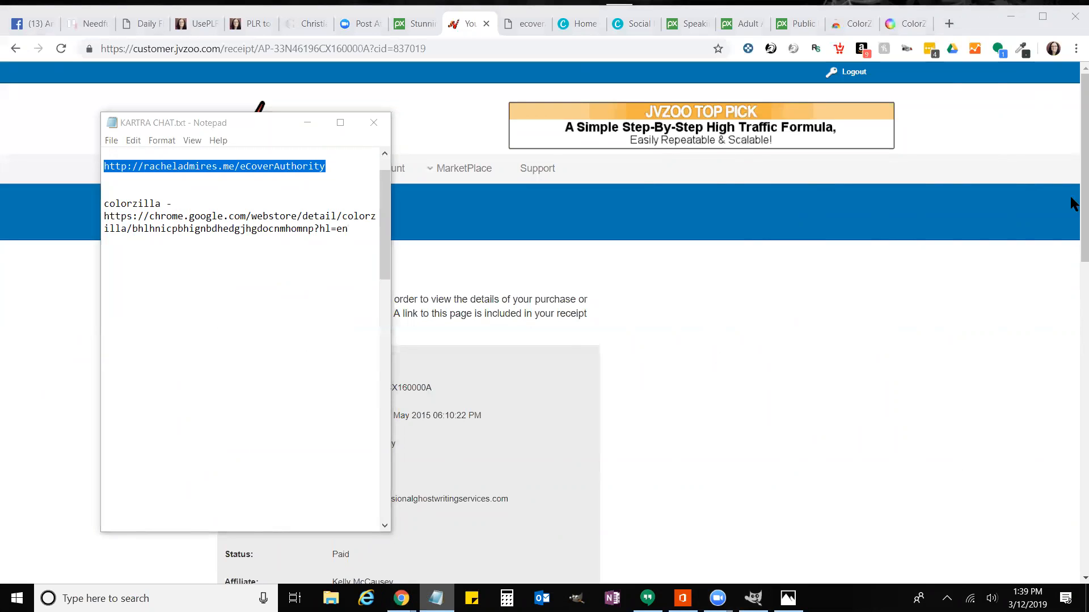
pyautogui.click(948, 25)
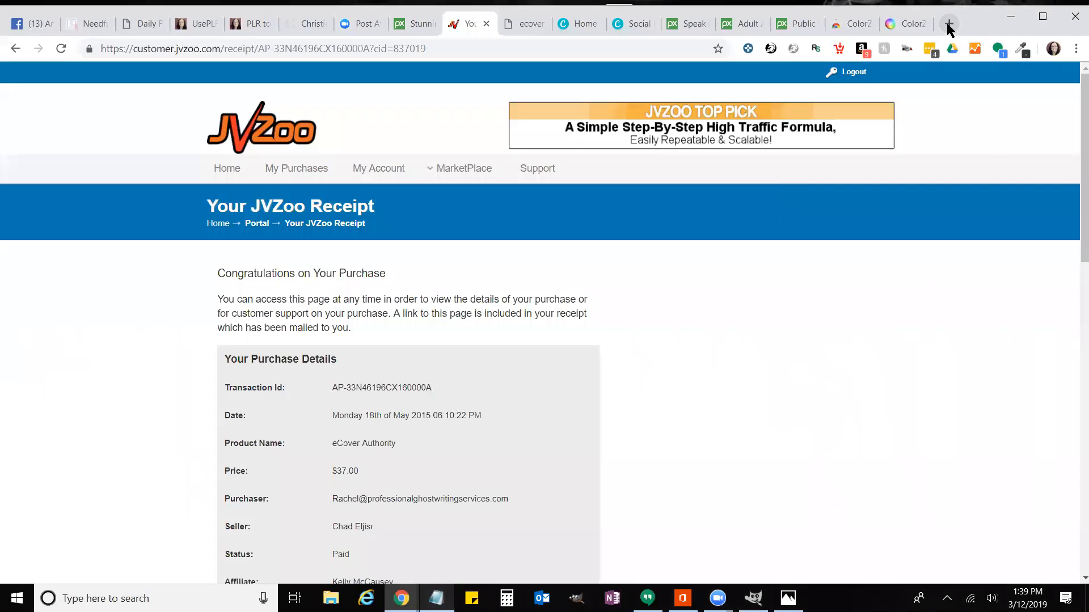
pyautogui.rightClick(543, 46)
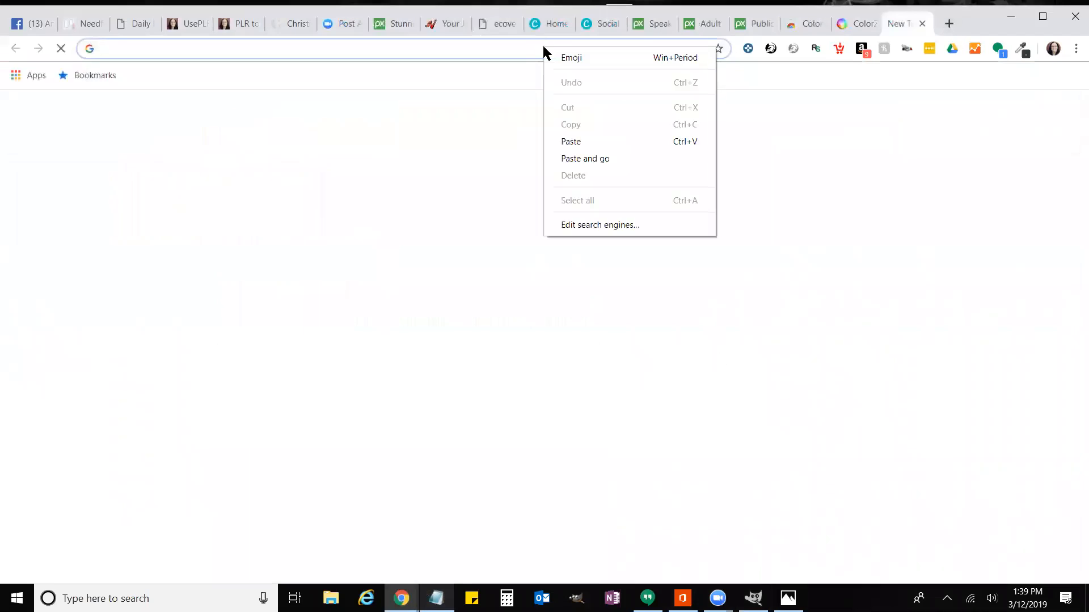
pyautogui.click(594, 156)
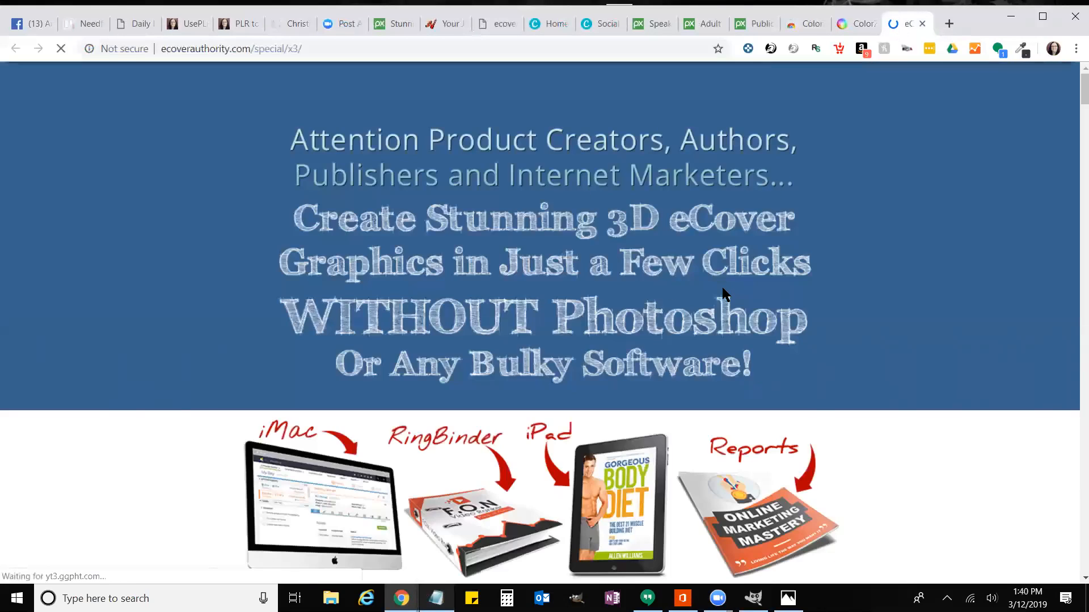
# Step: Review the eCoverAuthority sales page from the product examples through to the 1-year and one-time payment offers
pyautogui.scroll(-6, 833, 321)
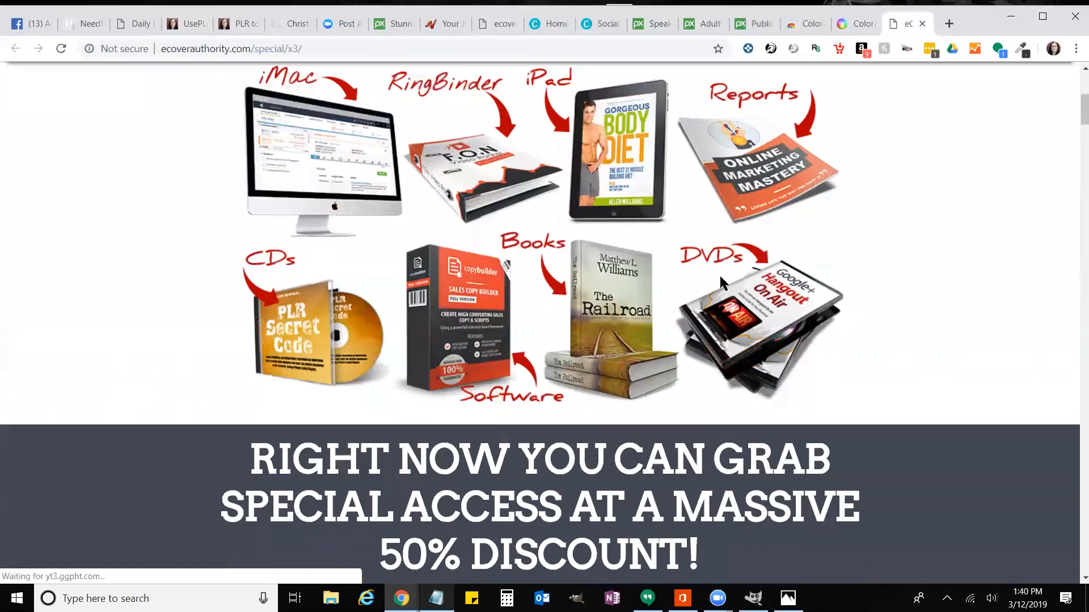
pyautogui.scroll(1, 356, 176)
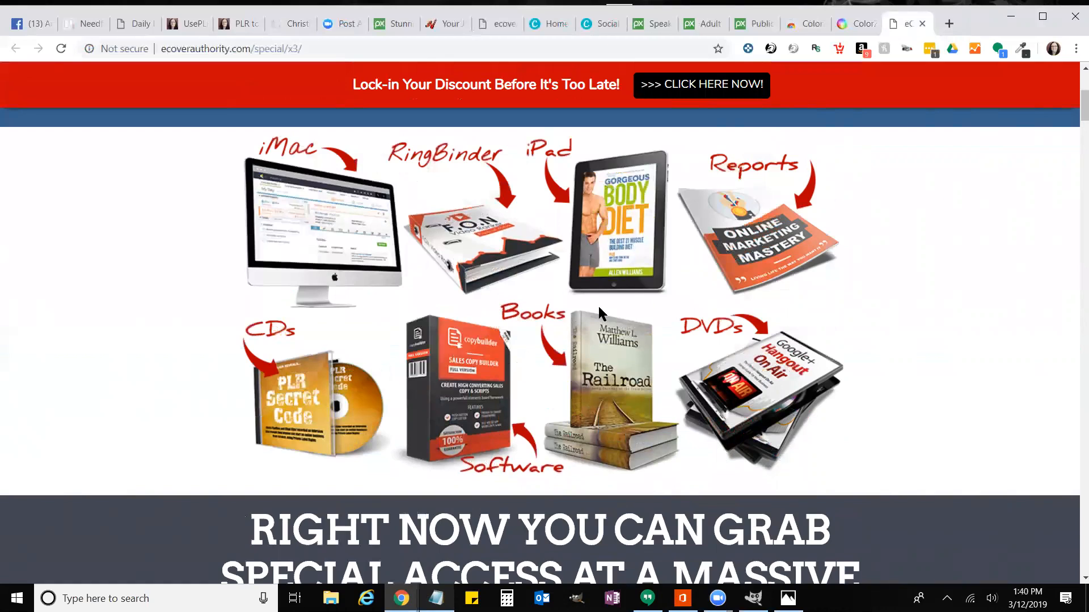
pyautogui.scroll(-7, 599, 308)
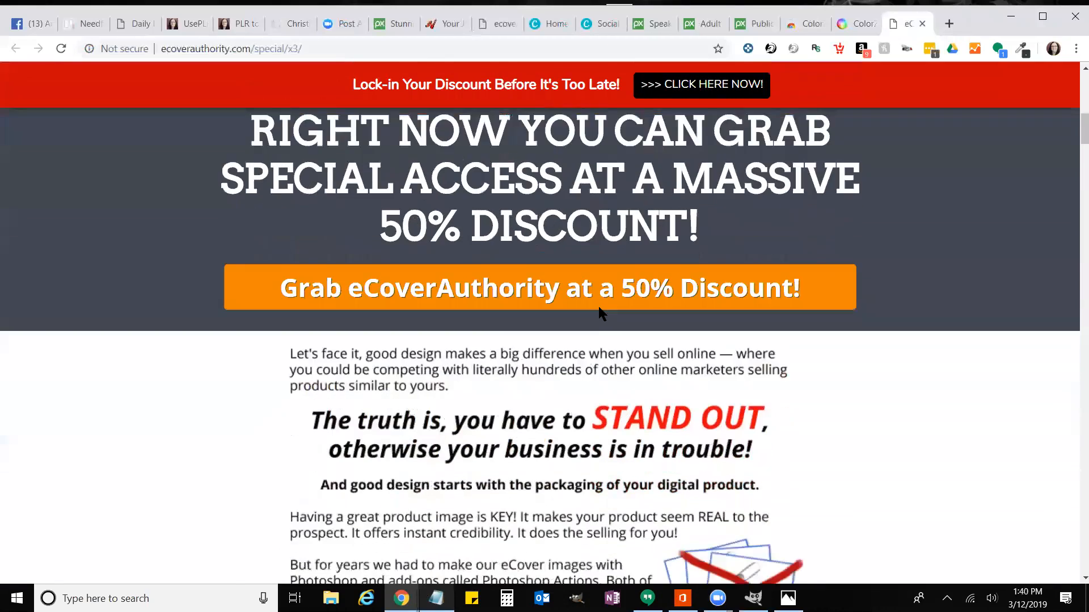
pyautogui.scroll(-13, 599, 308)
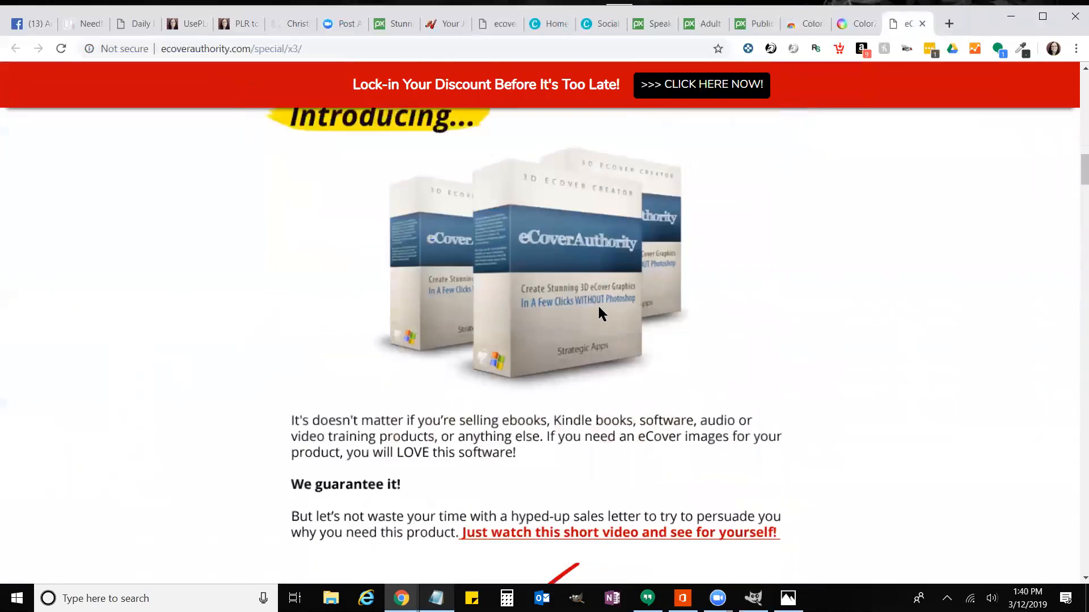
pyautogui.scroll(-15, 599, 313)
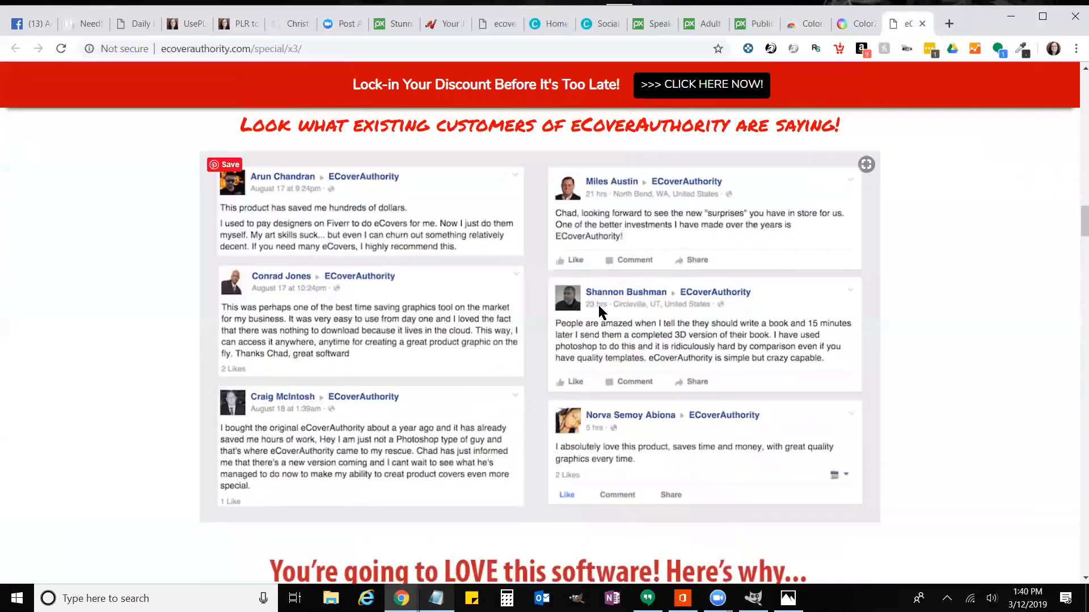
pyautogui.scroll(-20, 598, 310)
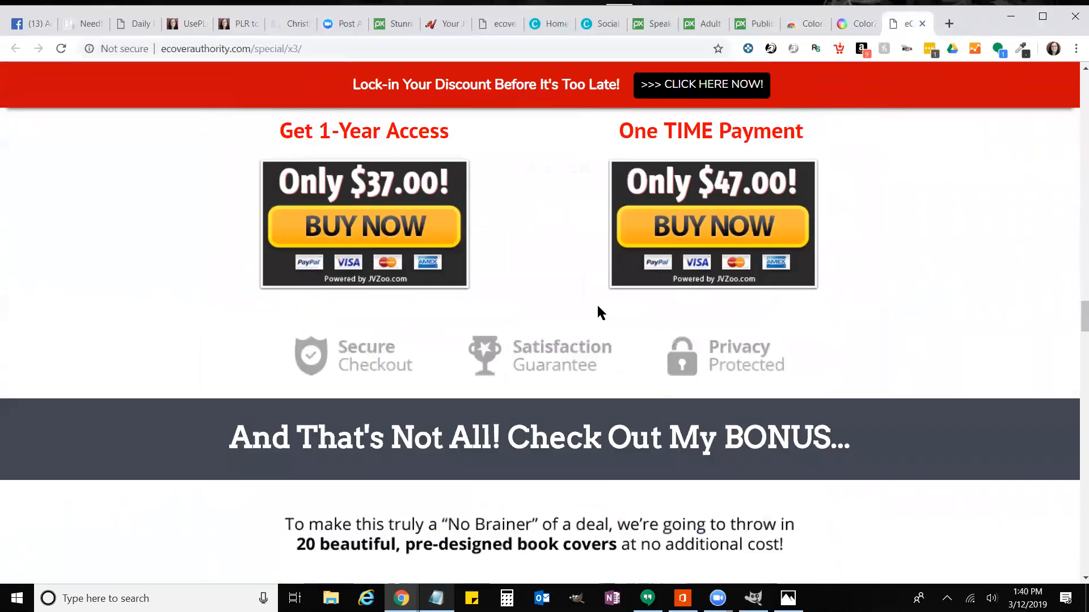
pyautogui.scroll(1, 598, 310)
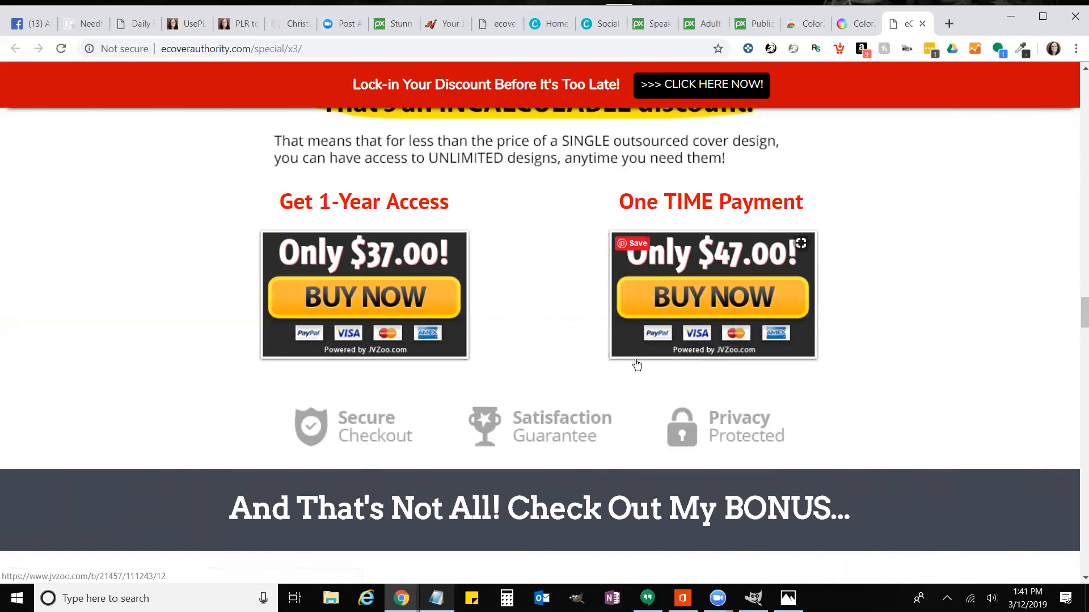
# Step: Reopen the eCover Authority receipt from the JVZoo purchases list and view its purchase access section
pyautogui.click(437, 29)
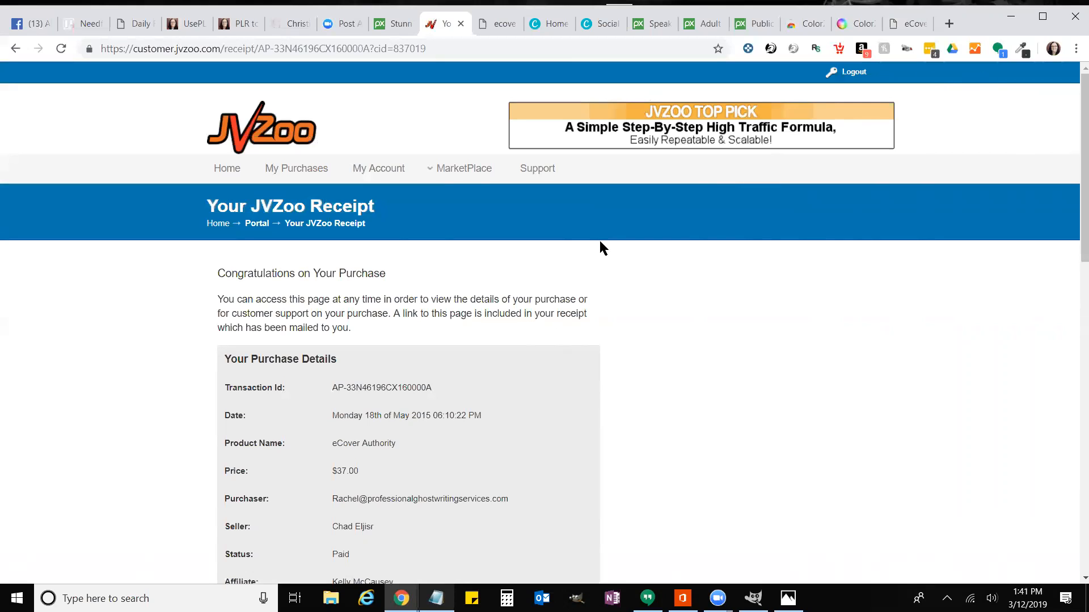
pyautogui.click(11, 49)
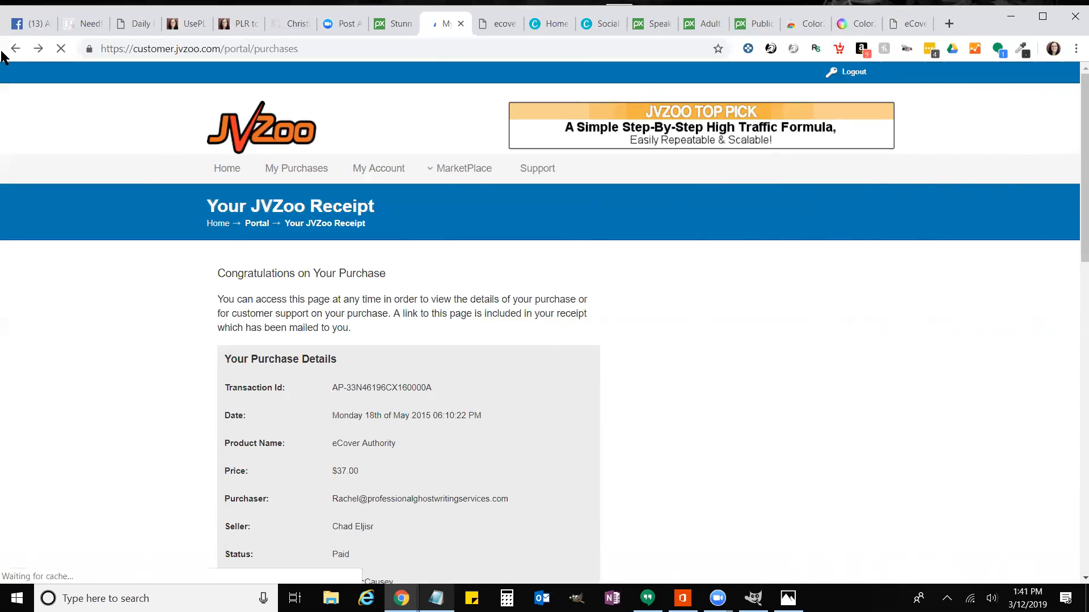
pyautogui.scroll(-3, 220, 237)
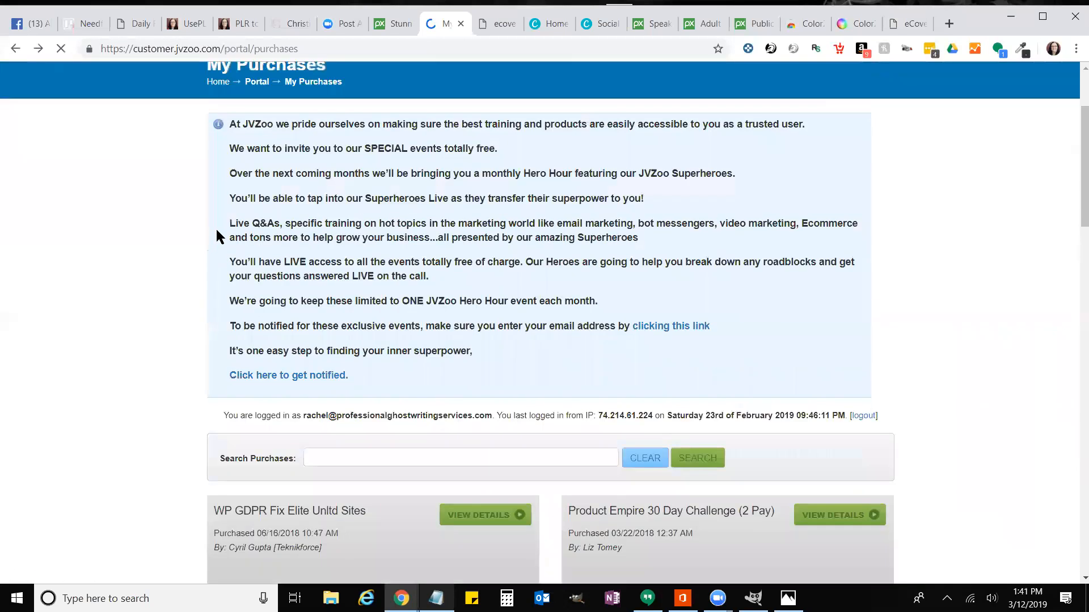
pyautogui.scroll(-20, 218, 235)
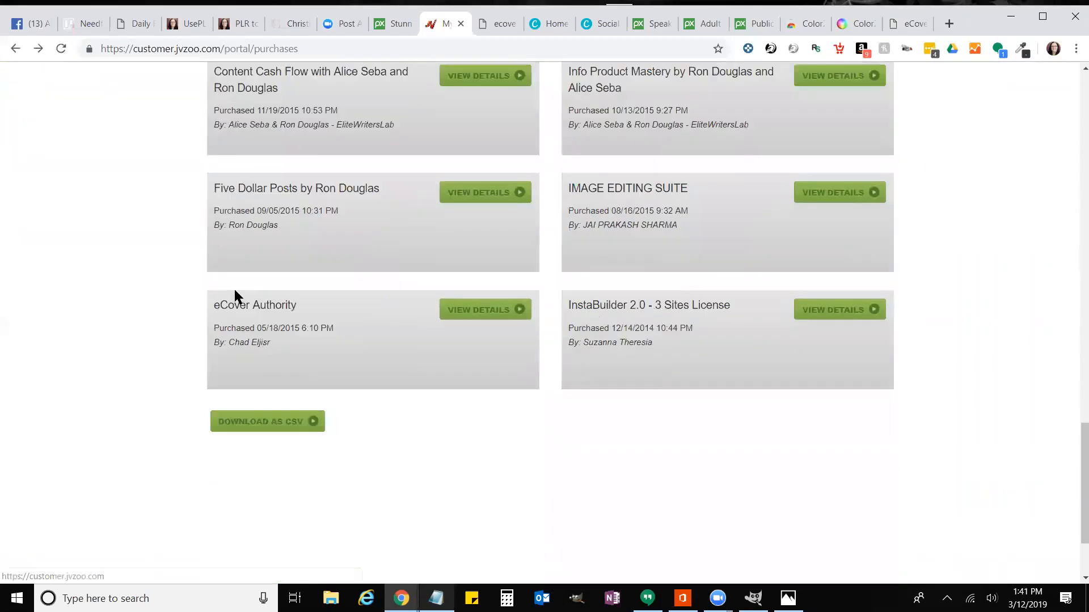
pyautogui.scroll(-2, 250, 266)
pyautogui.click(452, 201)
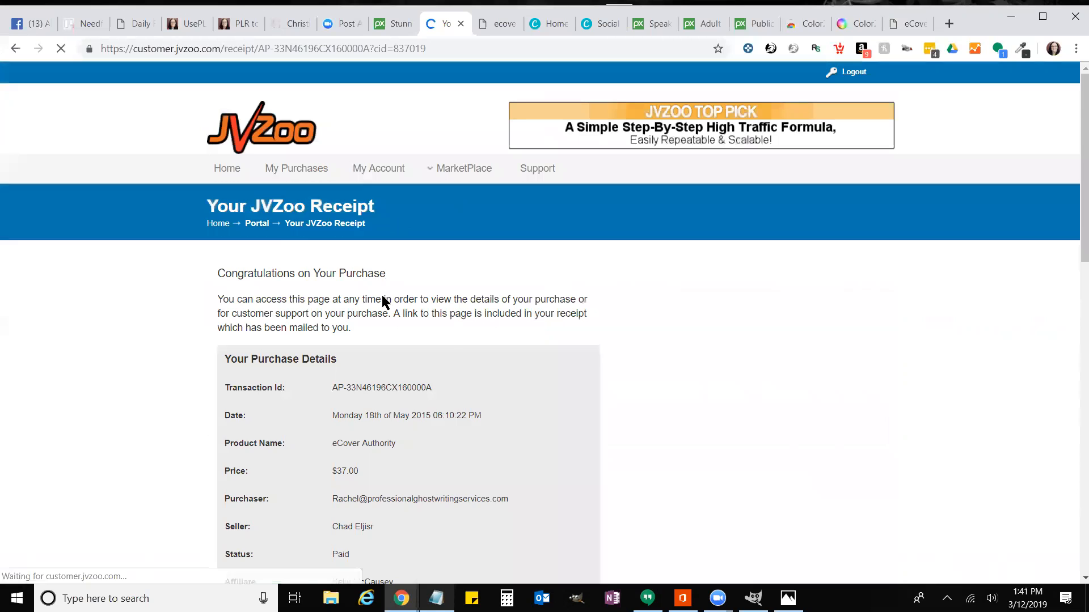
pyautogui.scroll(-12, 383, 301)
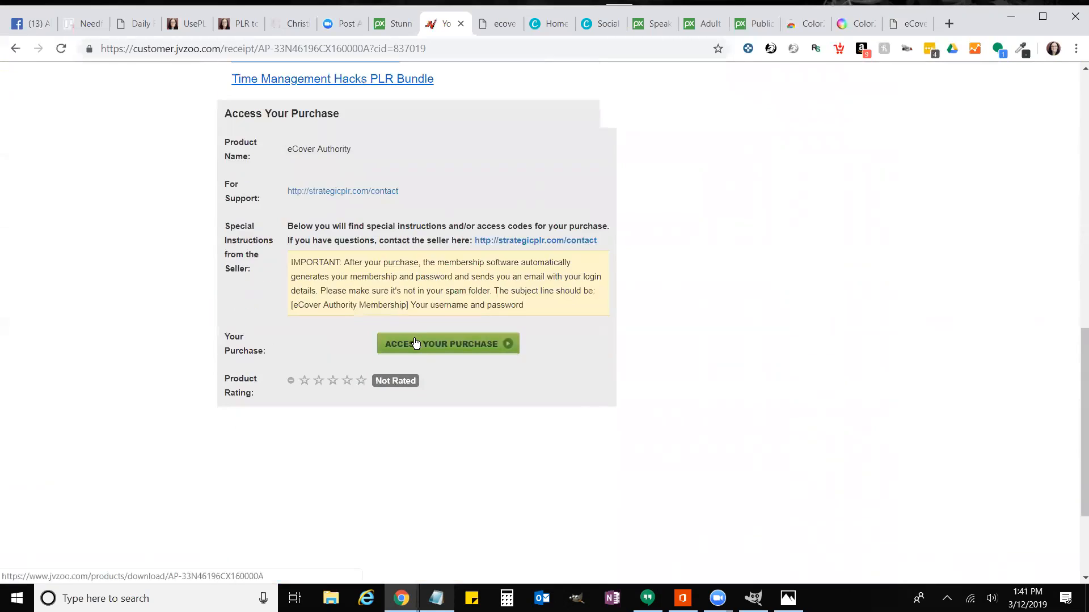
# Step: Access the eCover Authority purchase from the receipt, log in to the members area and open the cover software
pyautogui.click(416, 344)
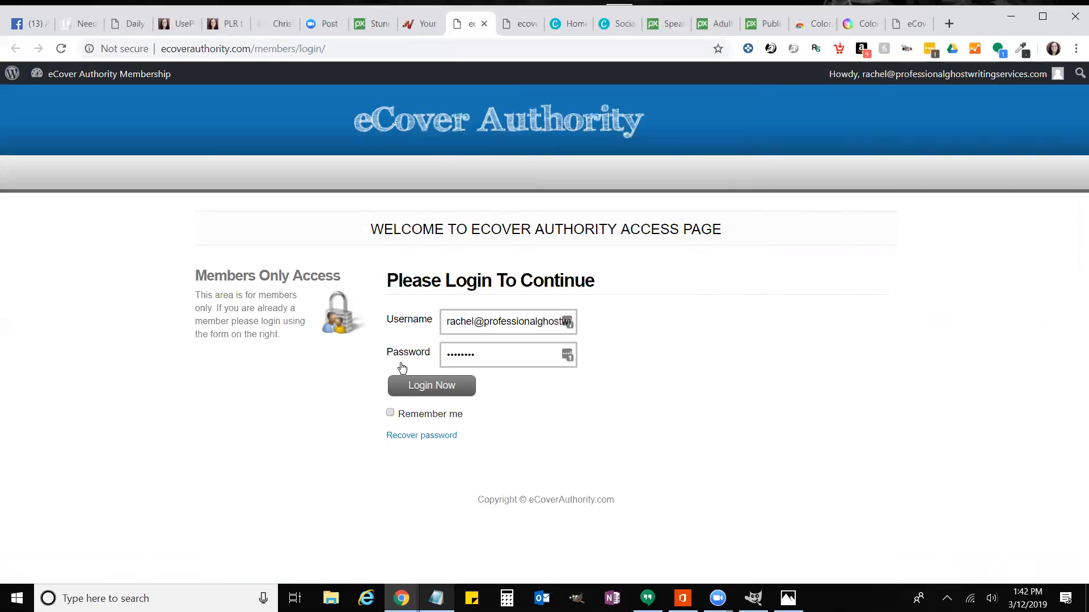
pyautogui.press('Return')
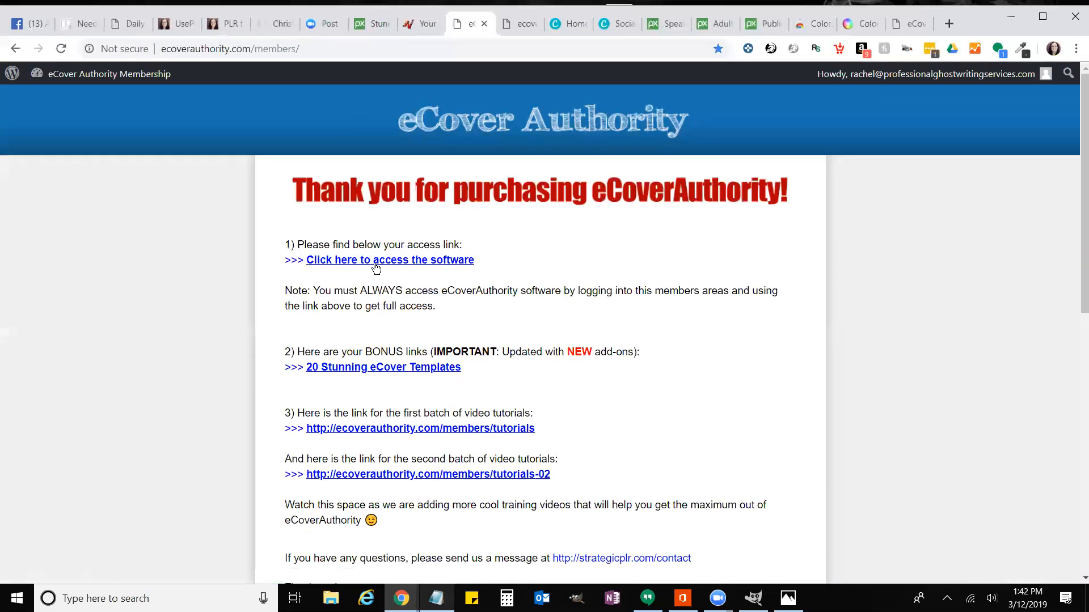
pyautogui.click(343, 268)
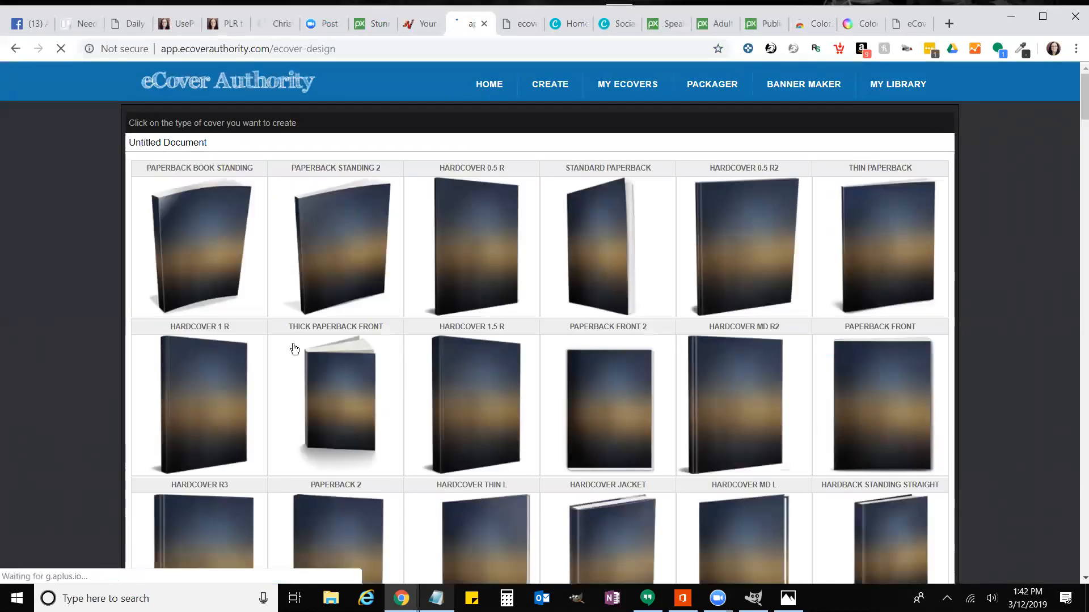
# Step: Browse the full gallery of cover types, from books and software boxes through discs, devices, mugs and screens
pyautogui.moveTo(366, 348)
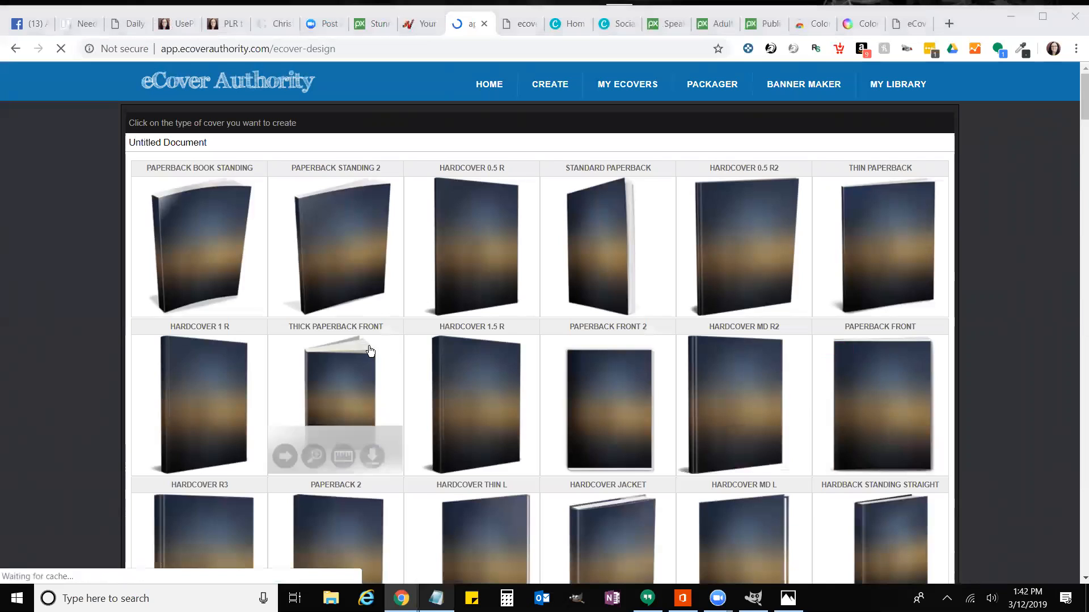
pyautogui.scroll(-8, 488, 366)
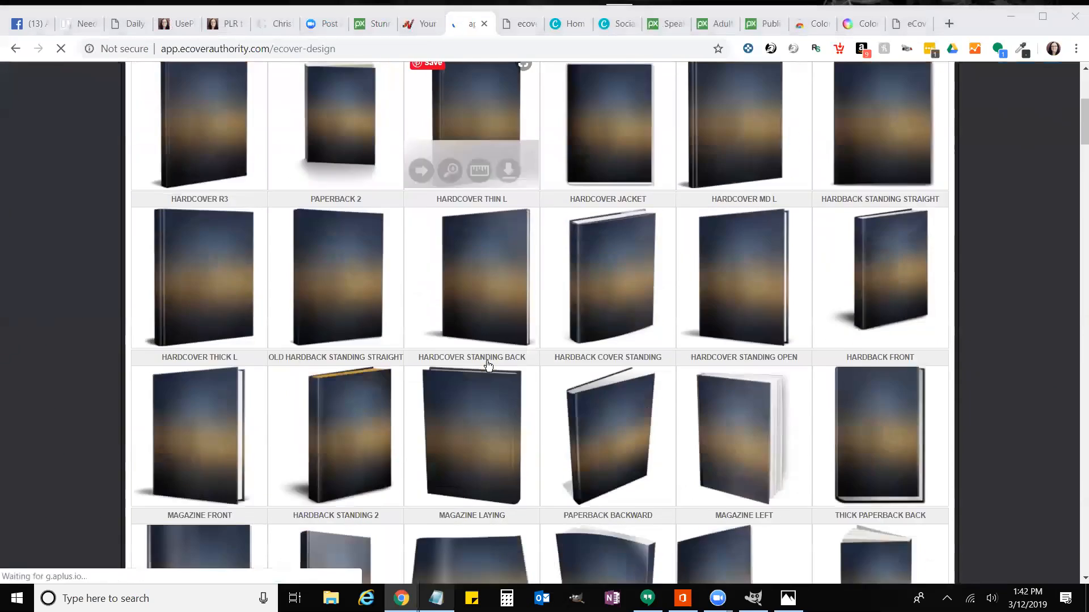
pyautogui.scroll(-14, 488, 366)
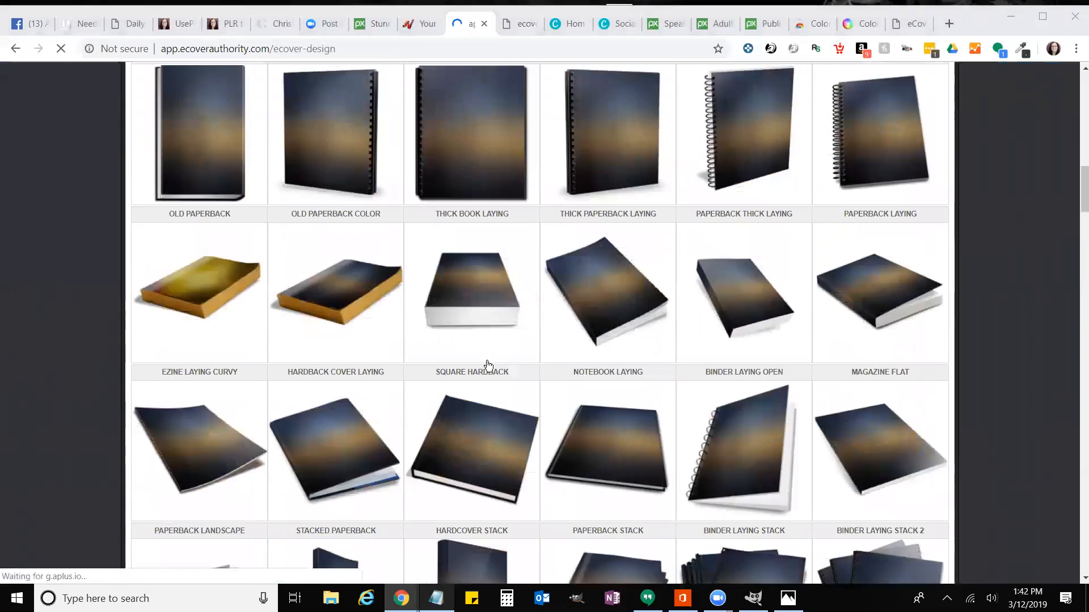
pyautogui.scroll(-15, 488, 365)
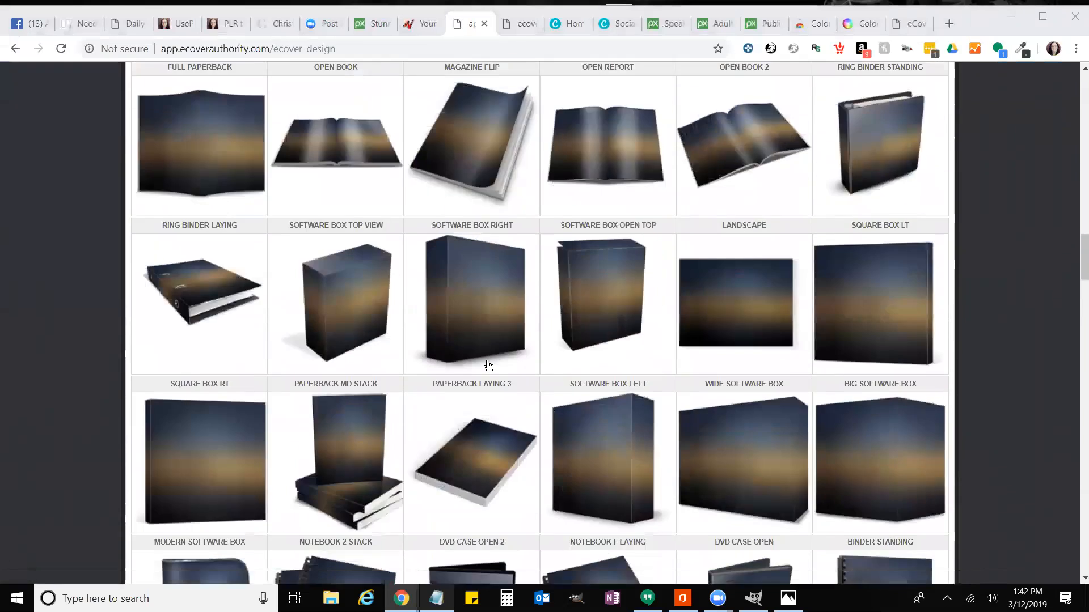
pyautogui.scroll(-16, 488, 366)
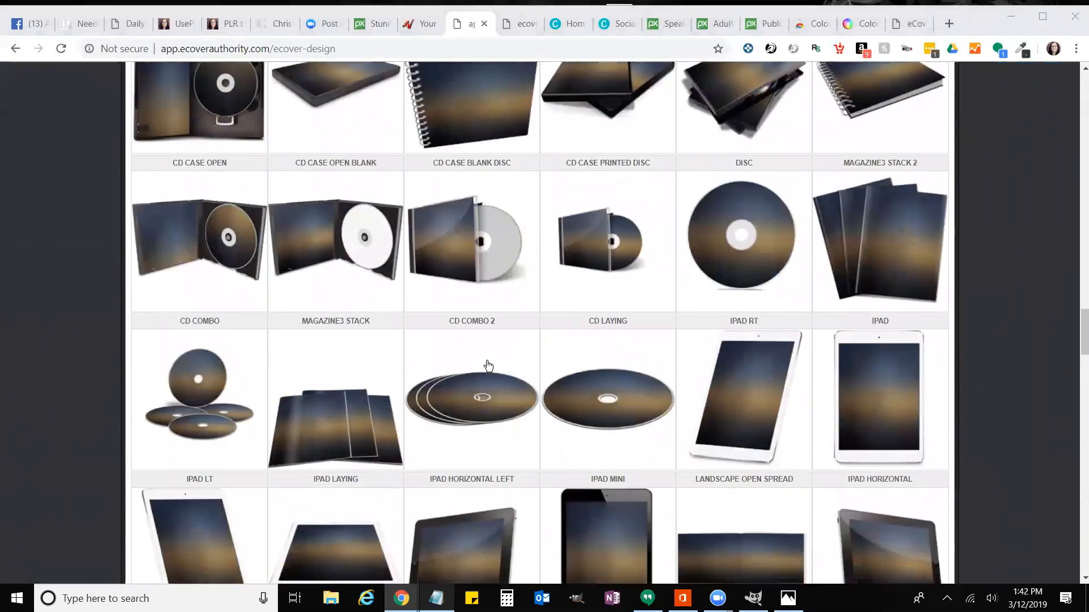
pyautogui.scroll(-15, 488, 365)
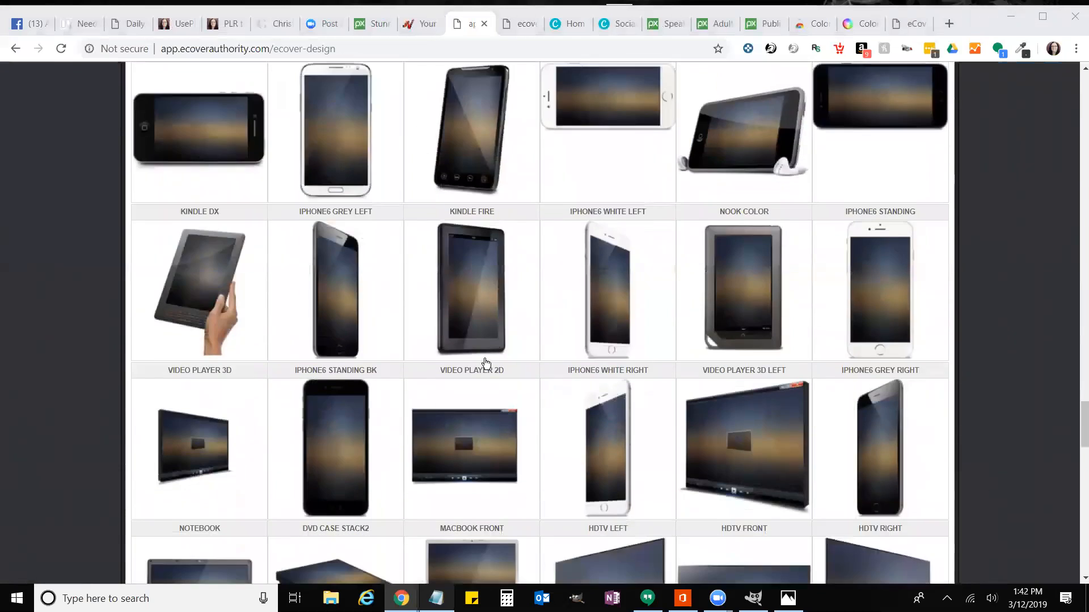
pyautogui.scroll(-11, 486, 363)
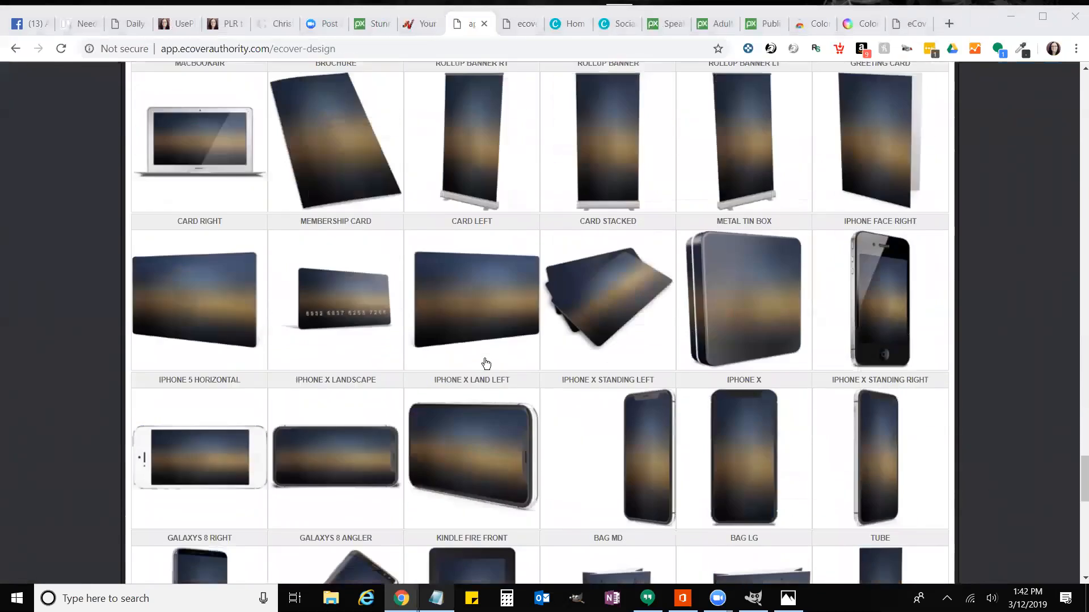
pyautogui.scroll(-10, 486, 364)
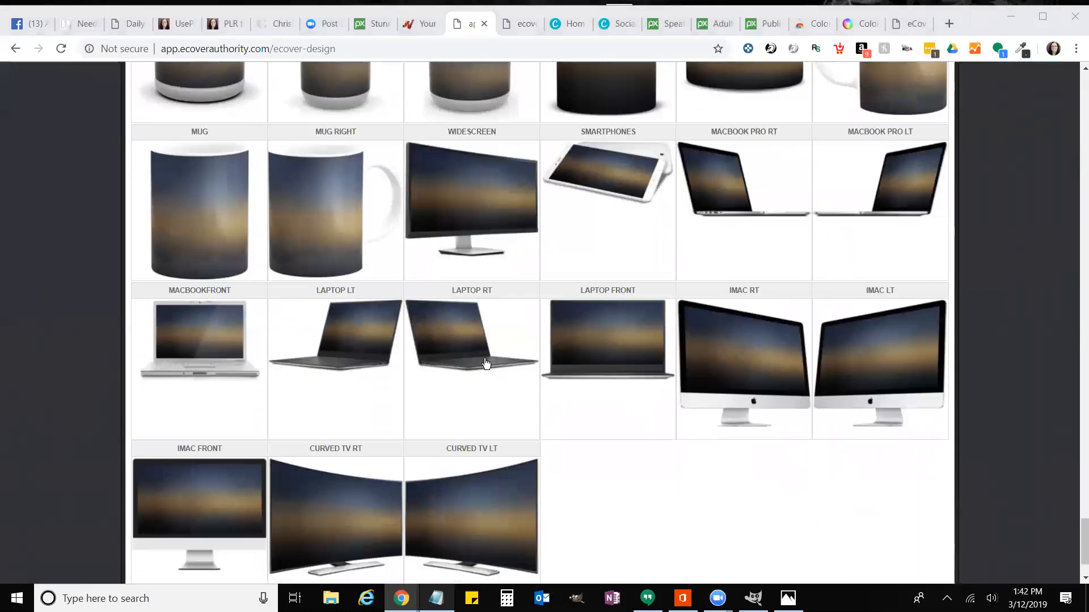
pyautogui.scroll(-2, 486, 363)
pyautogui.scroll(4, 486, 364)
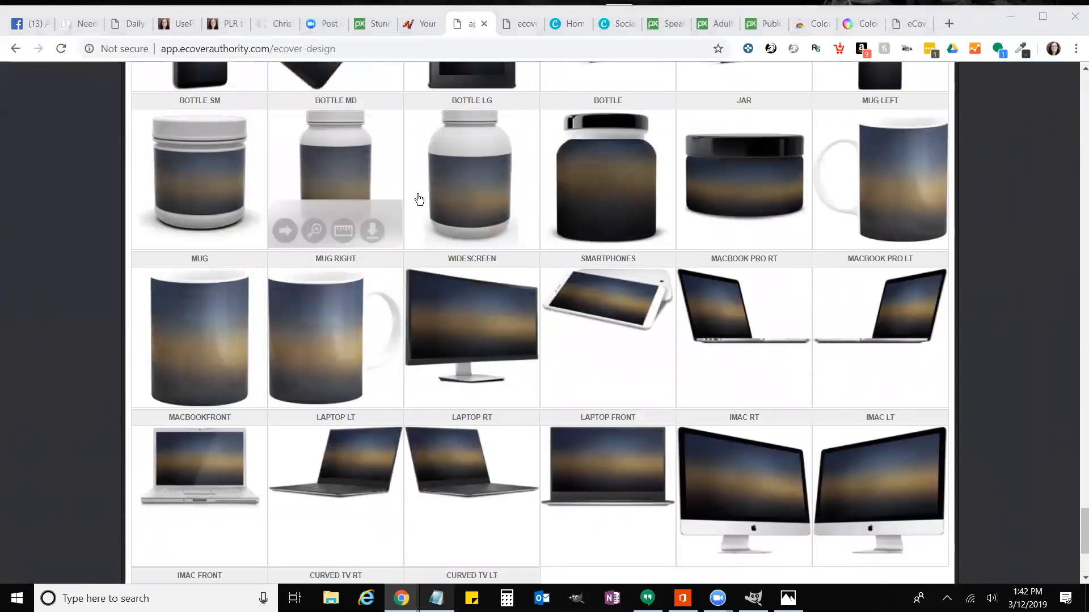
pyautogui.scroll(15, 396, 399)
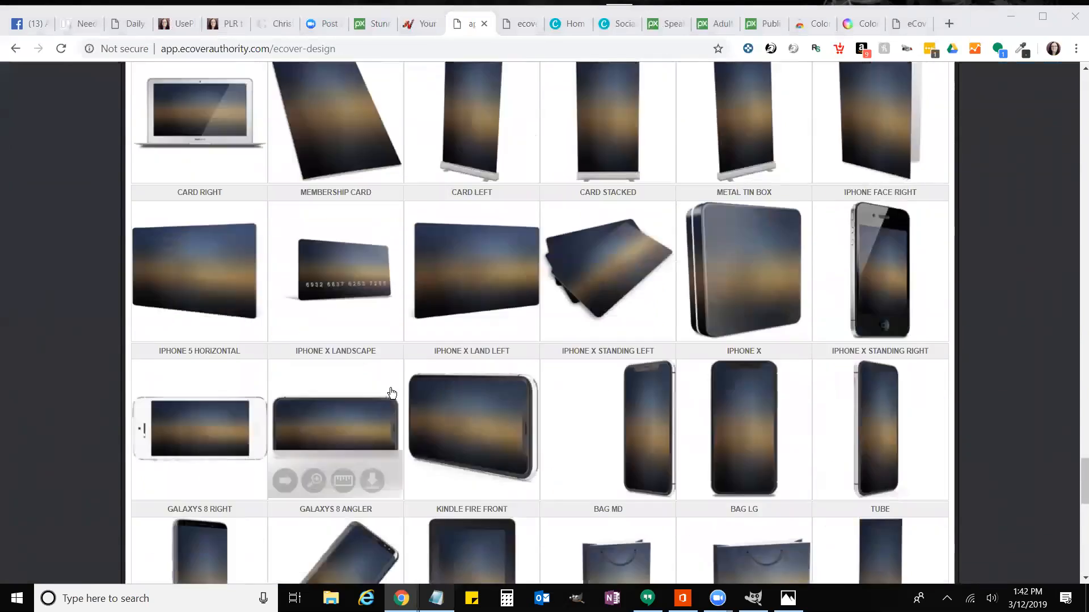
pyautogui.scroll(20, 386, 384)
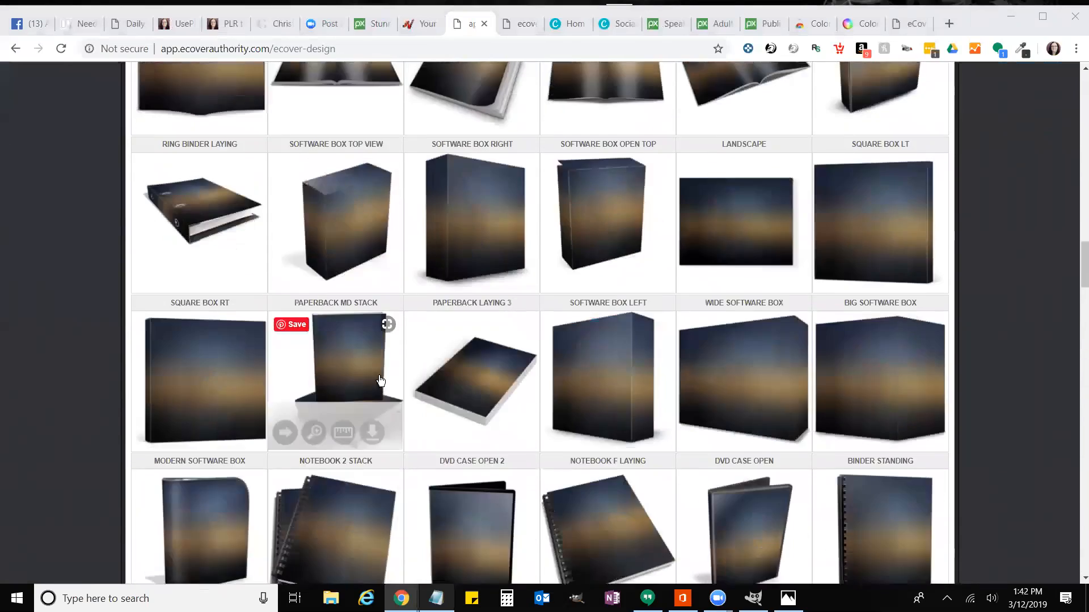
pyautogui.scroll(15, 380, 381)
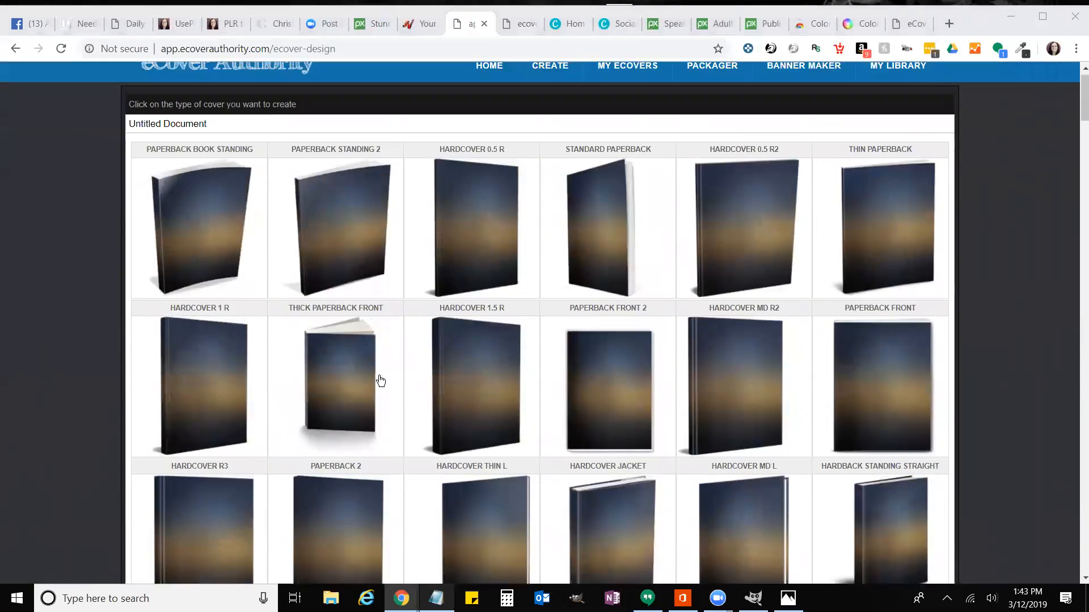
# Step: Examine the book-style cover designs, including hardcovers, paperbacks, magazines, binders and stacked books
pyautogui.scroll(-1, 380, 381)
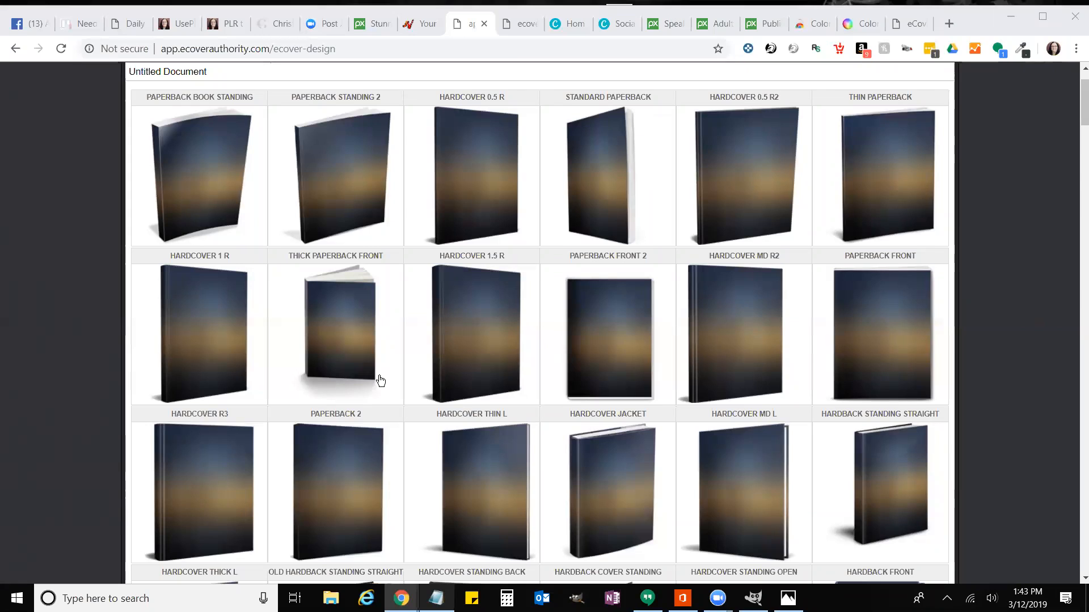
pyautogui.moveTo(376, 372)
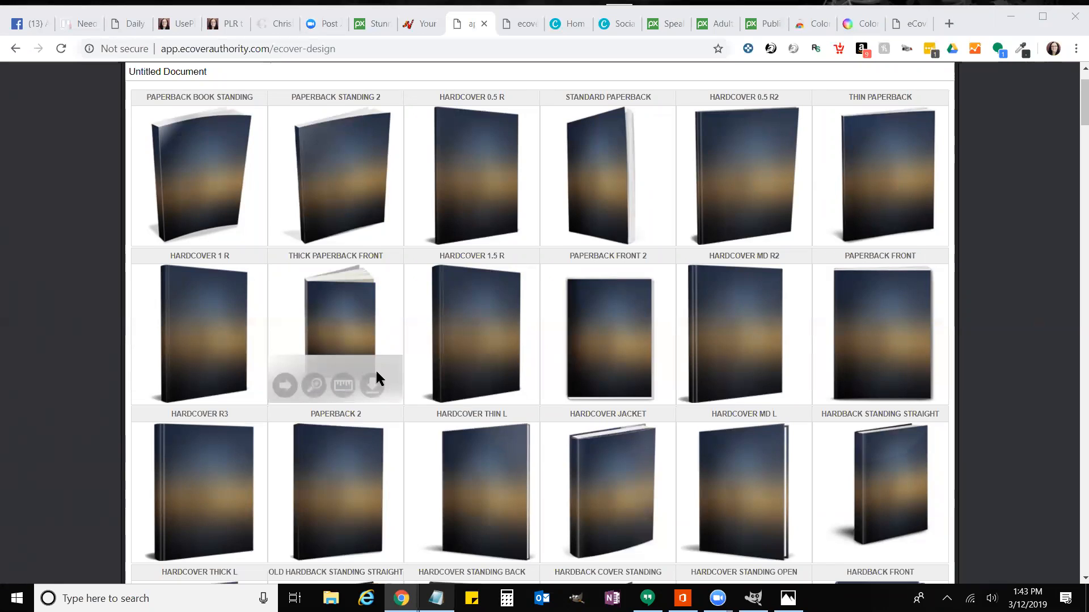
pyautogui.moveTo(205, 226)
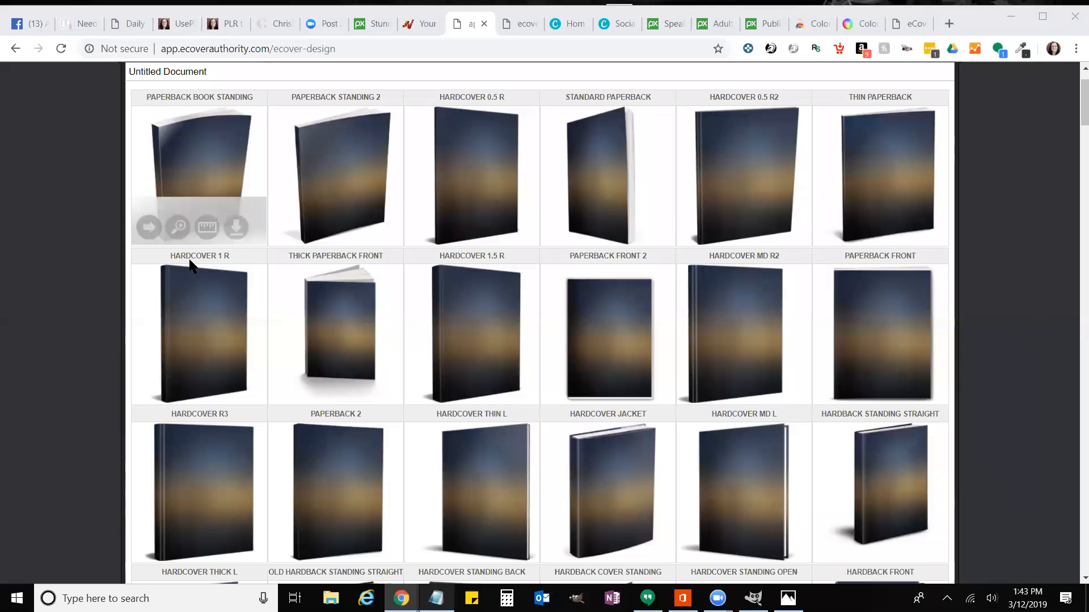
pyautogui.moveTo(190, 264)
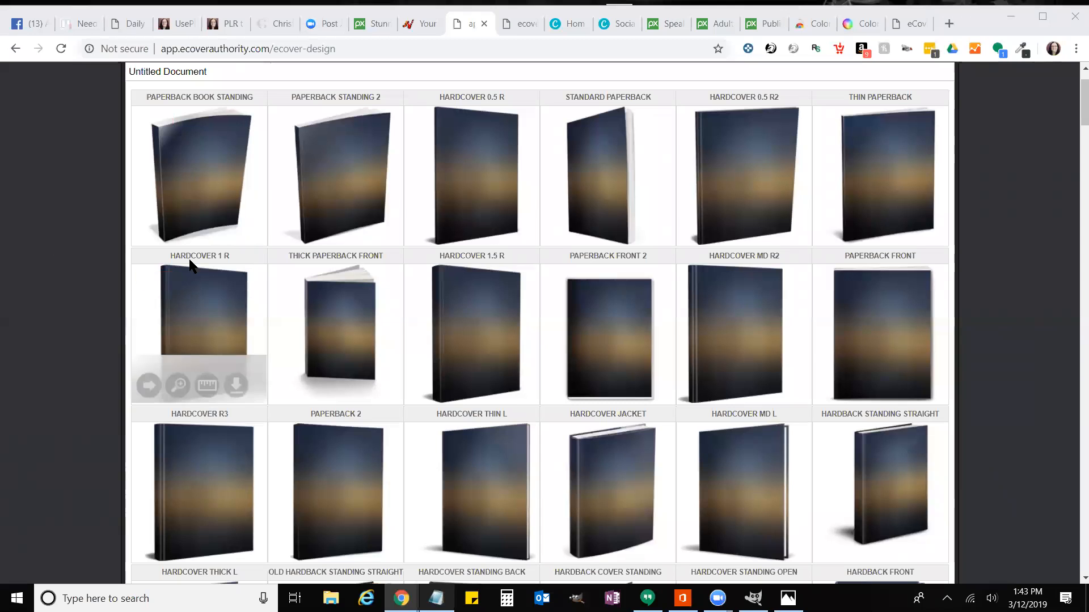
pyautogui.moveTo(688, 381)
pyautogui.scroll(-1, 702, 389)
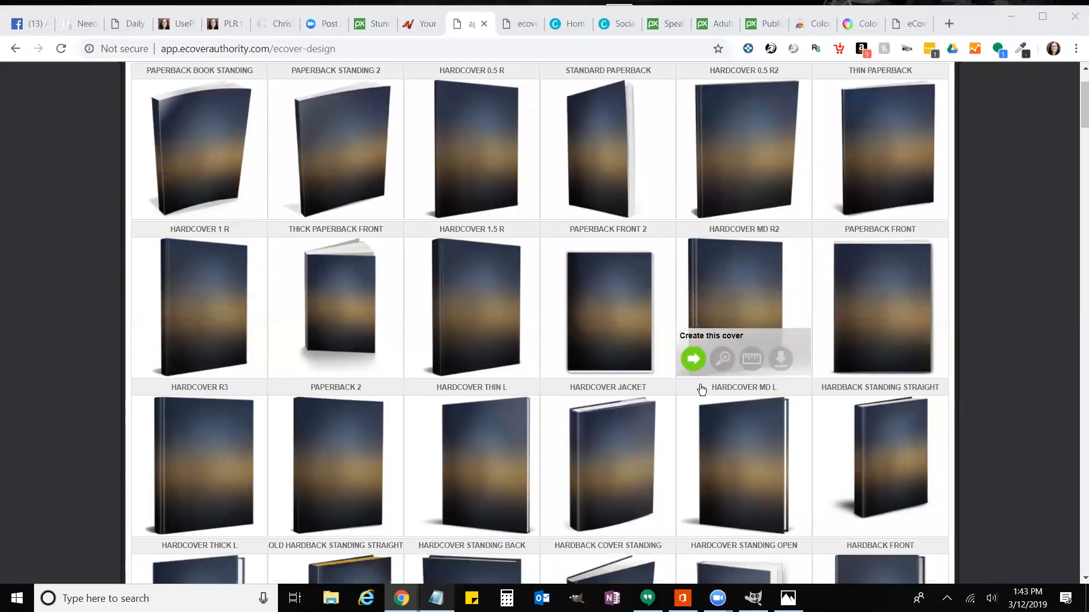
pyautogui.scroll(-6, 701, 389)
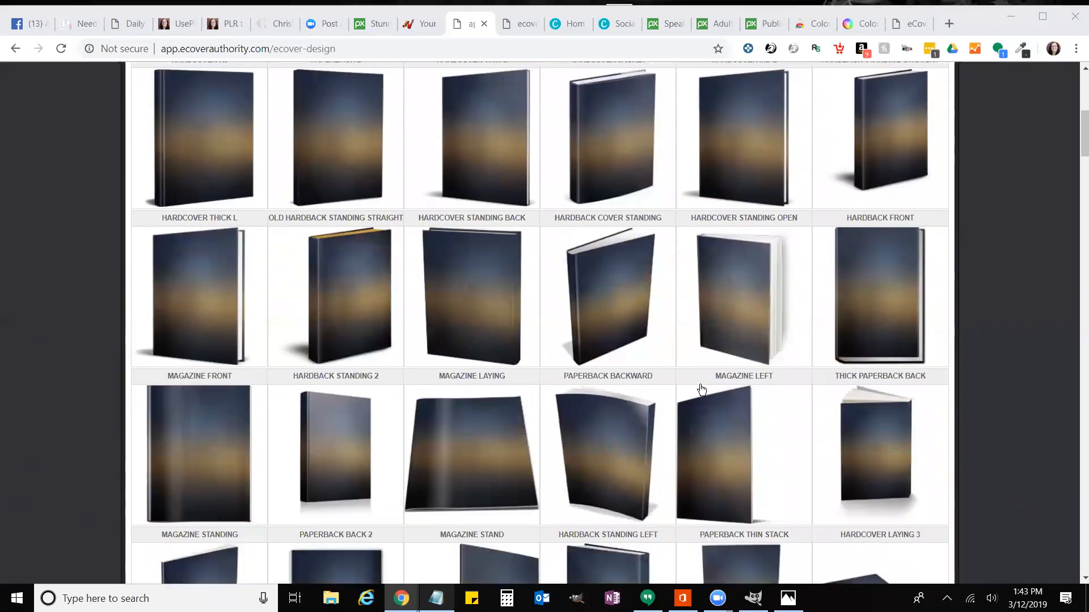
pyautogui.scroll(-5, 702, 389)
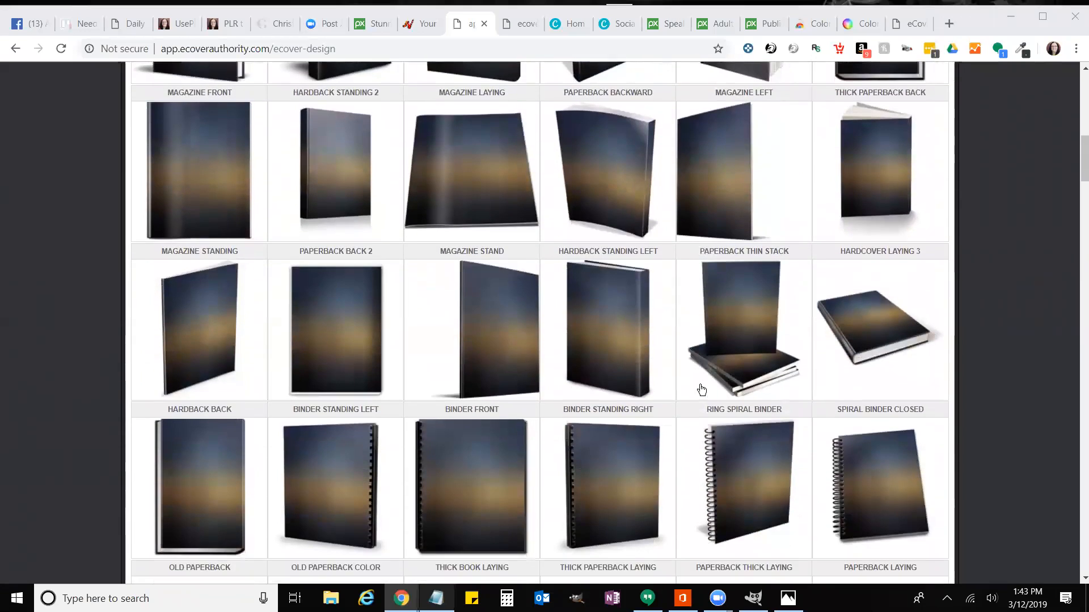
pyautogui.scroll(-4, 701, 389)
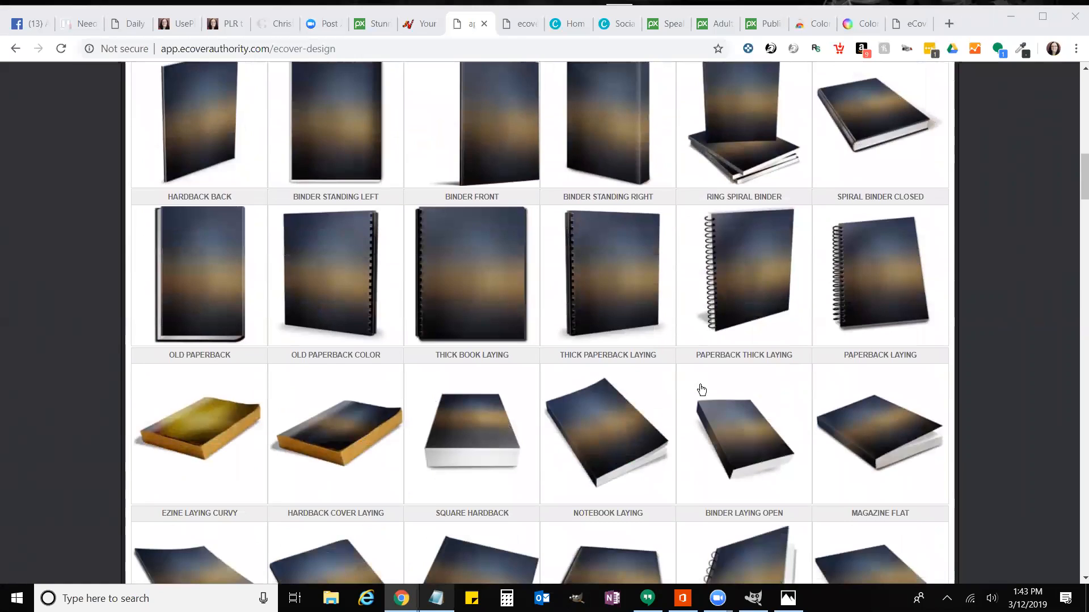
pyautogui.scroll(-3, 701, 389)
pyautogui.scroll(-3, 701, 389)
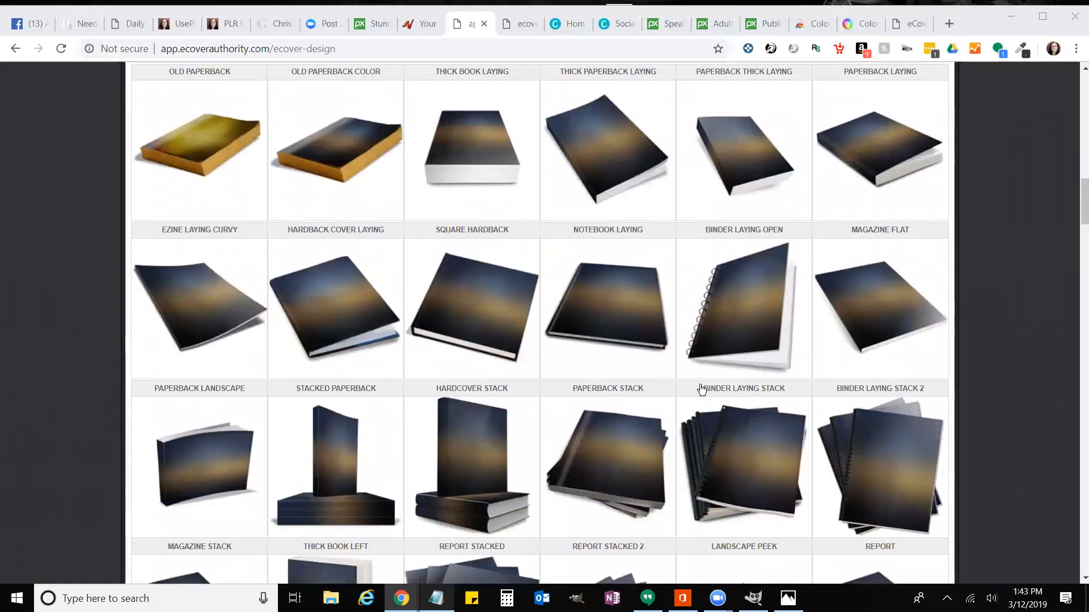
# Step: Start a new cover using the Paperback Book Standing design
pyautogui.scroll(15, 674, 387)
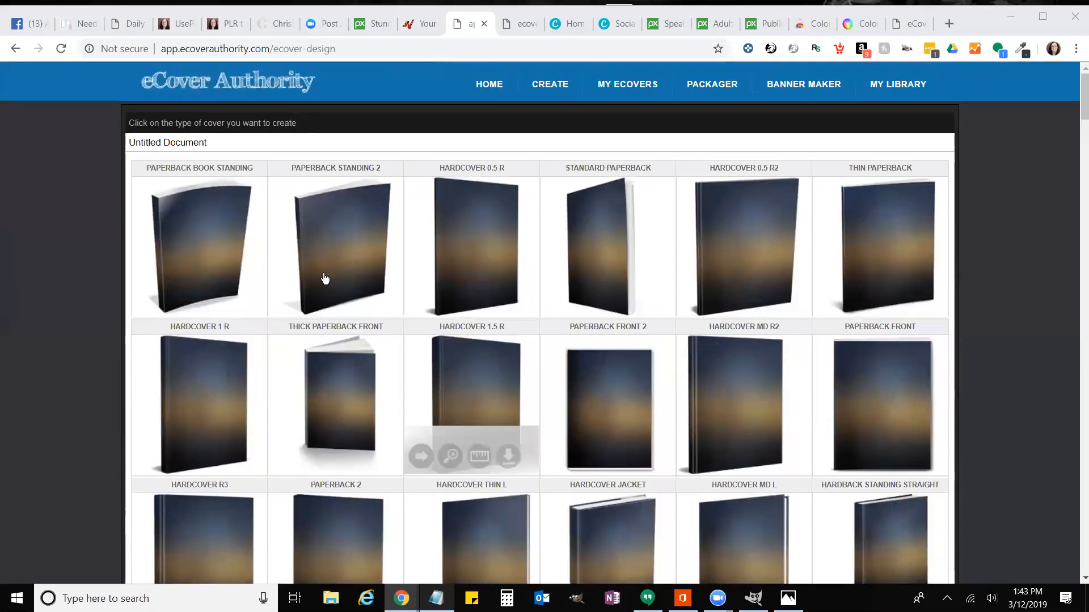
pyautogui.moveTo(260, 256)
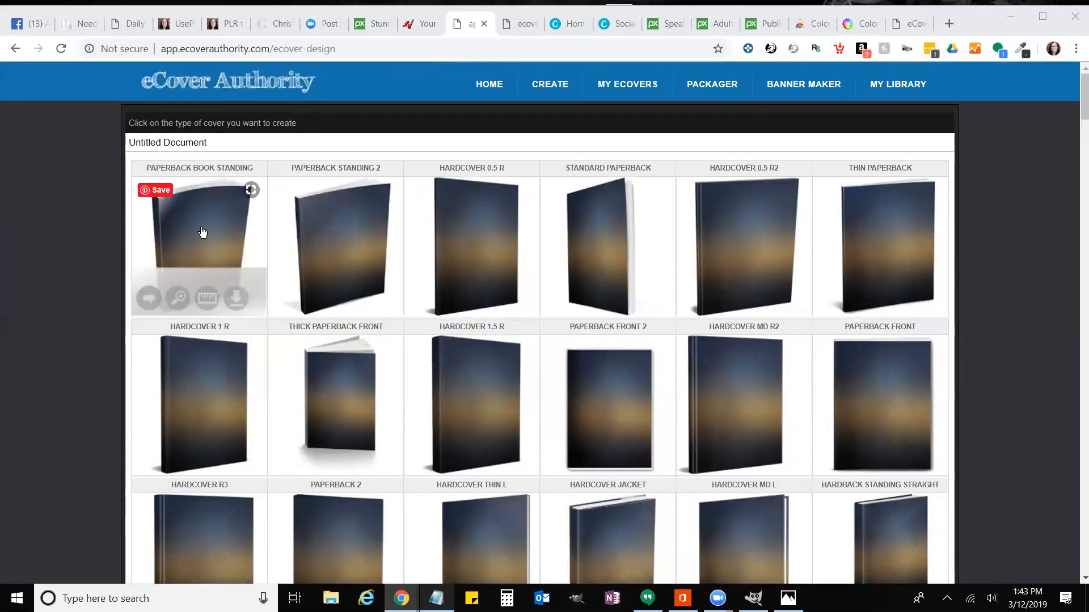
pyautogui.click(149, 299)
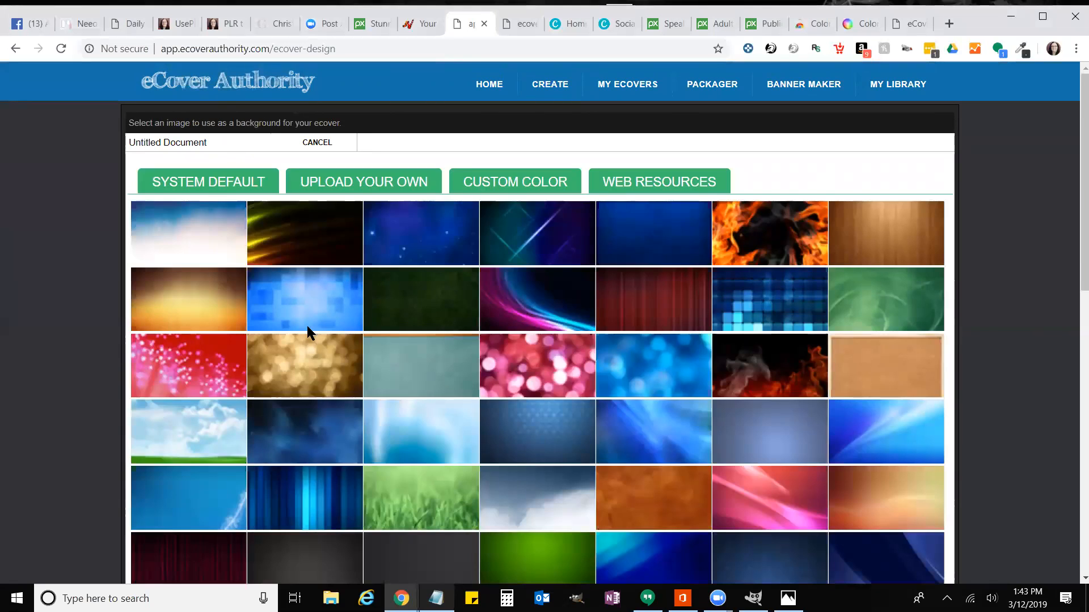
# Step: Upload ForTina).png from the Desktop as an own background image, sorting the files by newest modification date to find it
pyautogui.click(352, 183)
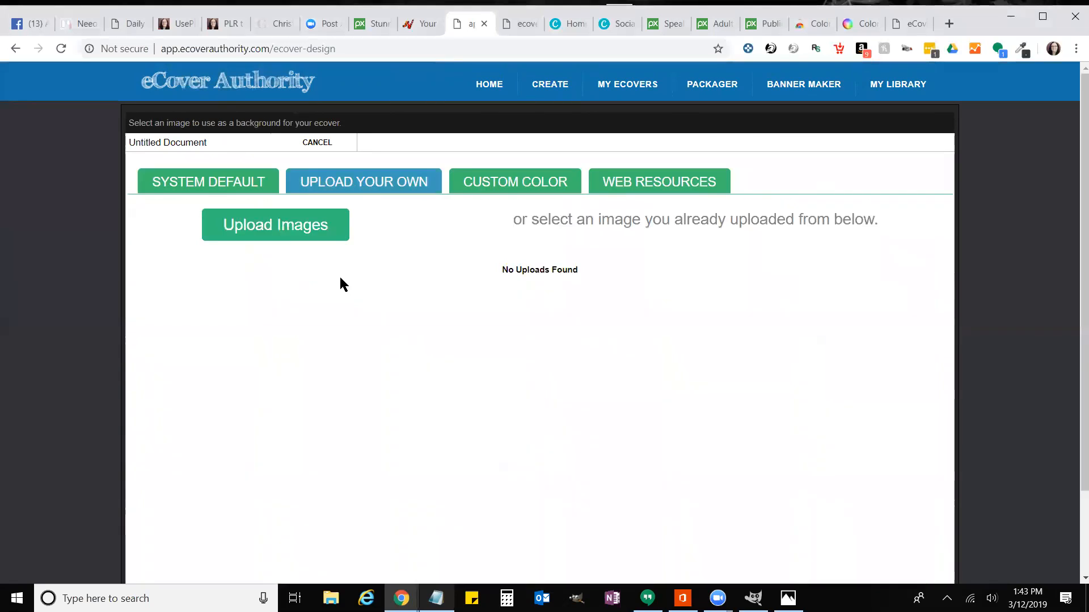
pyautogui.click(309, 233)
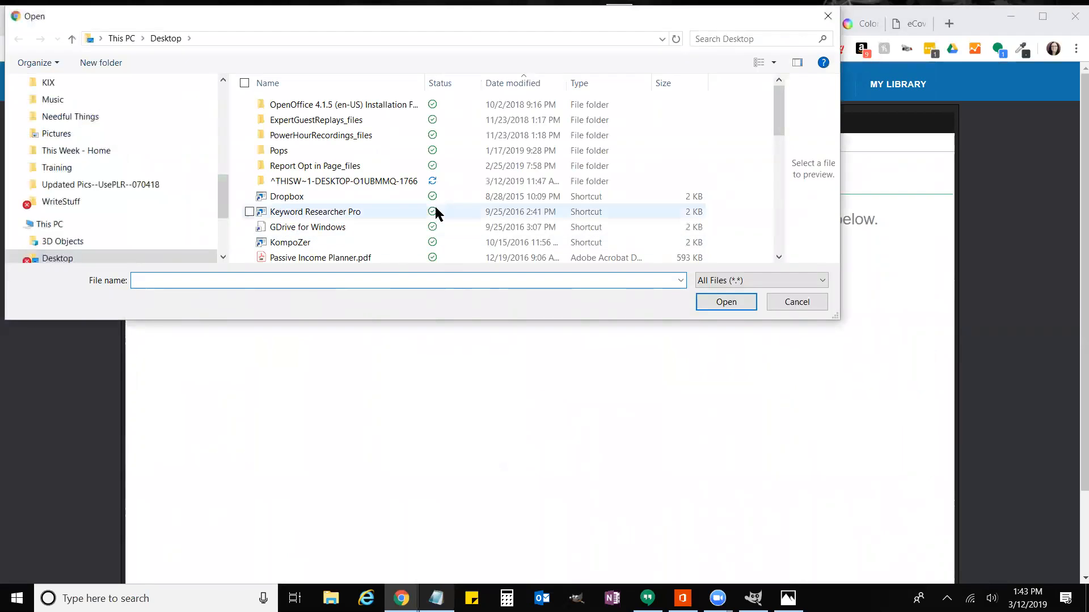
pyautogui.scroll(-5, 434, 208)
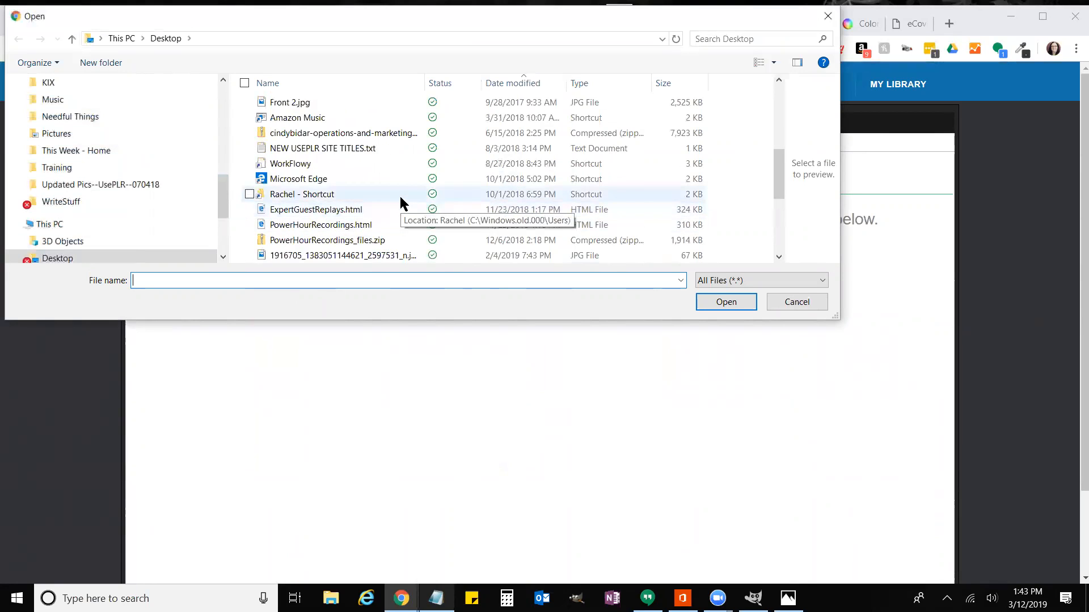
pyautogui.scroll(-2, 401, 202)
pyautogui.scroll(-2, 400, 202)
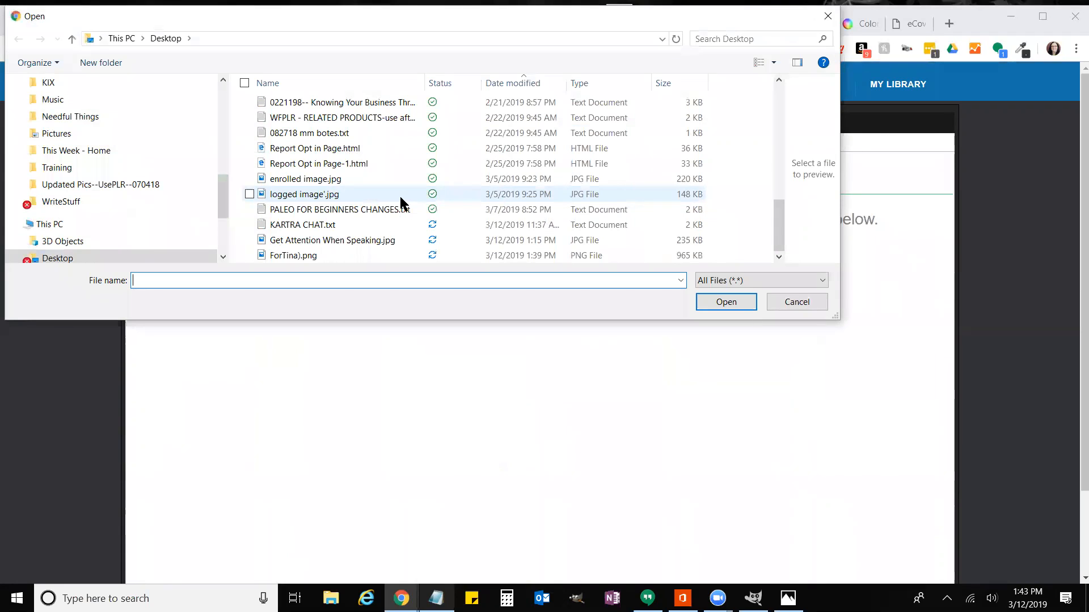
pyautogui.click(506, 83)
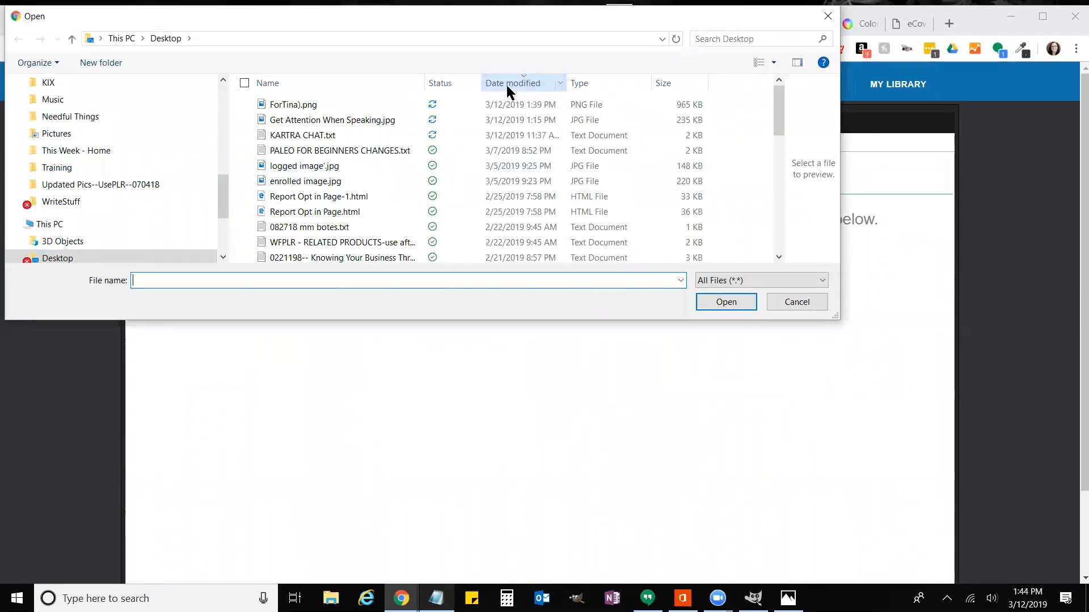
pyautogui.click(331, 105)
pyautogui.doubleClick(332, 105)
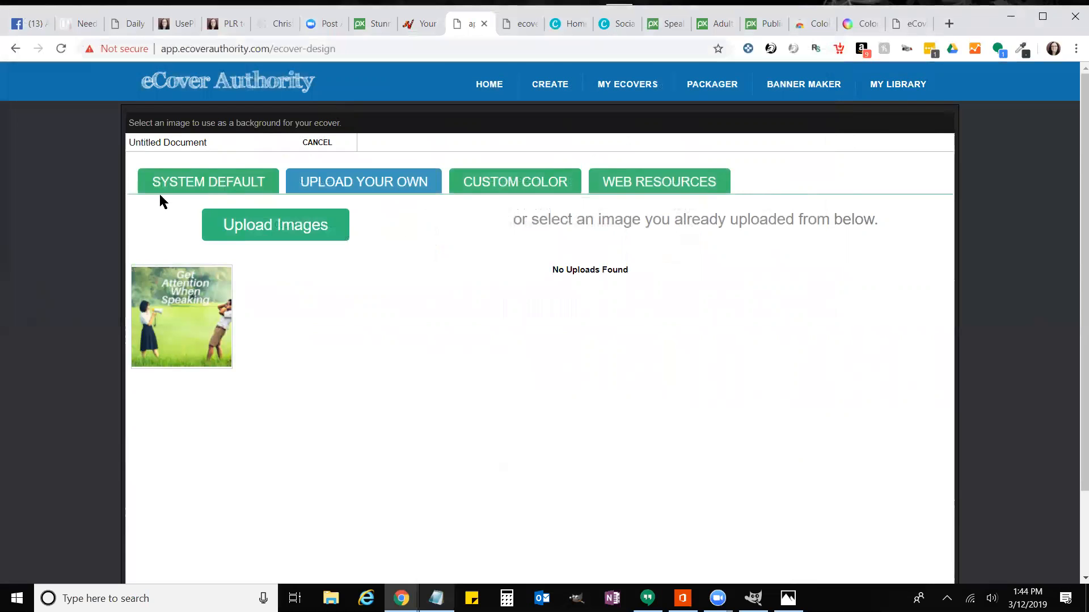
# Step: Choose the uploaded Get Attention When Speaking image and extend the selection area to its top, side and bottom edges
pyautogui.click(182, 338)
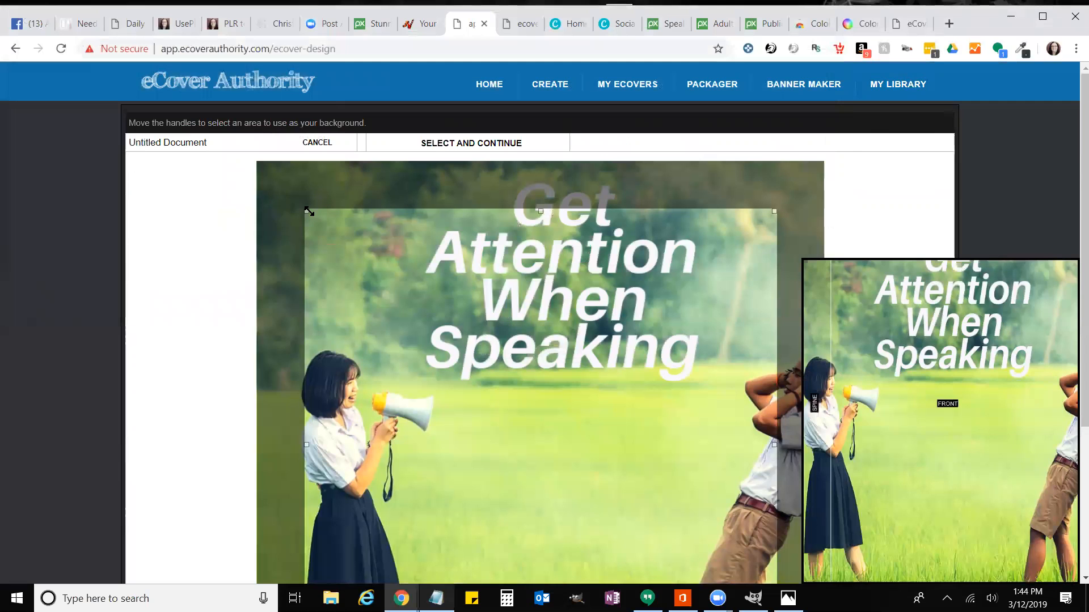
pyautogui.moveTo(309, 211); pyautogui.dragTo(214, 140)
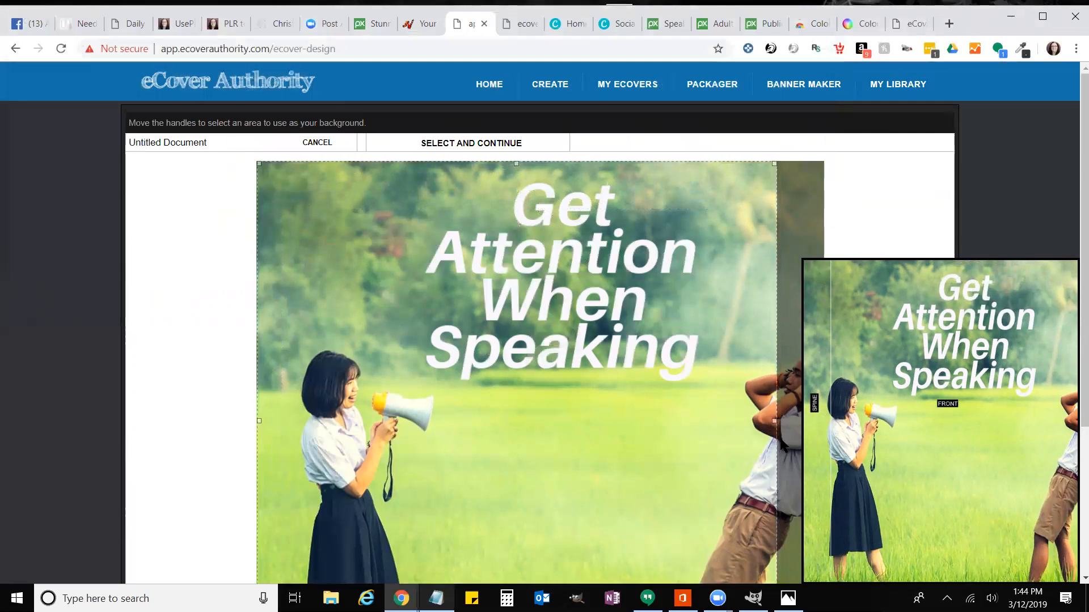
pyautogui.moveTo(798, 445); pyautogui.dragTo(880, 446)
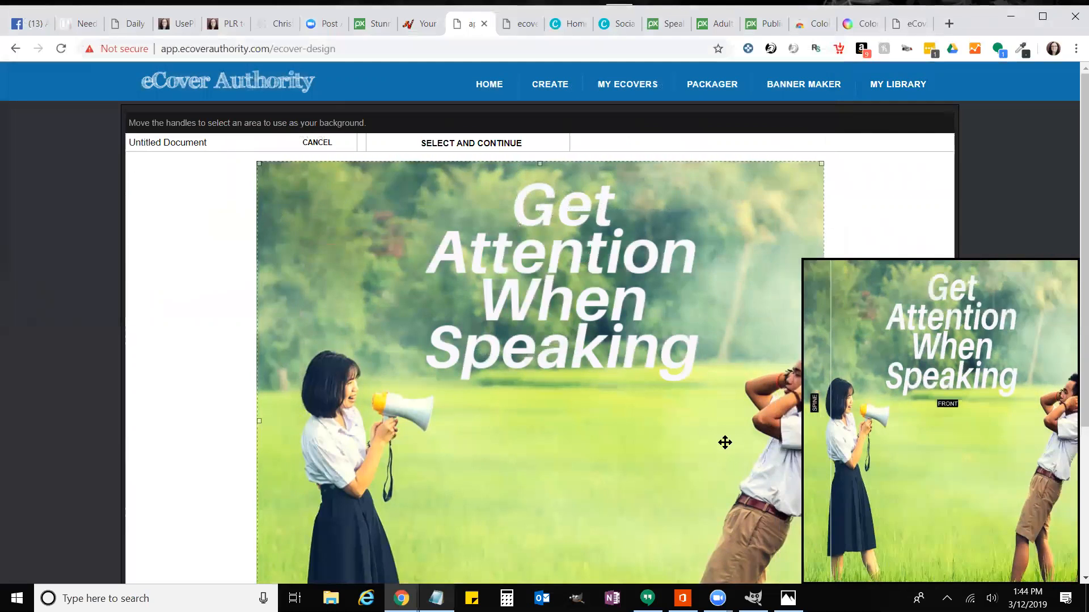
pyautogui.scroll(-4, 724, 442)
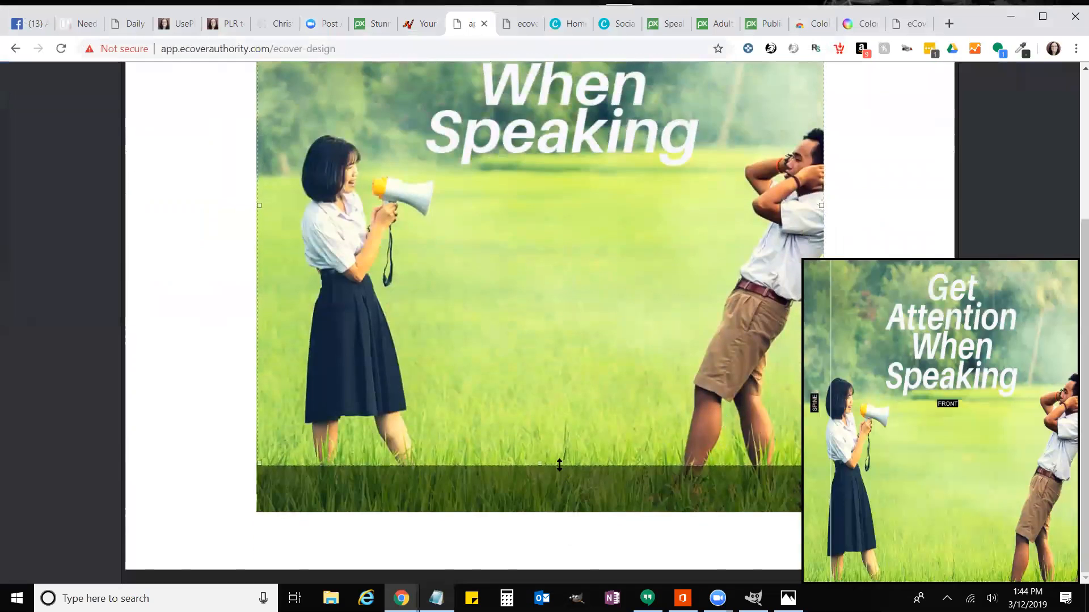
pyautogui.moveTo(560, 464); pyautogui.dragTo(560, 539)
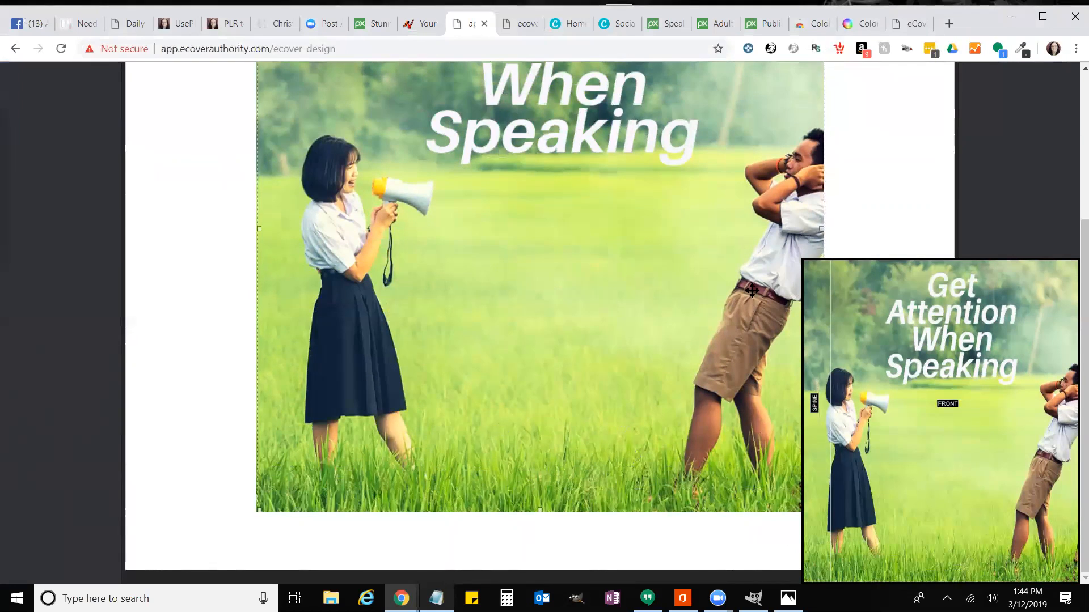
# Step: Try to widen the selection past both sides of the image, accept it as the background and check the design canvas
pyautogui.scroll(1, 525, 381)
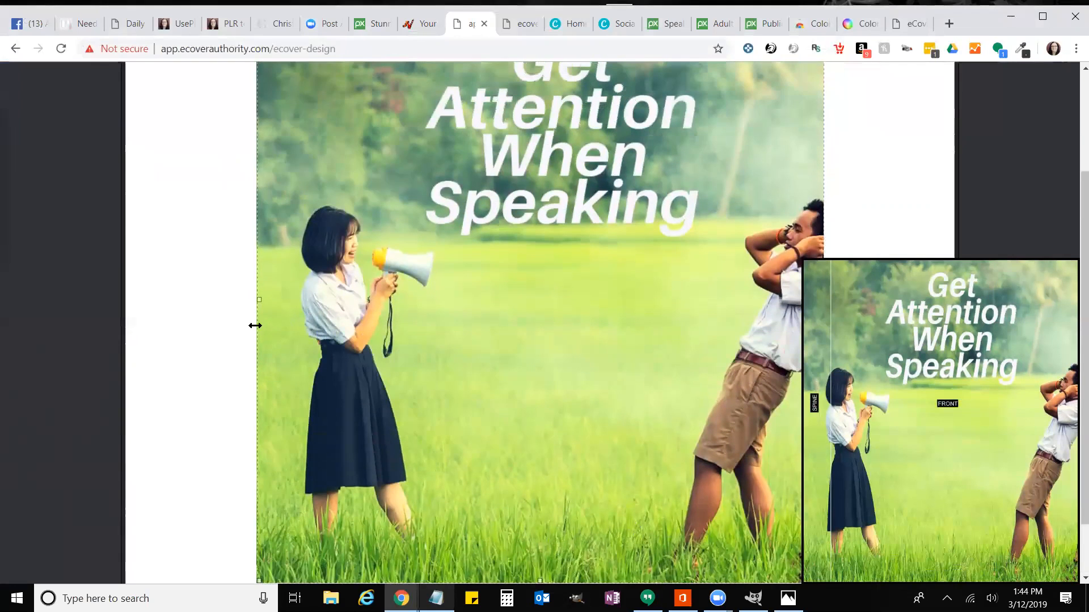
pyautogui.moveTo(259, 326); pyautogui.dragTo(213, 322)
pyautogui.moveTo(820, 235); pyautogui.dragTo(861, 234)
pyautogui.scroll(2, 738, 364)
pyautogui.scroll(-3, 738, 364)
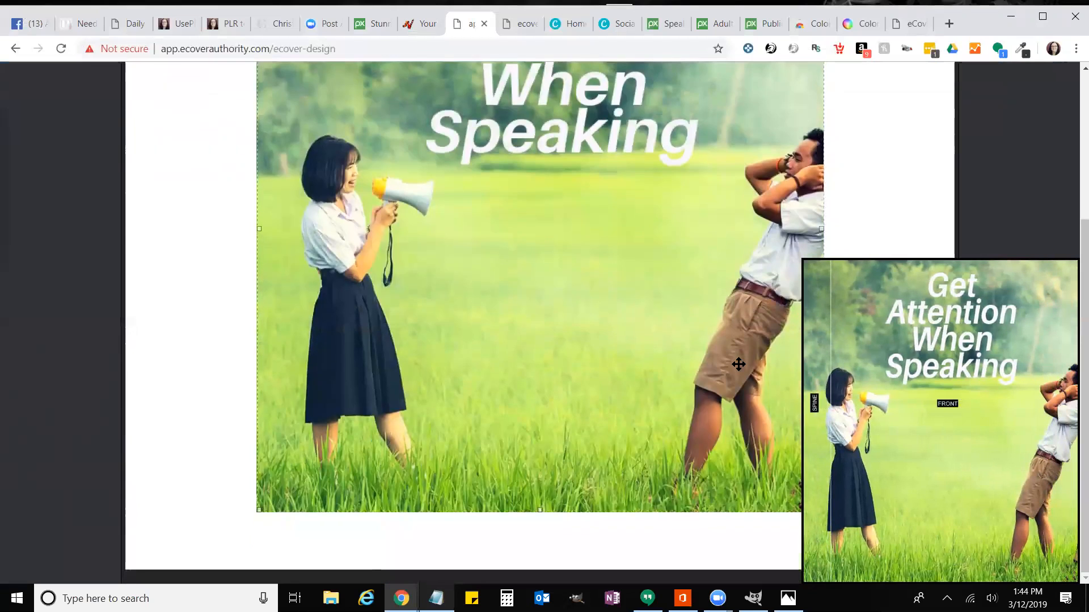
pyautogui.scroll(4, 738, 364)
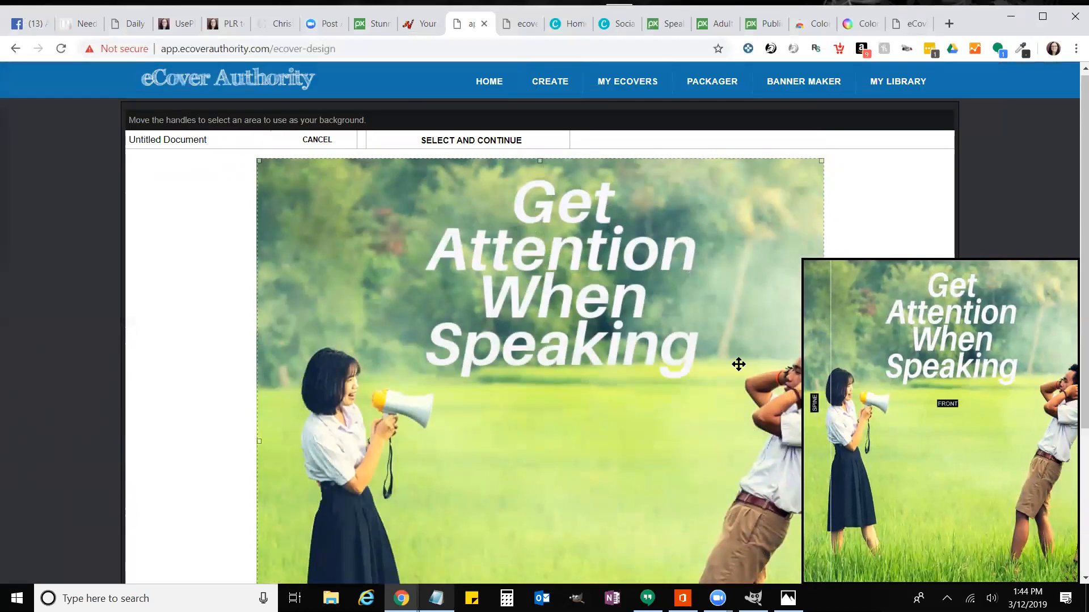
pyautogui.click(481, 143)
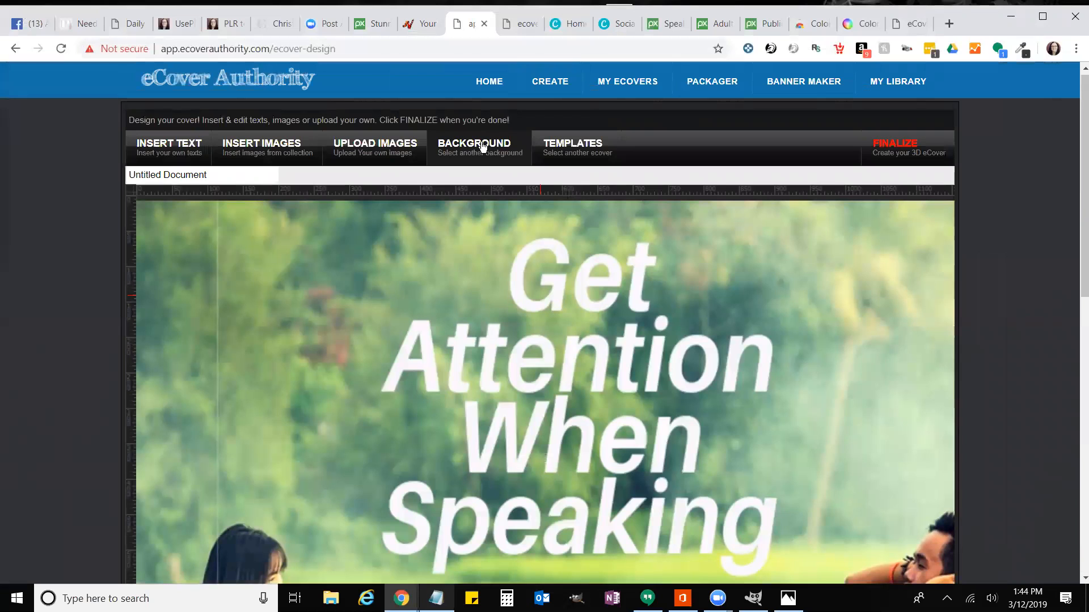
pyautogui.scroll(-1, 831, 374)
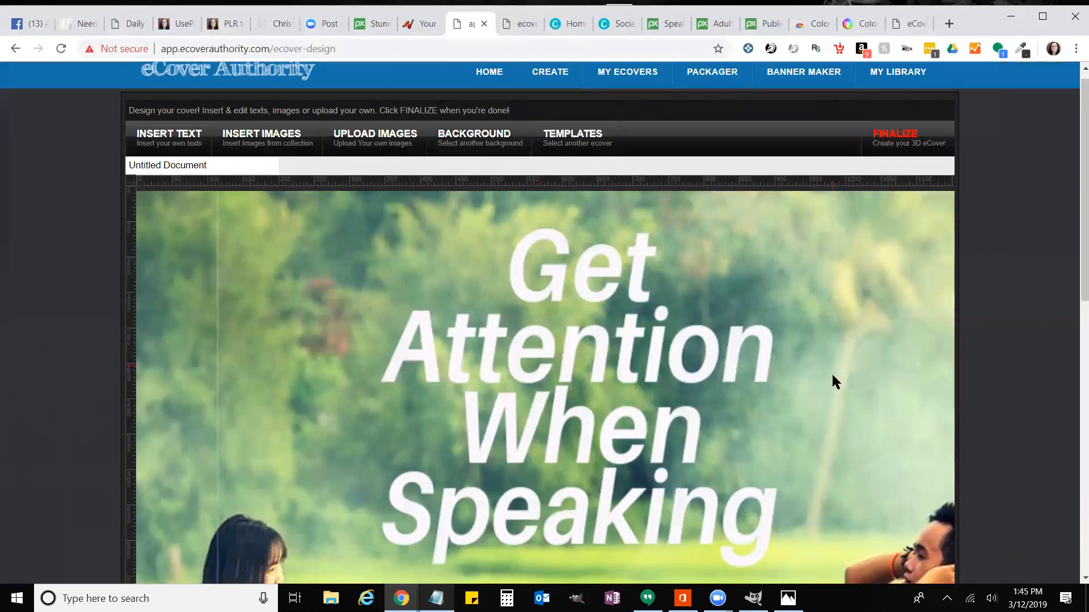
pyautogui.scroll(-5, 833, 375)
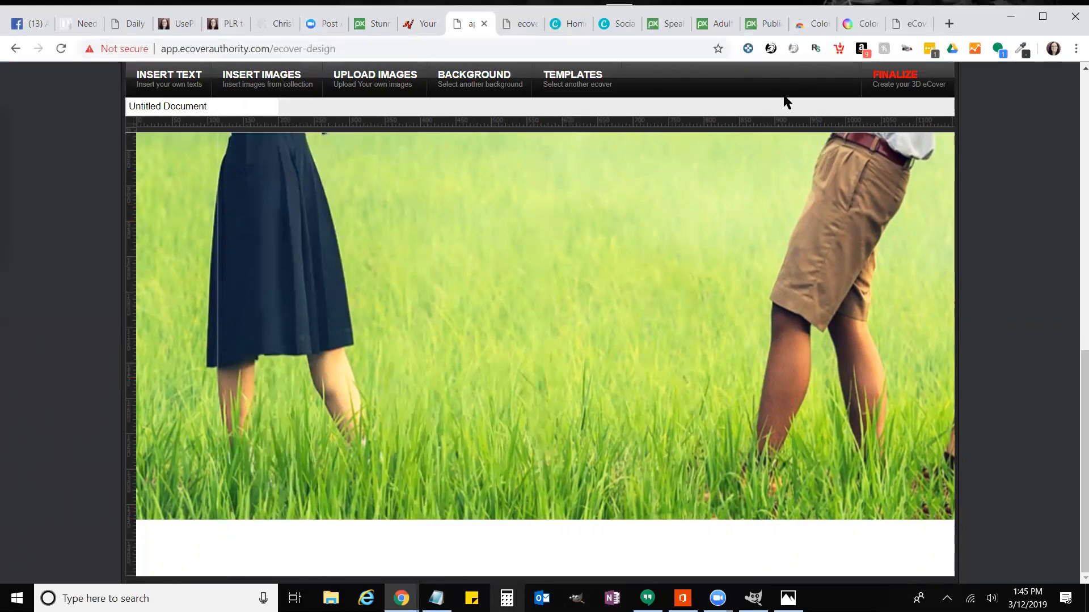
# Step: Leave the current design, reopen the software from the members page and start a new Paperback Book Standing cover
pyautogui.click(16, 48)
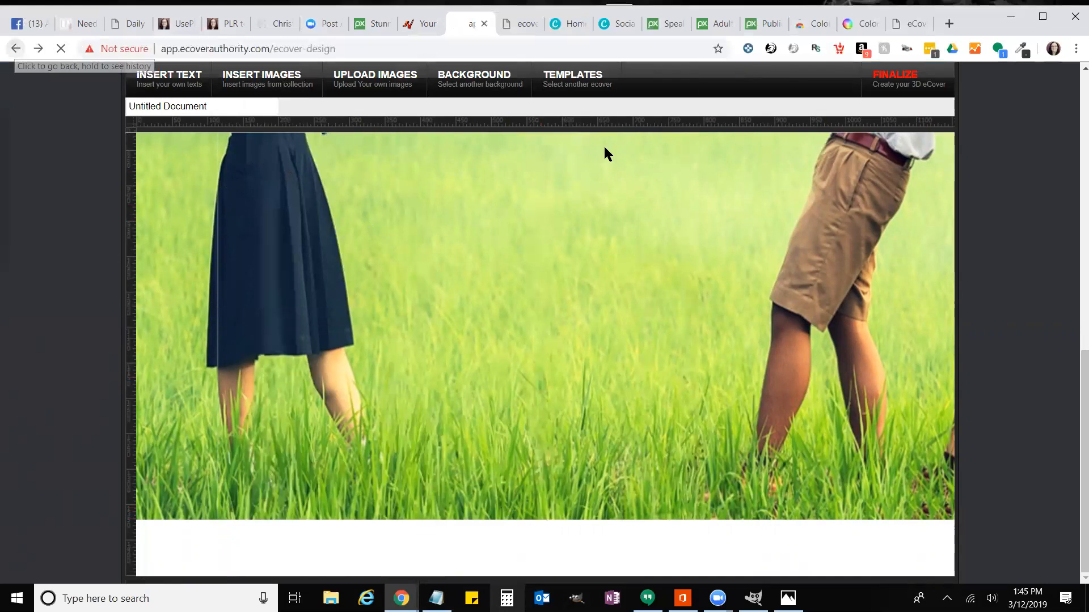
pyautogui.click(607, 136)
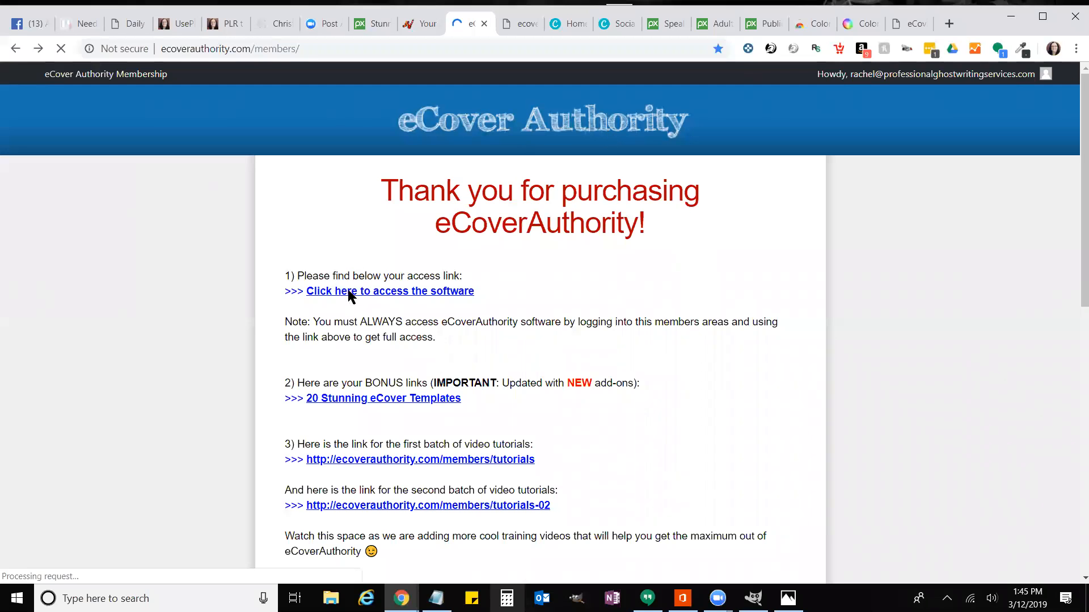
pyautogui.click(352, 261)
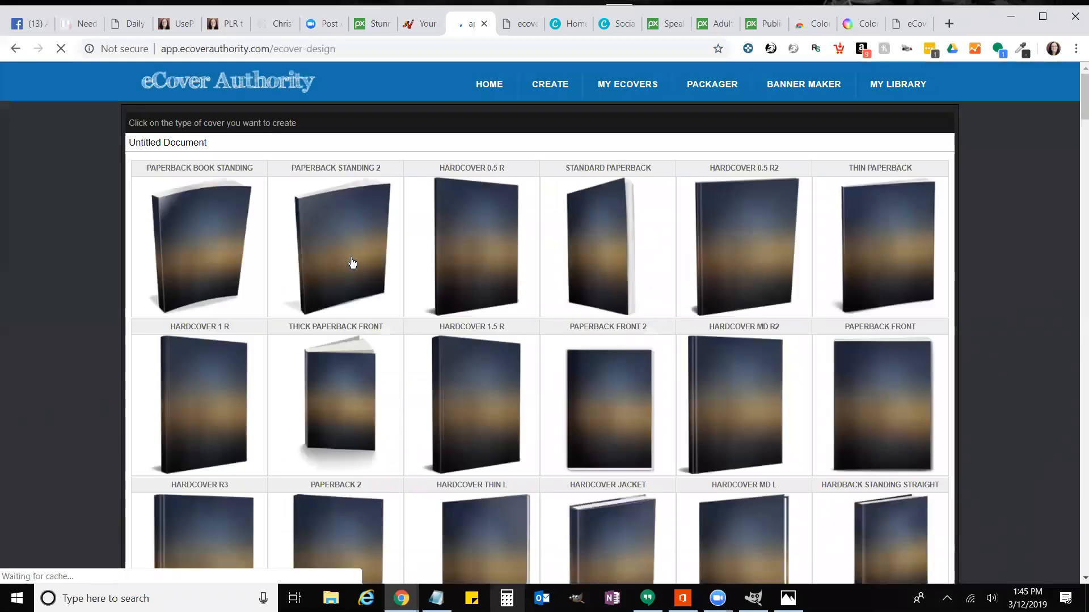
pyautogui.moveTo(207, 271)
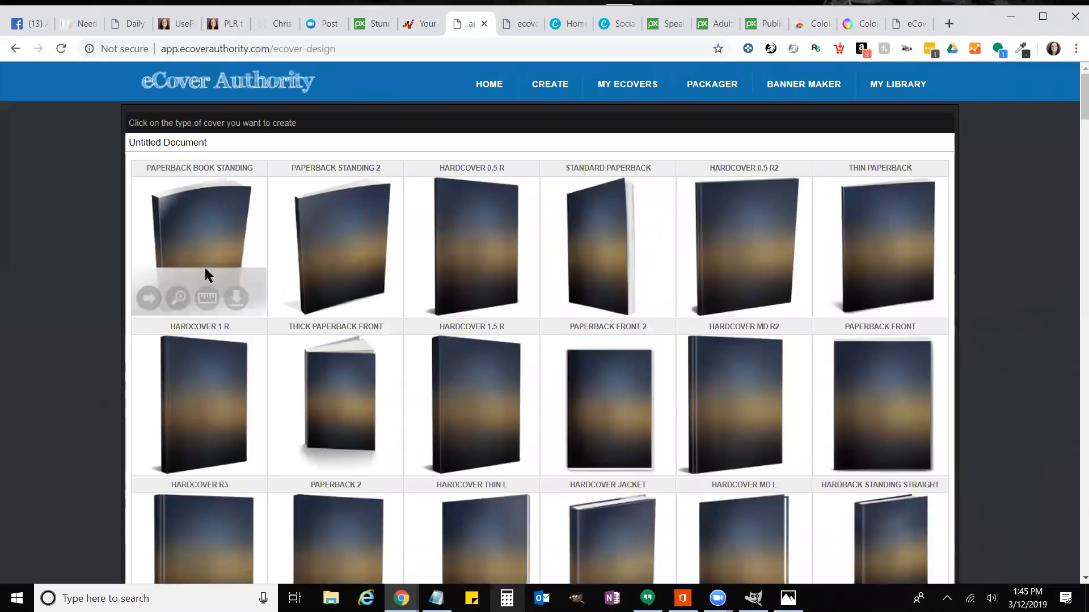
pyautogui.click(147, 298)
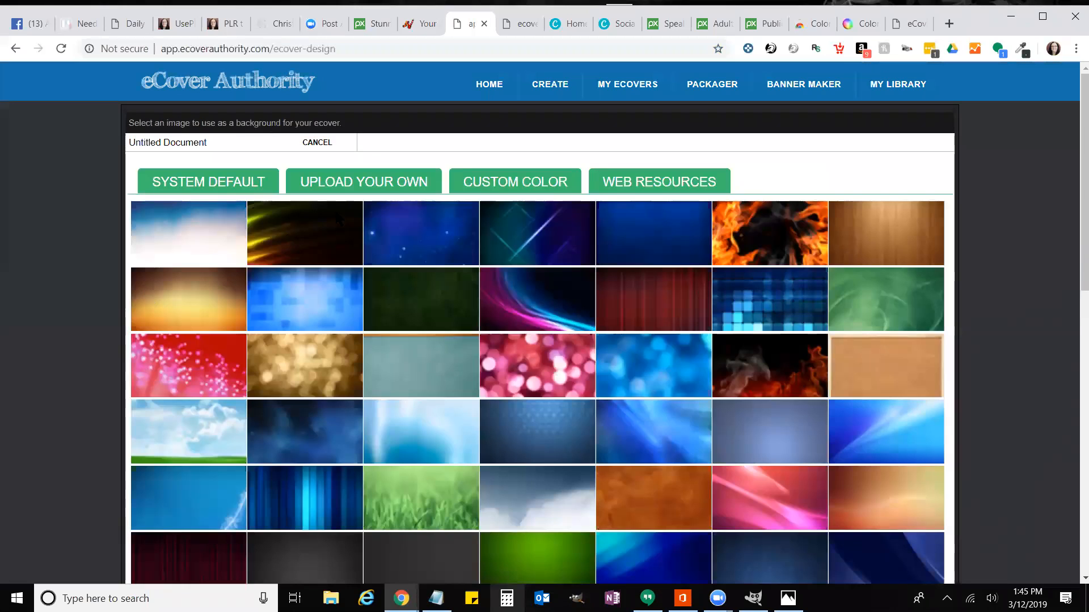
# Step: Upload ForTina).png from the Desktop again as an own background image for the new cover
pyautogui.click(381, 183)
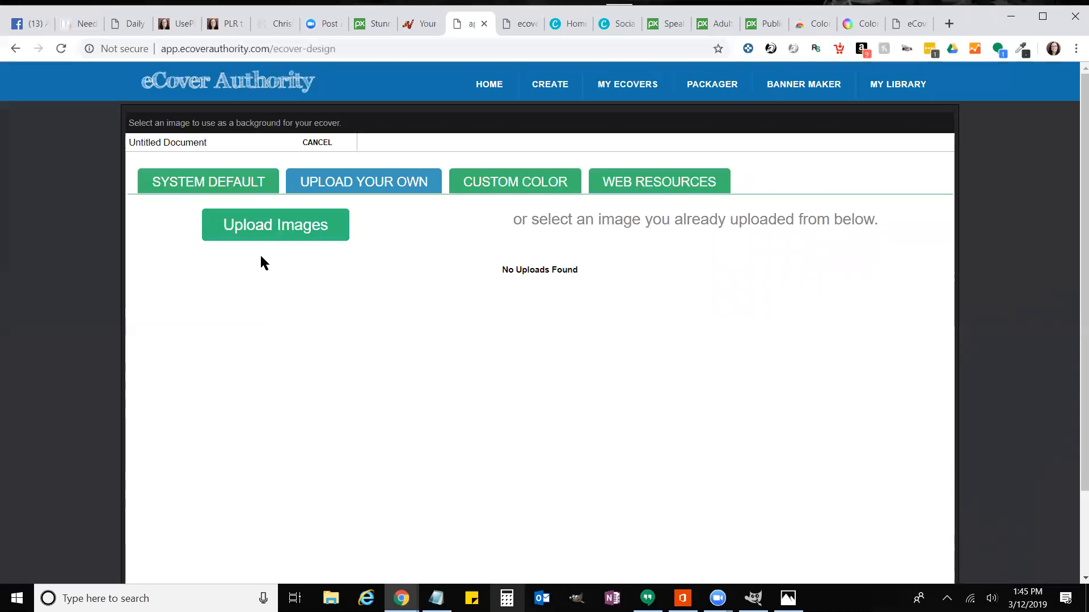
pyautogui.click(253, 234)
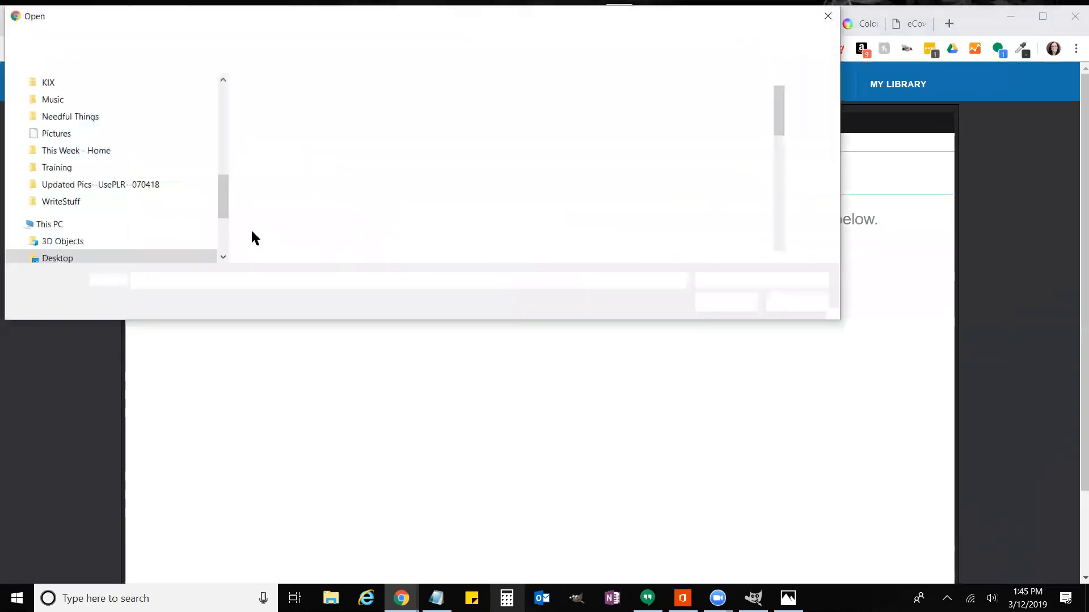
pyautogui.doubleClick(294, 105)
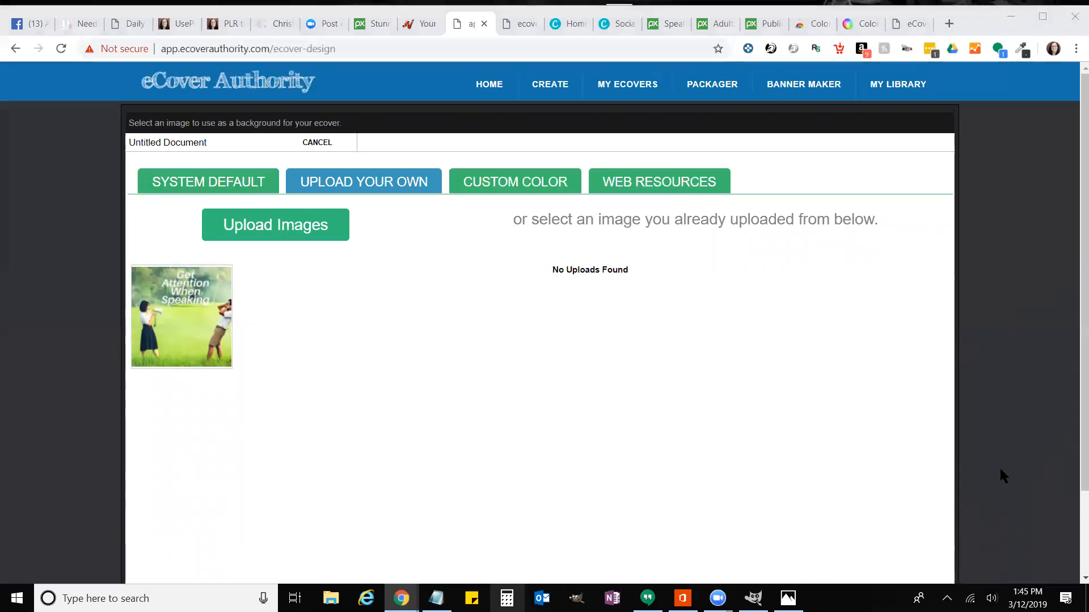
# Step: Use the uploaded image as the cover background, with the selection area extended to cover the entire picture
pyautogui.click(211, 352)
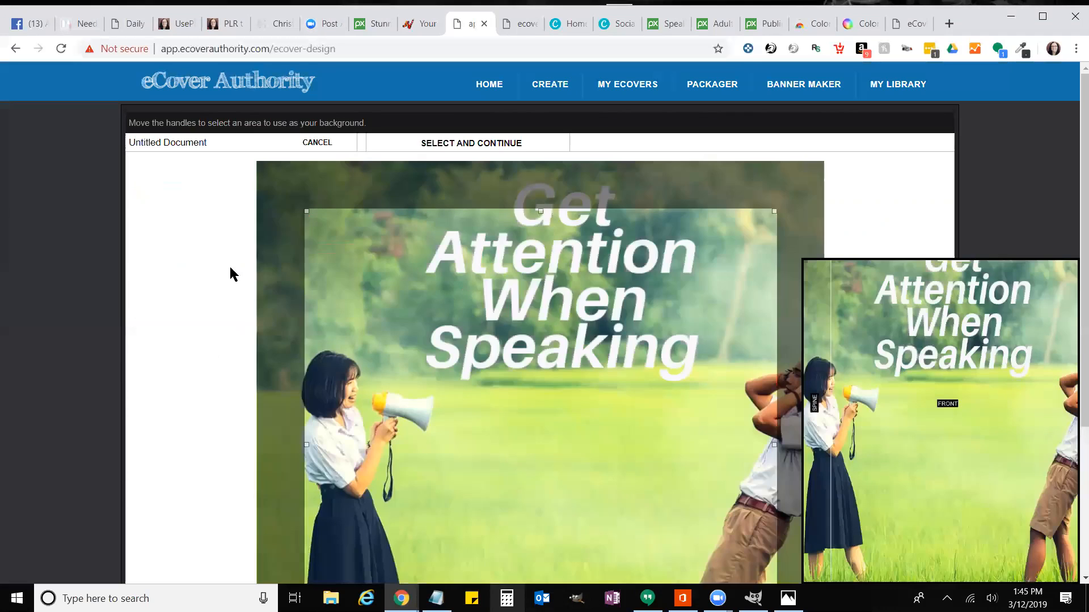
pyautogui.moveTo(305, 210); pyautogui.dragTo(177, 138)
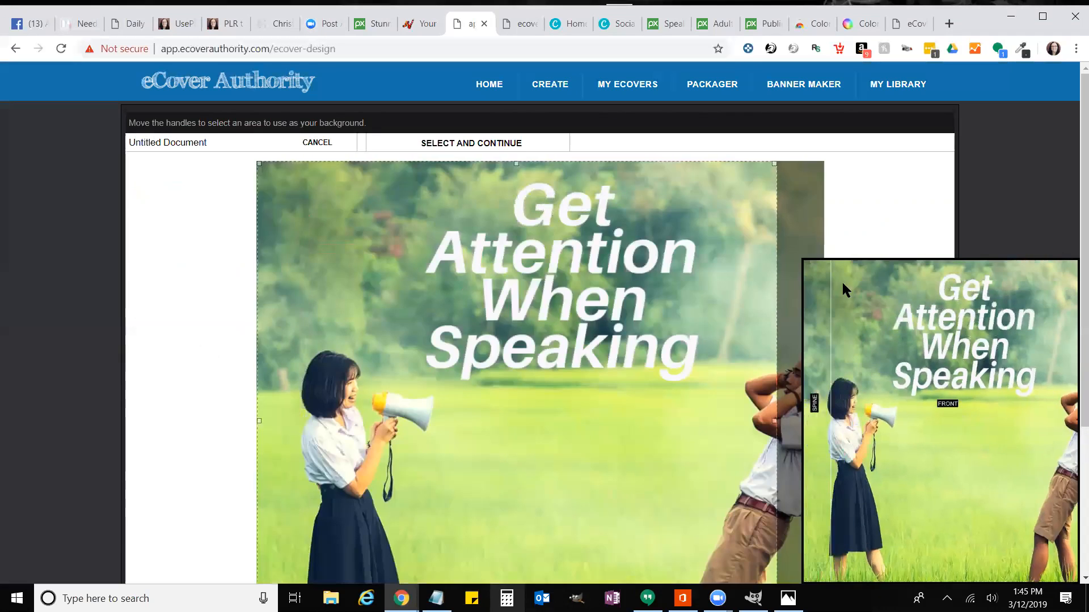
pyautogui.moveTo(775, 213); pyautogui.dragTo(839, 213)
pyautogui.scroll(-4, 510, 372)
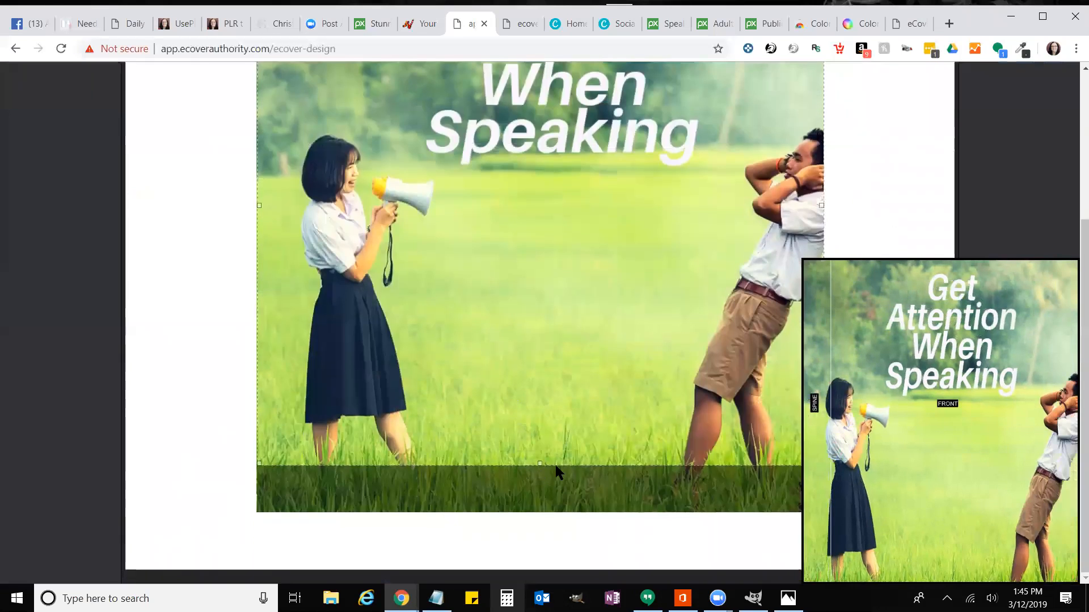
pyautogui.moveTo(542, 464); pyautogui.dragTo(549, 539)
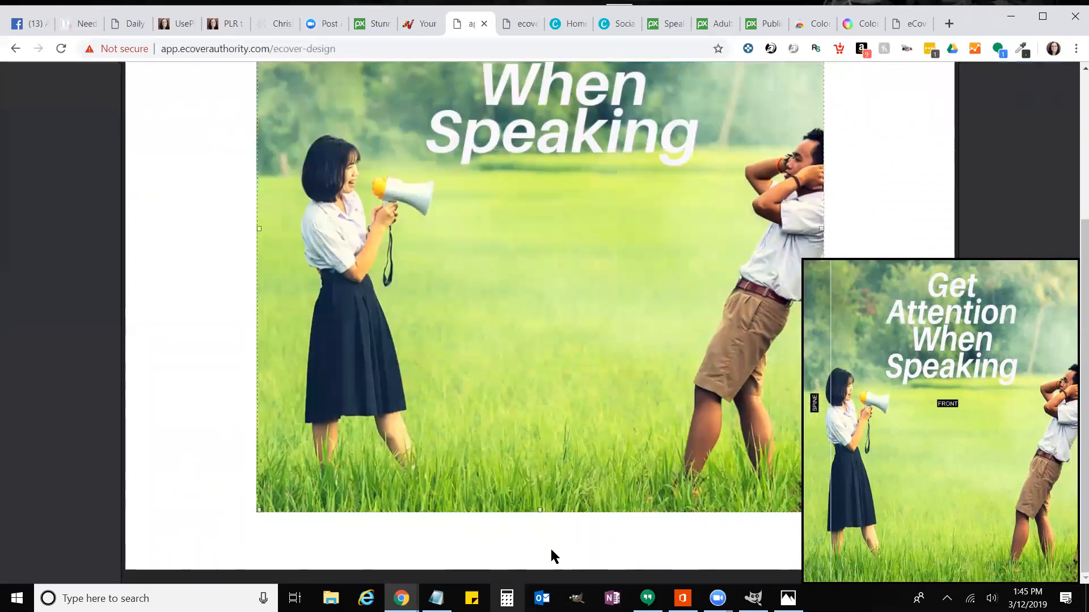
pyautogui.scroll(4, 581, 515)
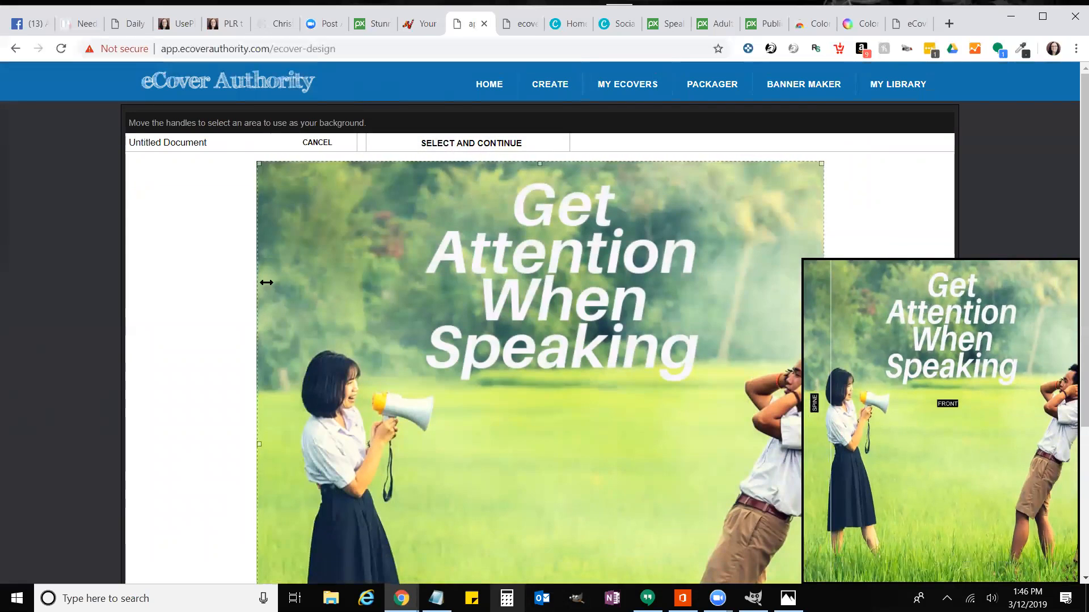
pyautogui.scroll(-1, 549, 440)
pyautogui.scroll(-3, 549, 440)
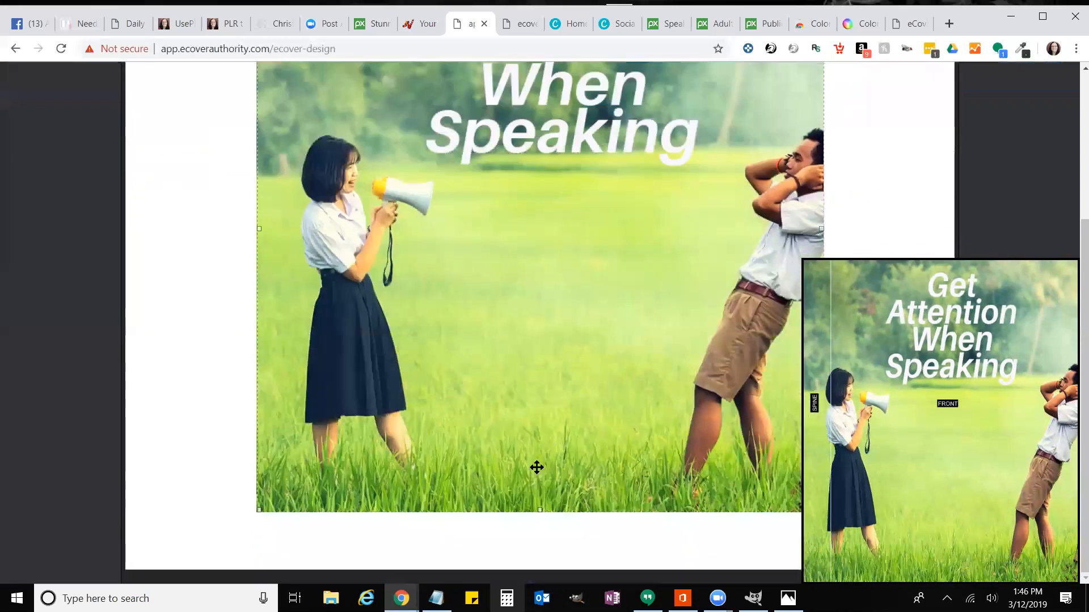
pyautogui.scroll(4, 522, 352)
pyautogui.click(500, 149)
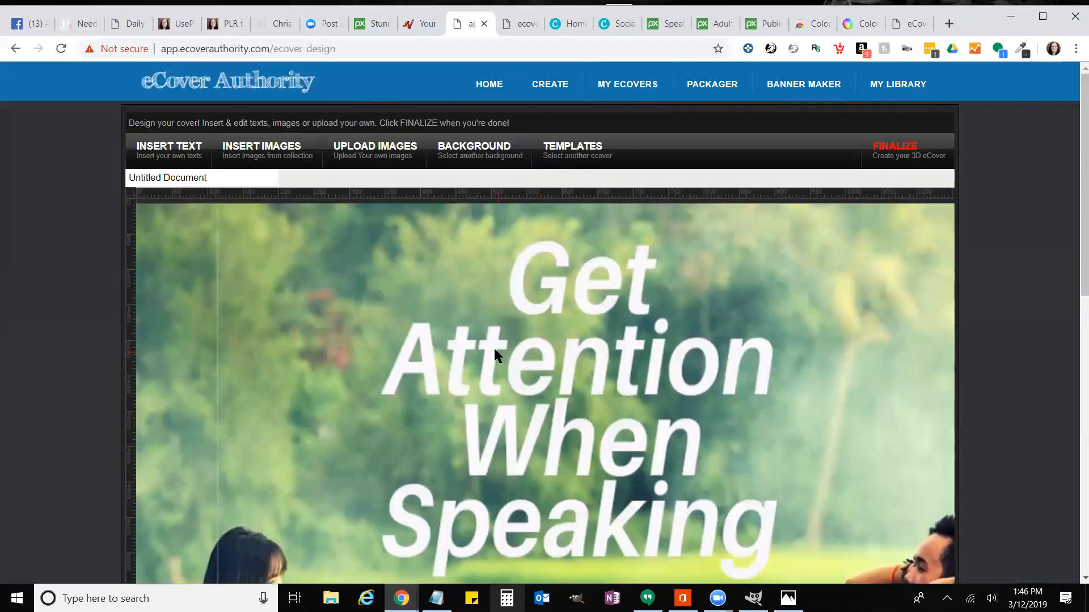
# Step: Finalize the cover in 3D, give it a transparent background, then download it at 849 x 1126 and open the file
pyautogui.click(878, 158)
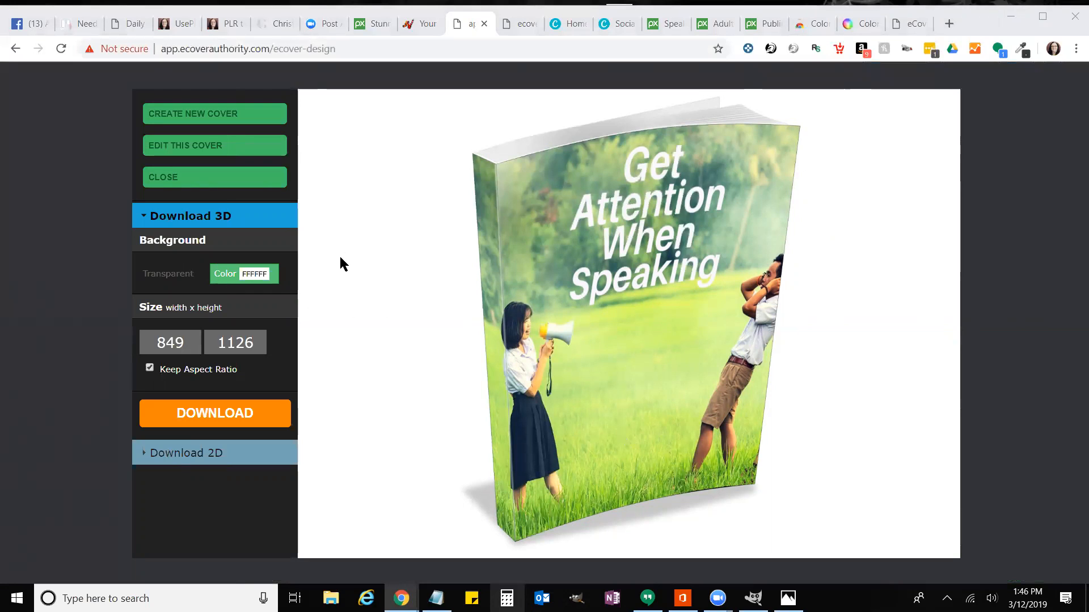
pyautogui.click(176, 278)
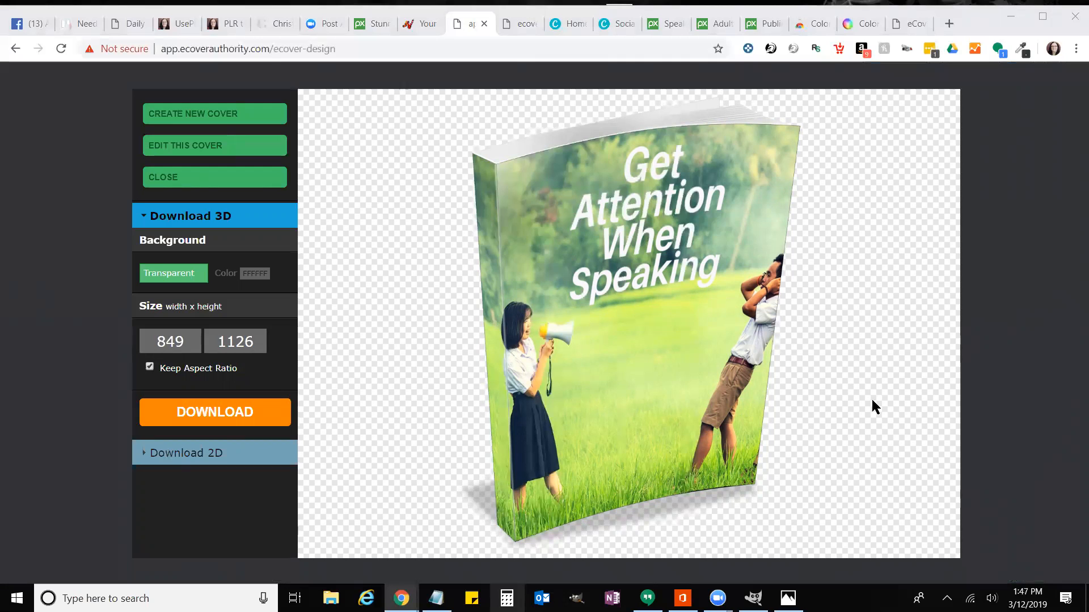
pyautogui.click(246, 414)
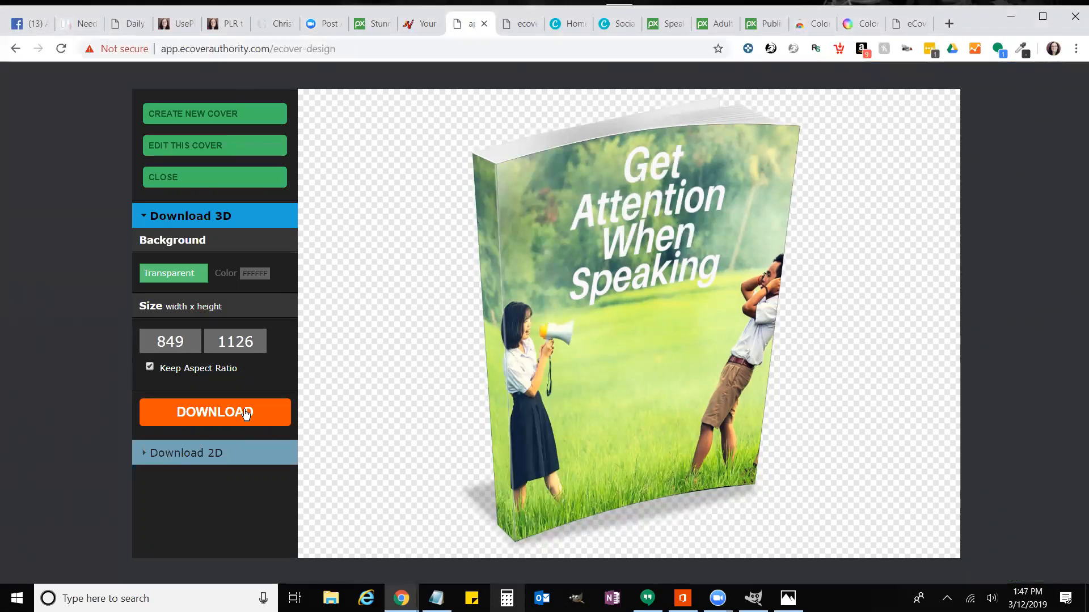
pyautogui.click(246, 412)
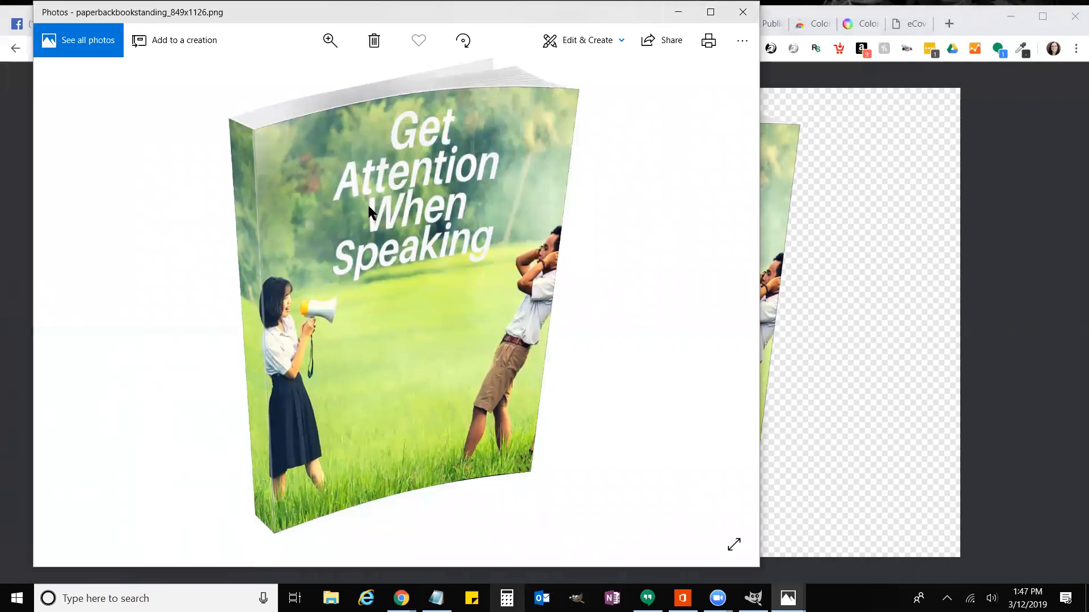
# Step: Save the opened paperback cover image as ForTina_1 in PNG format on the Desktop and close the image viewer
pyautogui.rightClick(396, 240)
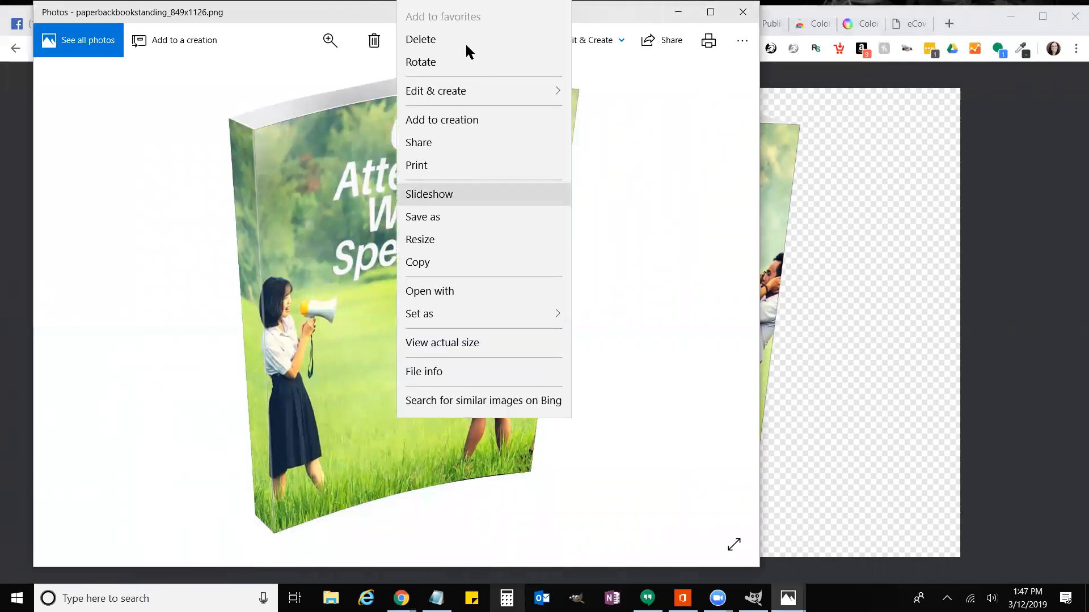
pyautogui.click(459, 208)
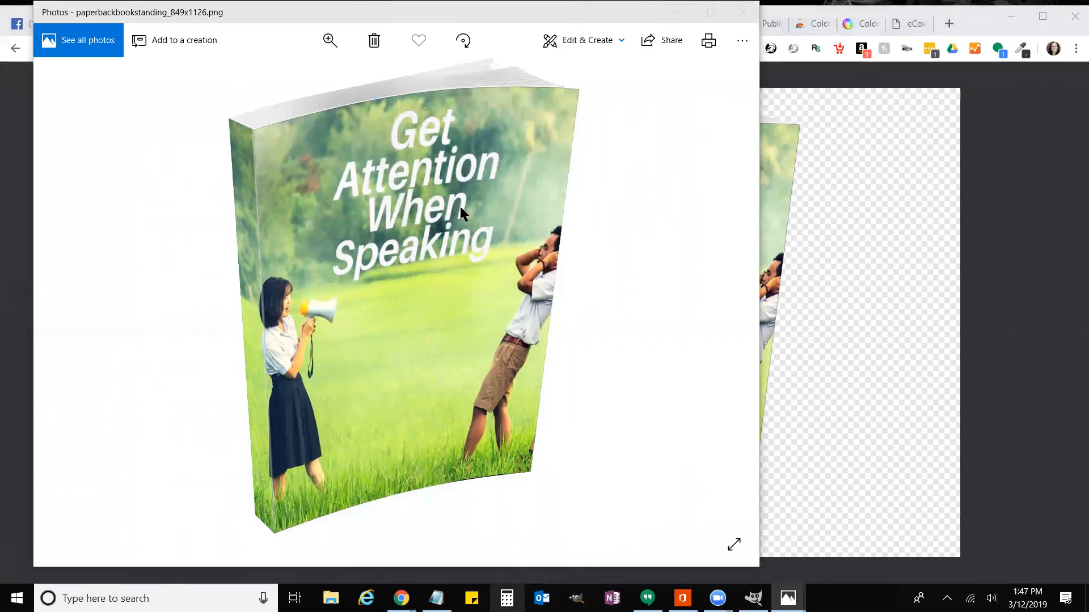
pyautogui.click(298, 263)
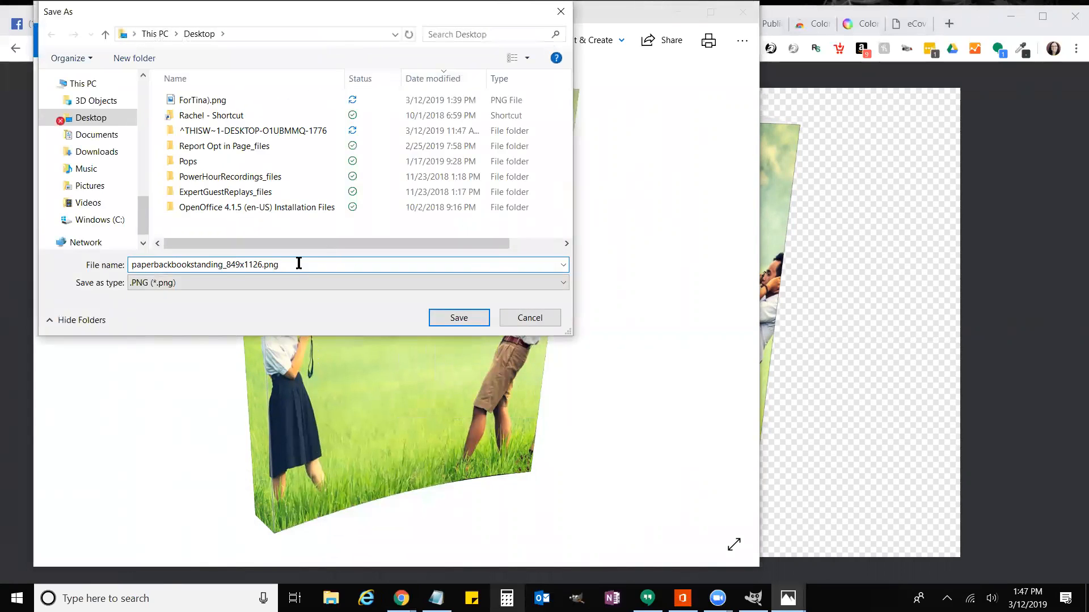
pyautogui.moveTo(299, 263); pyautogui.dragTo(106, 256)
pyautogui.write('F')
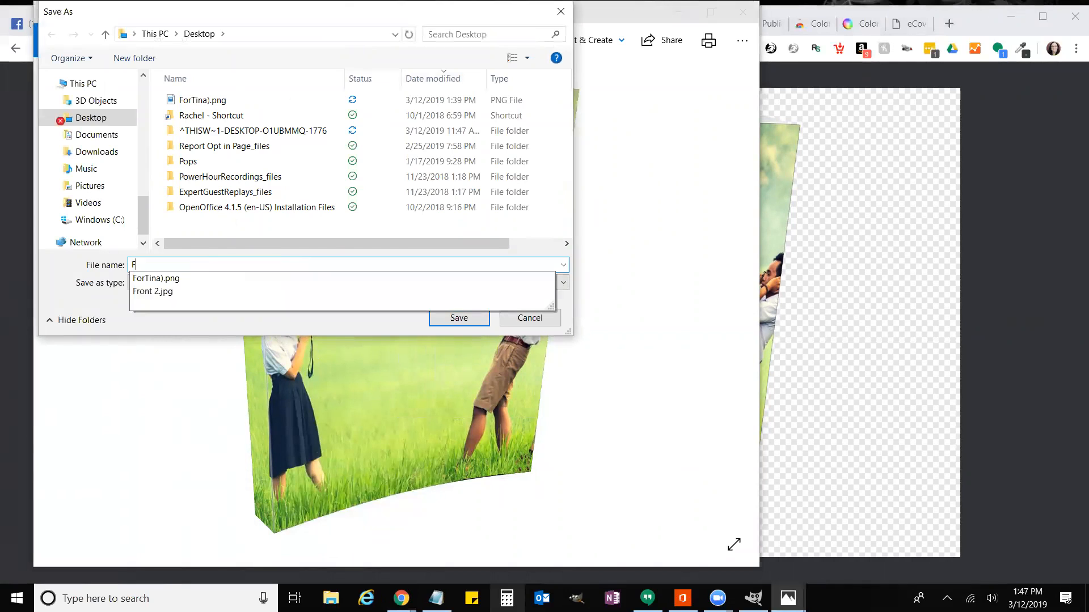
pyautogui.write('orTinaP_')
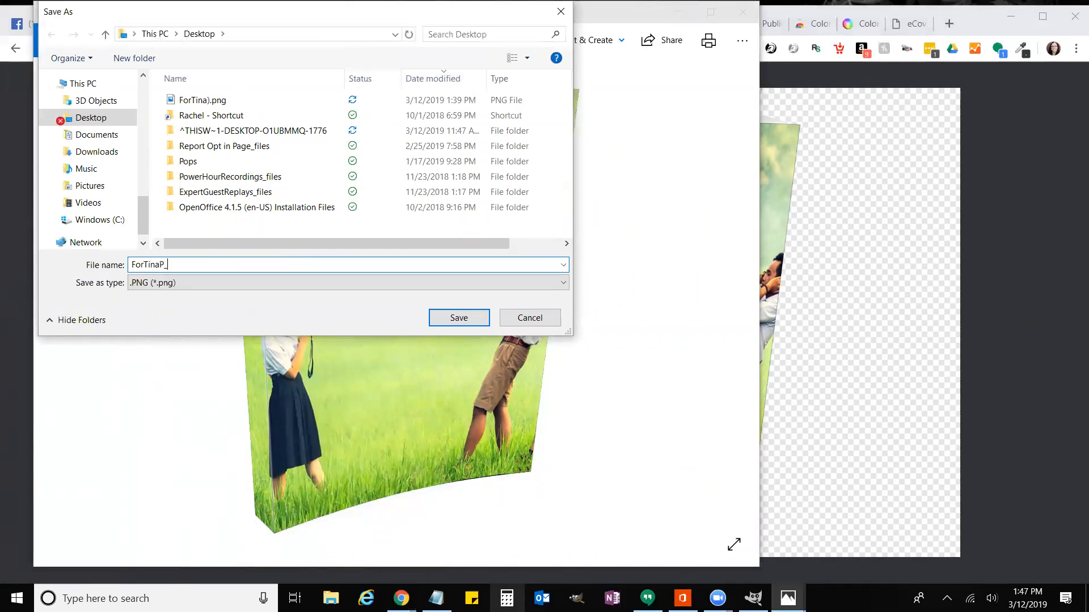
pyautogui.press('BackSpace')
pyautogui.press('BackSpace')
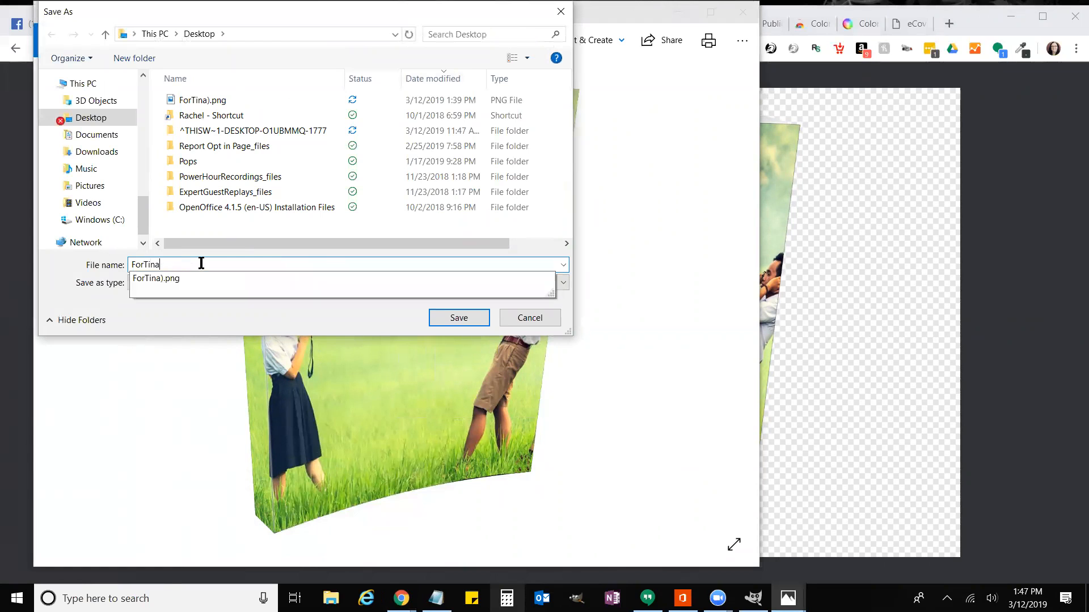
pyautogui.write('_1')
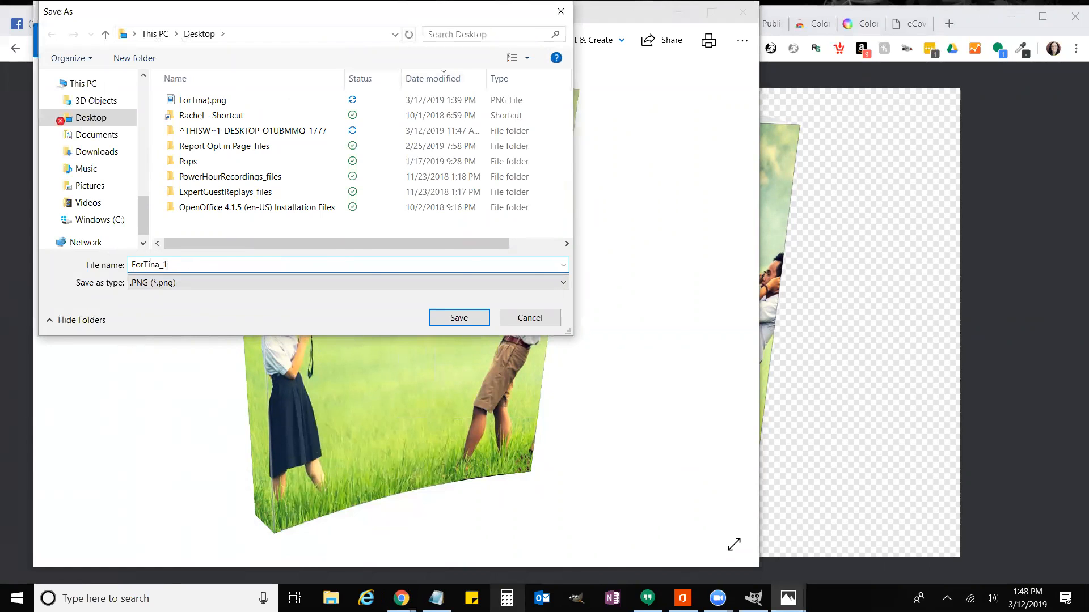
pyautogui.press('Return')
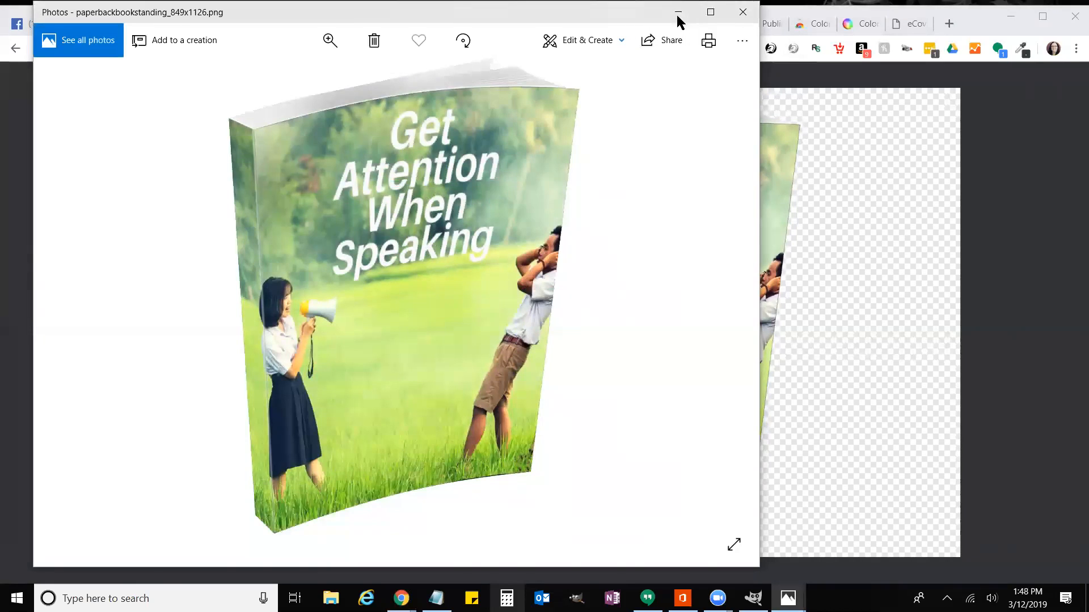
pyautogui.click(744, 12)
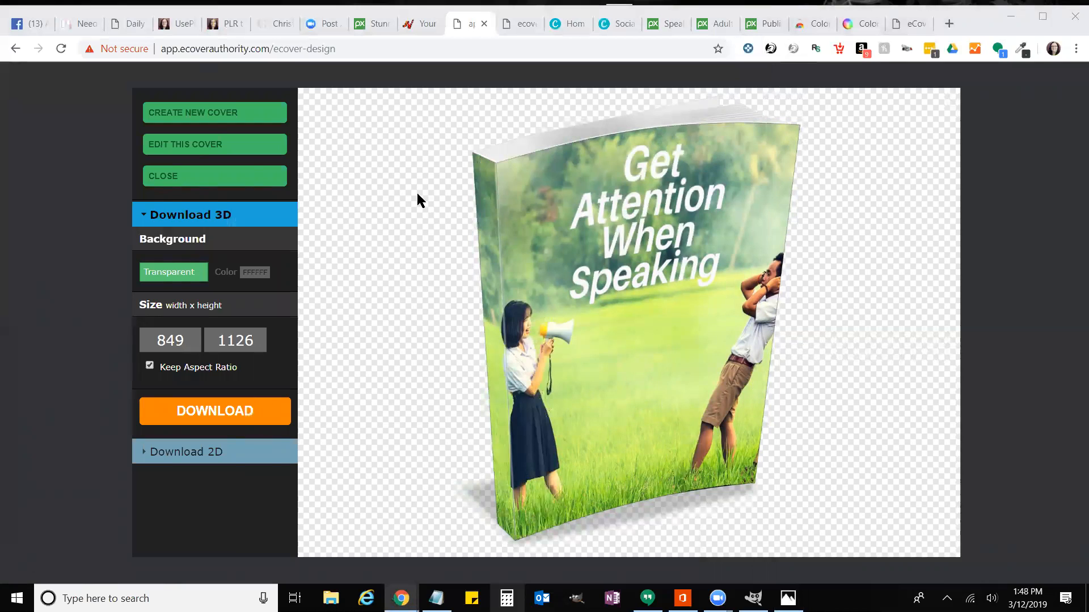
# Step: Start a new cover and choose the Ring Spiral Binder type from the cover gallery
pyautogui.click(221, 113)
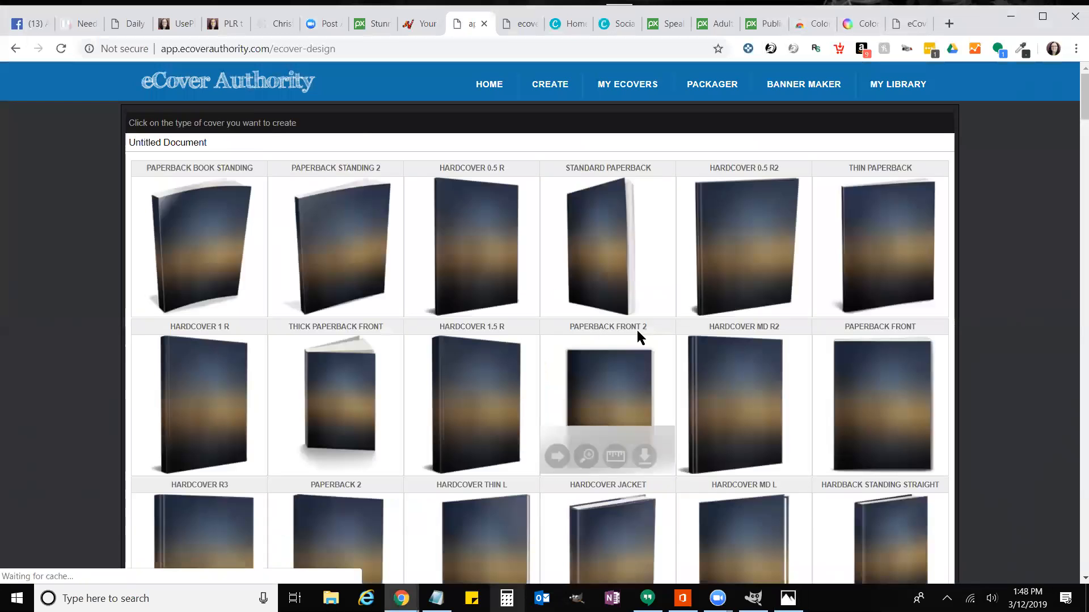
pyautogui.scroll(-5, 638, 330)
pyautogui.scroll(-4, 642, 328)
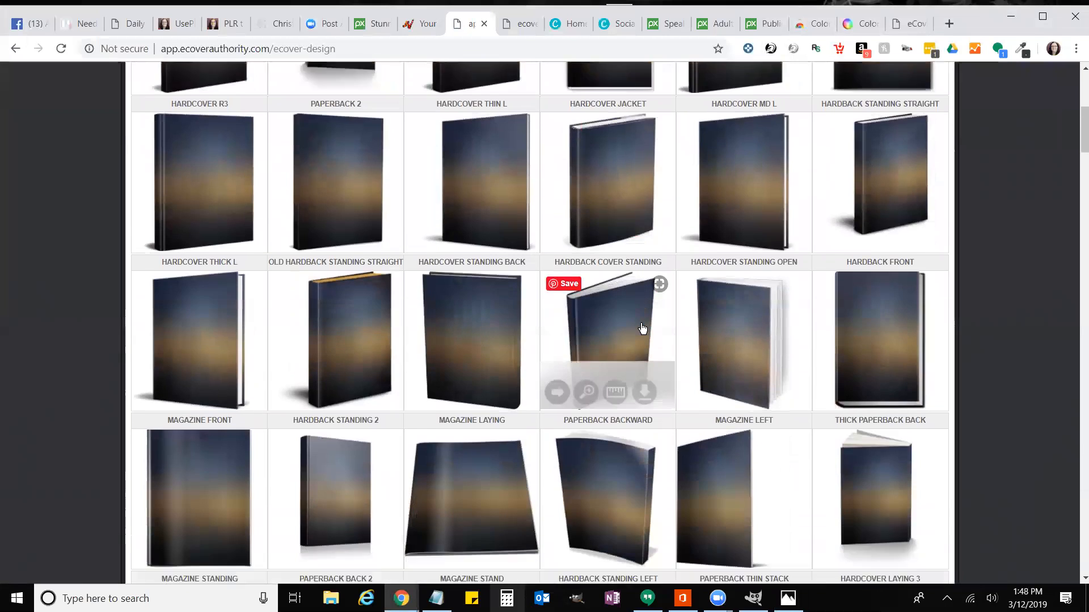
pyautogui.scroll(-6, 641, 327)
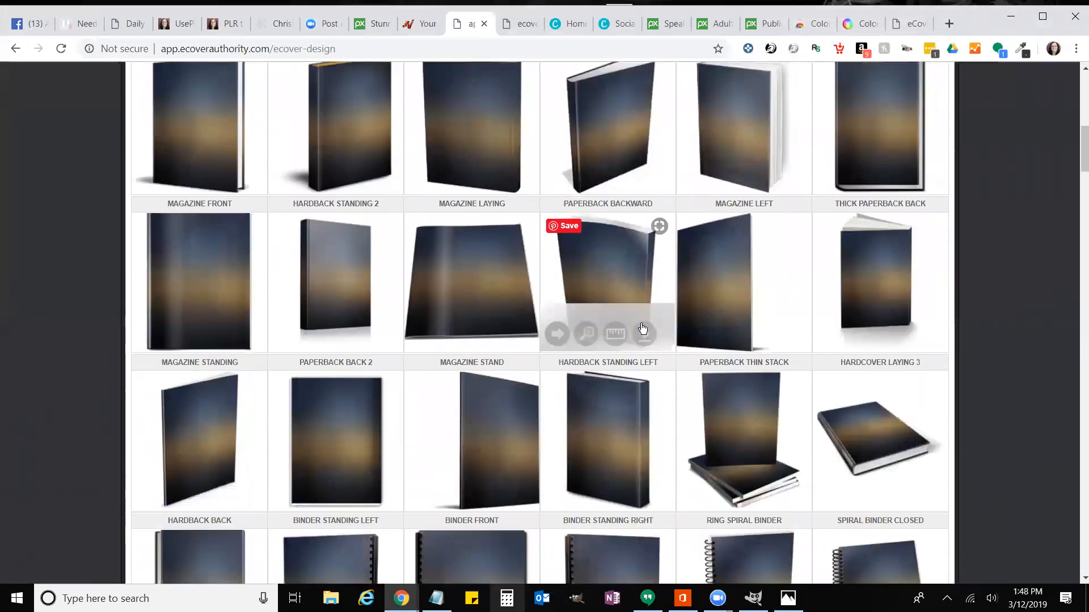
pyautogui.scroll(-1, 642, 328)
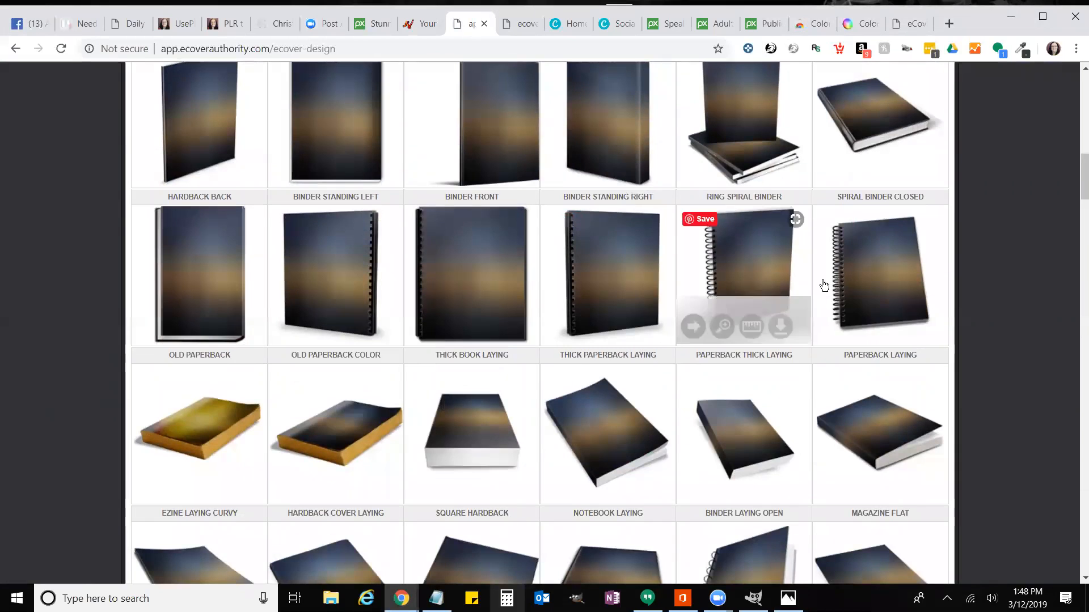
pyautogui.click(553, 335)
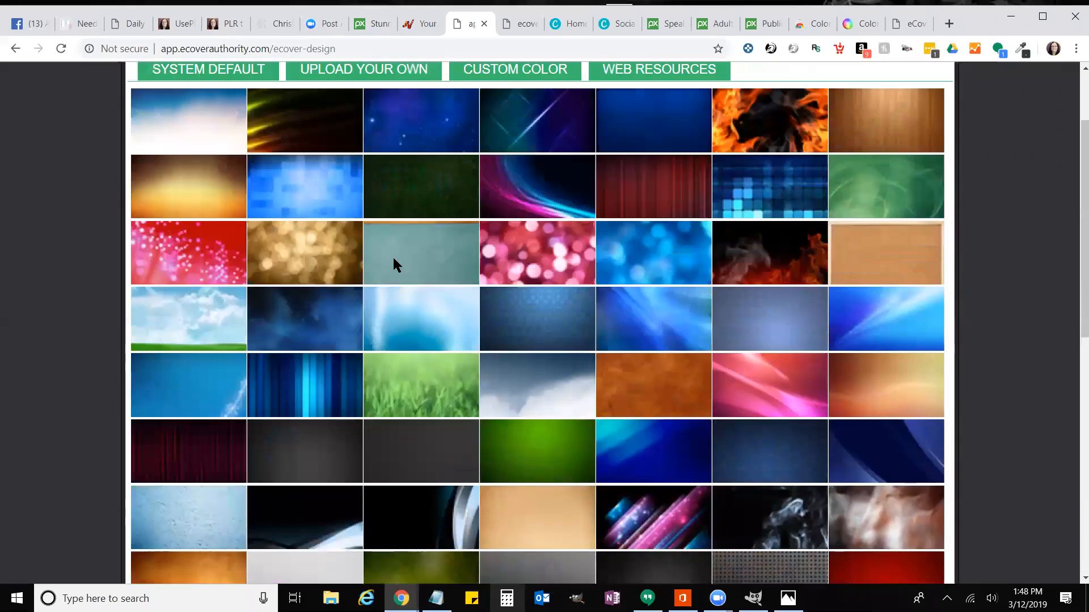
# Step: Upload ForTina).png from the Desktop as an own background image for the spiral binder cover
pyautogui.scroll(2, 395, 265)
pyautogui.click(348, 179)
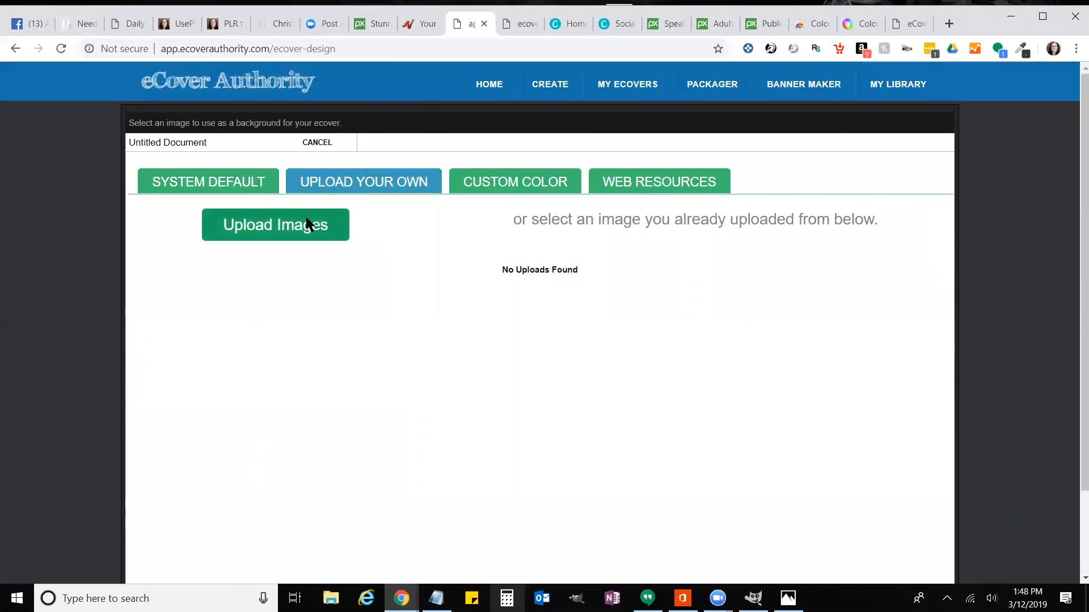
pyautogui.click(313, 235)
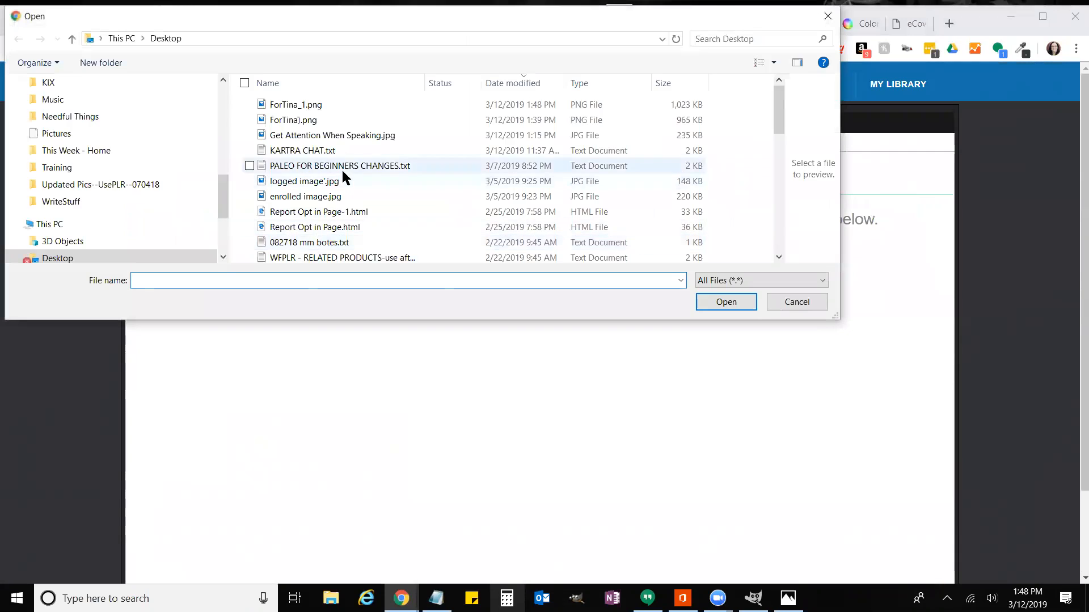
pyautogui.click(329, 118)
pyautogui.doubleClick(330, 120)
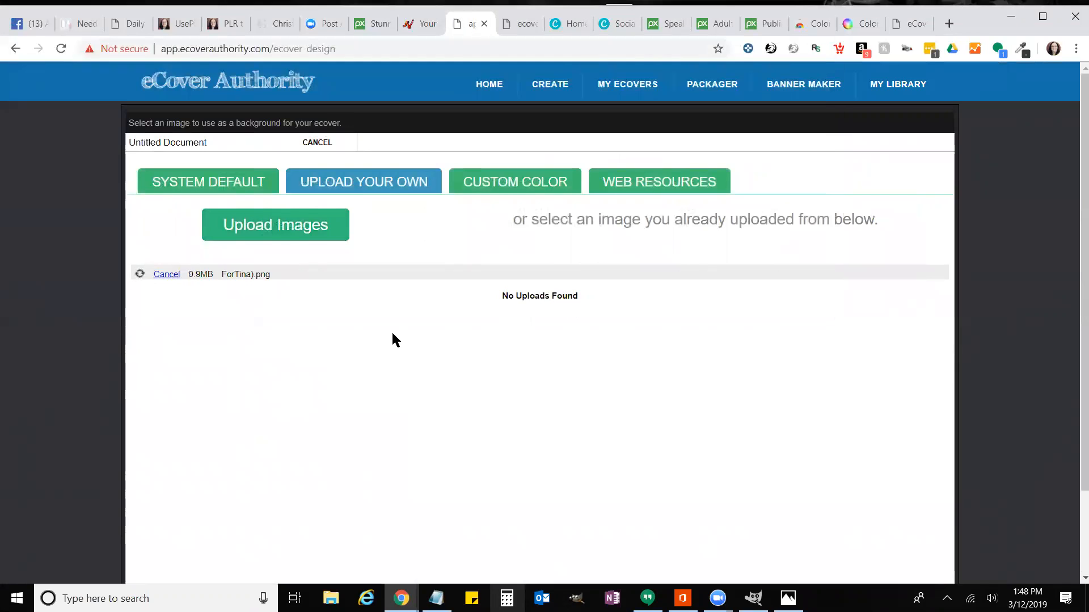
# Step: Use the uploaded image as the binder background, extending the selection area to the whole picture, and continue to the cover
pyautogui.click(222, 339)
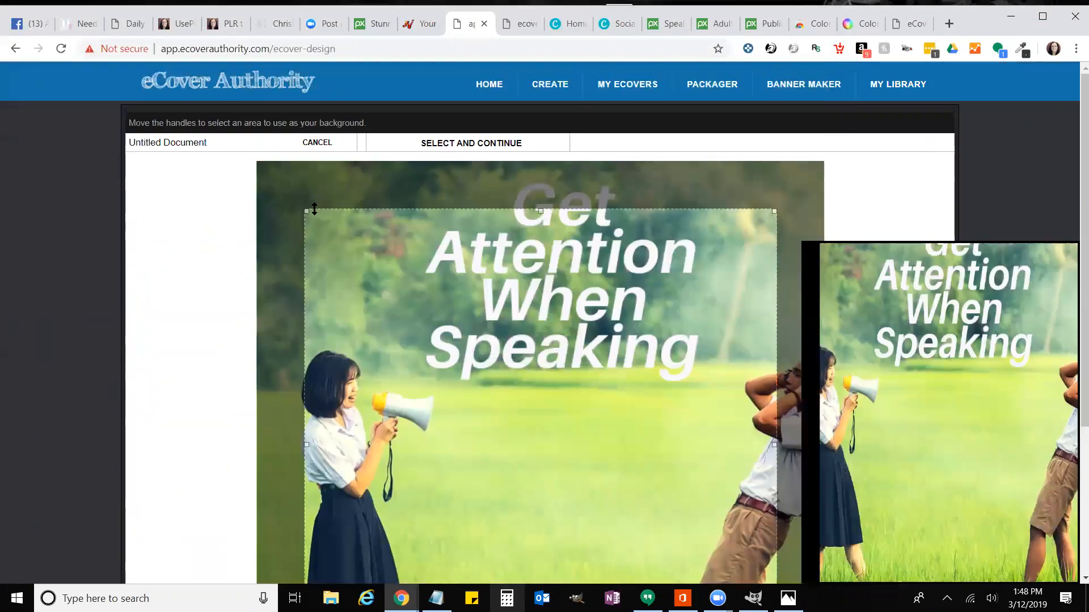
pyautogui.moveTo(307, 210); pyautogui.dragTo(259, 164)
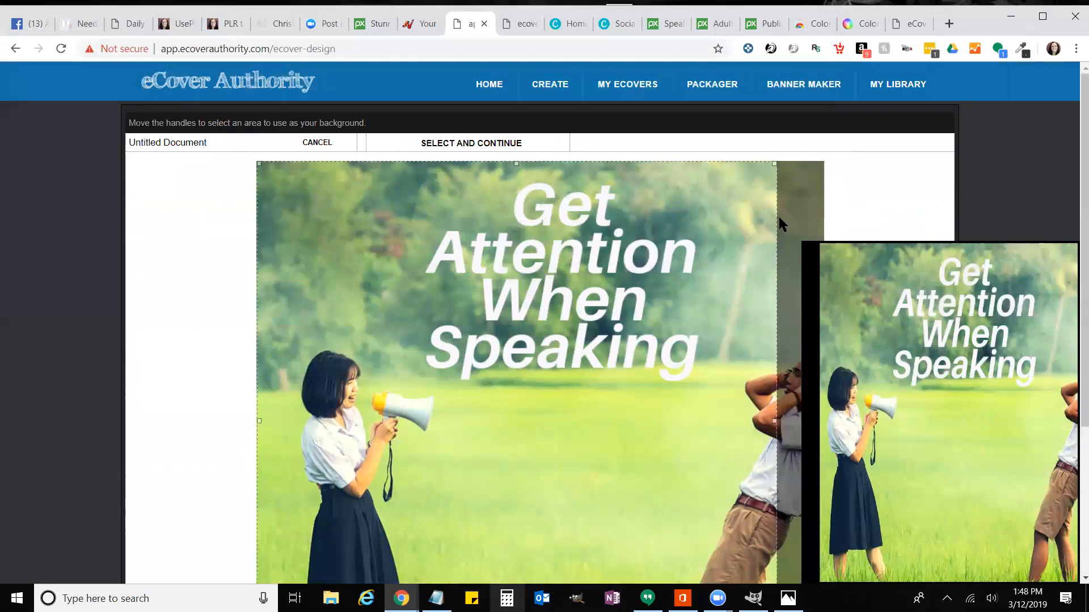
pyautogui.moveTo(776, 218); pyautogui.dragTo(822, 223)
pyautogui.scroll(-4, 469, 377)
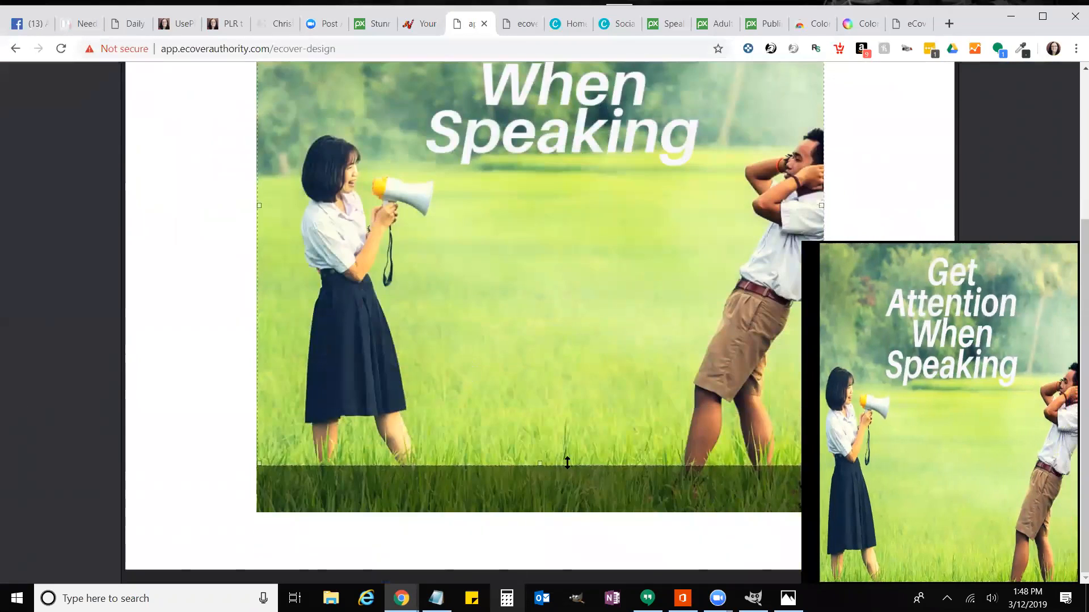
pyautogui.moveTo(567, 463); pyautogui.dragTo(567, 546)
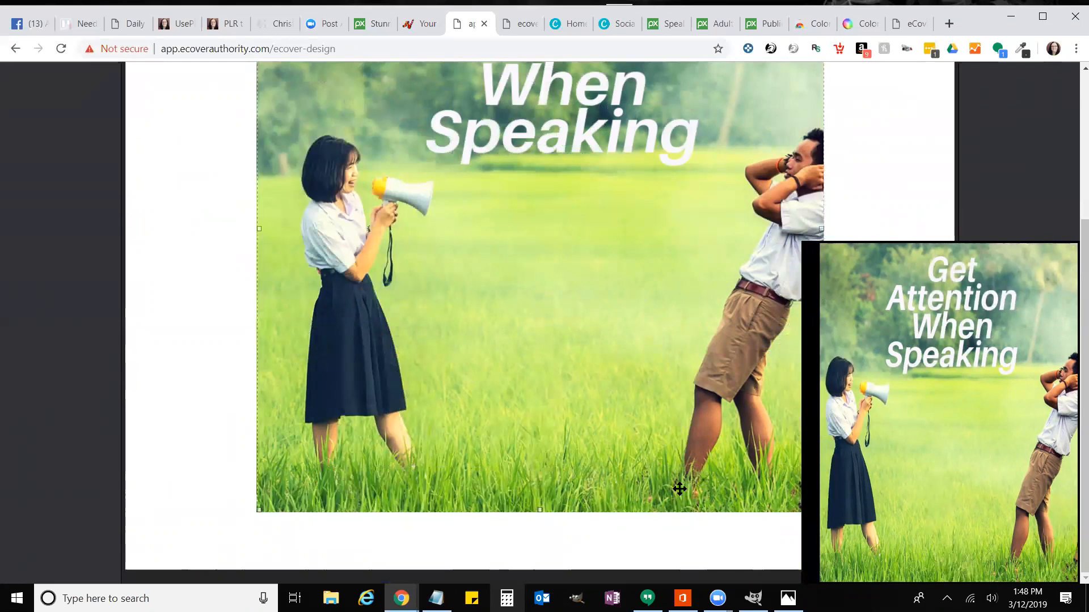
pyautogui.scroll(4, 679, 489)
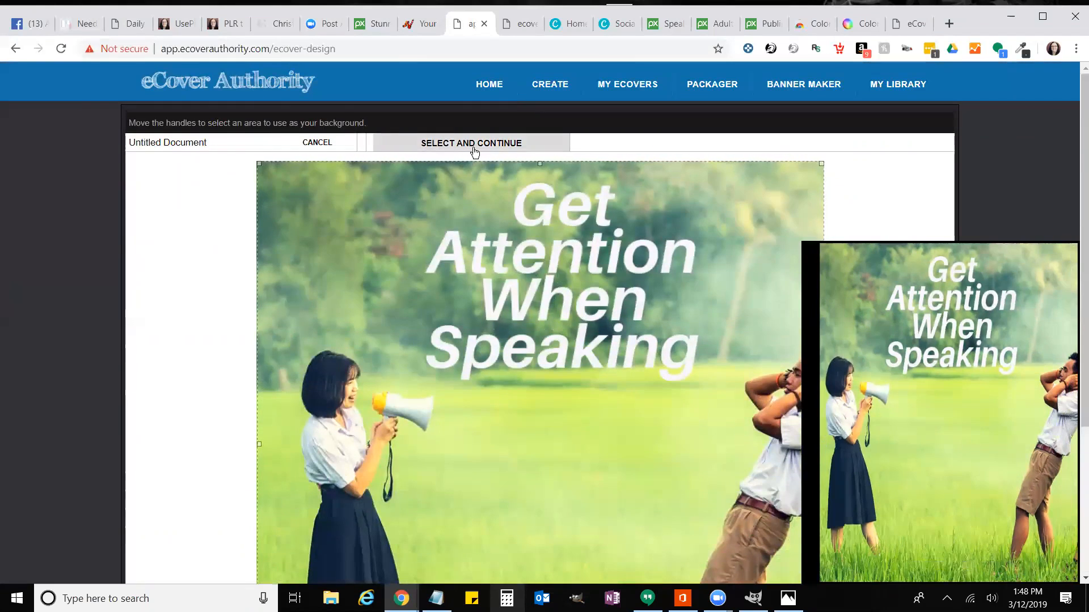
pyautogui.click(475, 147)
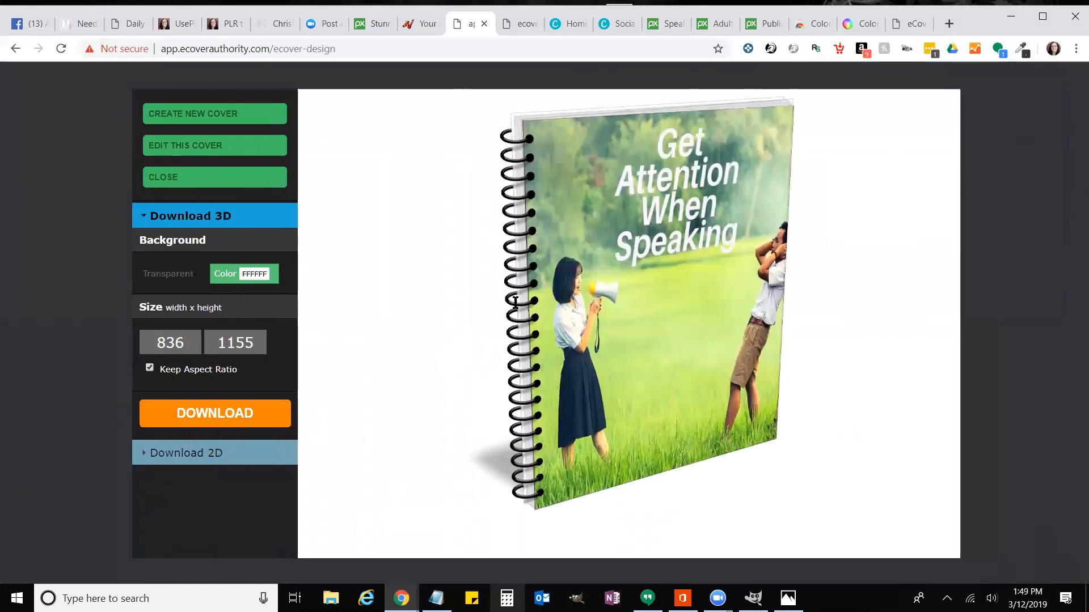
# Step: Give the 3D spiral binder cover a transparent background, then download it at 836 x 1155 and open the file
pyautogui.click(159, 277)
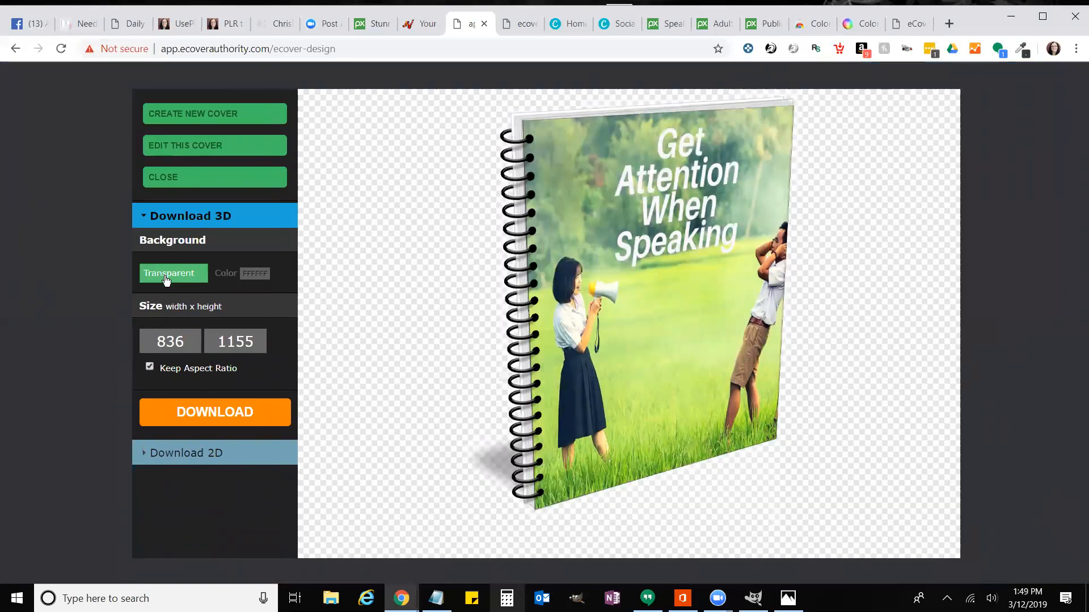
pyautogui.click(217, 409)
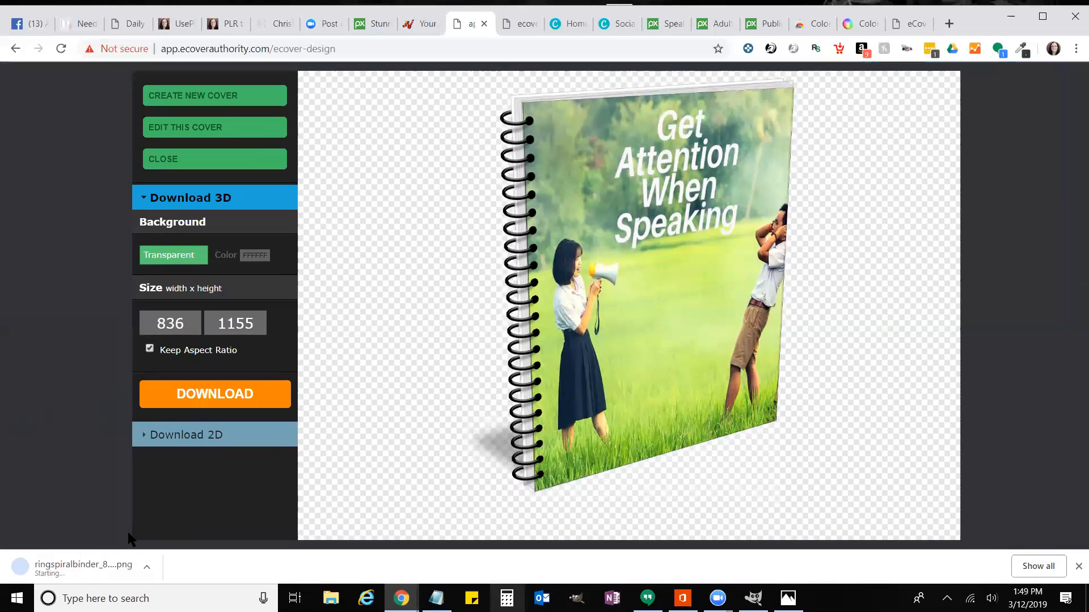
pyautogui.click(146, 567)
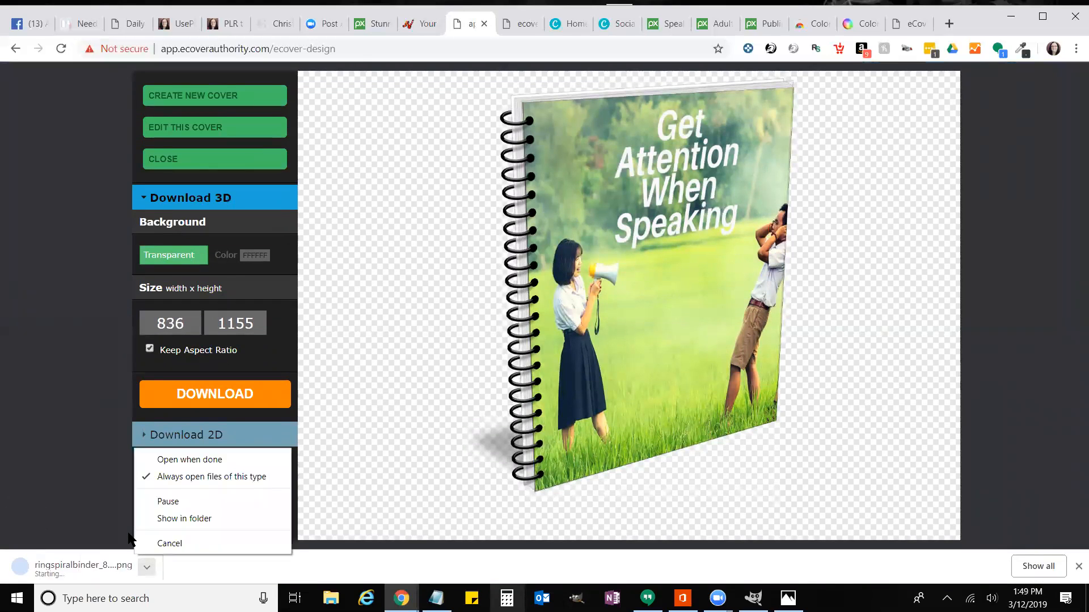
pyautogui.click(165, 543)
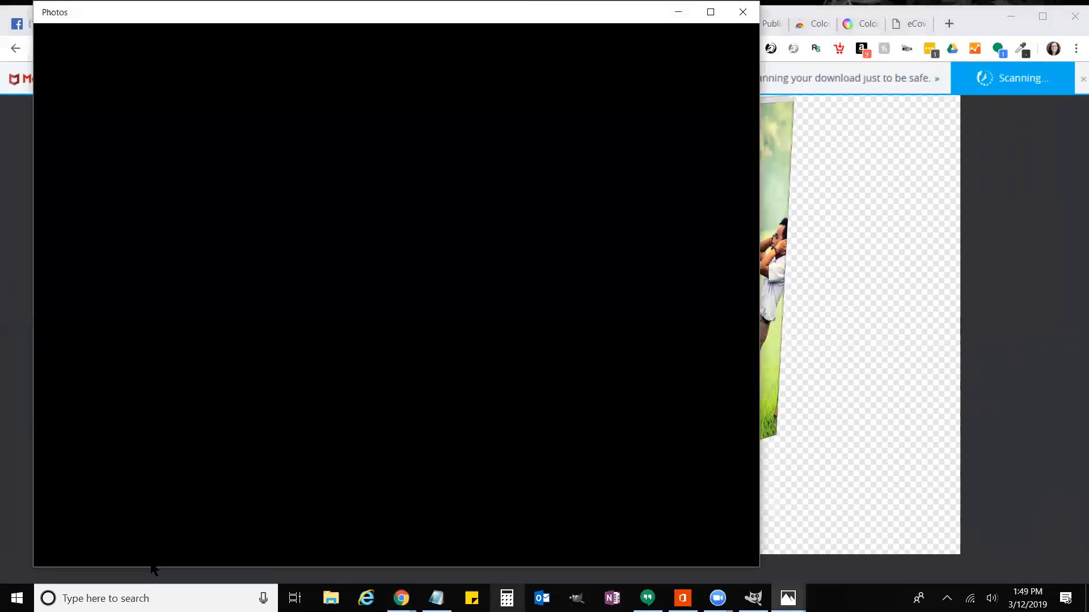
# Step: Start saving a copy of the opened spiral binder image and bring its save dialog back to the front
pyautogui.rightClick(386, 240)
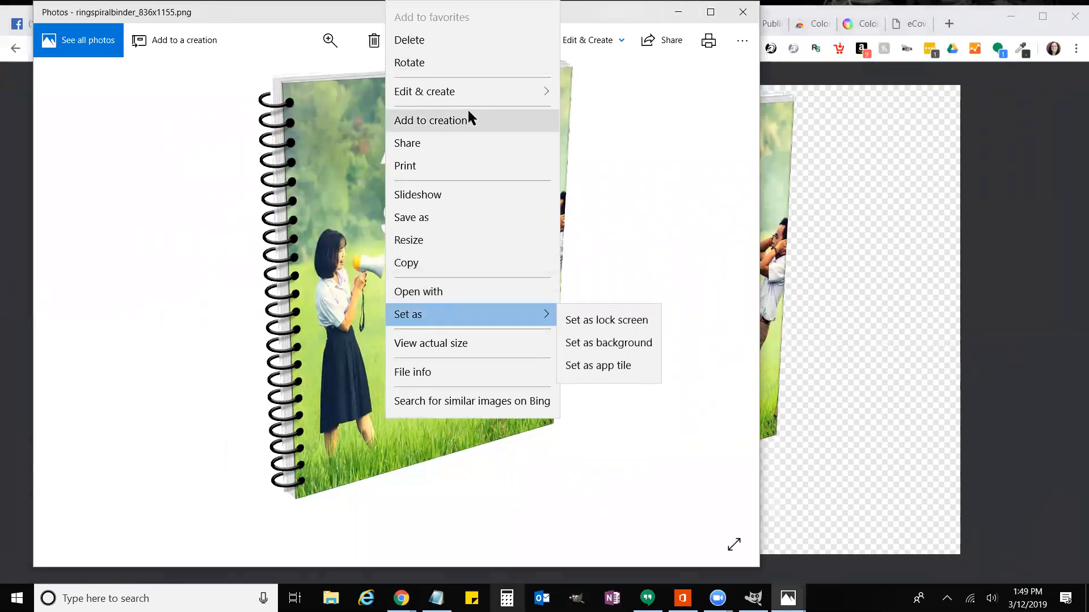
pyautogui.click(444, 212)
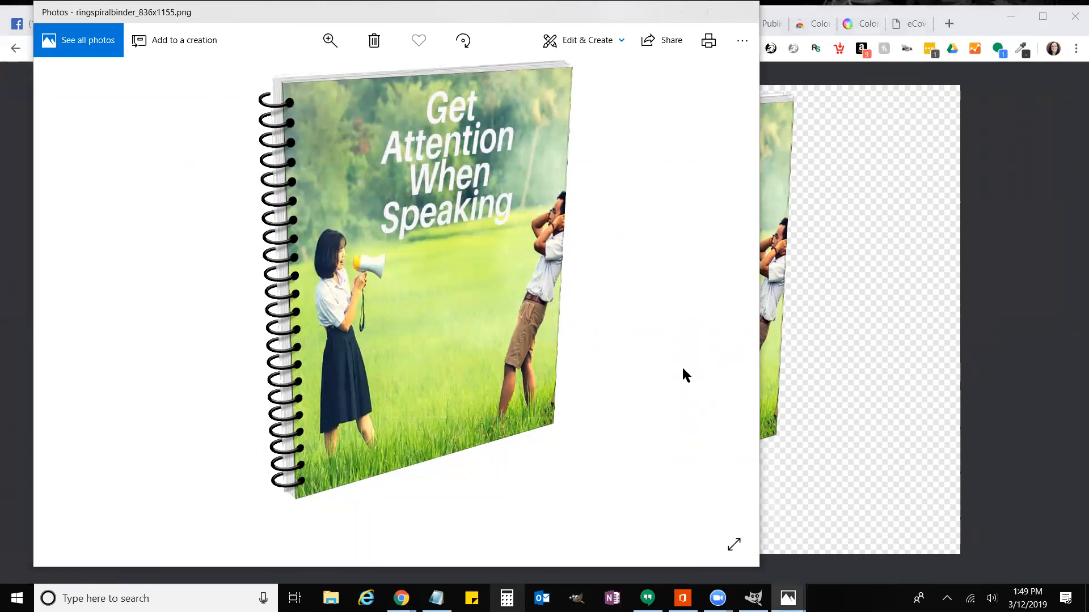
pyautogui.hotkey('alt', 'F4')
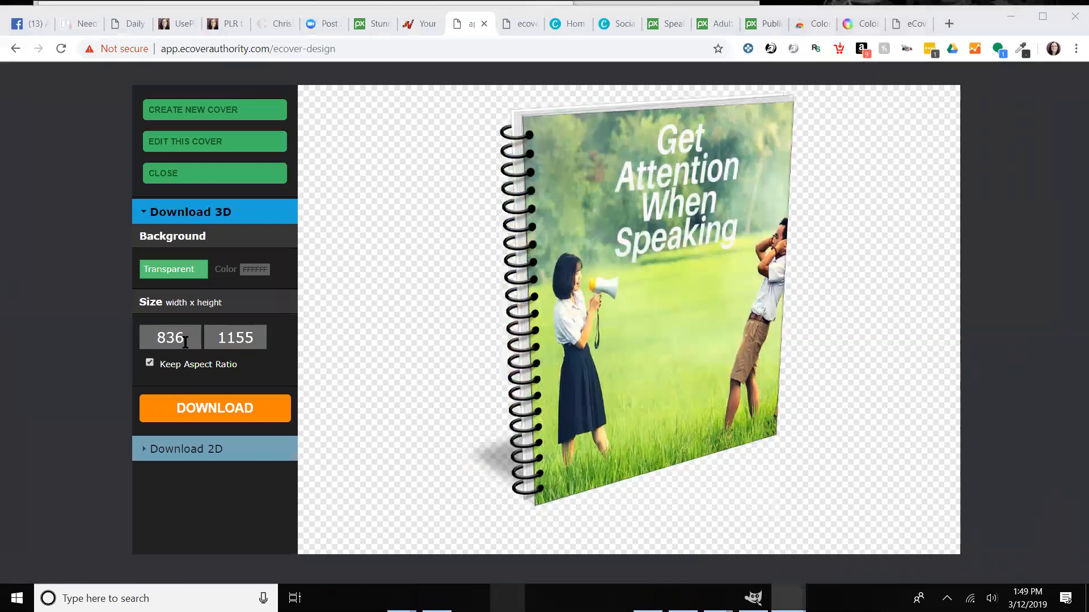
pyautogui.click(200, 405)
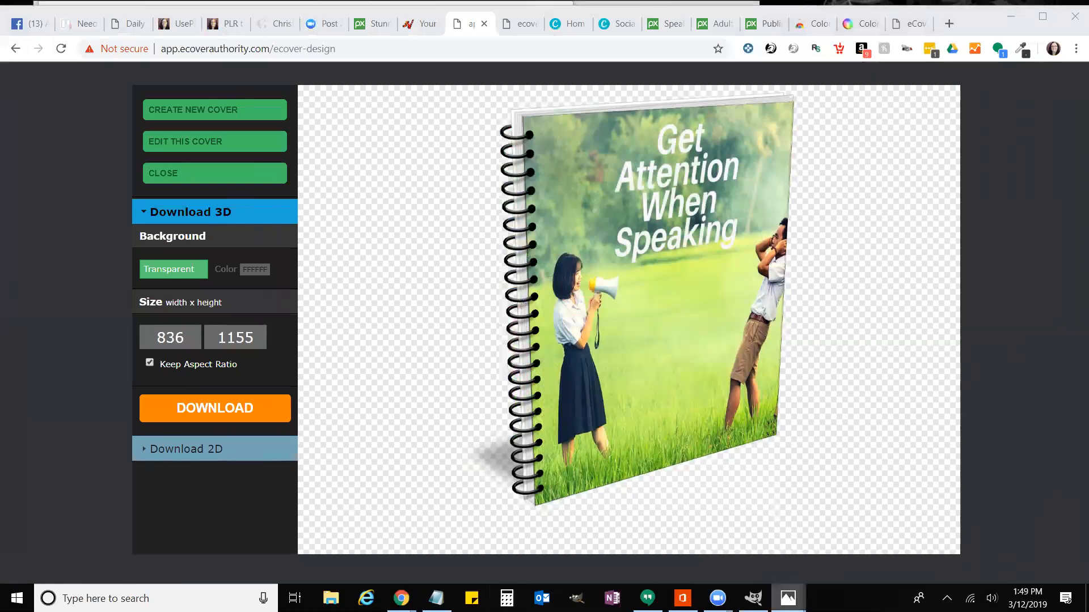
pyautogui.moveTo(788, 598)
pyautogui.moveTo(852, 554)
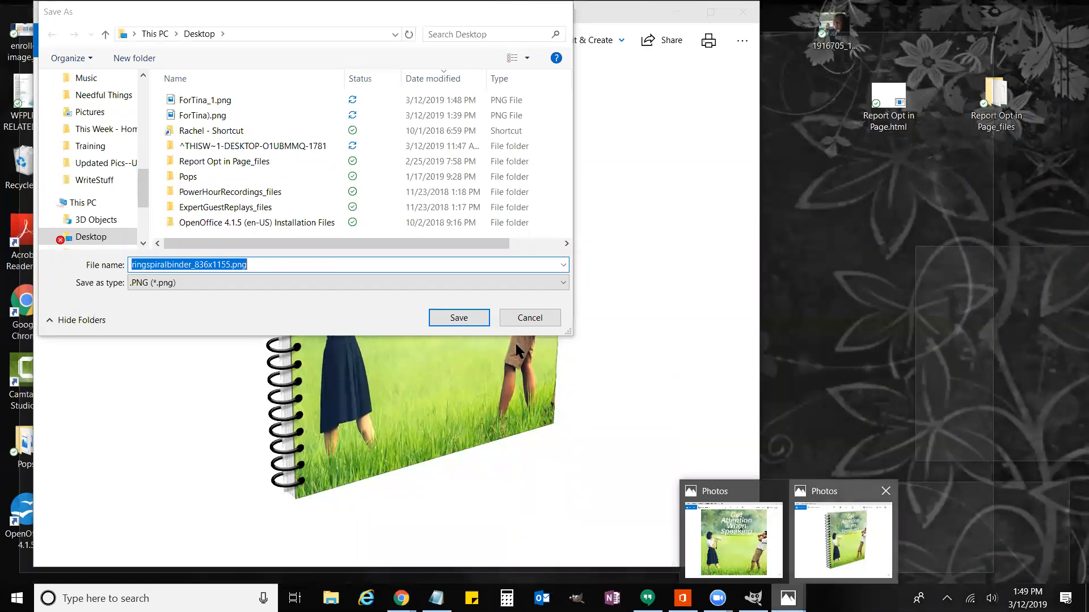
pyautogui.click(836, 544)
# Step: Save the spiral binder image as a PNG on the Desktop, basing its name on ForTina_1.png, and close the image viewer
pyautogui.click(266, 265)
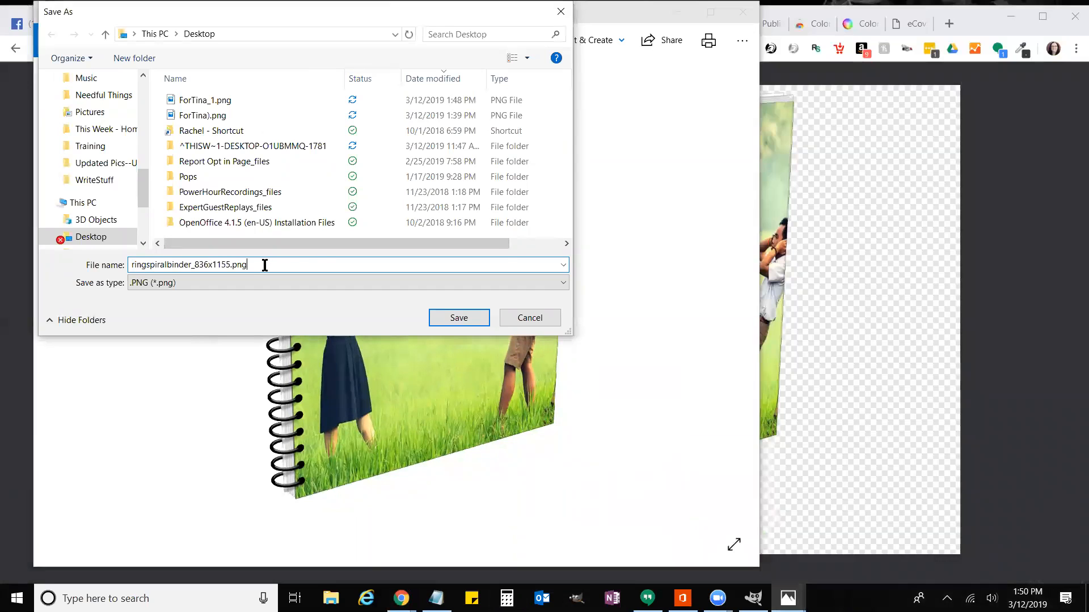
pyautogui.click(216, 97)
pyautogui.click(170, 265)
pyautogui.click(192, 265)
pyautogui.press('Return')
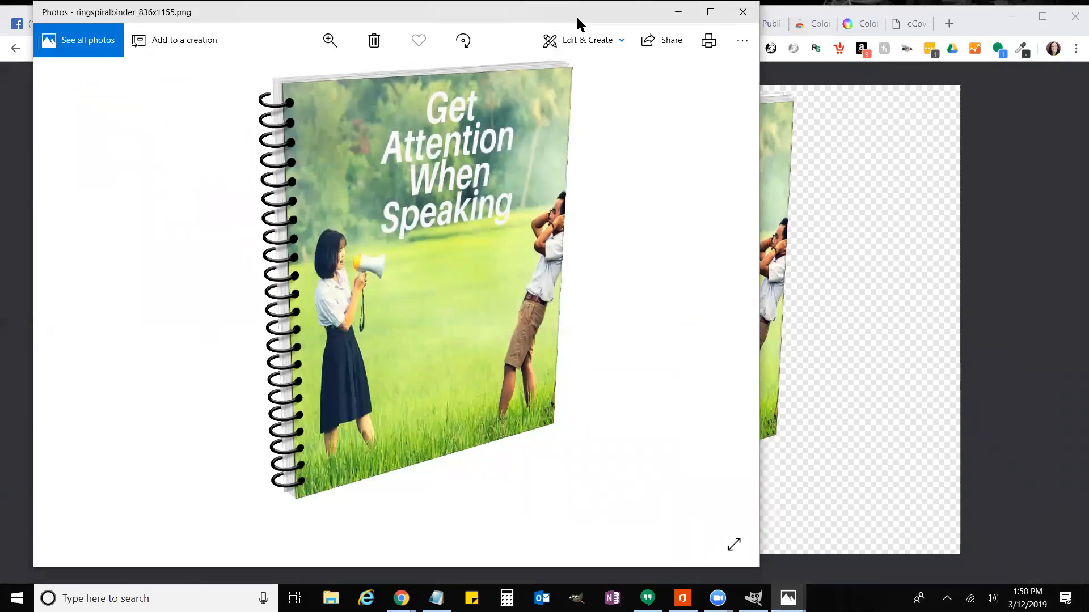
pyautogui.click(742, 12)
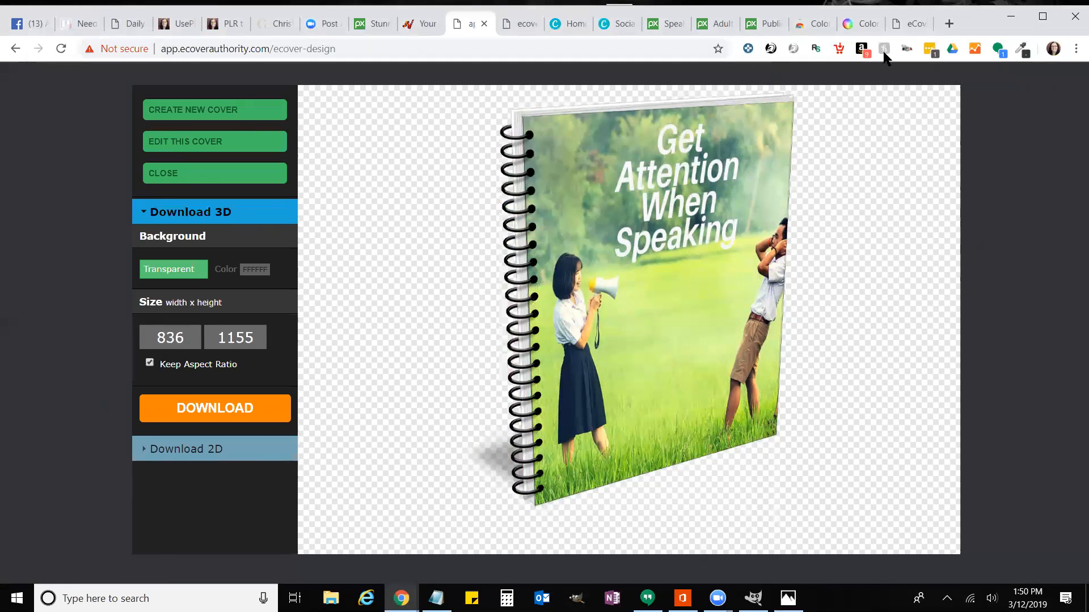
# Step: Close the eCover Authority login tab, both Canva tabs and the three photo-site tabs, and show the Christian Shepreneur Academy website
pyautogui.click(526, 26)
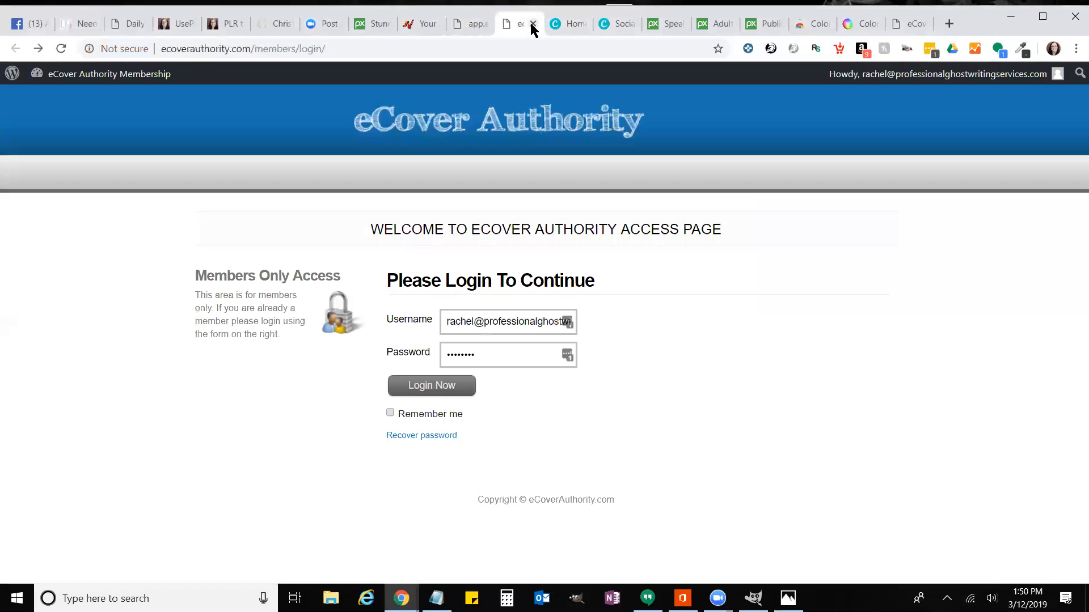
pyautogui.click(532, 24)
pyautogui.click(532, 24)
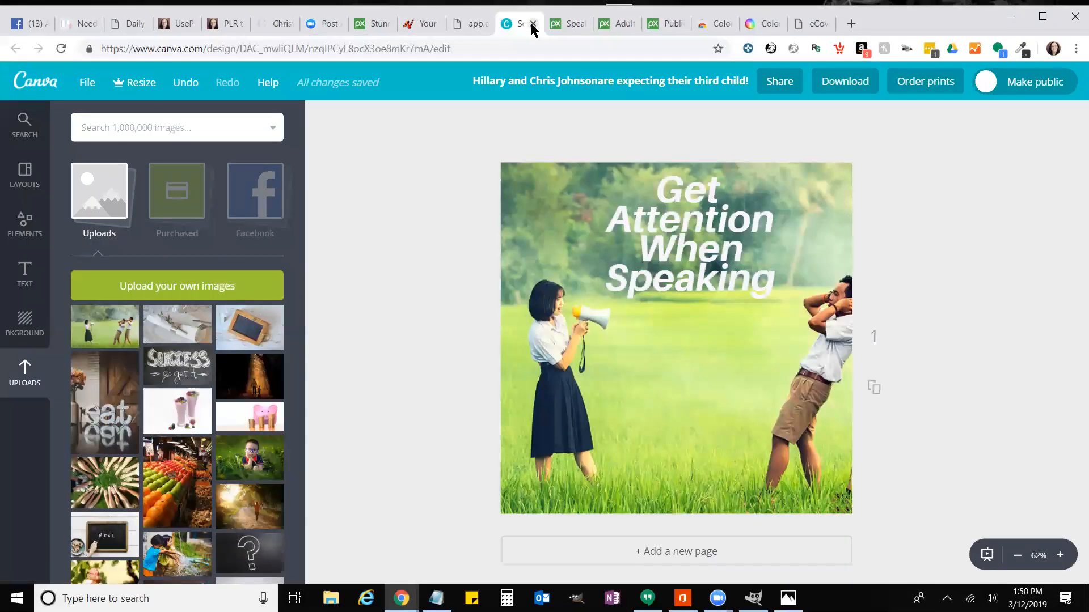
pyautogui.click(532, 24)
pyautogui.click(533, 25)
pyautogui.click(532, 24)
pyautogui.click(532, 25)
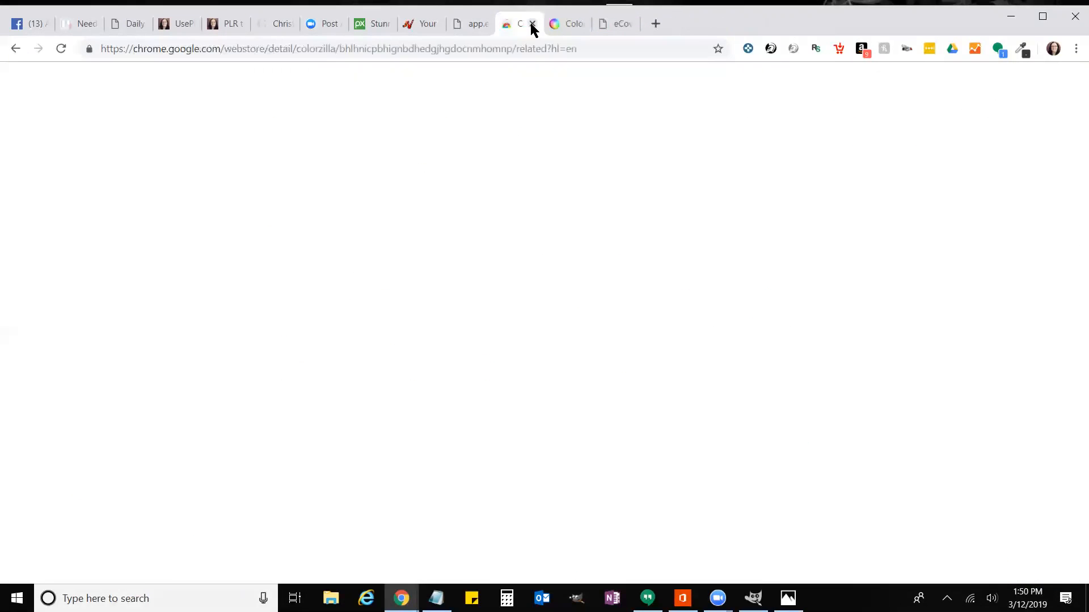
pyautogui.click(417, 31)
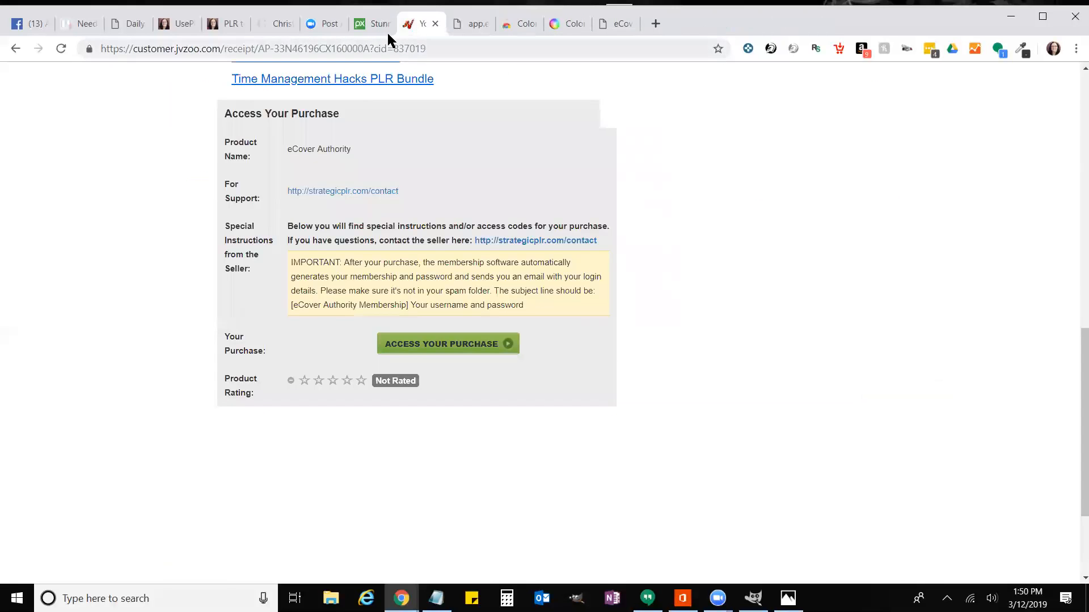
pyautogui.click(263, 31)
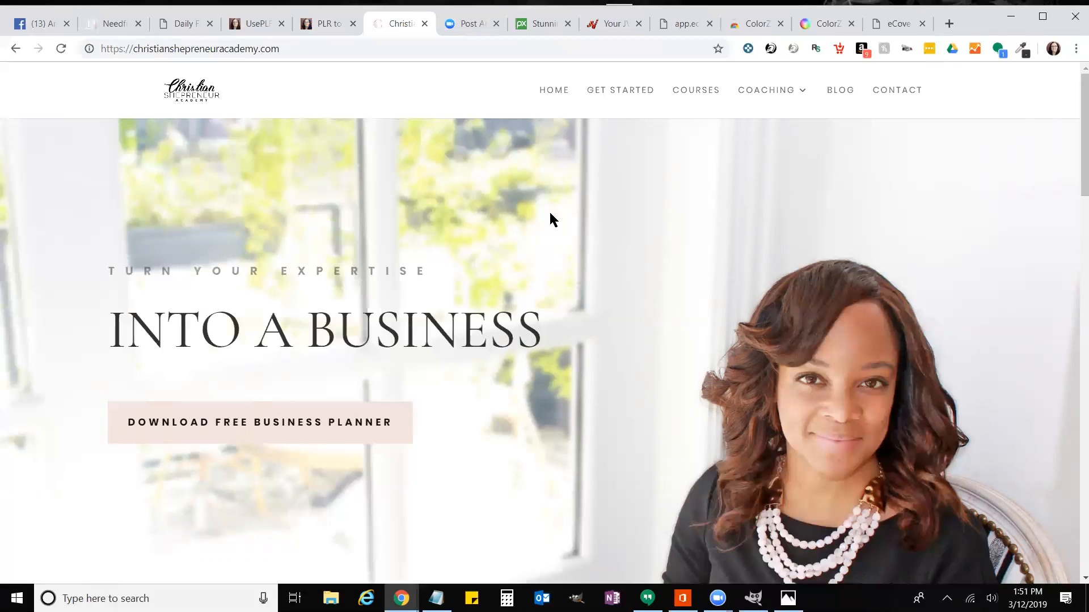
pyautogui.click(949, 23)
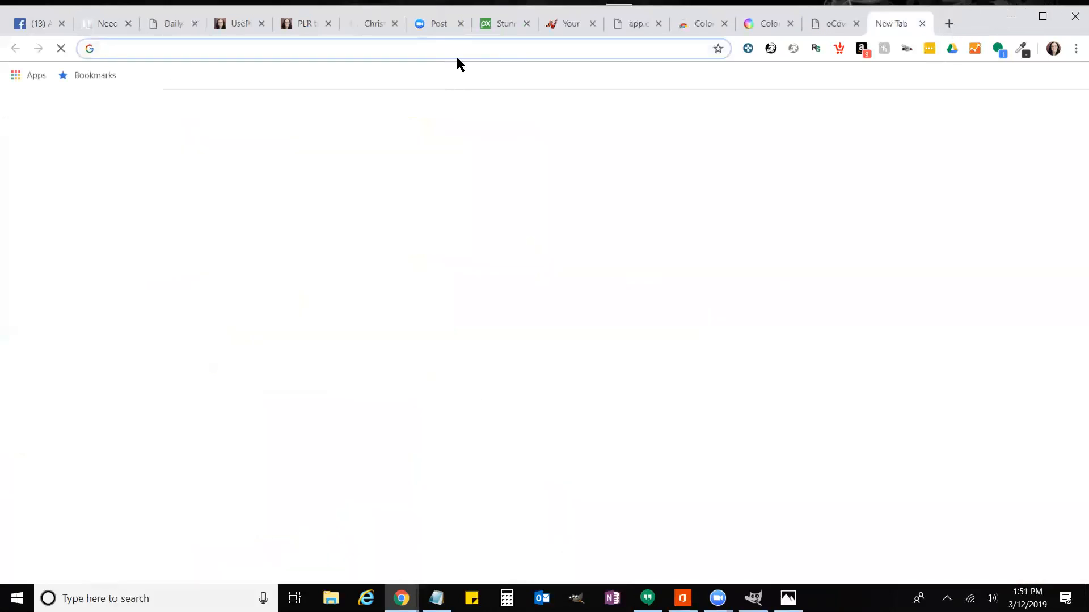
pyautogui.write('www.useplr.c')
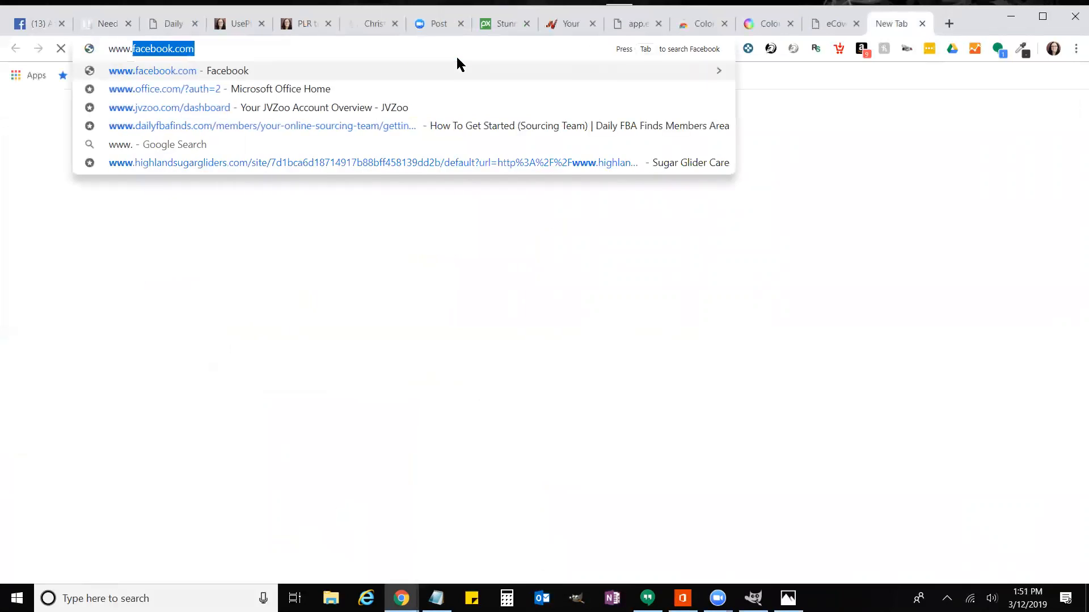
pyautogui.write('om')
pyautogui.press('Return')
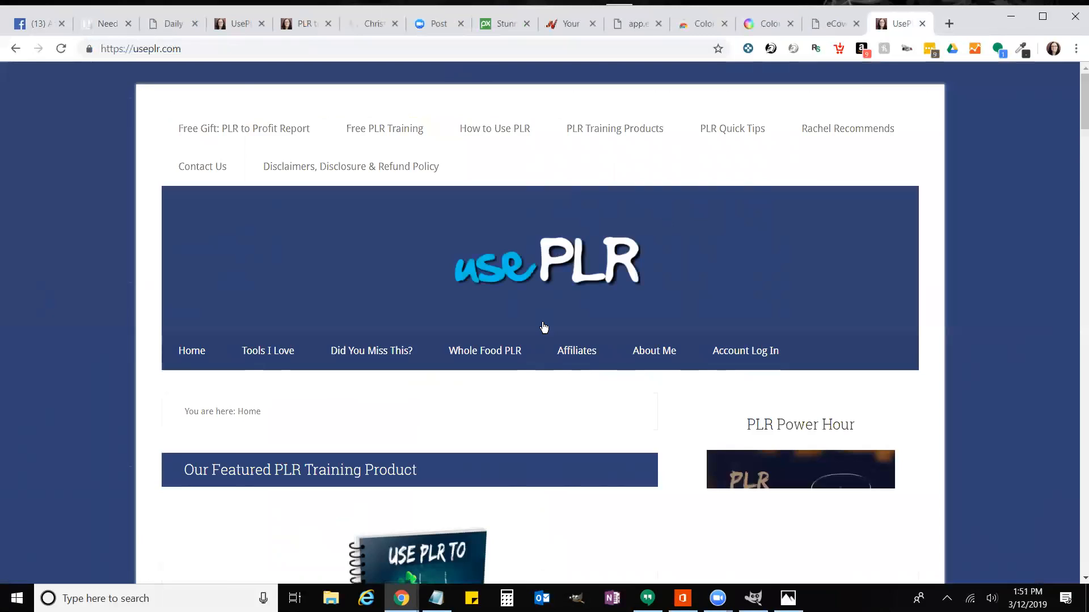
pyautogui.scroll(-5, 543, 327)
pyautogui.scroll(-2, 544, 327)
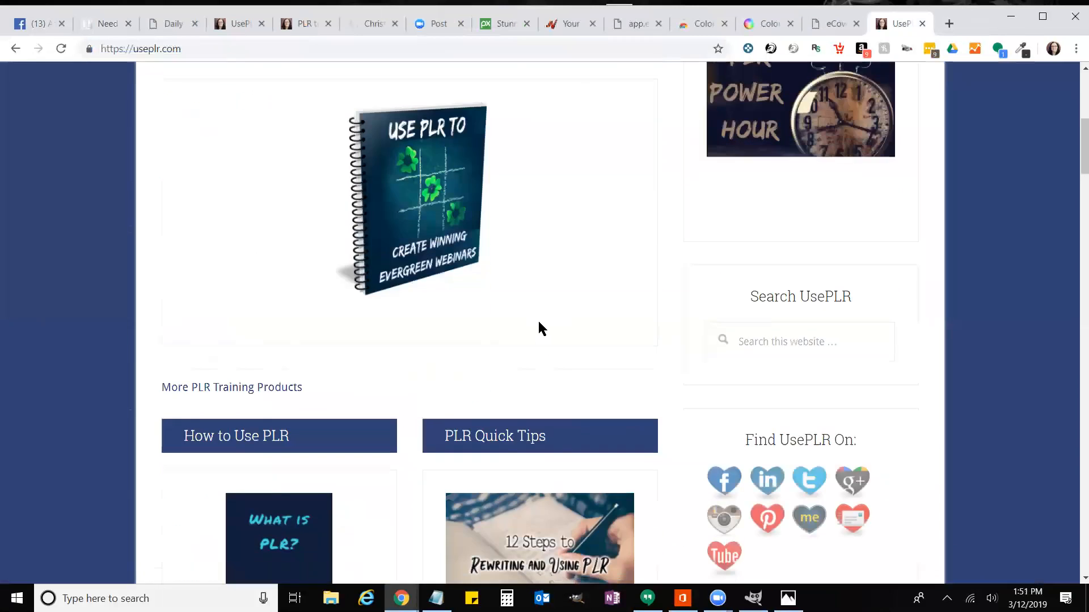
pyautogui.moveTo(389, 284)
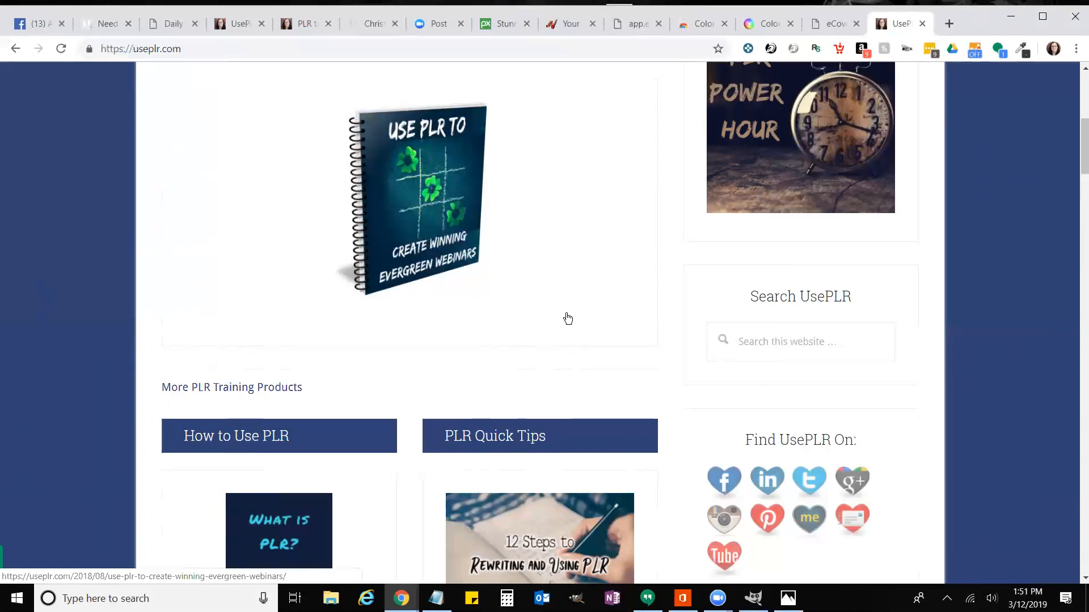
pyautogui.scroll(7, 570, 329)
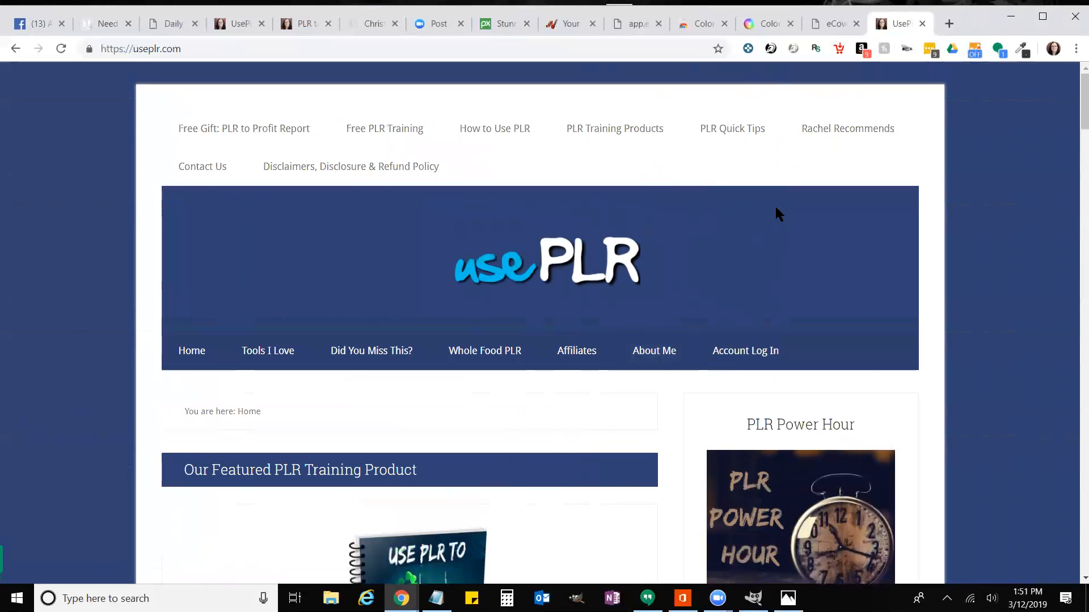
# Step: Return to the Christian Shepreneur Academy website and copy its web address
pyautogui.click(362, 35)
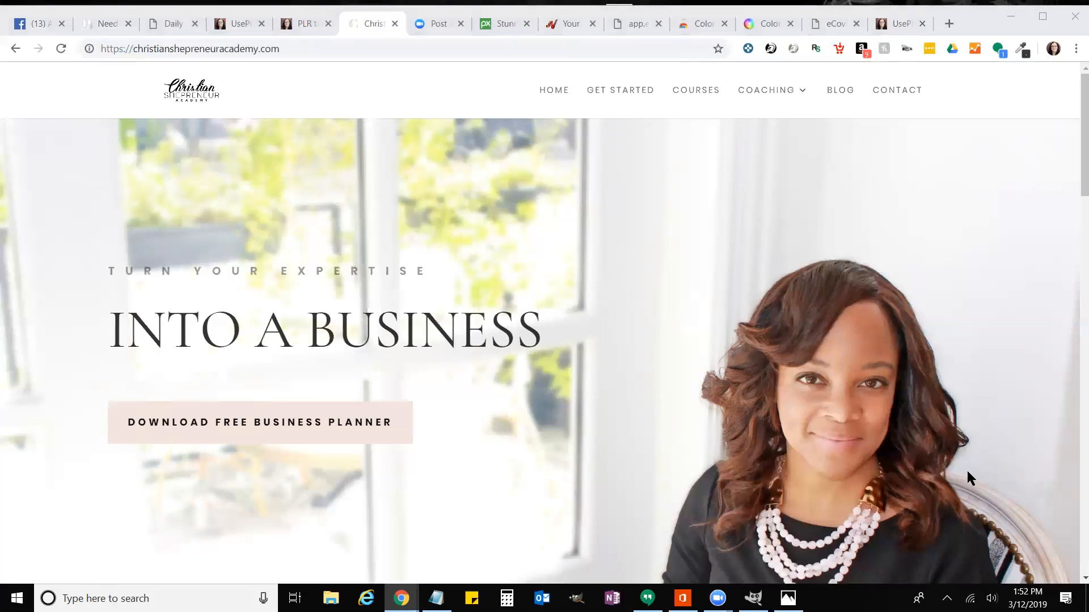
pyautogui.click(189, 48)
pyautogui.rightClick(188, 47)
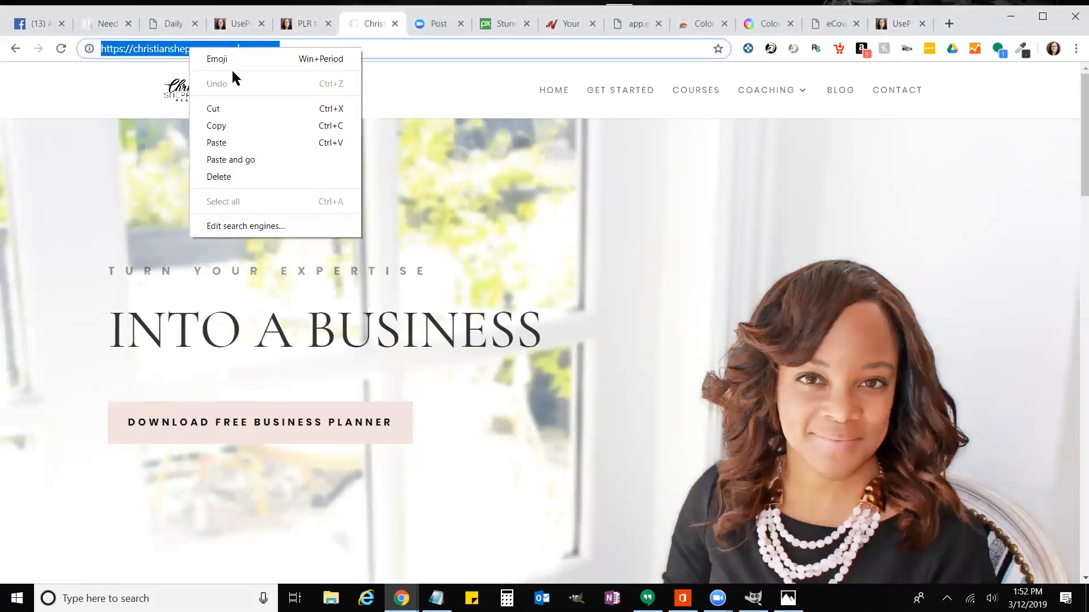
pyautogui.click(229, 120)
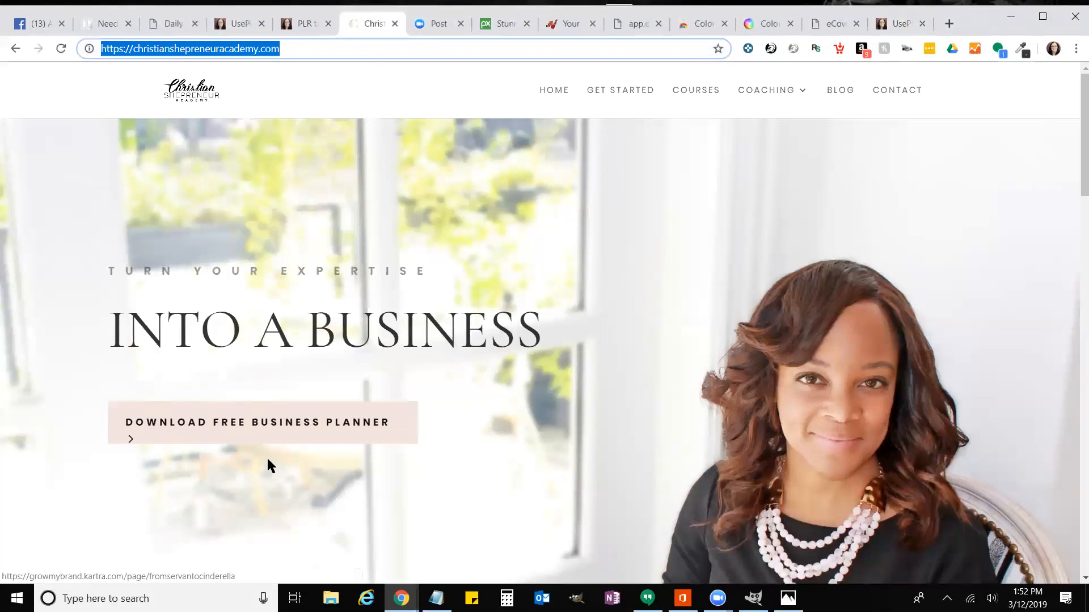
pyautogui.click(886, 594)
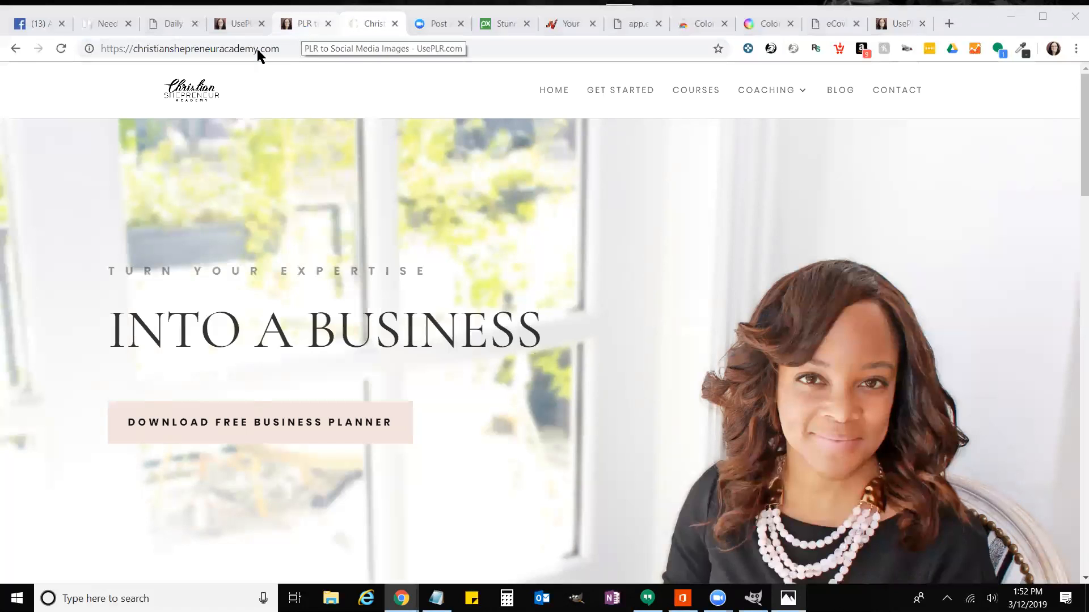
pyautogui.hotkey('ctrl', 'shift', 'Tab')
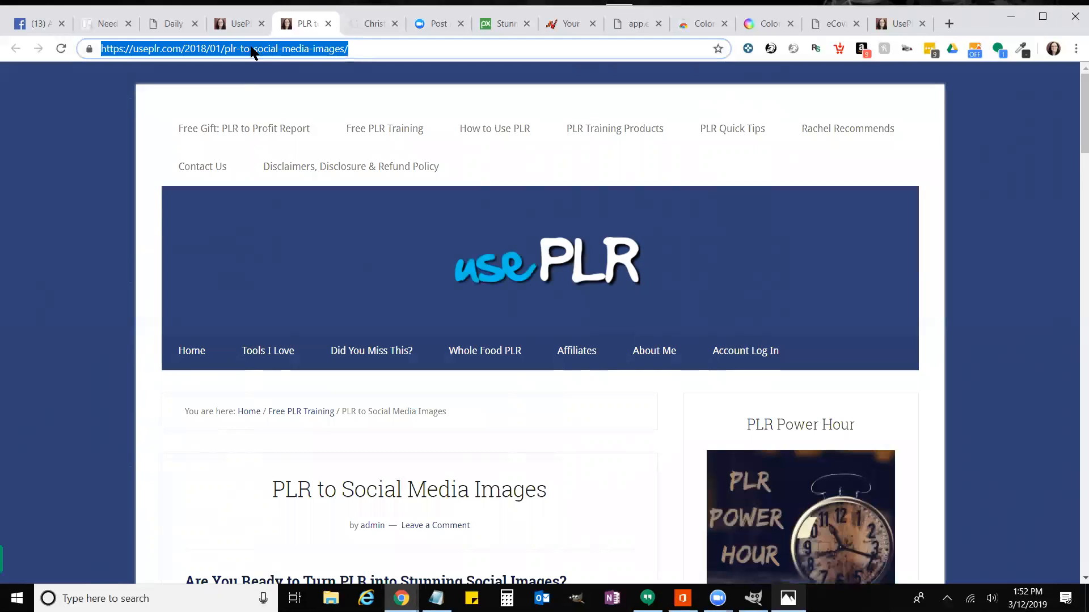
pyautogui.click(239, 28)
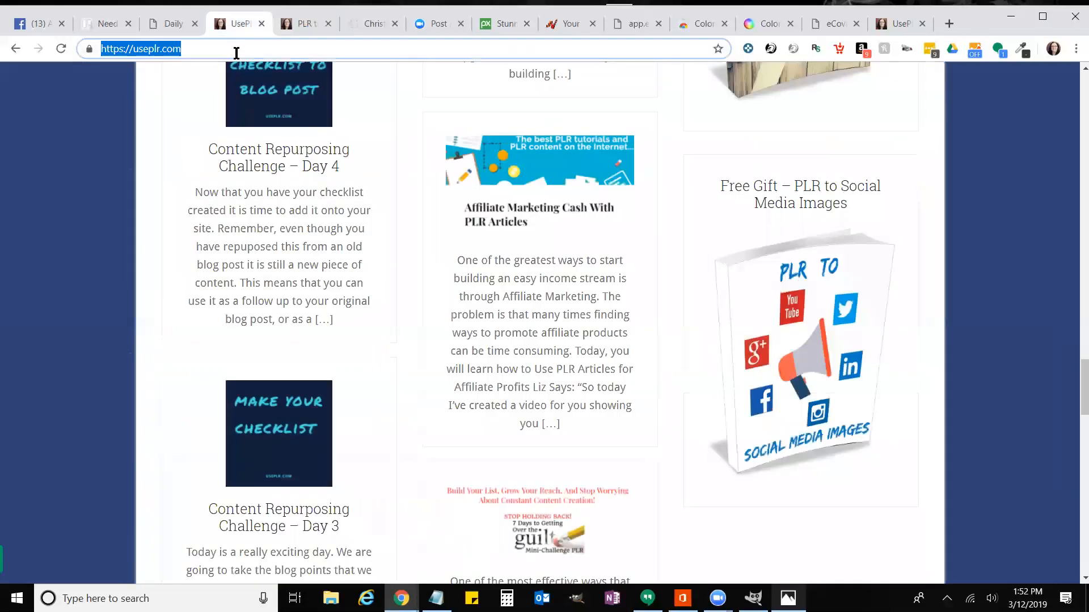
pyautogui.write('www.gro')
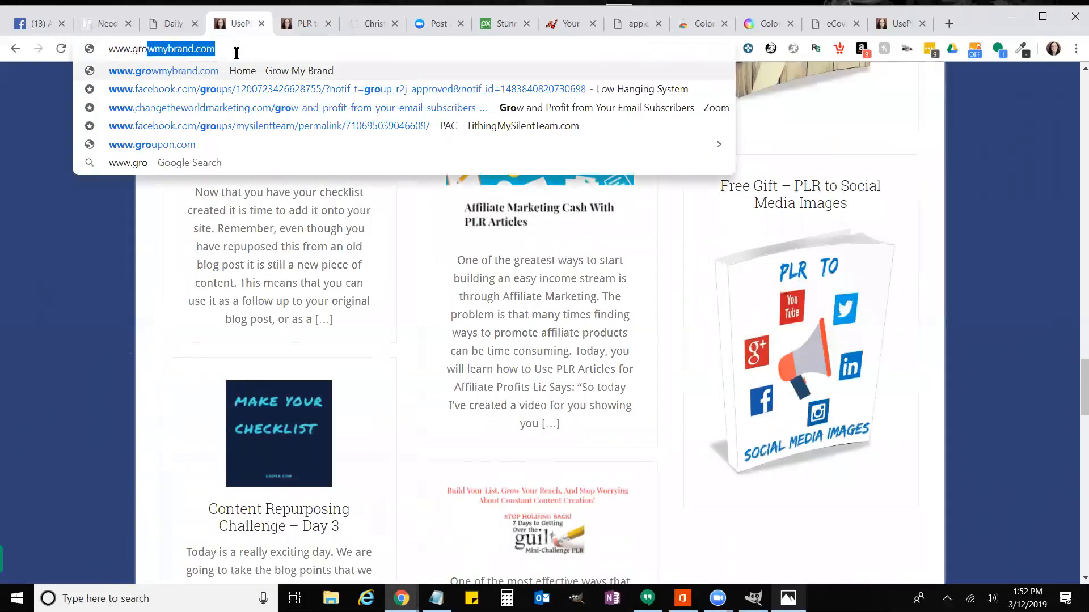
pyautogui.write('wmybra')
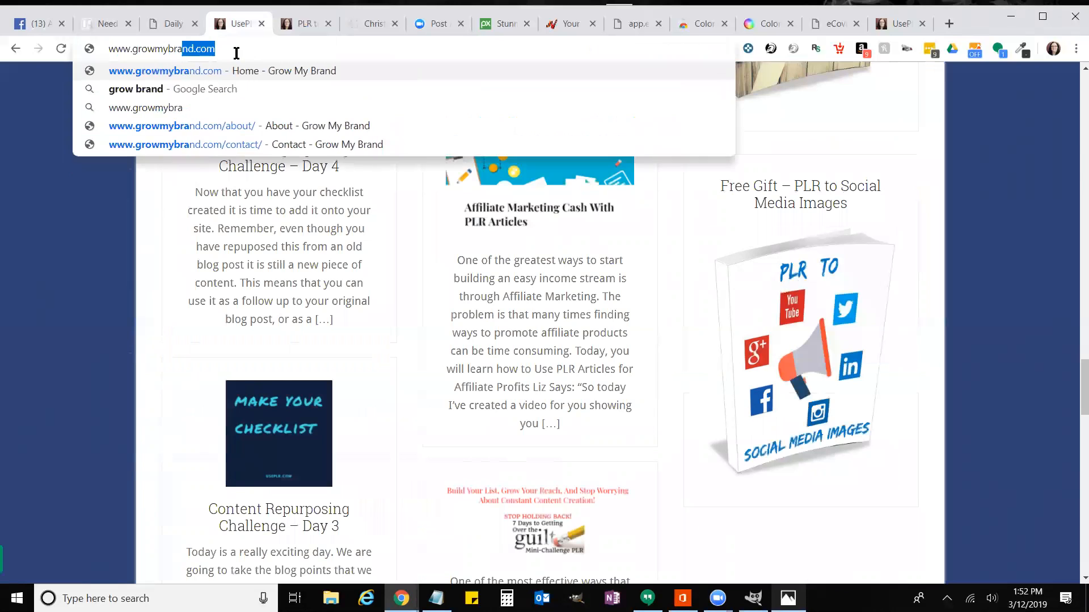
pyautogui.write('nd.org')
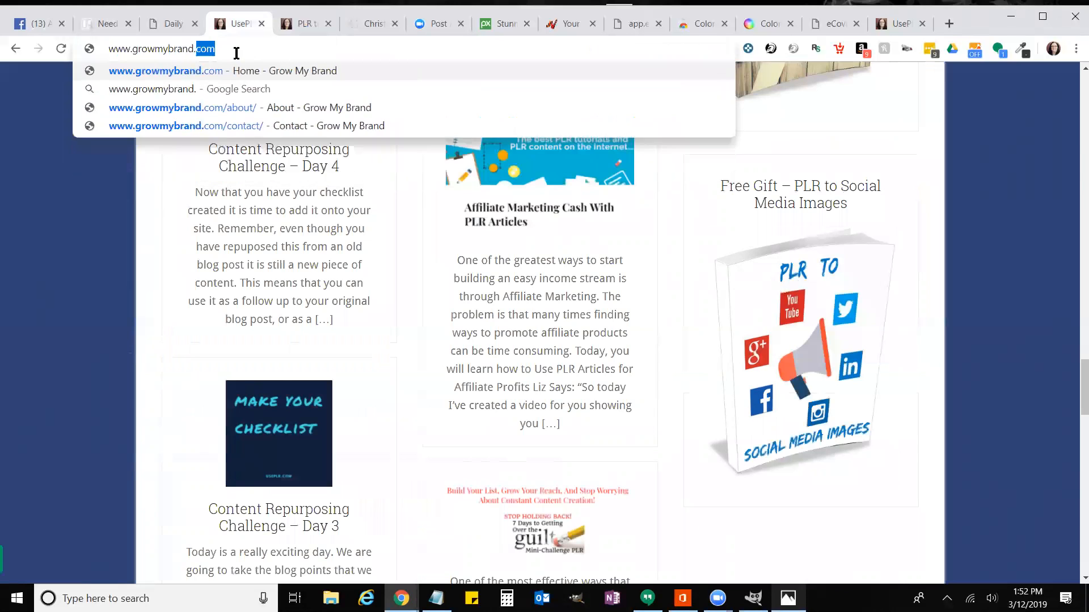
pyautogui.press('Return')
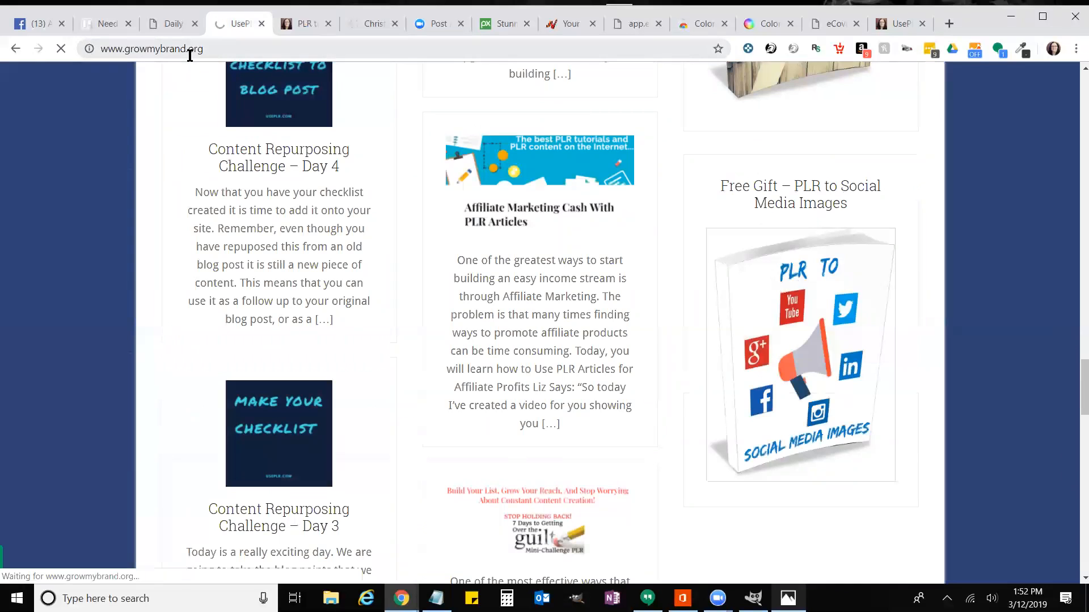
# Step: Copy the web address of the Grow My Brand site
pyautogui.click(140, 50)
pyautogui.rightClick(141, 51)
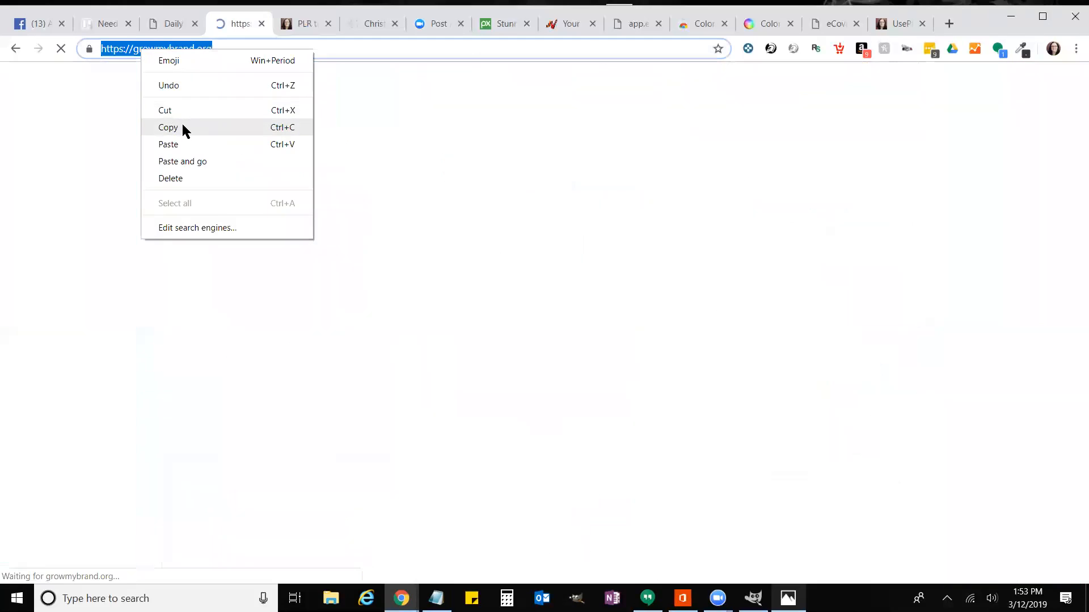
pyautogui.click(182, 125)
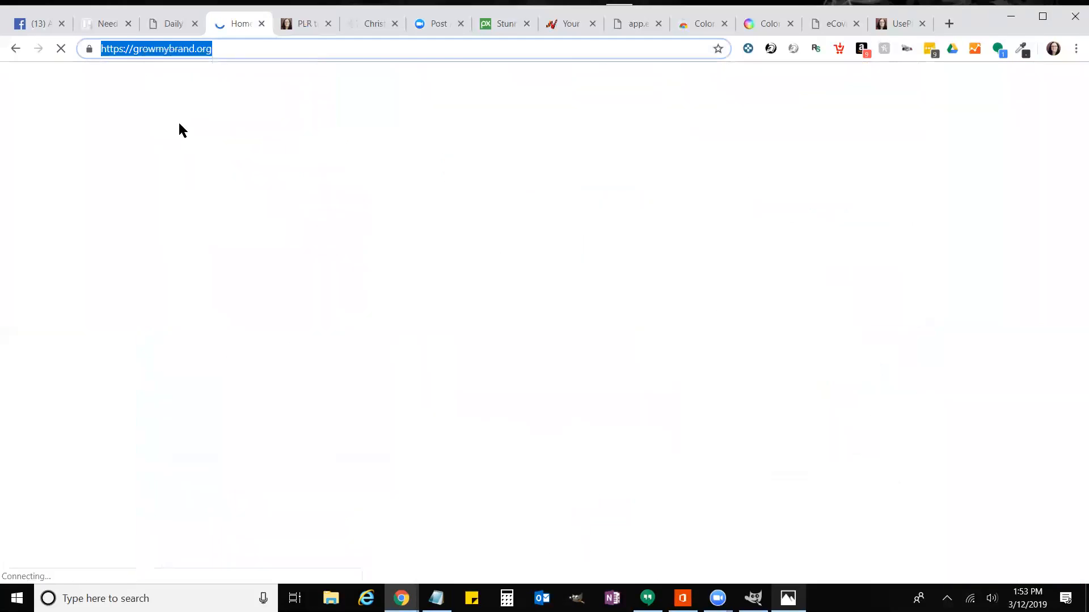
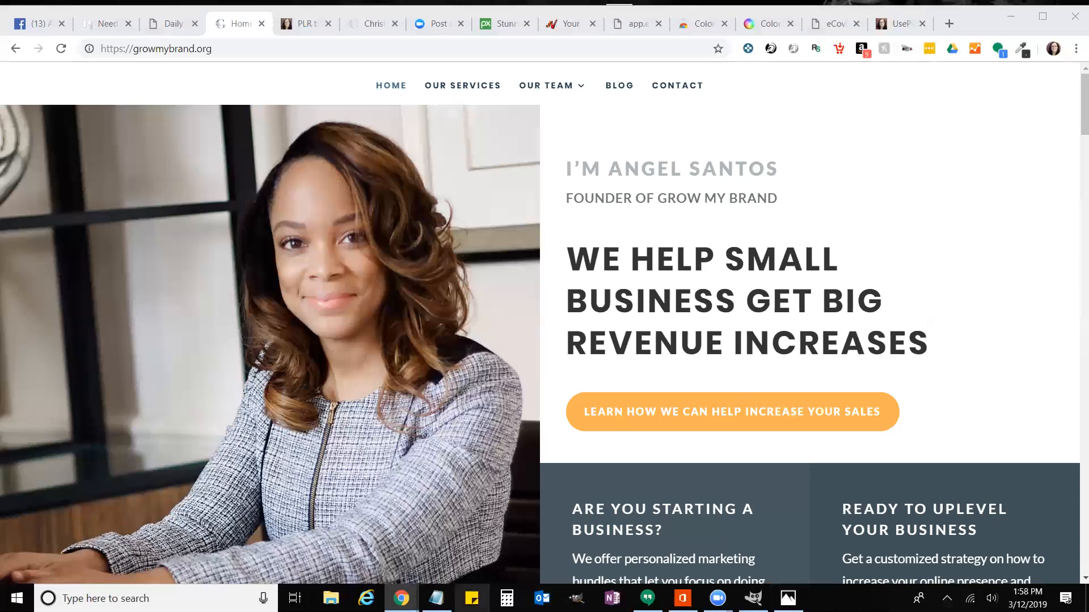
pyautogui.moveTo(436, 598)
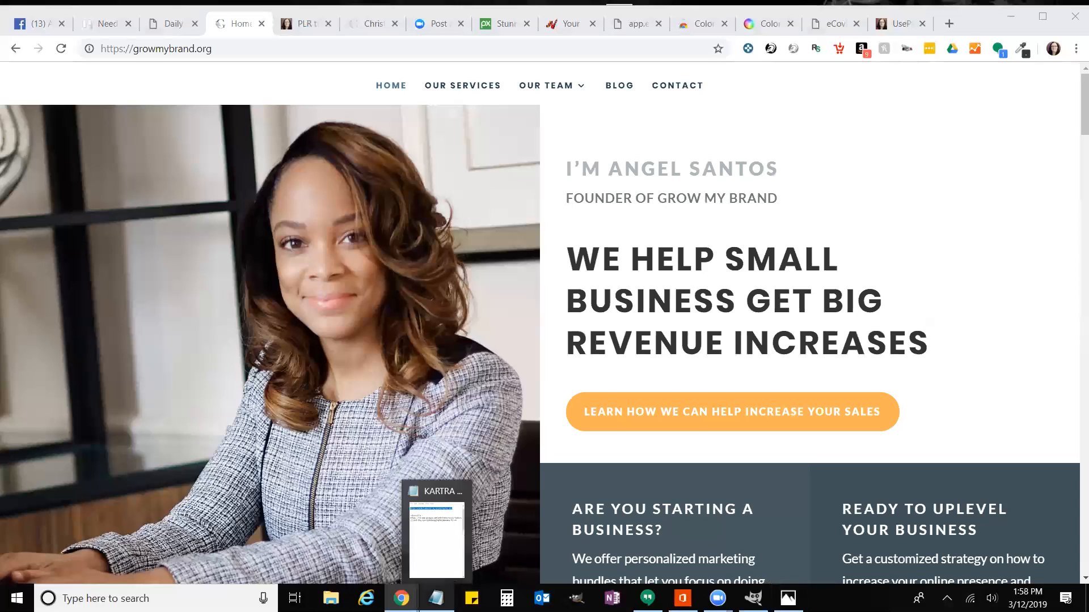